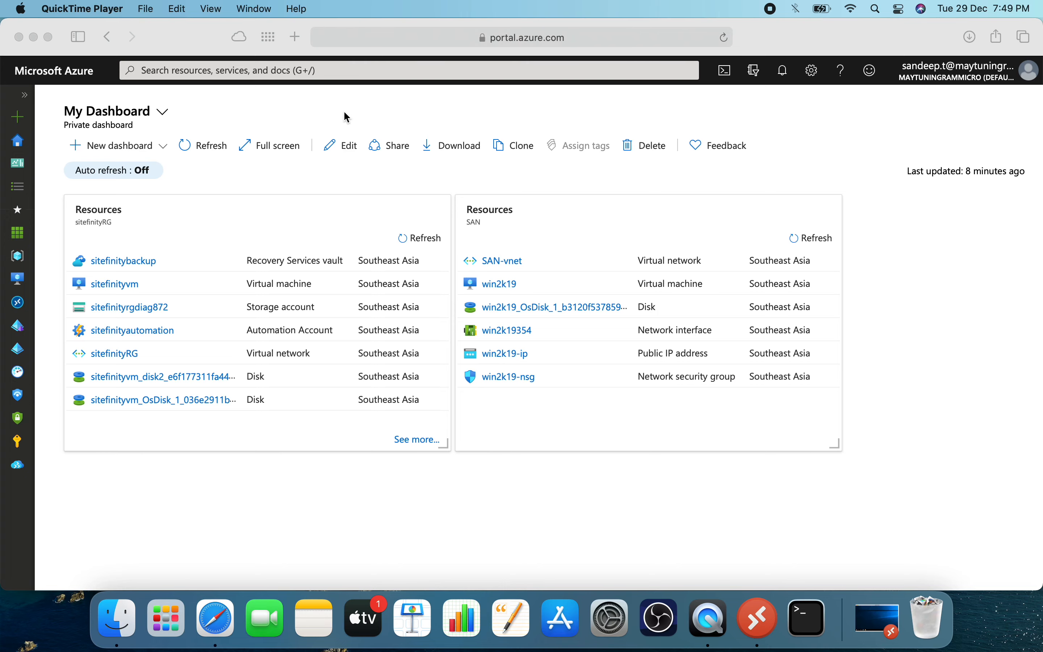
Find the Azure Migrate service and start a new project for assessing and migrating servers.
left_click(320, 71)
left_click(320, 71)
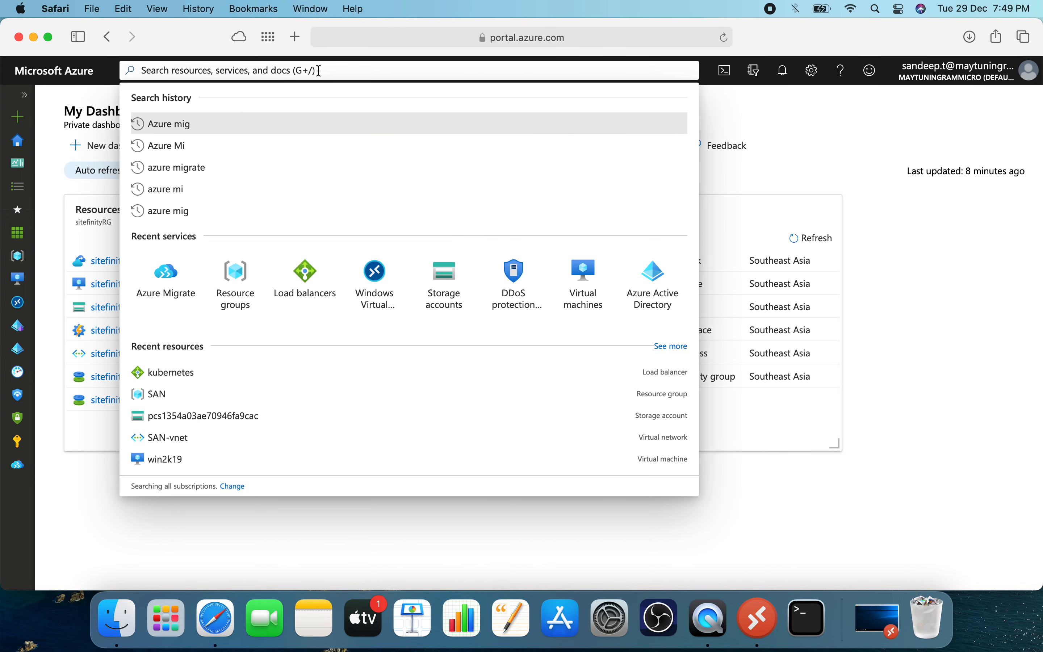
type("Azure Mig")
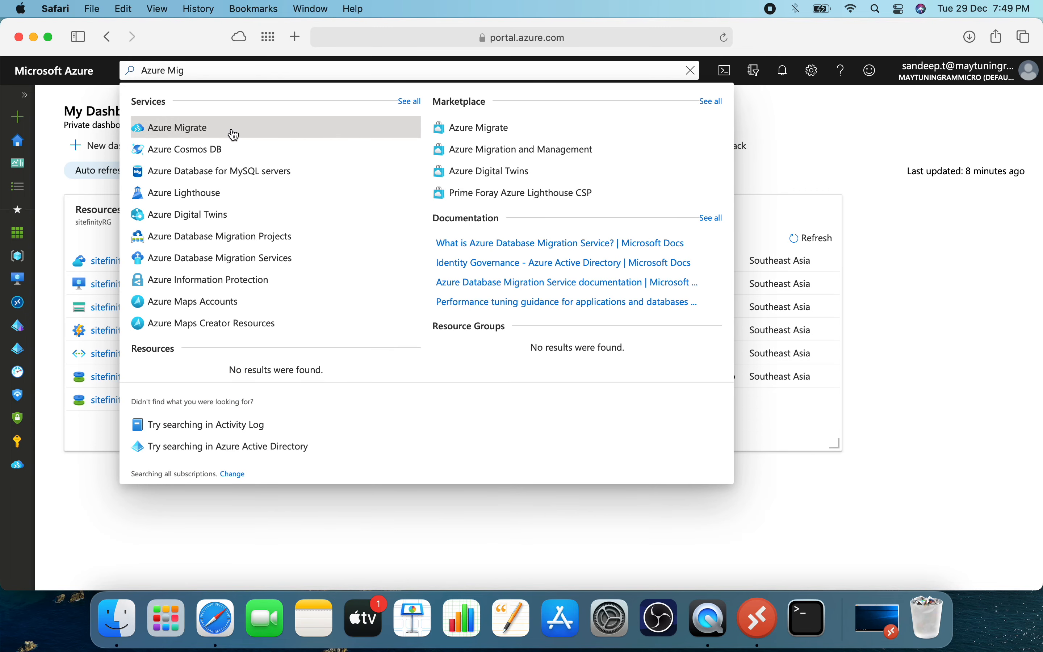
left_click(233, 133)
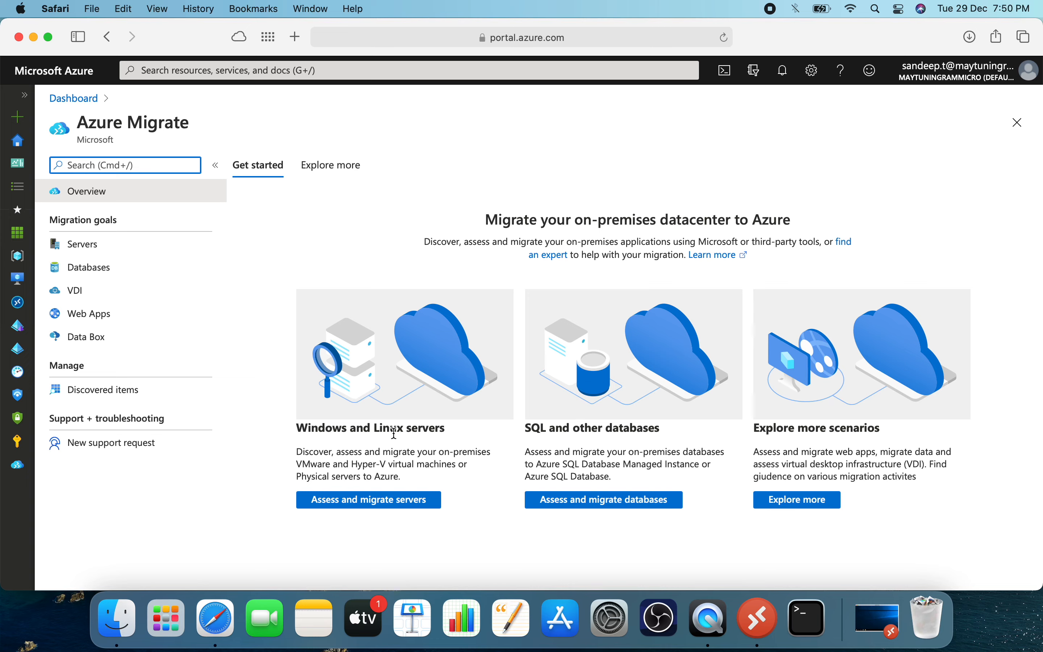
left_click(359, 505)
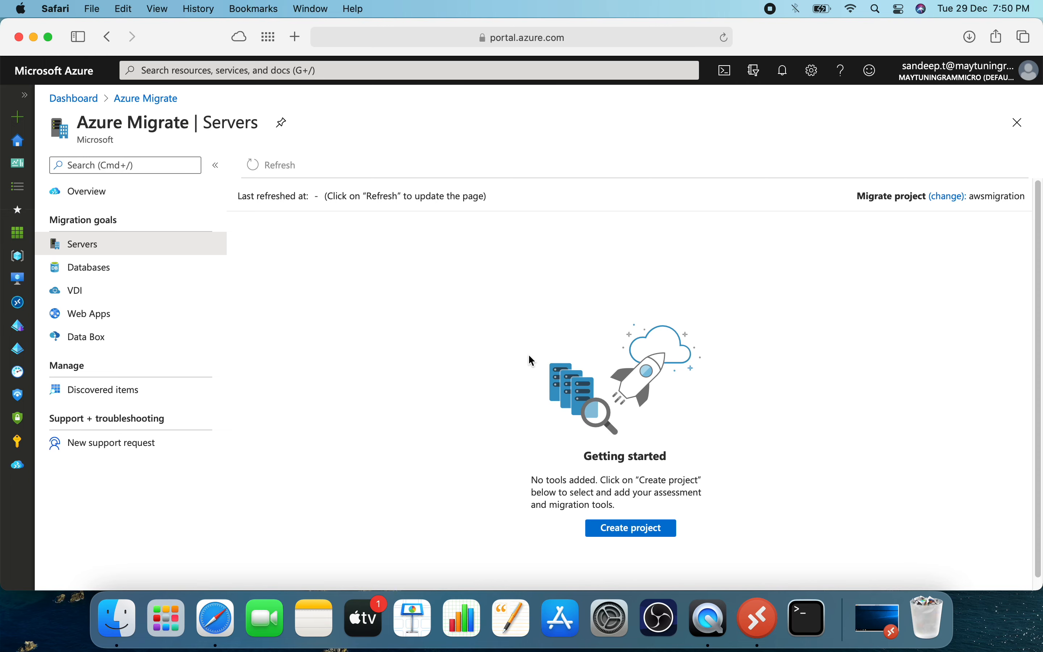
left_click(640, 532)
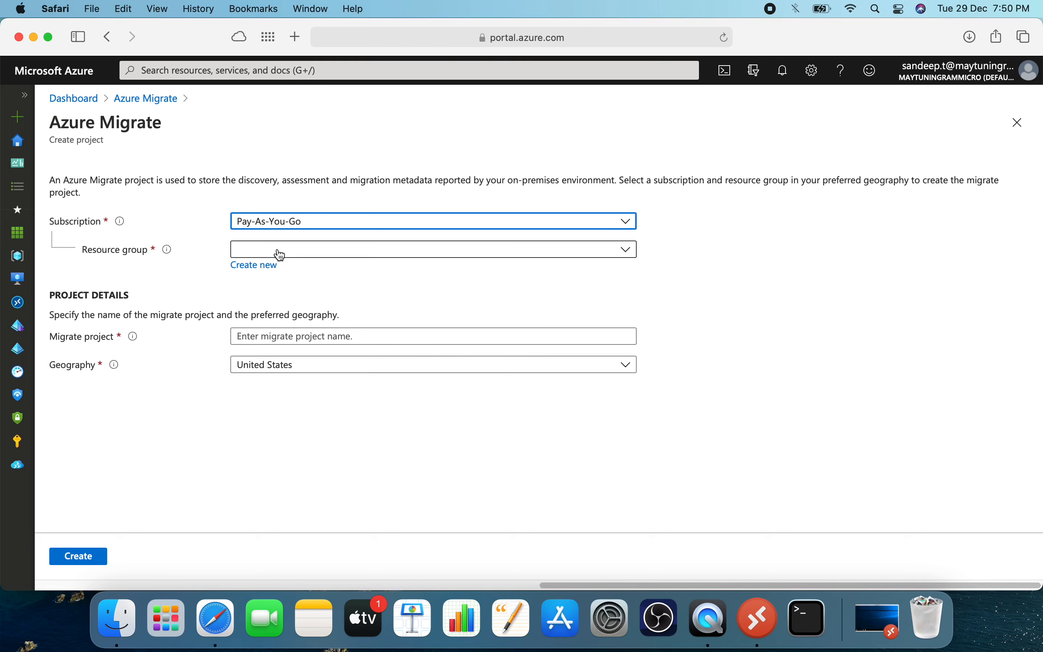
Create a new resource group named migrationproject1 for the migrate project.
left_click(263, 269)
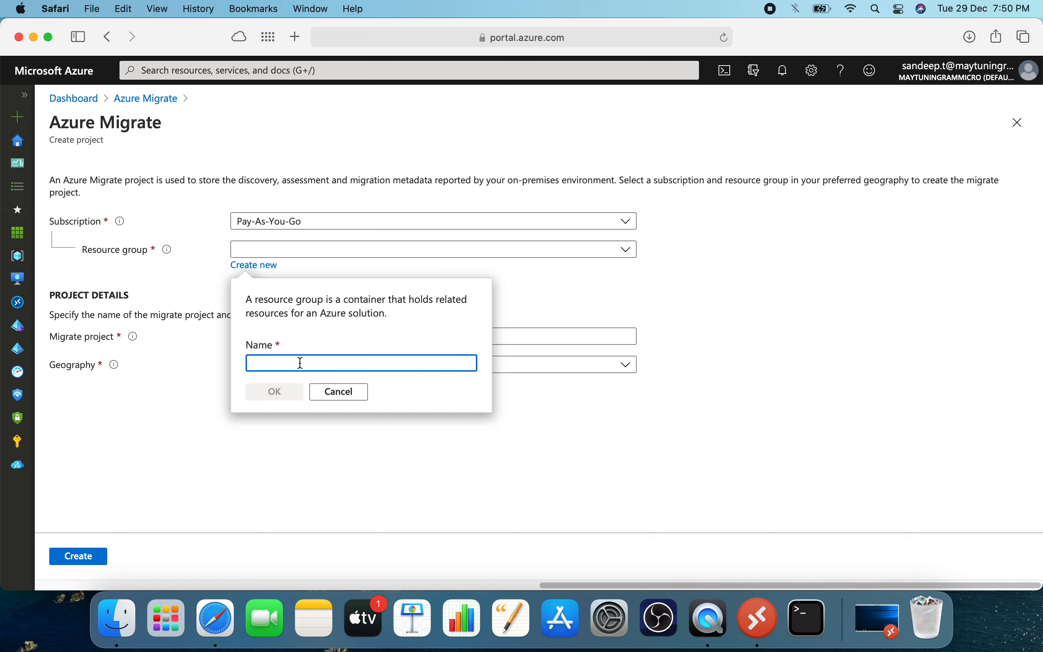
type("migration")
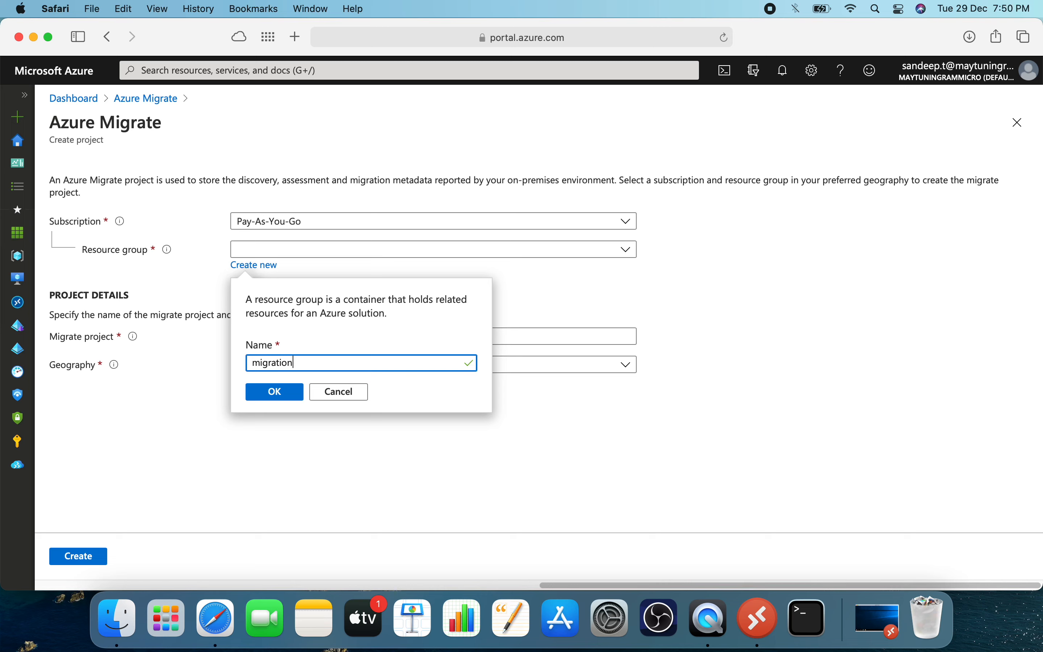
type("project1")
left_click(281, 393)
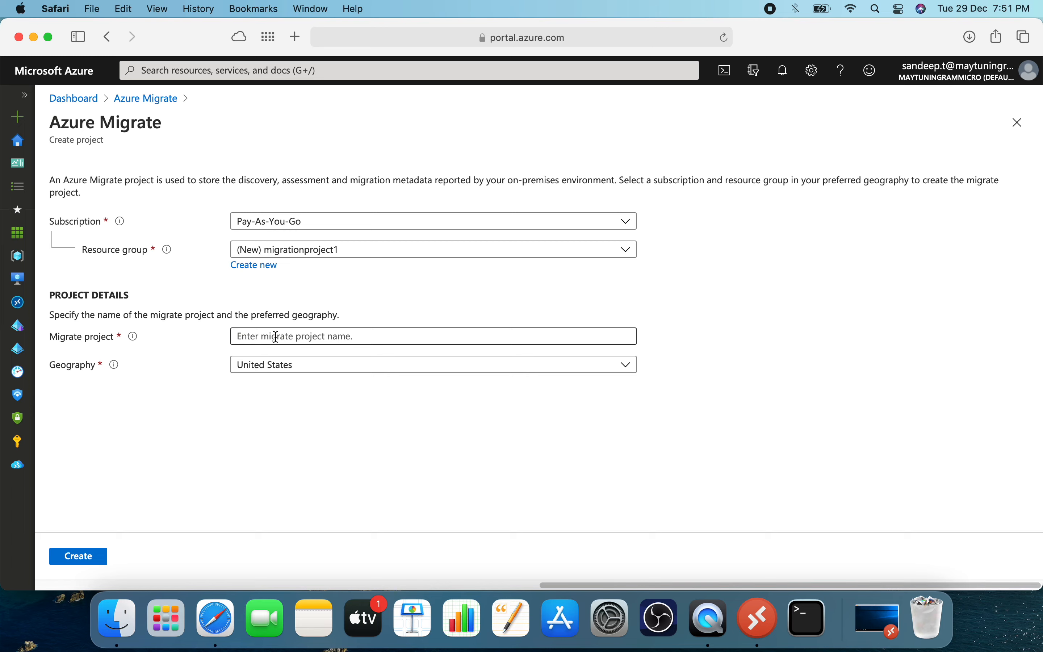
Name the migrate project awsmigration, set its geography to Asia Pacific and create it.
left_click(276, 336)
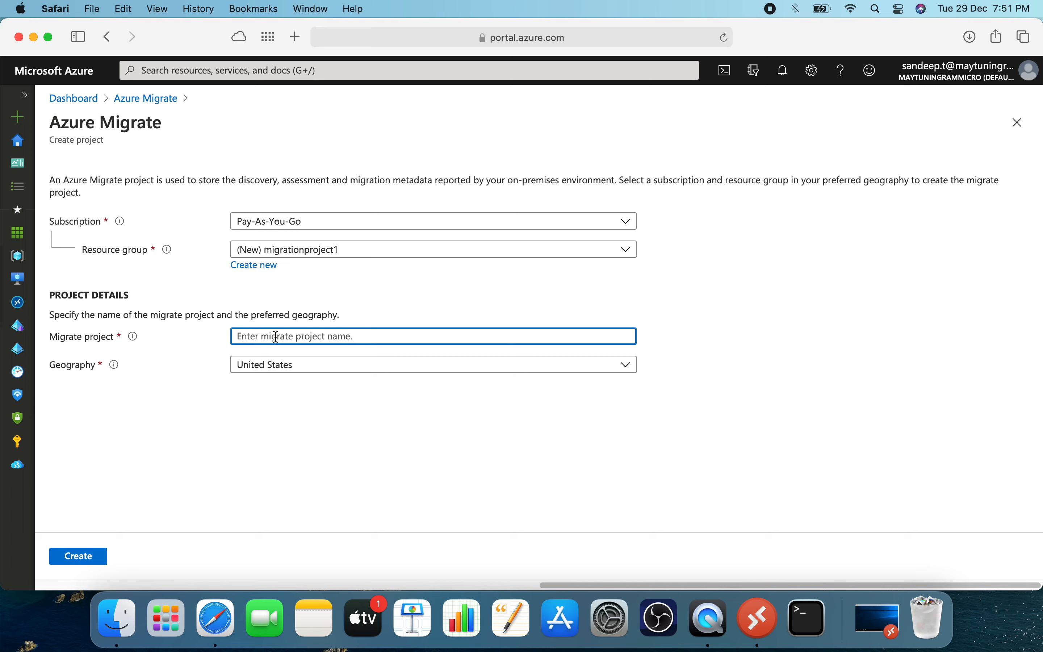
type("aws")
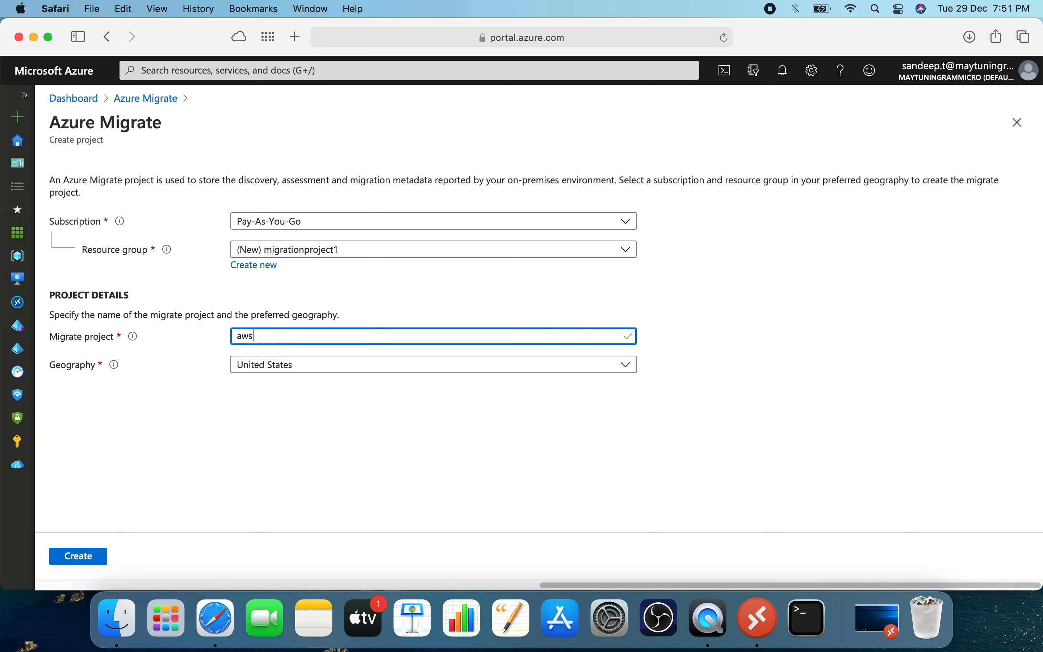
type("migration")
left_click(279, 371)
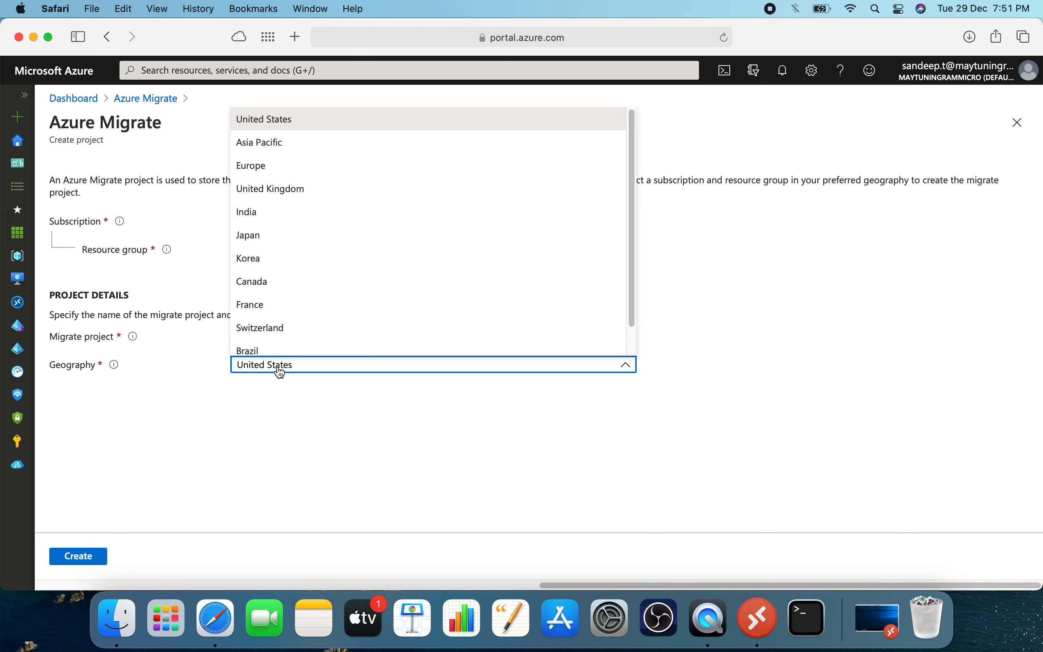
left_click(288, 150)
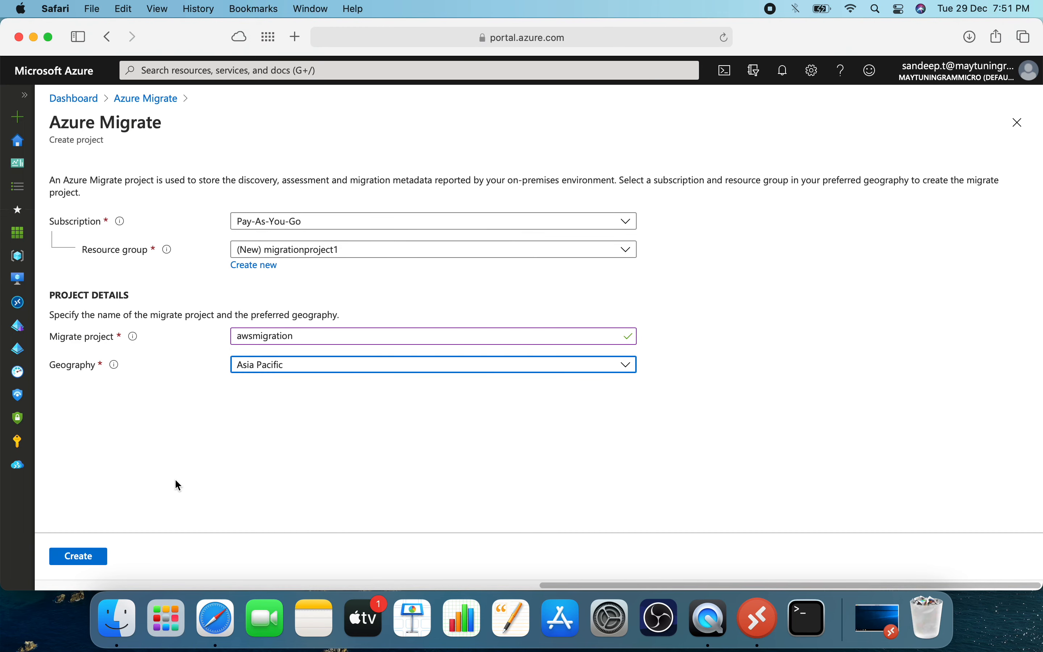
left_click(85, 563)
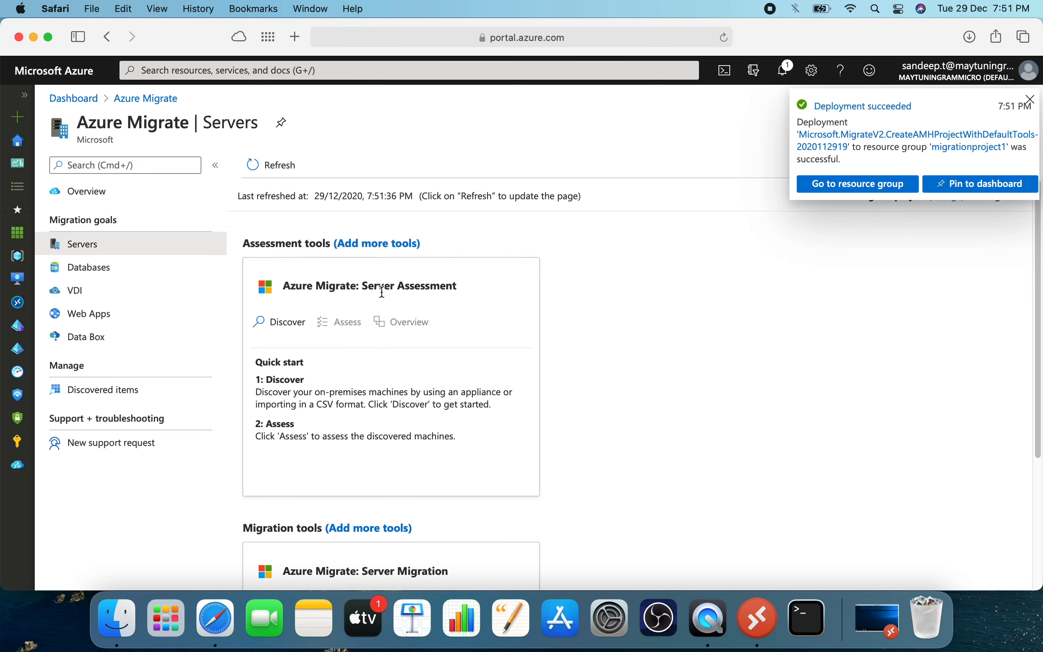
Start machine discovery in the Server Migration tool and set the machine type to Physical or other (AWS, GCP, Xen, etc.).
scroll(466, 302, "down", 5)
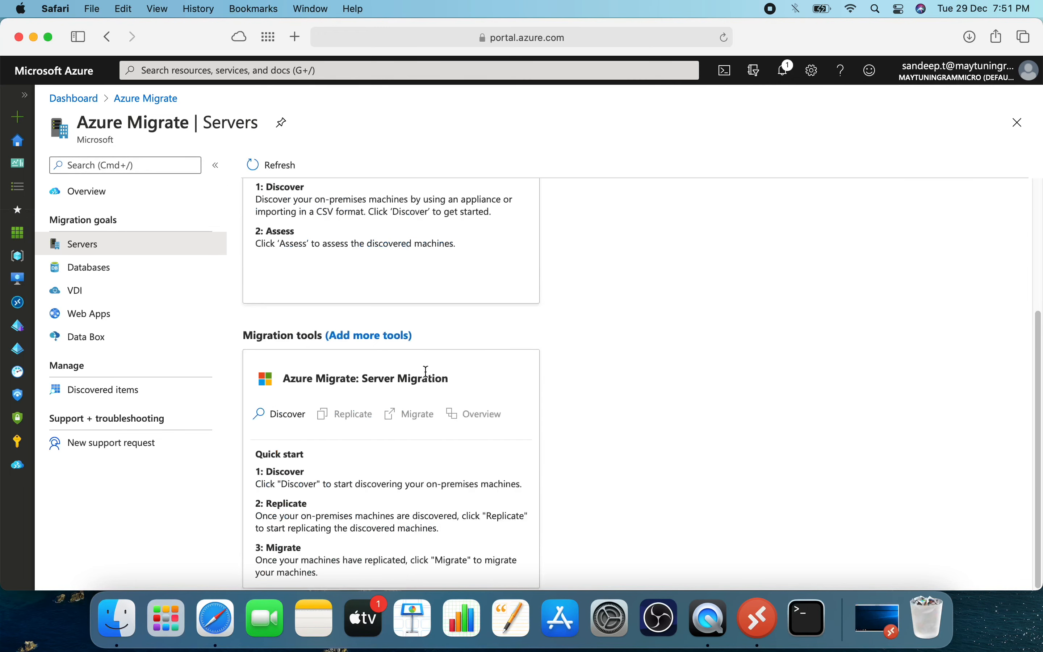
left_click_drag(369, 378, 449, 379)
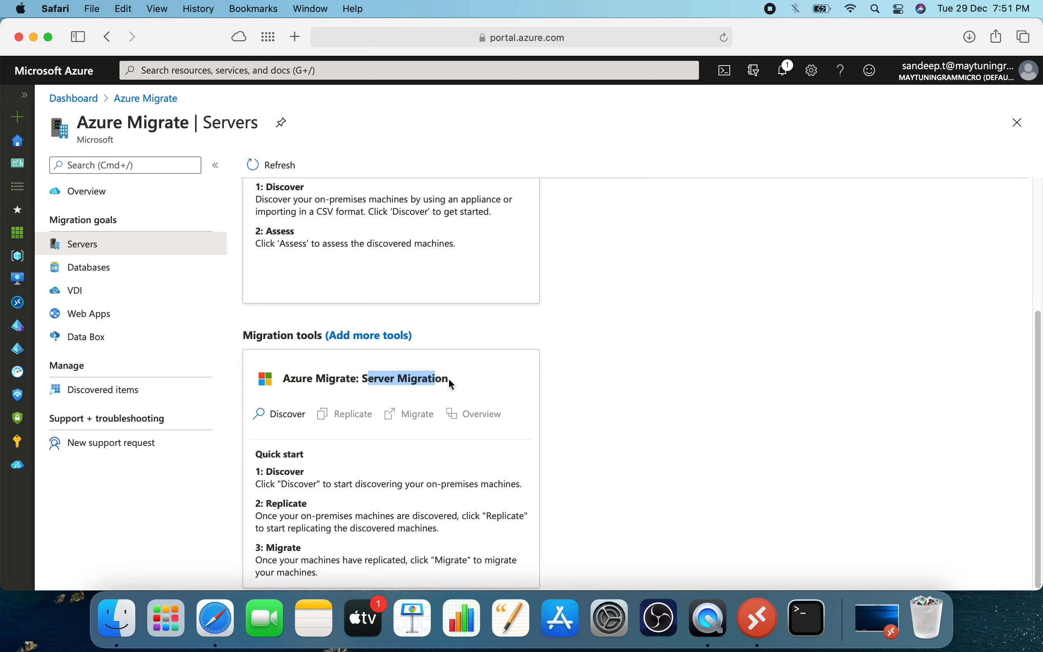
scroll(601, 457, "up", 4)
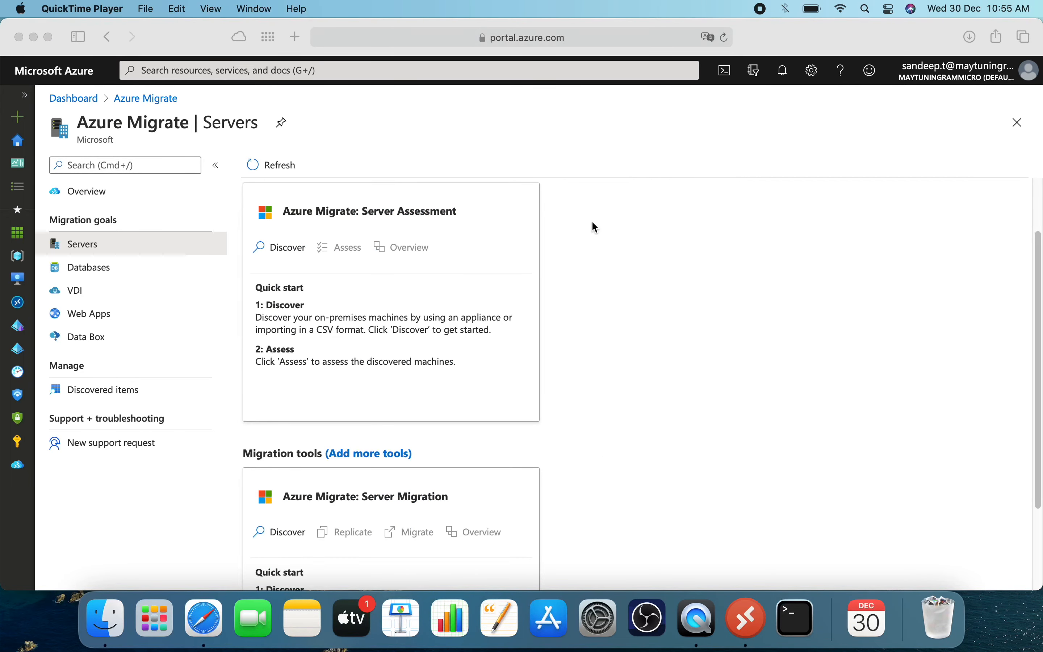
scroll(549, 276, "down", 3)
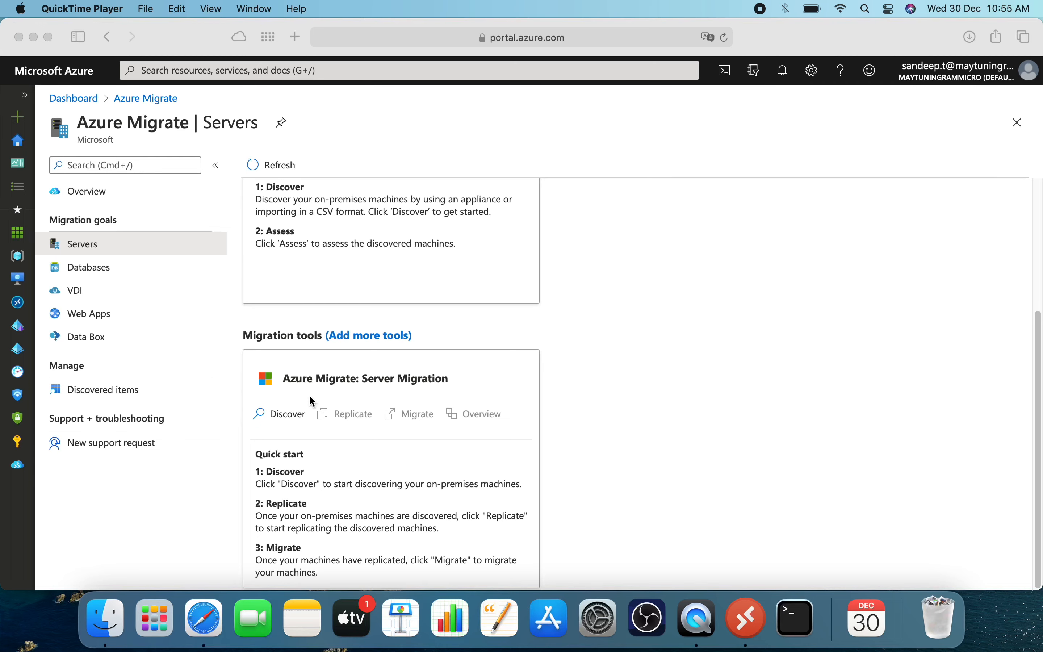
left_click(281, 418)
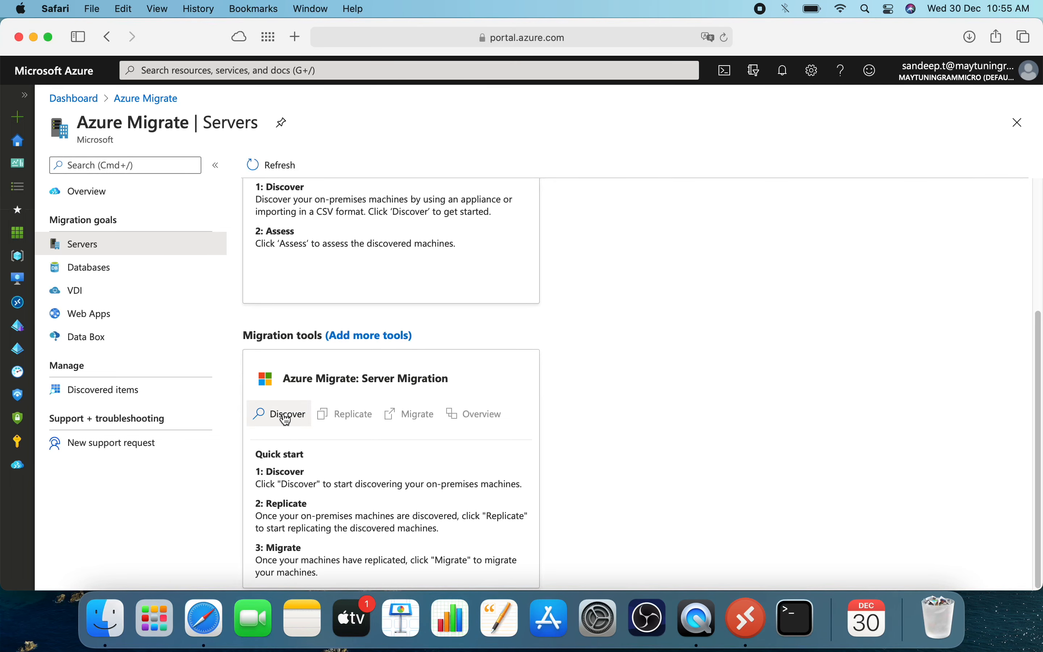
left_click(286, 418)
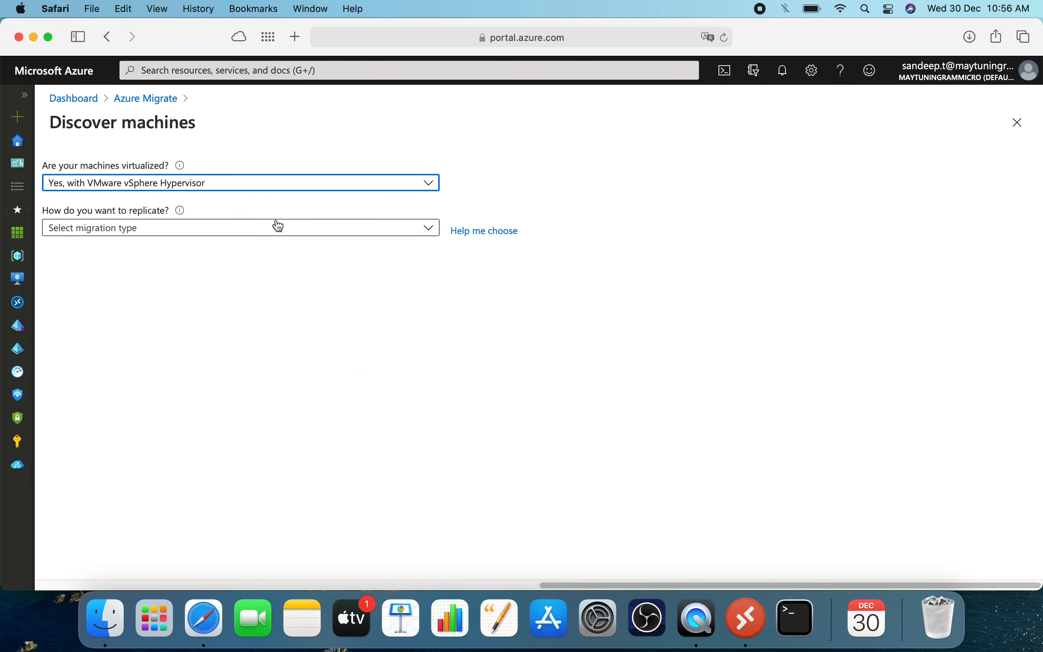
left_click(242, 192)
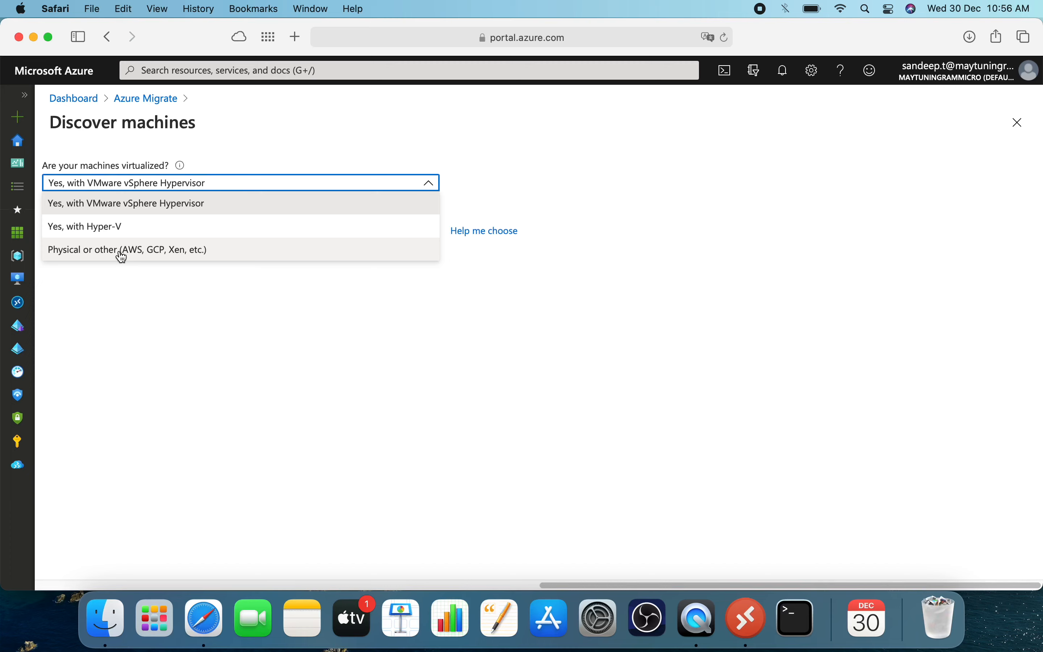
left_click(135, 256)
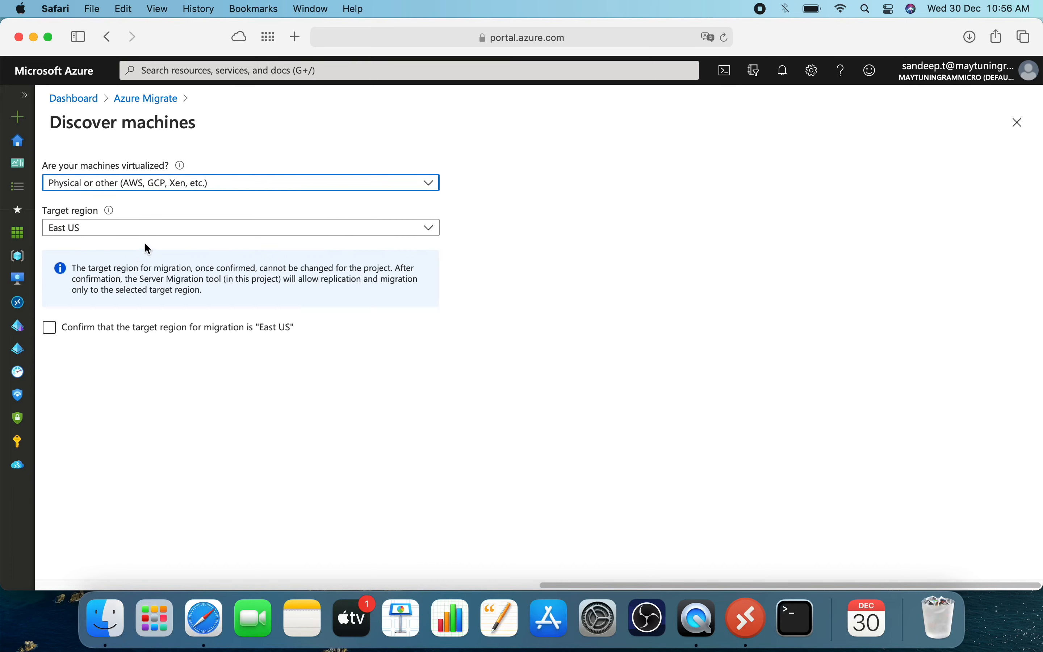
Select and confirm Southeast Asia as the target region for migration, and create the resources.
left_click(136, 233)
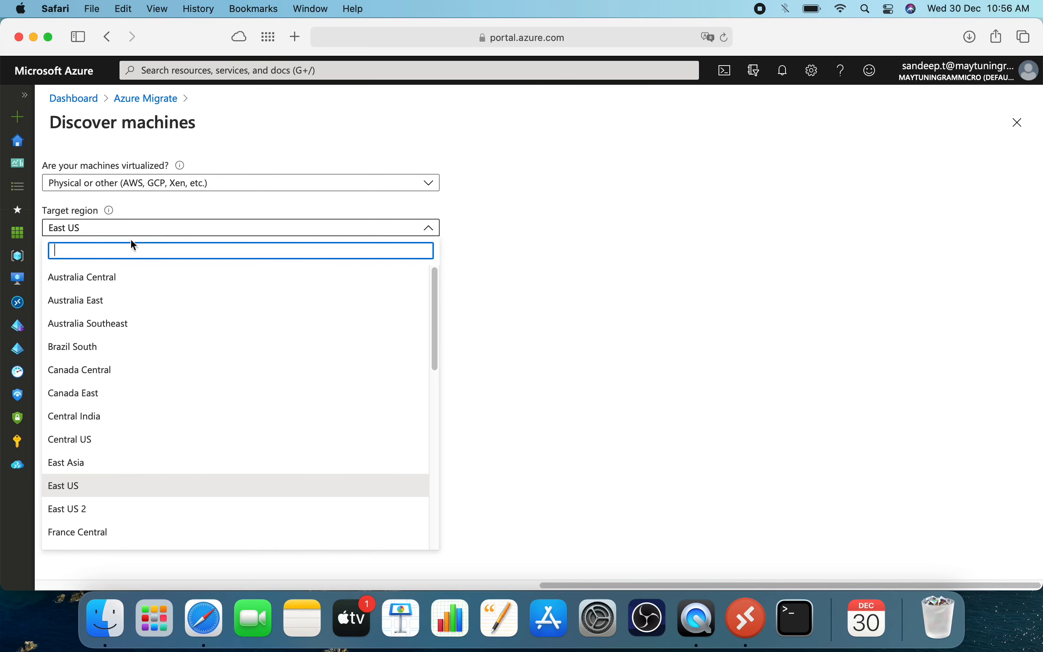
scroll(123, 332, "down", 10)
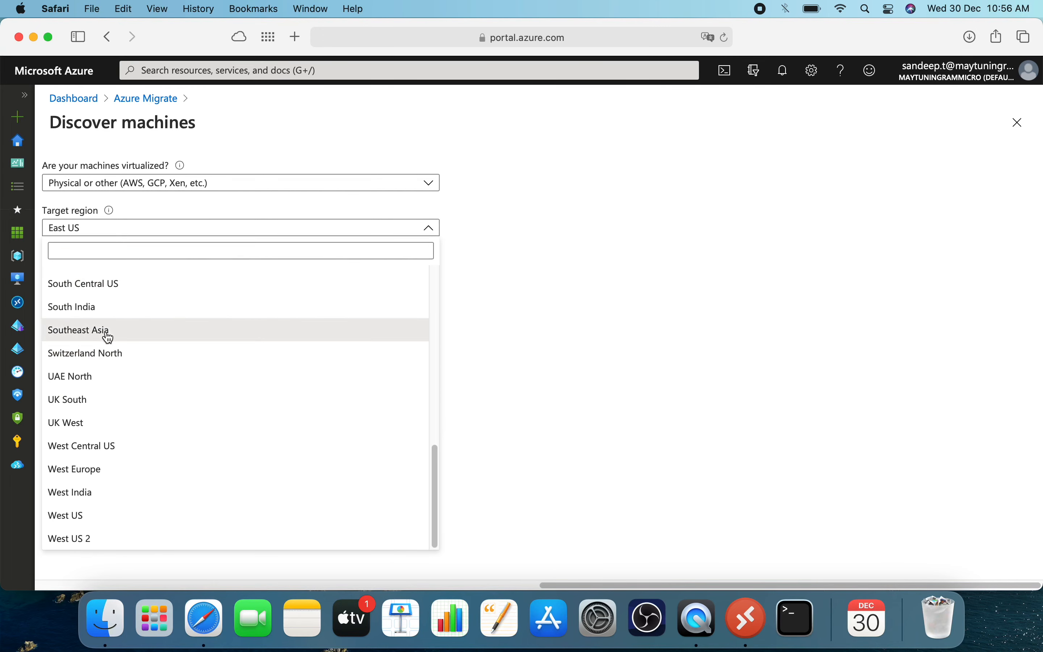
left_click(108, 337)
left_click(77, 337)
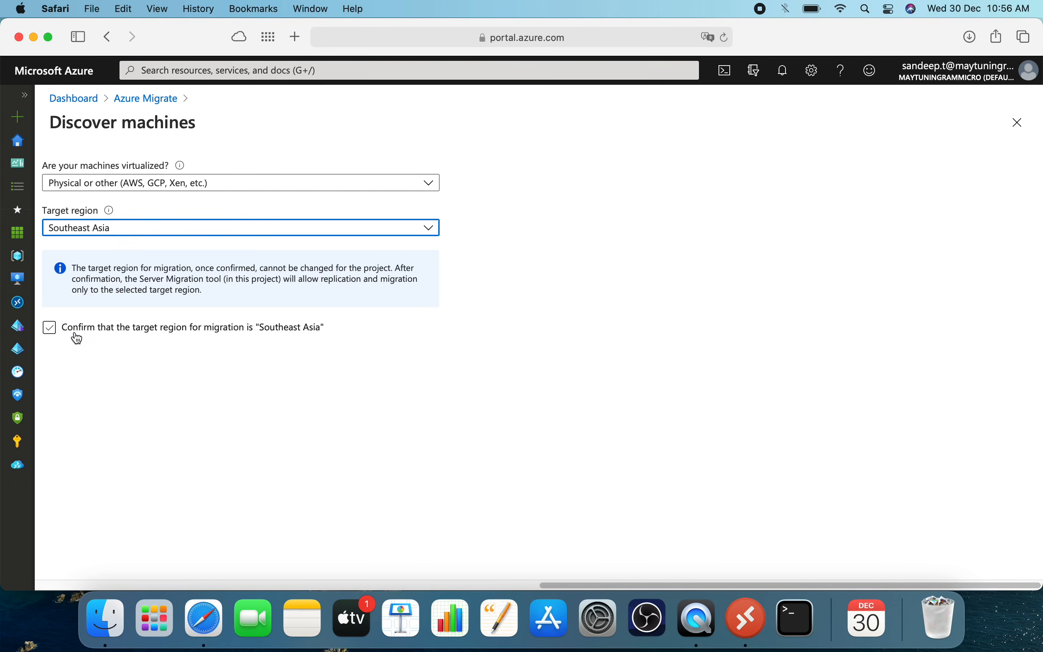
left_click(50, 329)
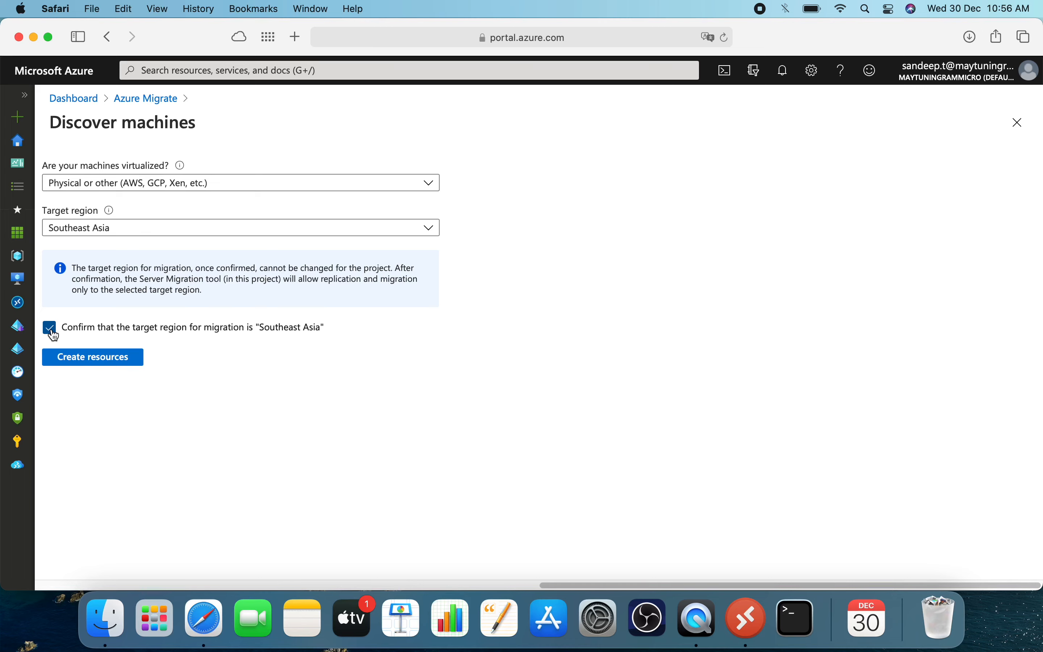
left_click(79, 359)
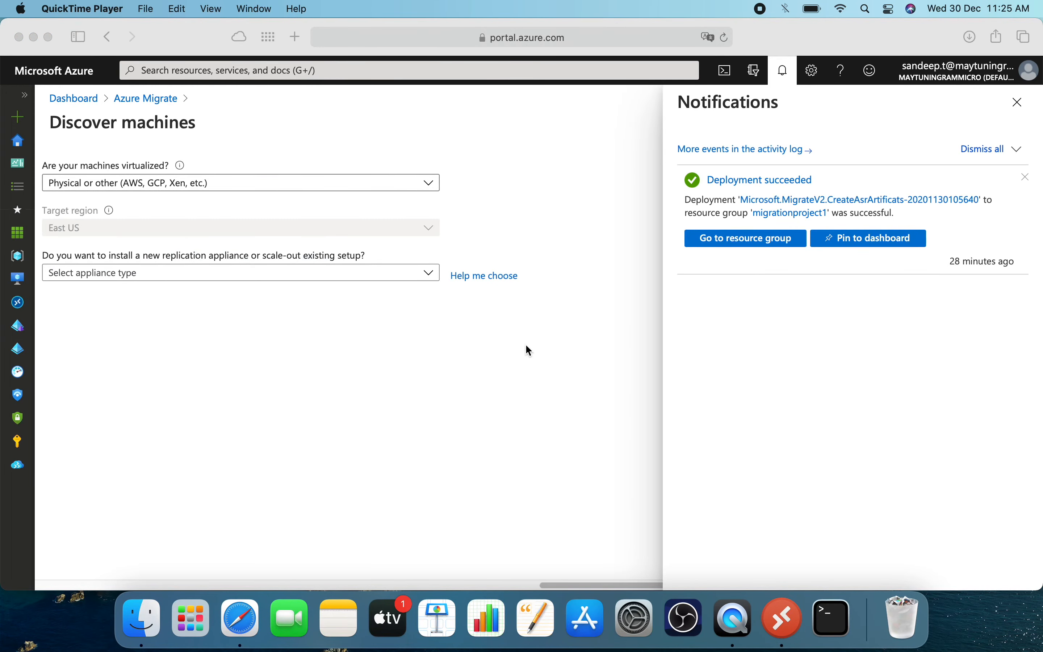
Dismiss the notifications and choose to install a replication appliance for the discovery.
left_click(1018, 102)
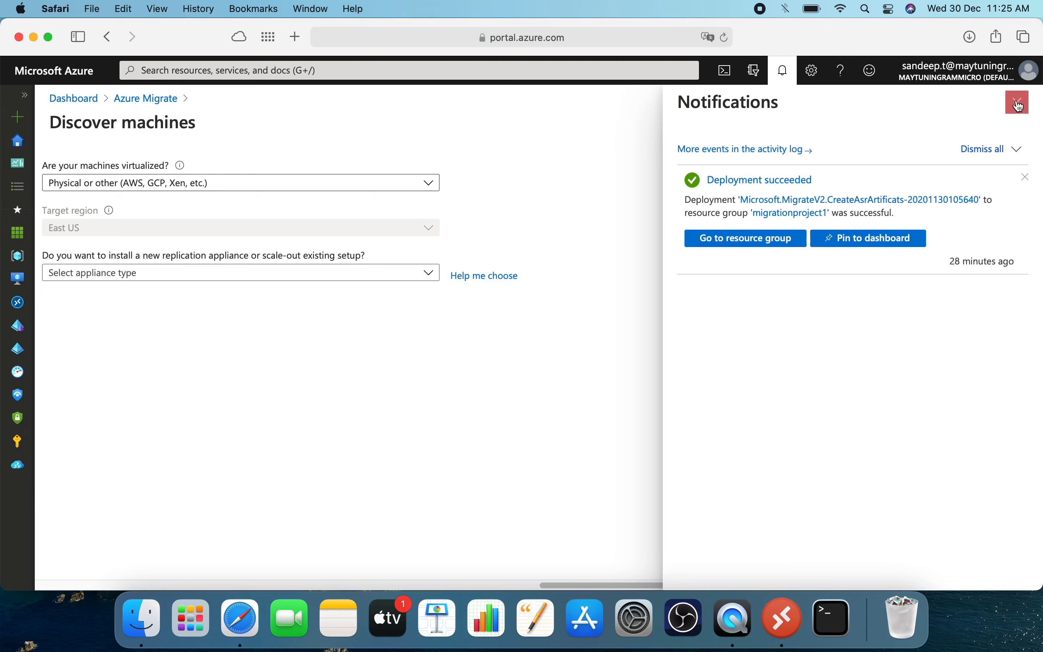
left_click(401, 276)
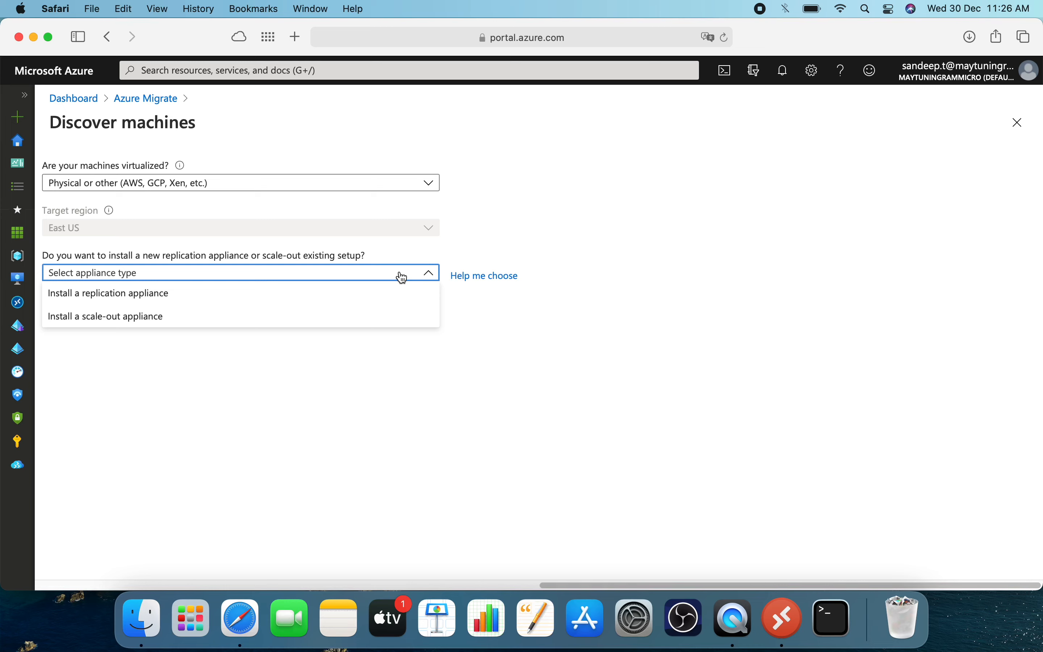
left_click(291, 299)
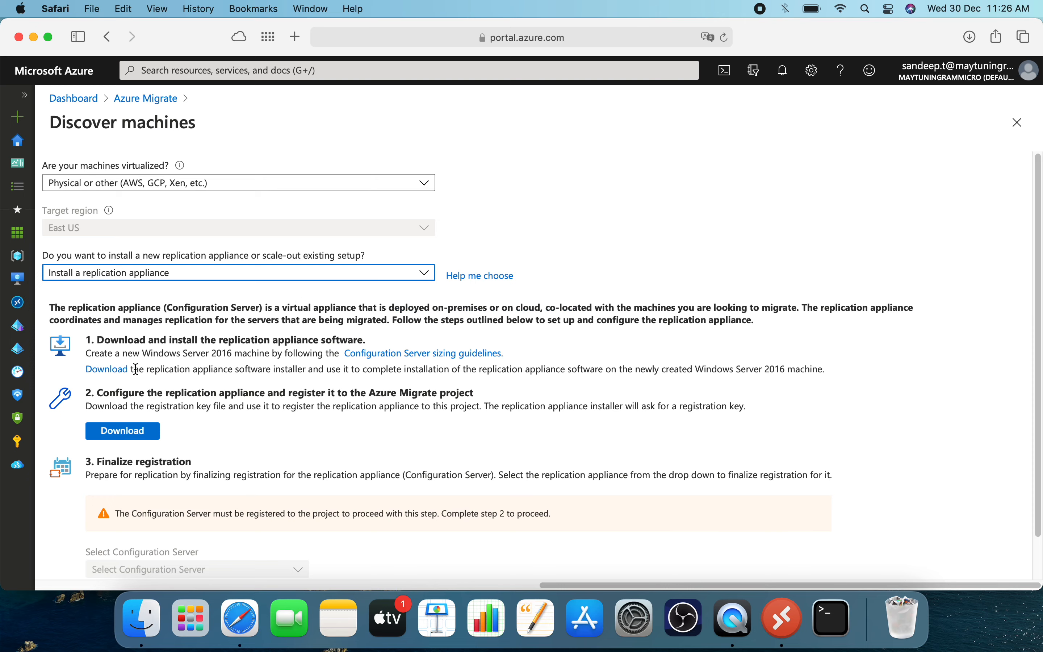
Download the replication appliance software installer, allowing downloads from portal.azure.com, and the registration key file.
left_click_drag(280, 340, 354, 340)
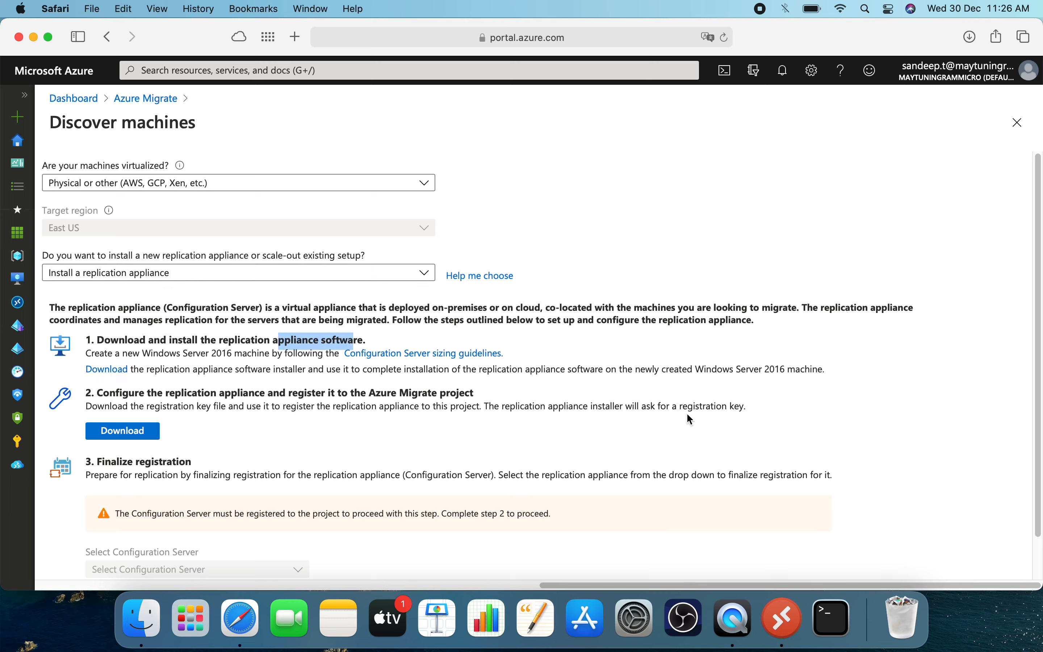
left_click_drag(683, 406, 745, 407)
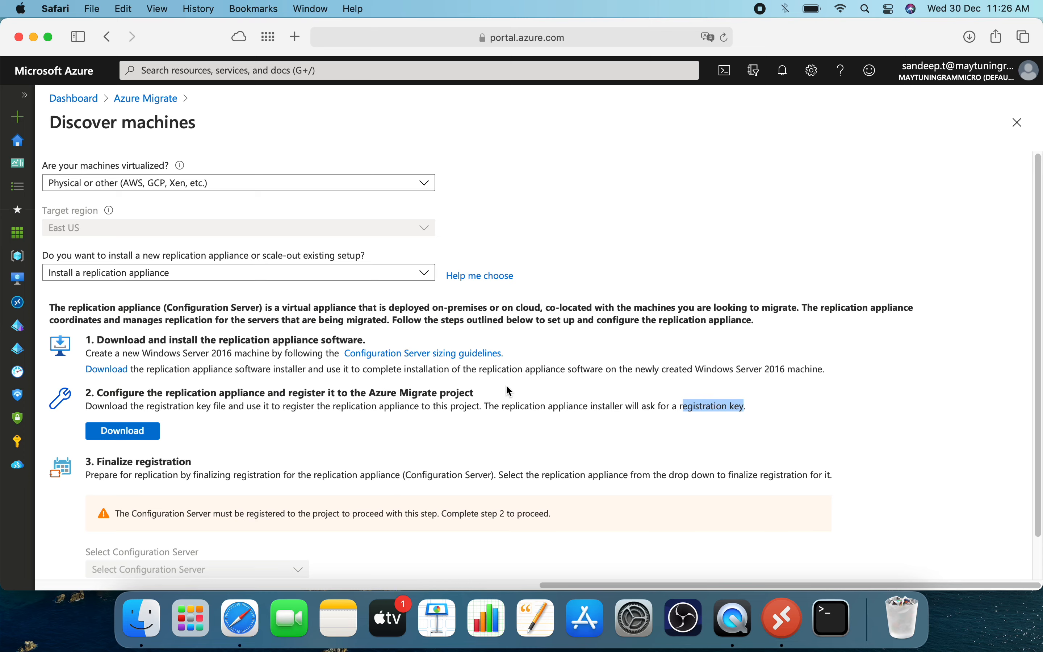
left_click(110, 370)
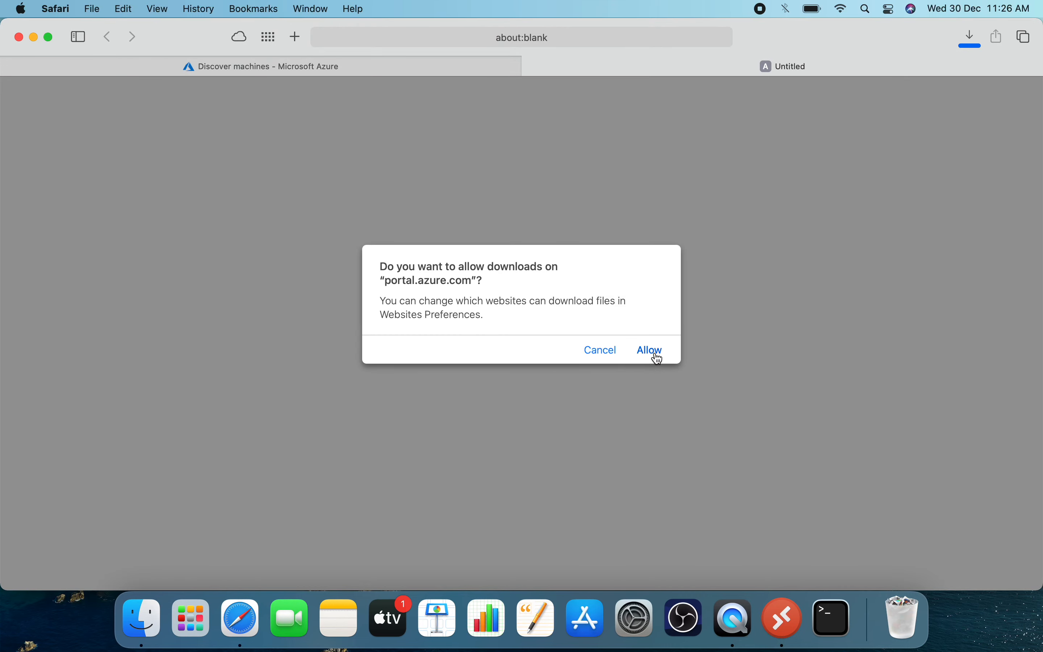
left_click(651, 350)
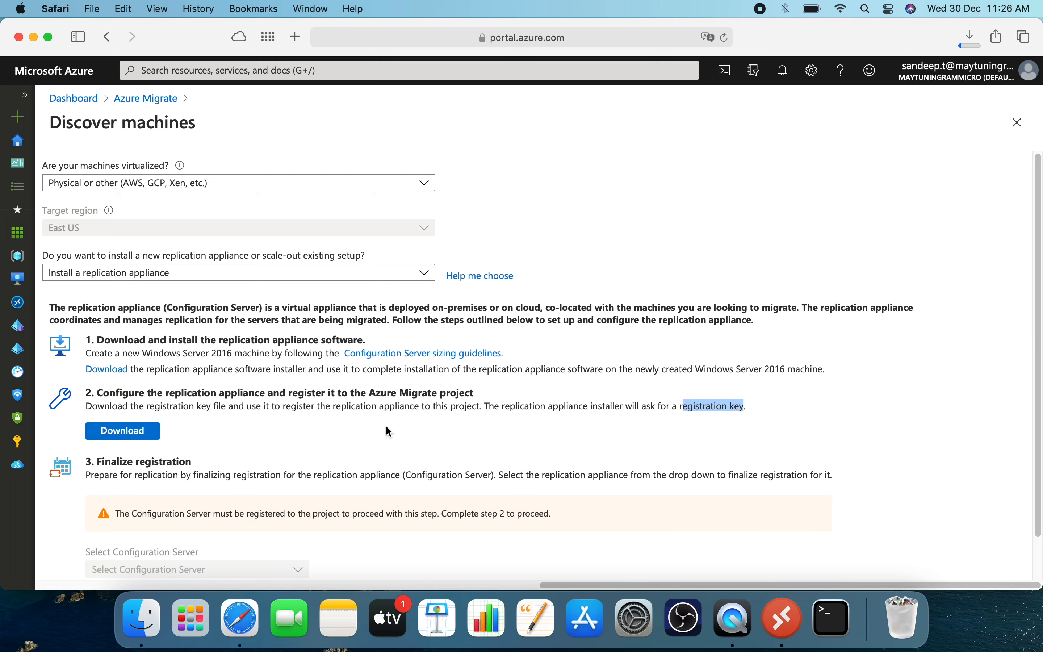
left_click(128, 430)
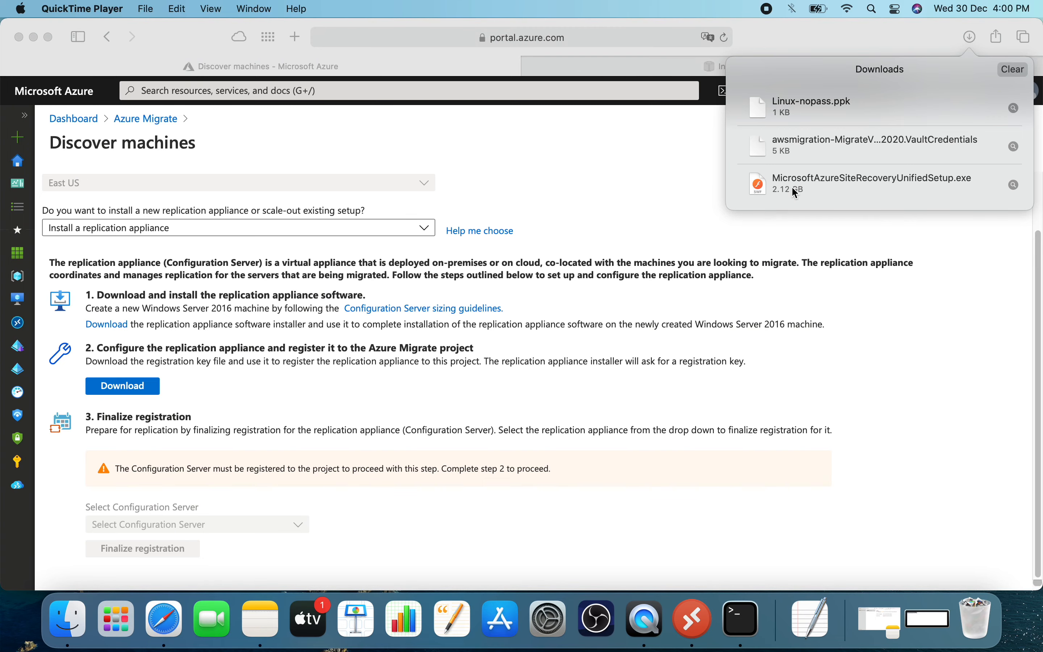
Switch to Microsoft Remote Desktop, connect to Appliance Server, and launch the MicrosoftAzureSiteRecoveryUnifiedSetup installer.
left_click(701, 630)
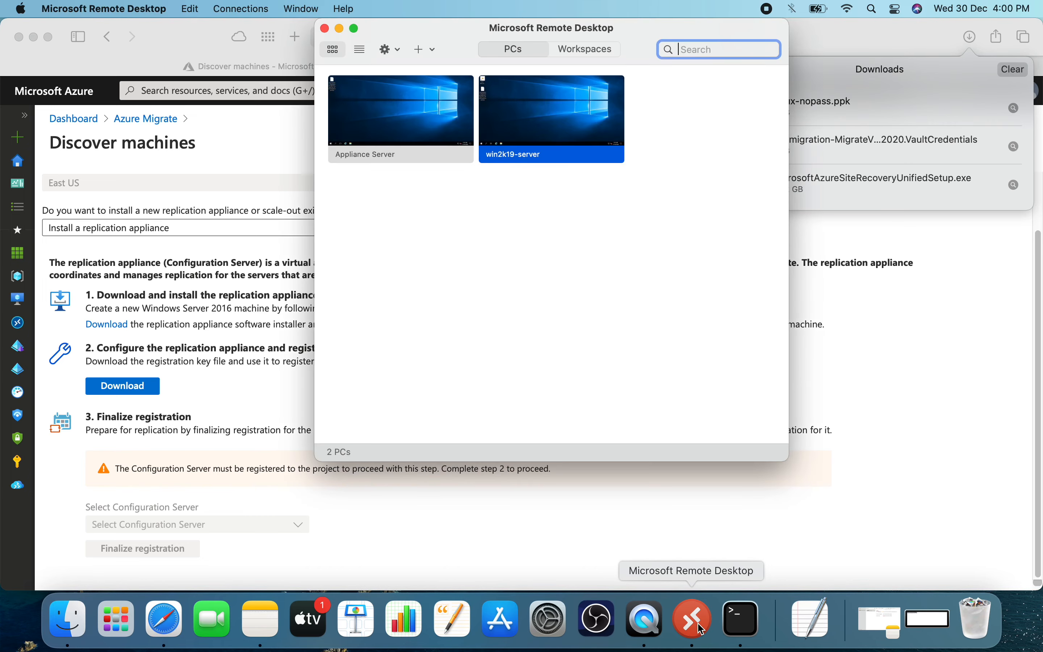
double_click(386, 126)
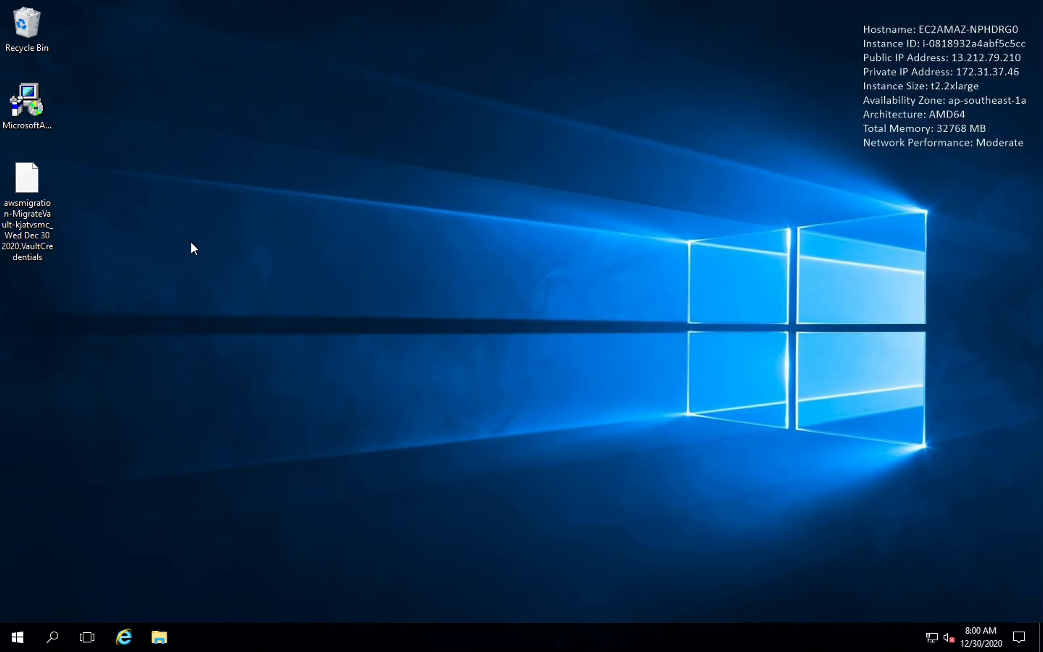
left_click(32, 103)
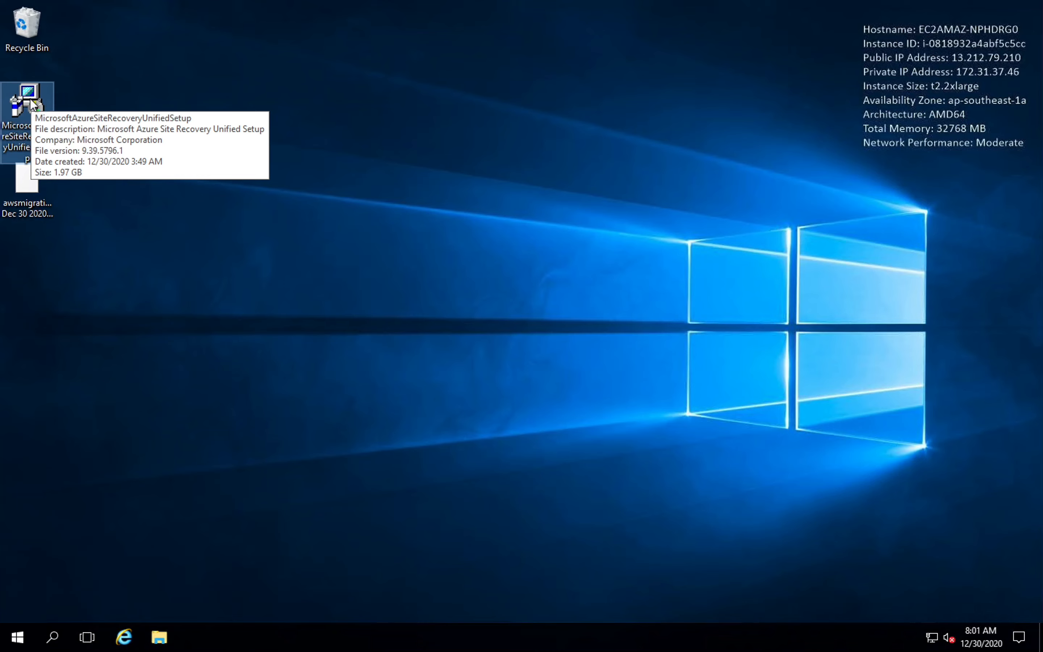
double_click(33, 103)
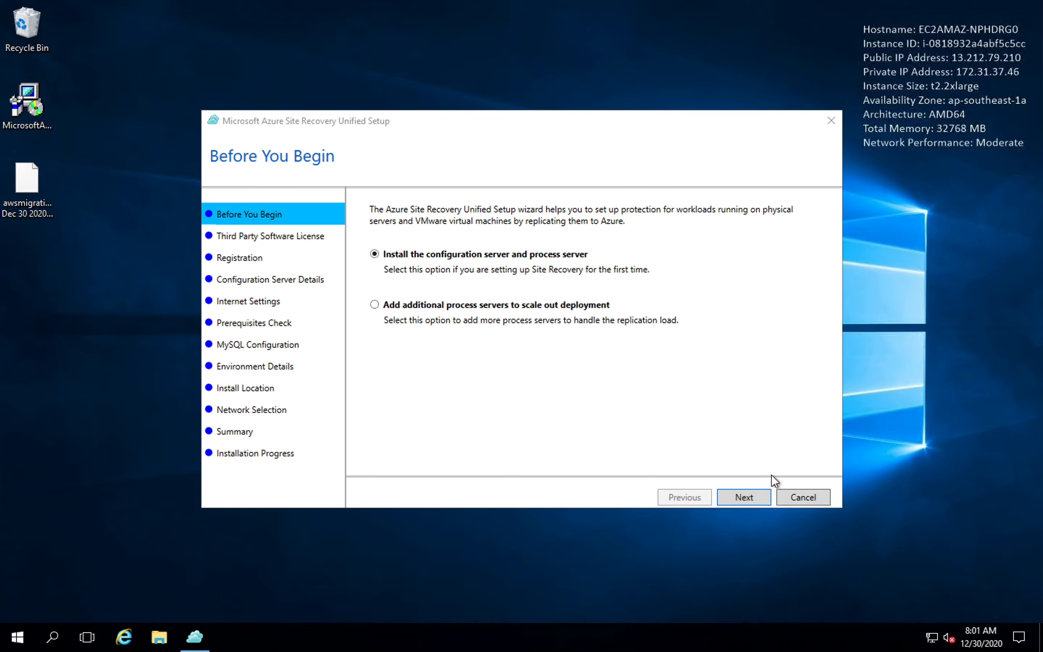
Proceed with installing the configuration server and process server, and accept the third party license agreement.
left_click(755, 494)
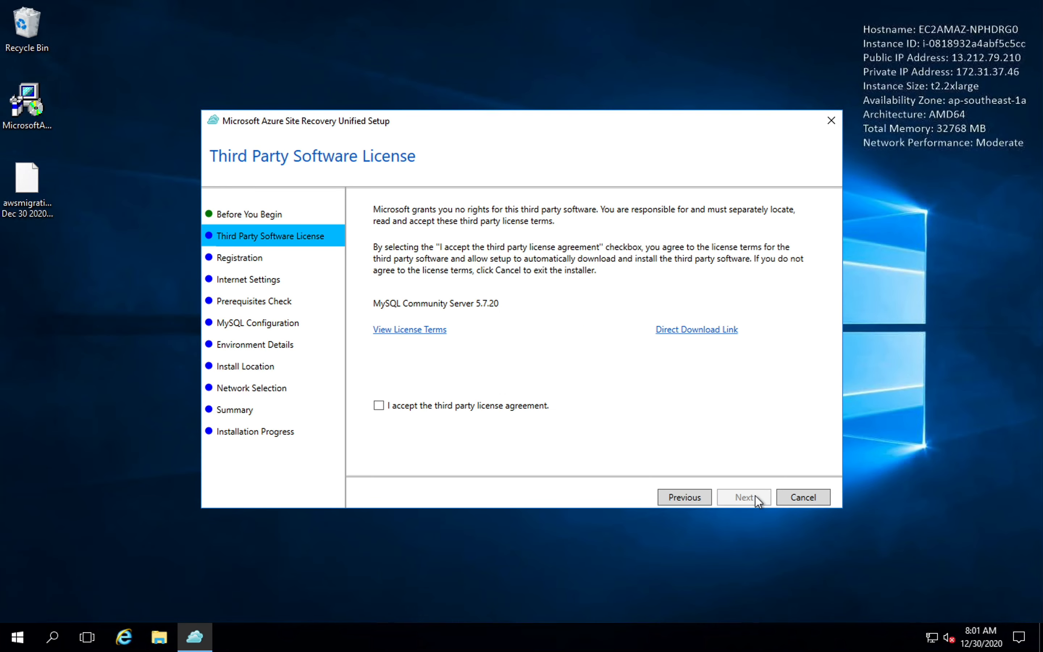
left_click(428, 408)
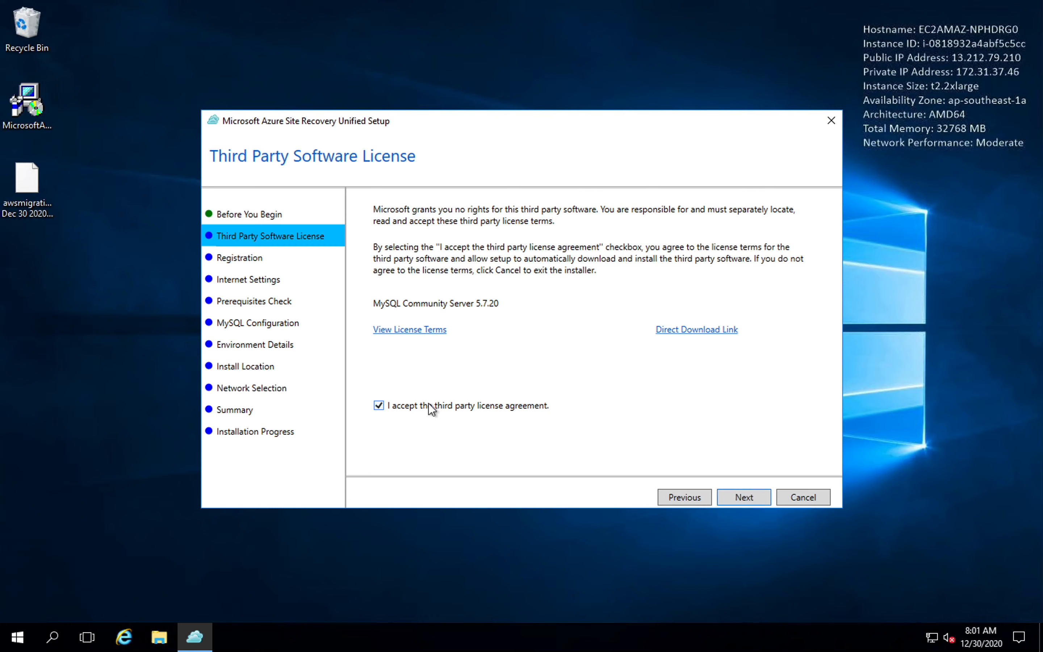
left_click(739, 492)
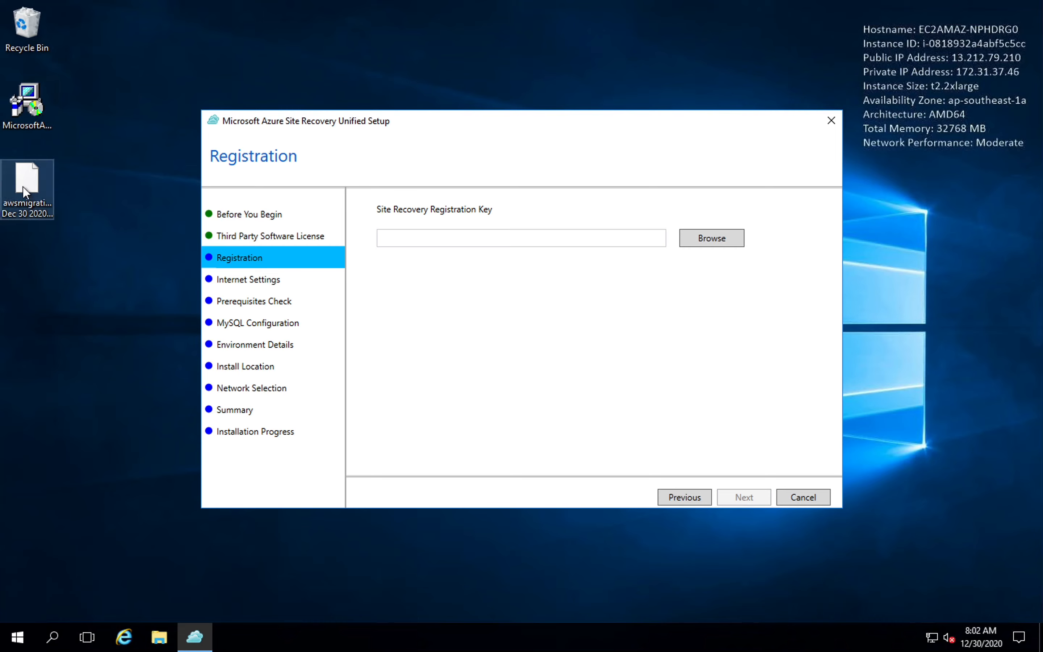
Select the awsmigration-MigrateVault vault credentials file on the Desktop as the Site Recovery registration key.
left_click(721, 239)
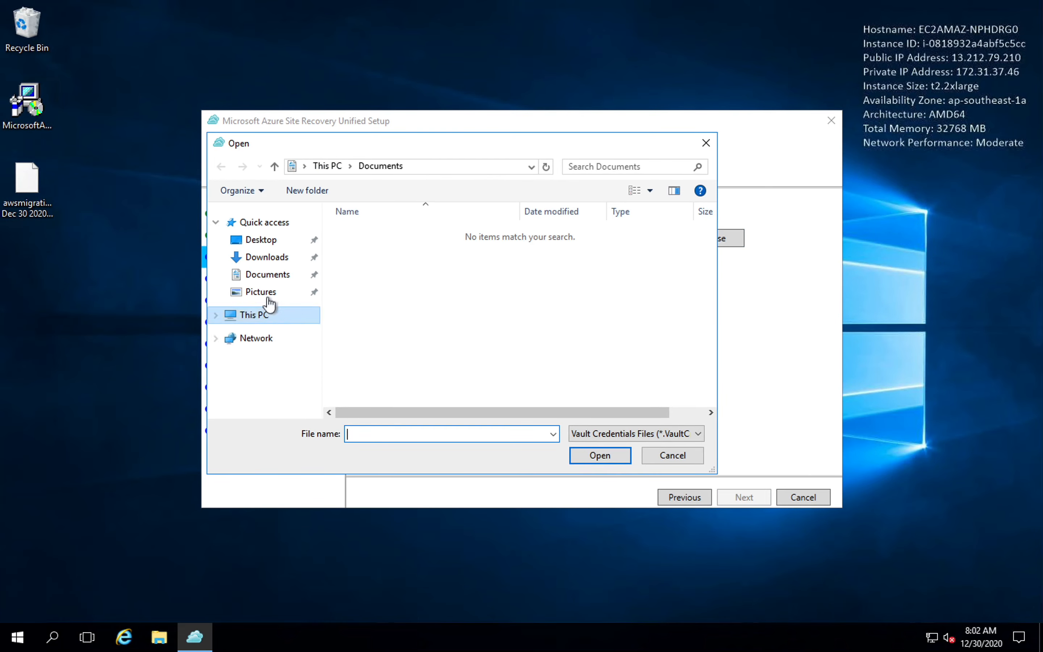
left_click(265, 242)
left_click(432, 235)
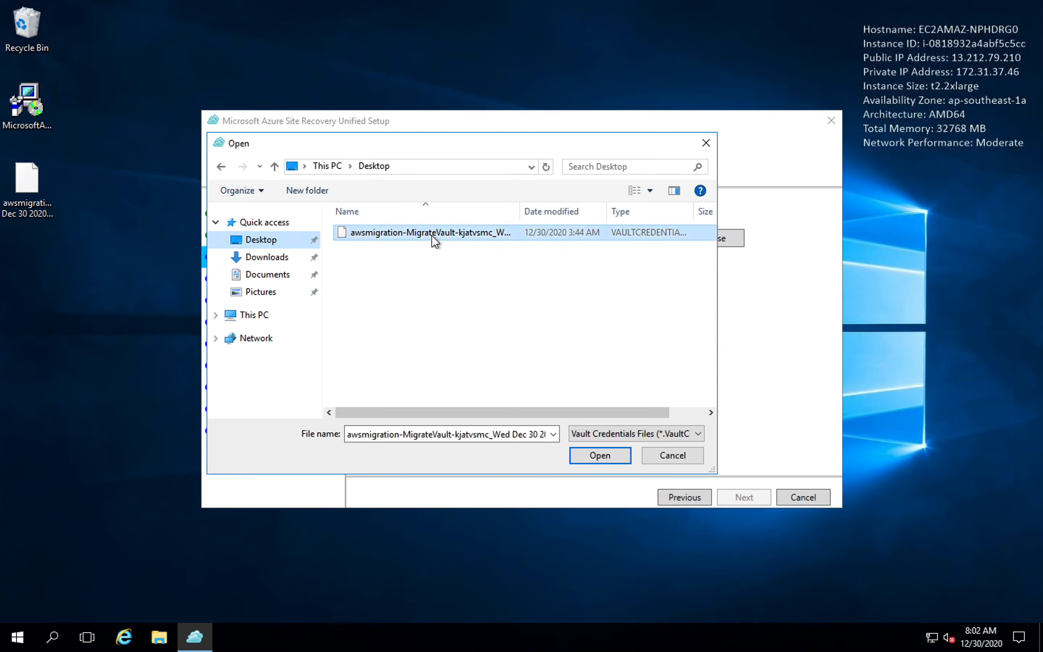
left_click(601, 456)
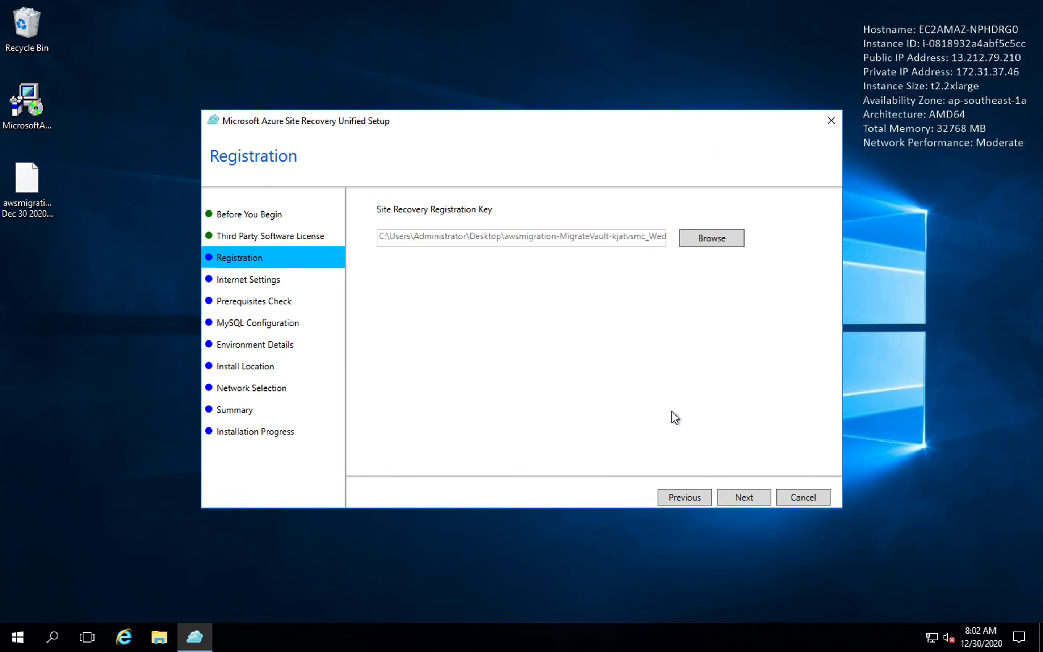
Keep the direct connection to Azure Site Recovery without a proxy server and continue past the prerequisites check.
left_click(740, 496)
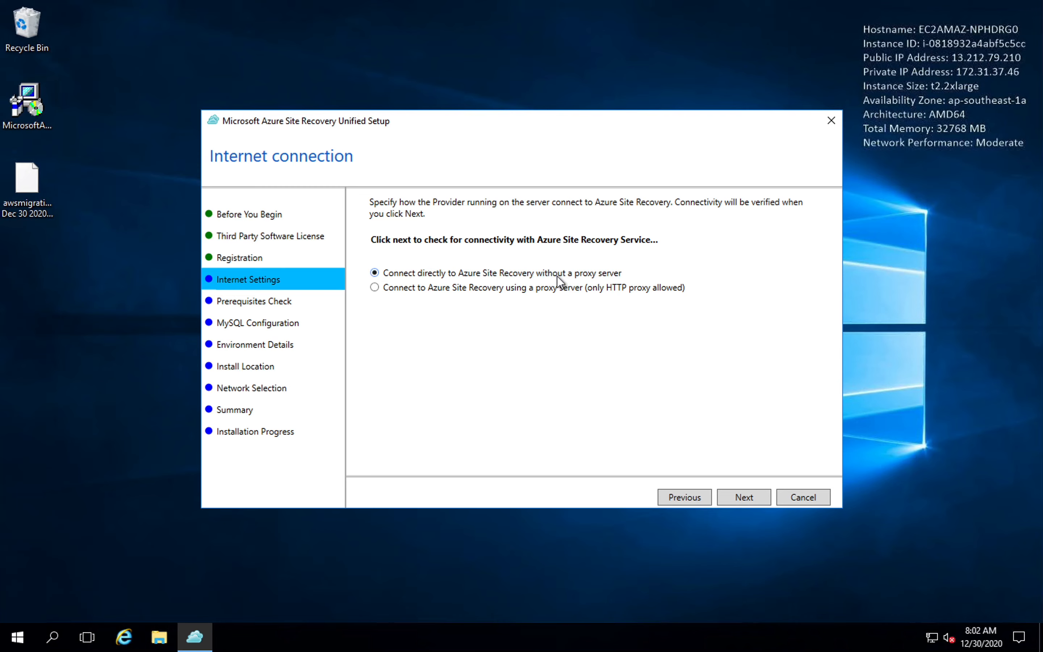
left_click(745, 500)
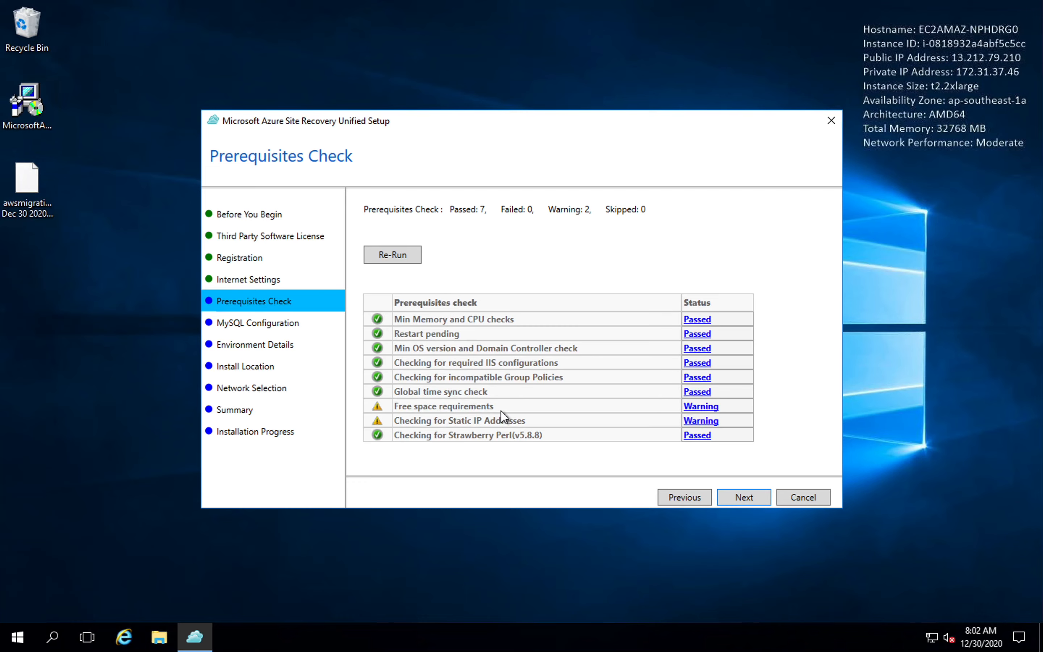
left_click(737, 495)
Enter the MySQL root password and the MySQL database (svsystems user) password, and continue the setup.
left_click(464, 231)
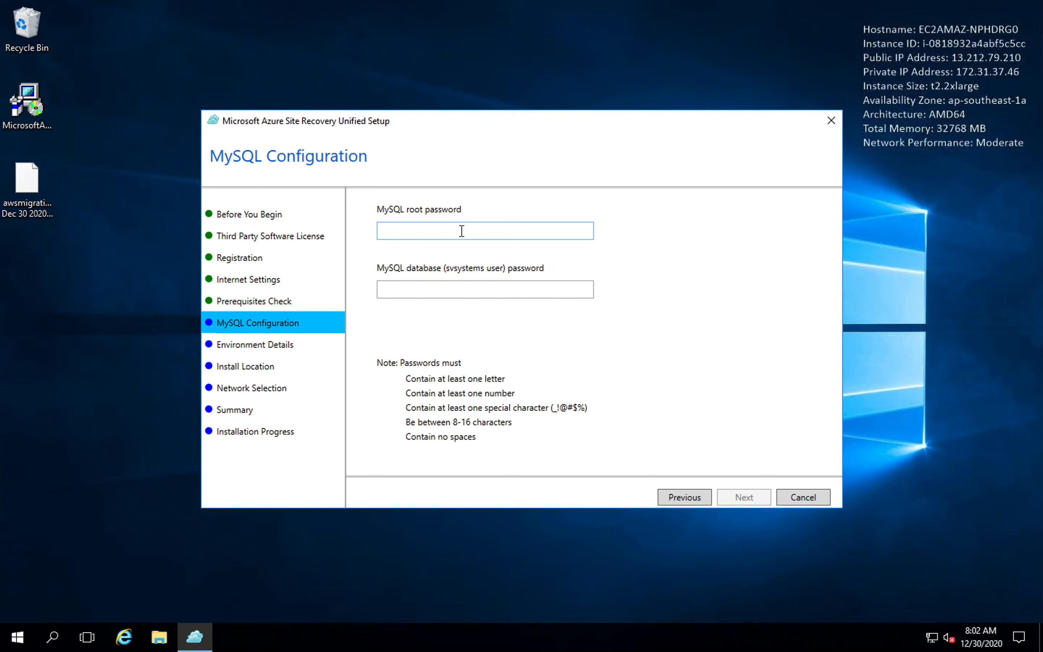
left_click(461, 231)
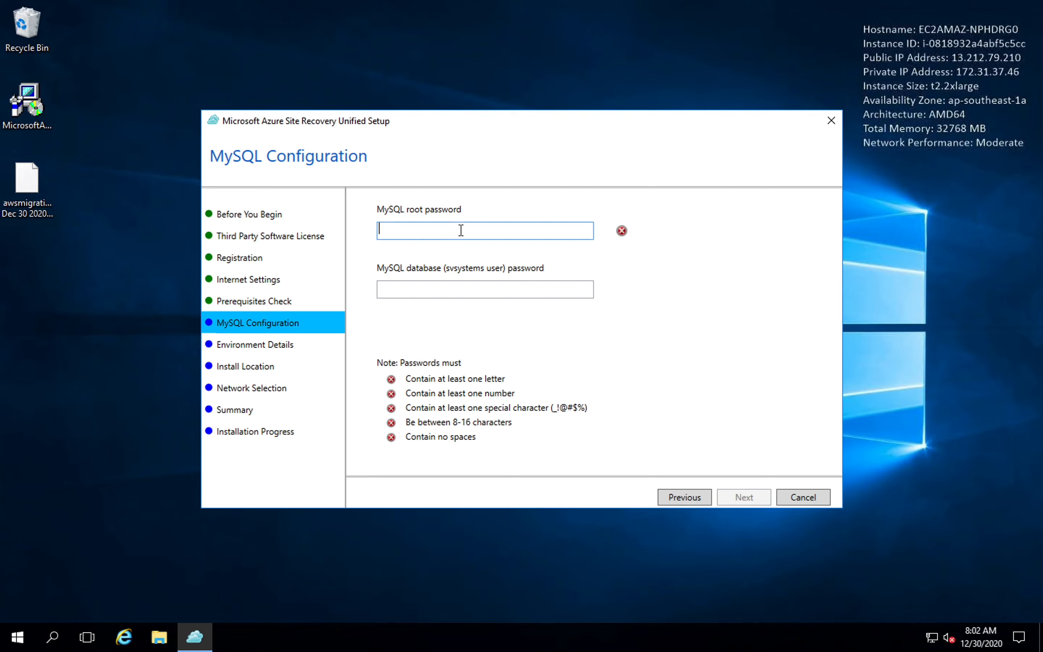
type("Password123!")
type("••••••")
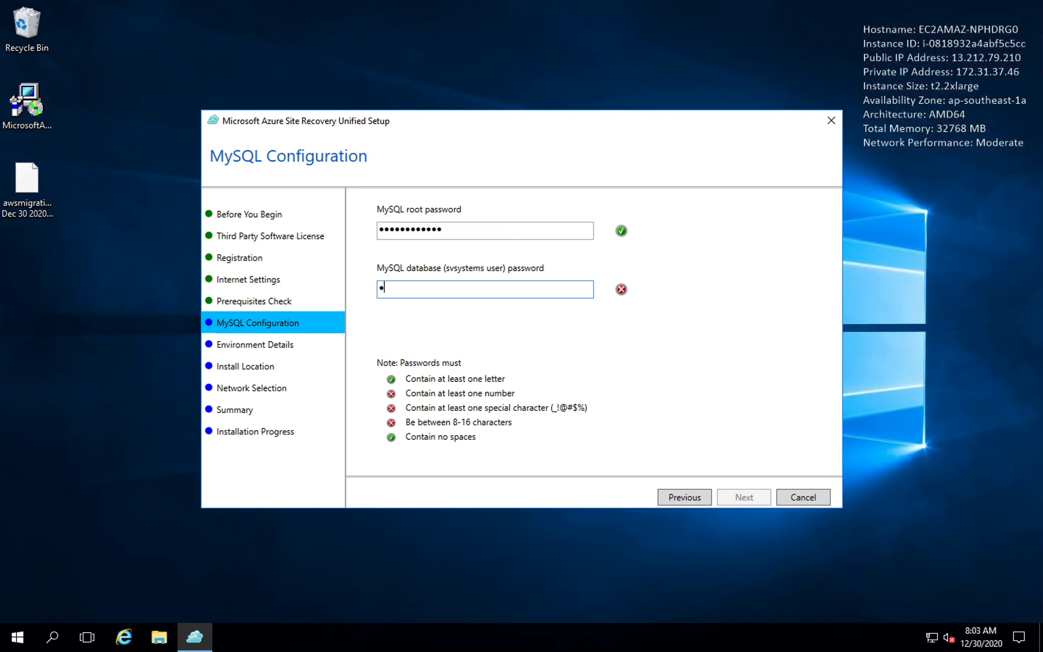
type("••••••")
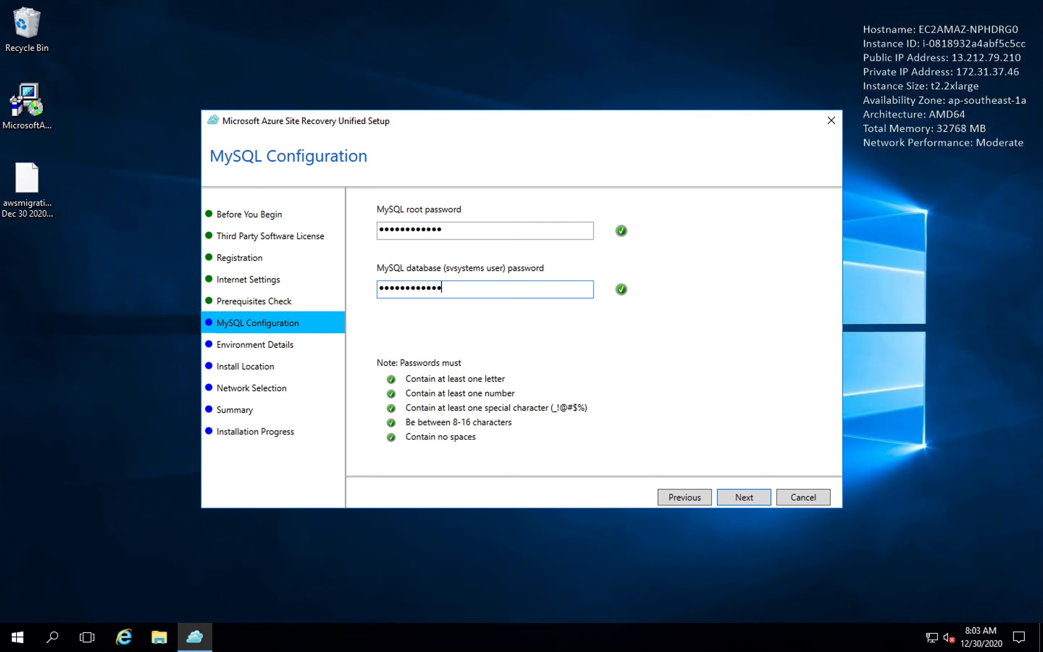
left_click(740, 496)
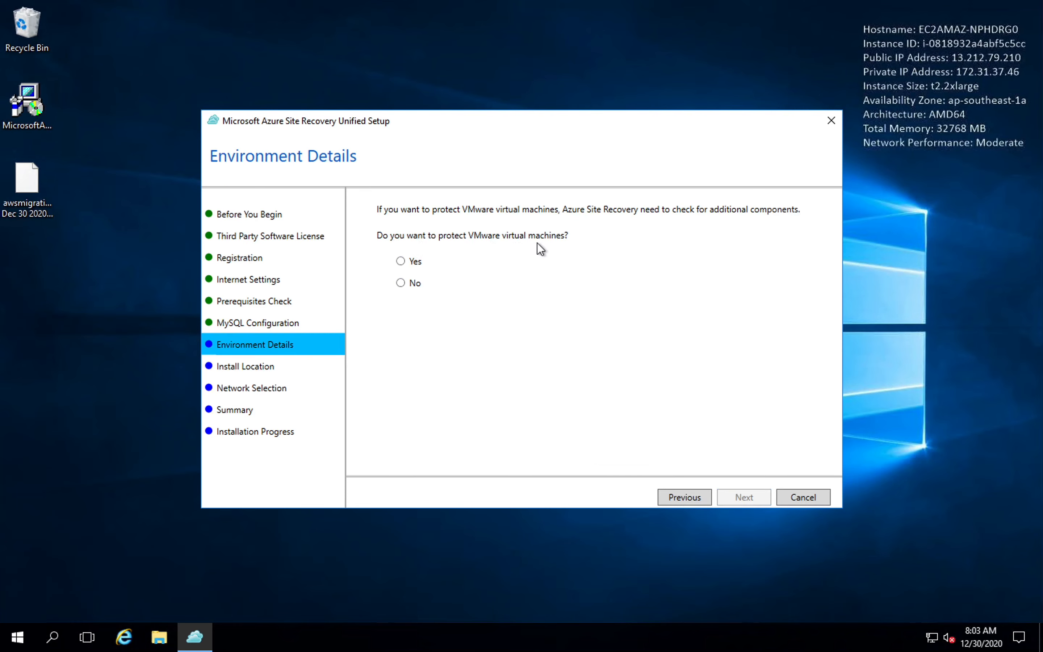
Choose No for protecting VMware virtual machines and accept the default install location.
left_click(414, 283)
left_click(742, 498)
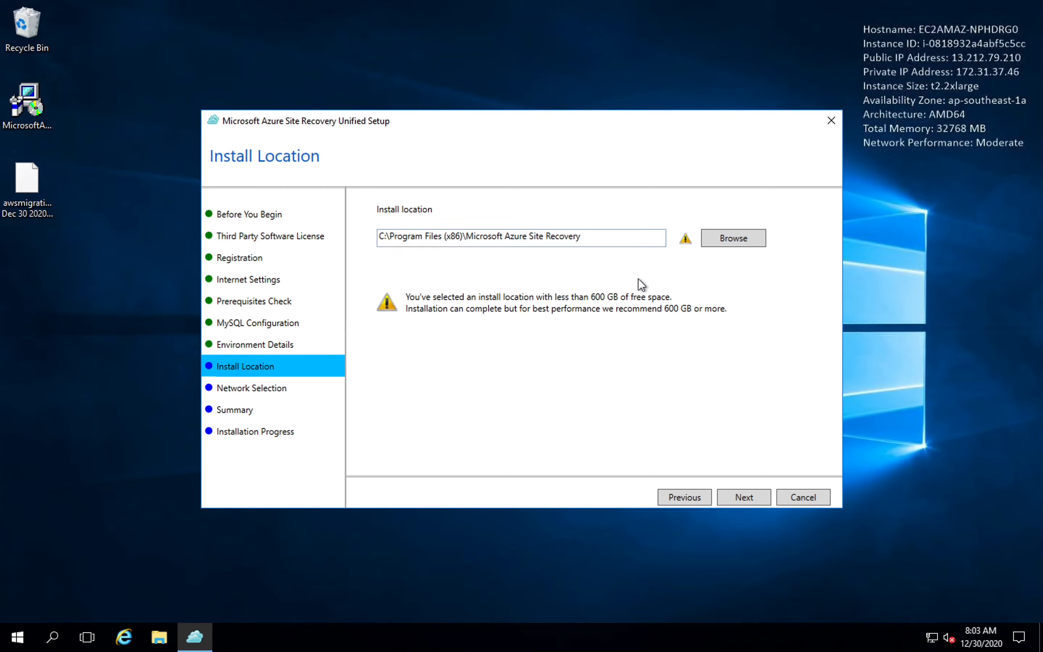
left_click(737, 496)
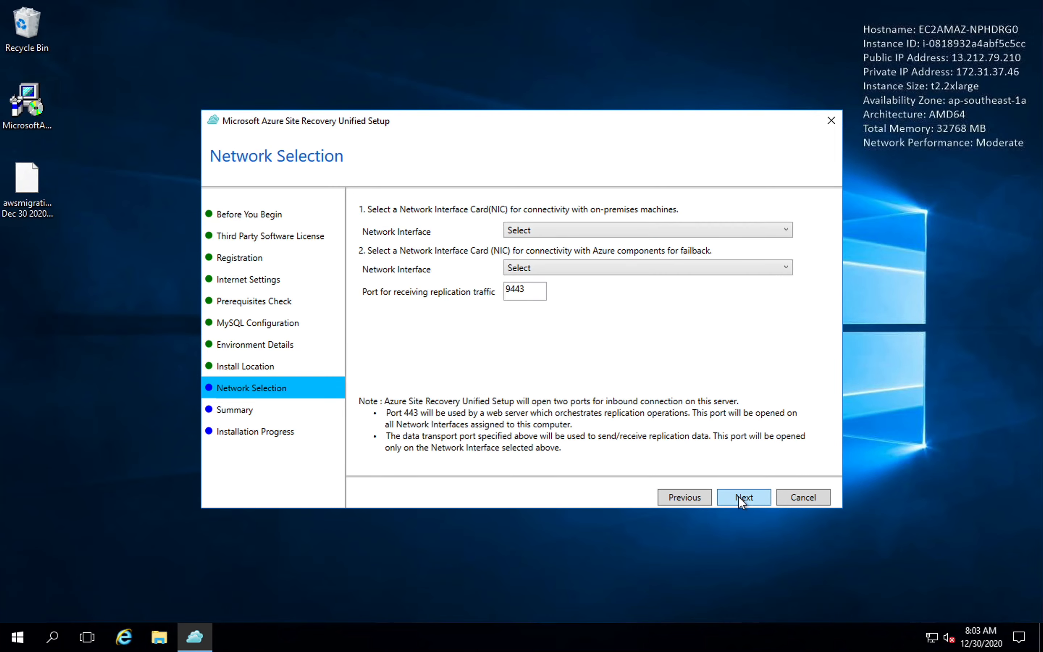
Select Ethernet [172.31.37.46] as the network interface for both on-premises and Azure connectivity, keeping replication port 9443.
left_click(571, 230)
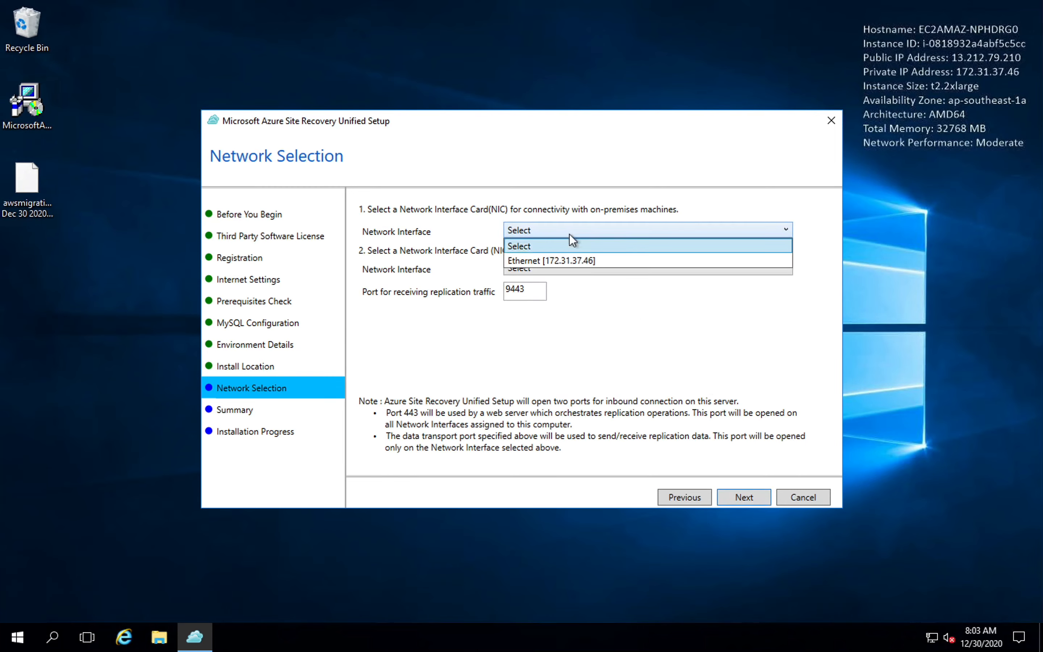
left_click(560, 261)
left_click(569, 267)
left_click(562, 299)
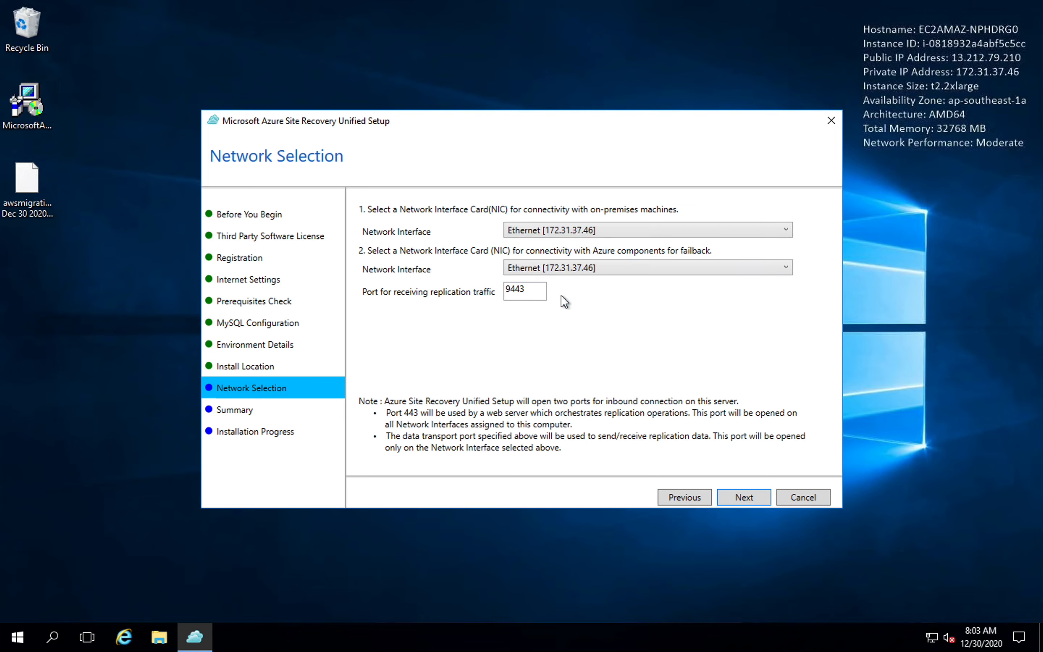
left_click(526, 294)
left_click(734, 501)
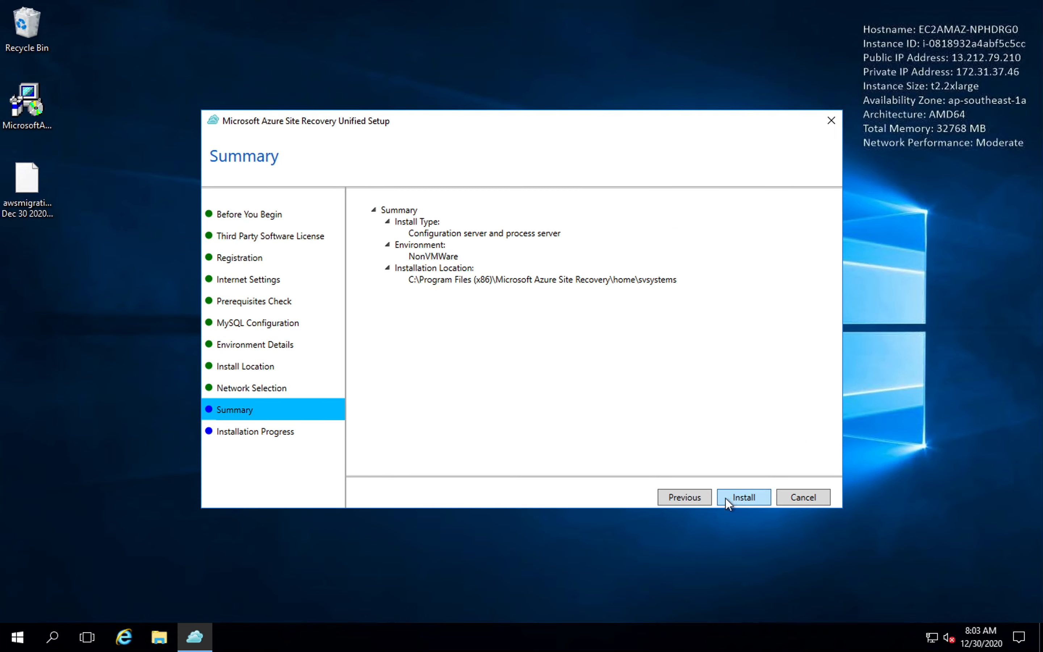
Install the configuration server, finish the setup, and copy the connection passphrase to the clipboard.
left_click(736, 500)
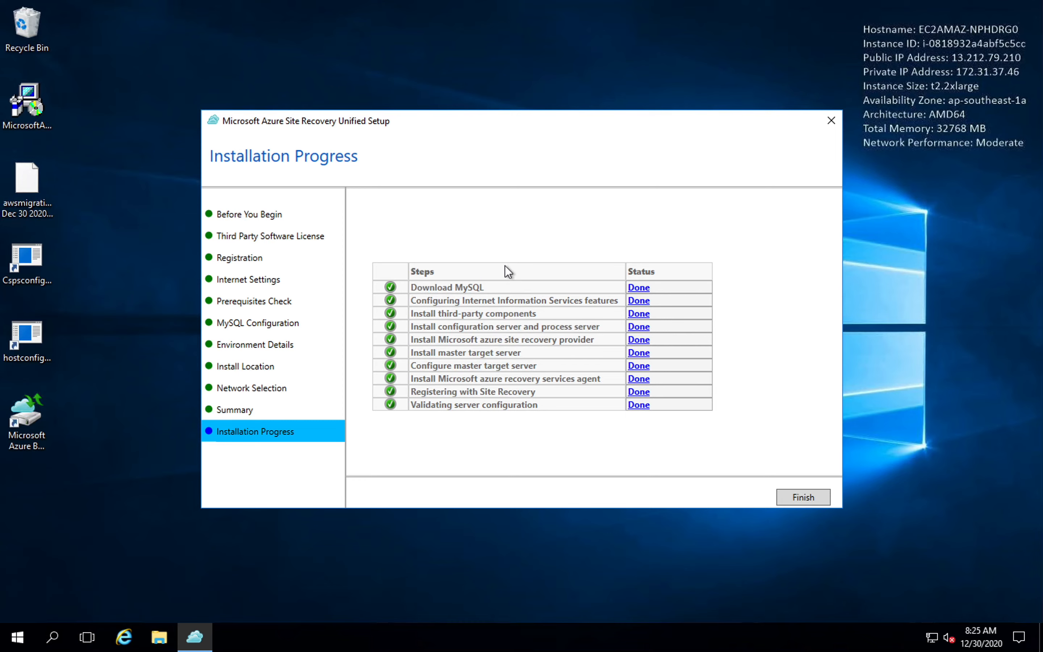
left_click(801, 495)
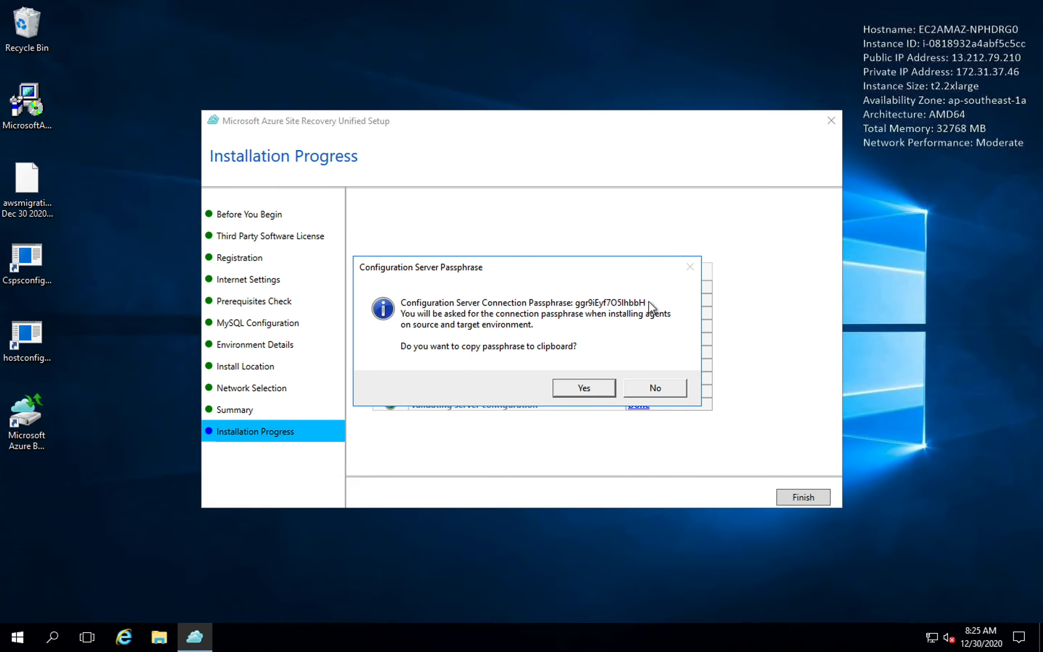
left_click(587, 390)
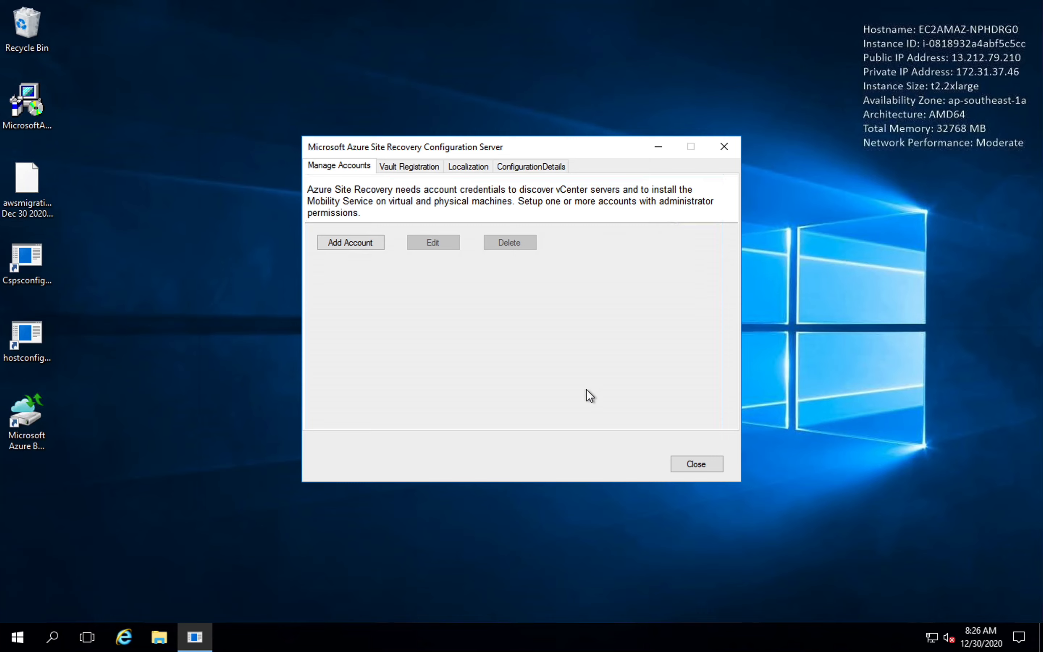
Start adding a configuration server account with the friendly name admin and the user name .\administrator.
left_click(361, 243)
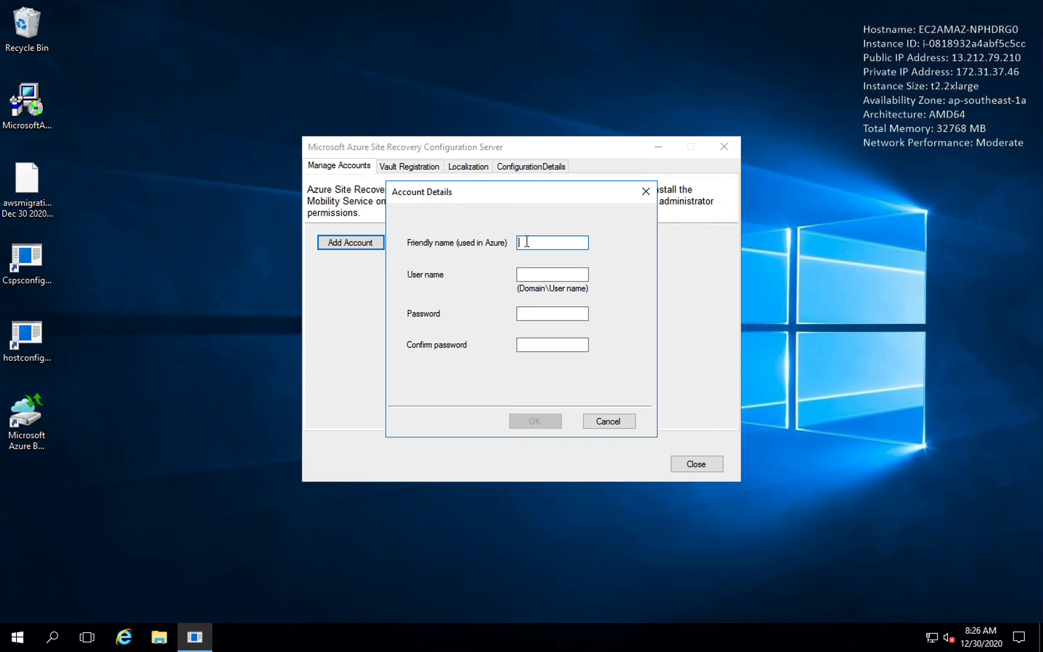
type("admin")
left_click(531, 277)
type(".\\adm")
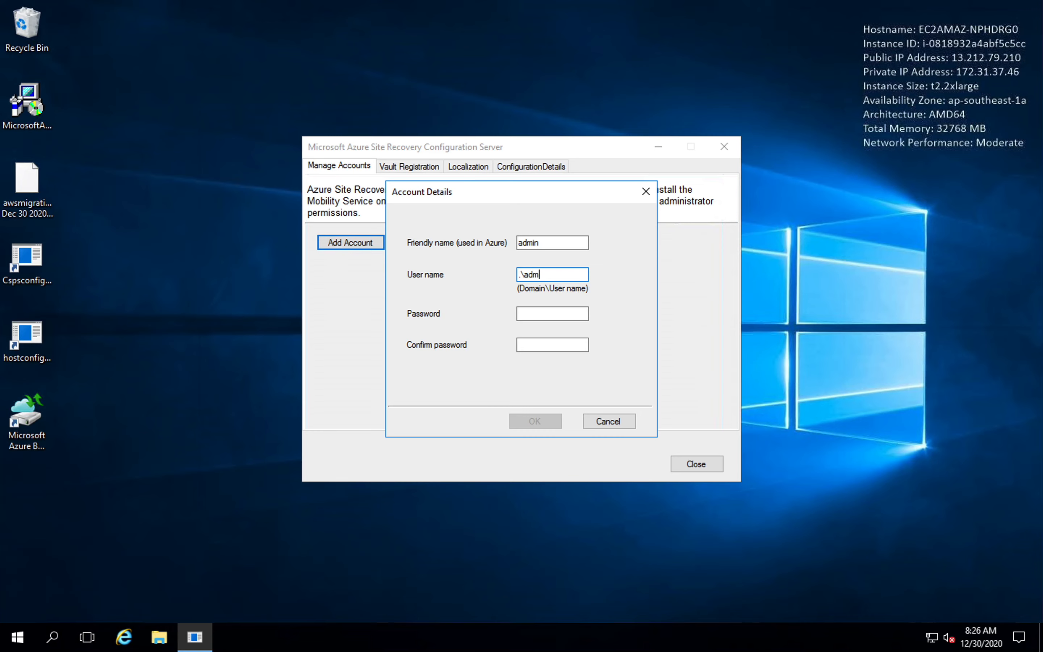
type("inistrator")
left_click(535, 315)
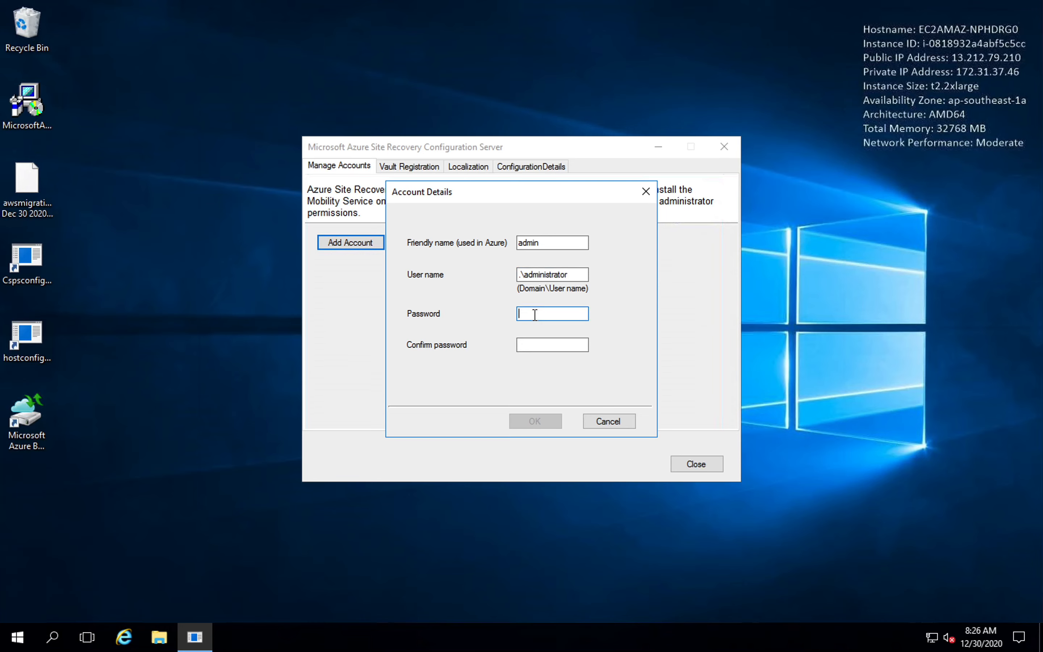
Exit the full-screen remote session, switch to Notes, and copy the Windows 2019 server's password.
mouse_move(179, 3)
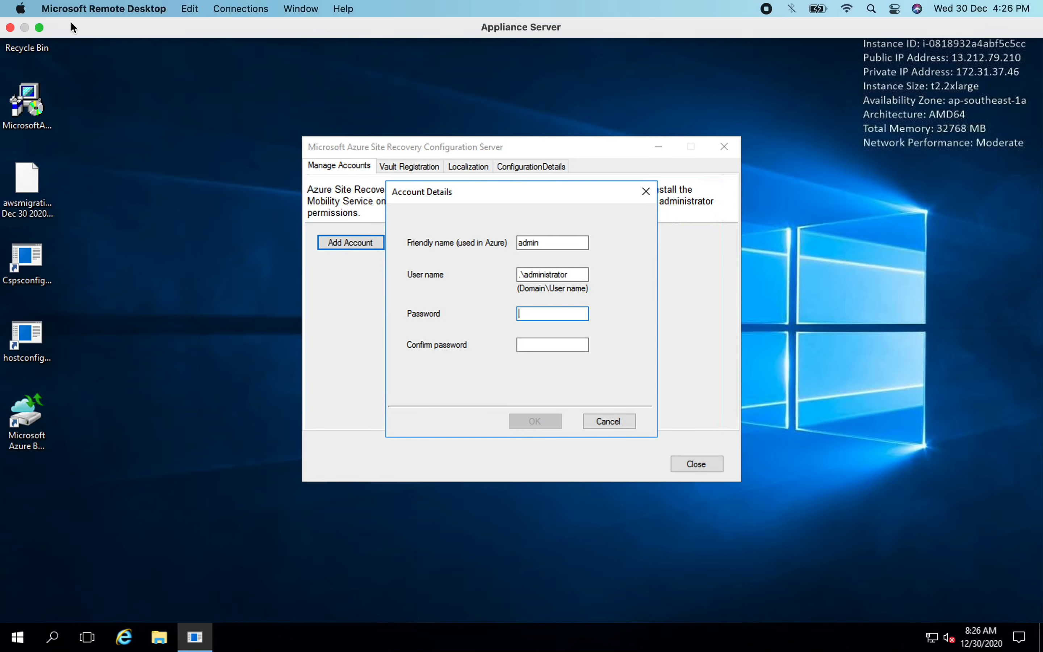
left_click(39, 27)
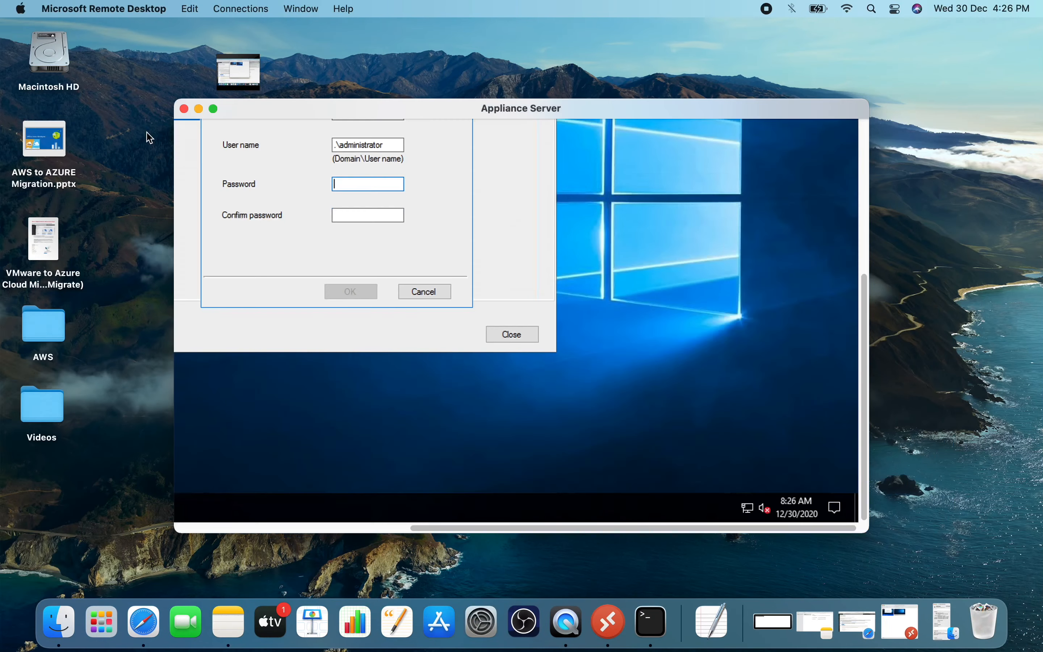
left_click(228, 620)
left_click(802, 219)
left_click(859, 219)
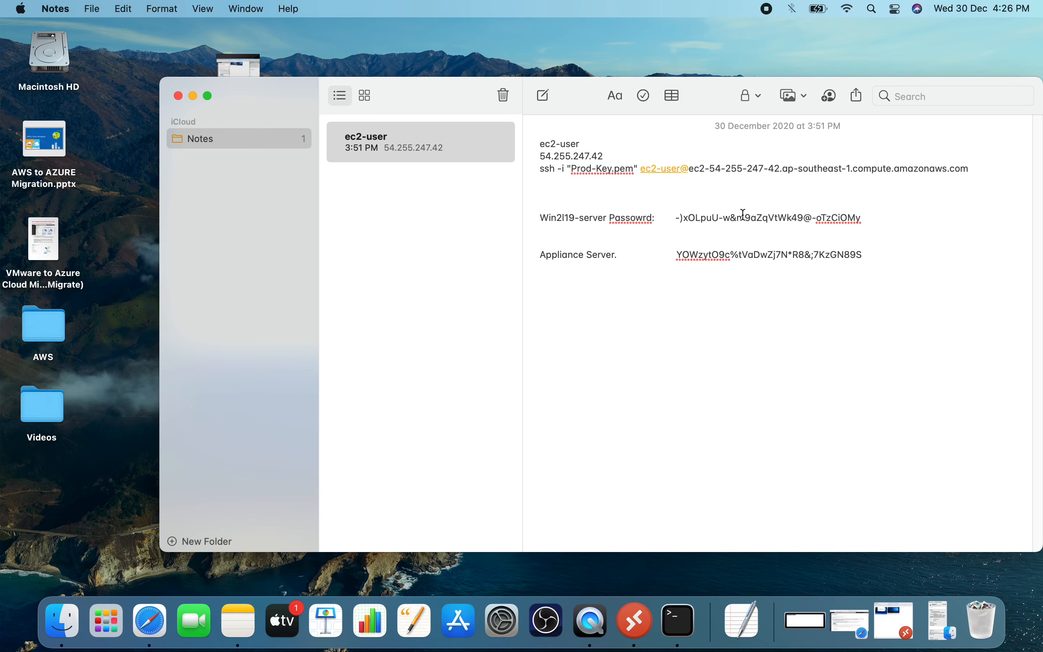
left_click(678, 218)
mouse_move(673, 217)
left_mouse_down()
mouse_move(866, 219)
mouse_move(677, 219)
left_mouse_up()
right_click(691, 213)
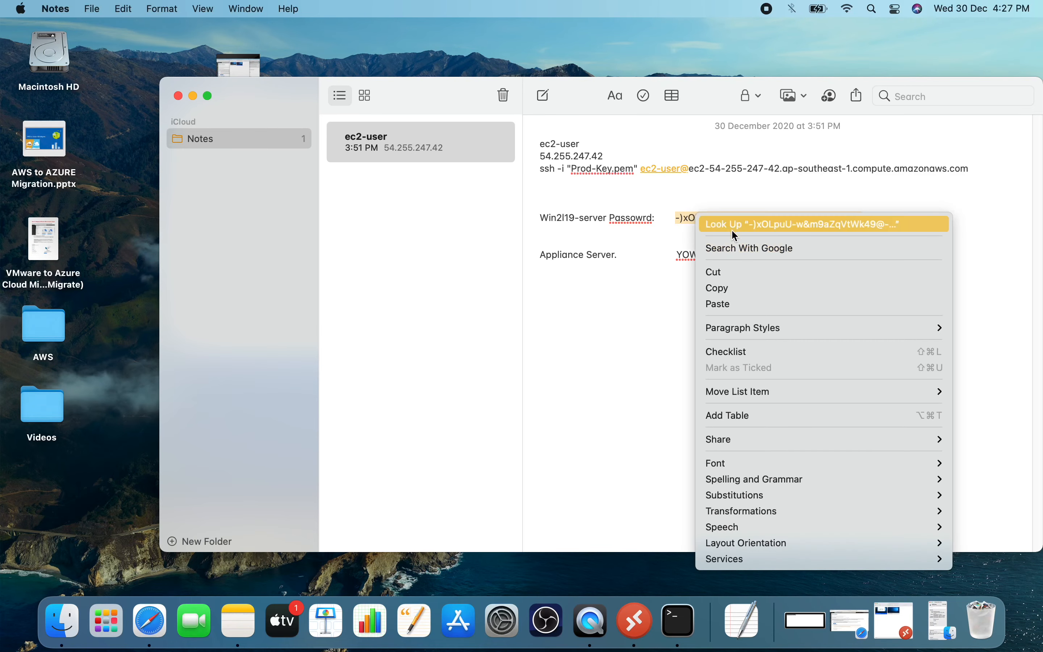
left_click(735, 286)
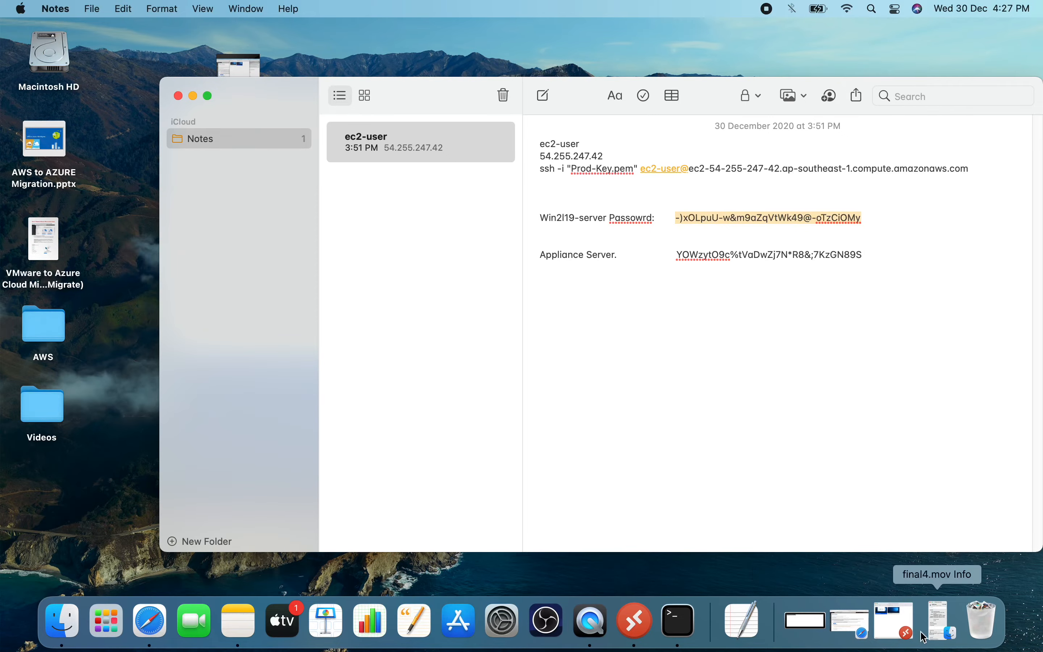
Switch from Notes back to the Appliance Server session in Microsoft Remote Desktop and show it in full screen.
left_click(847, 630)
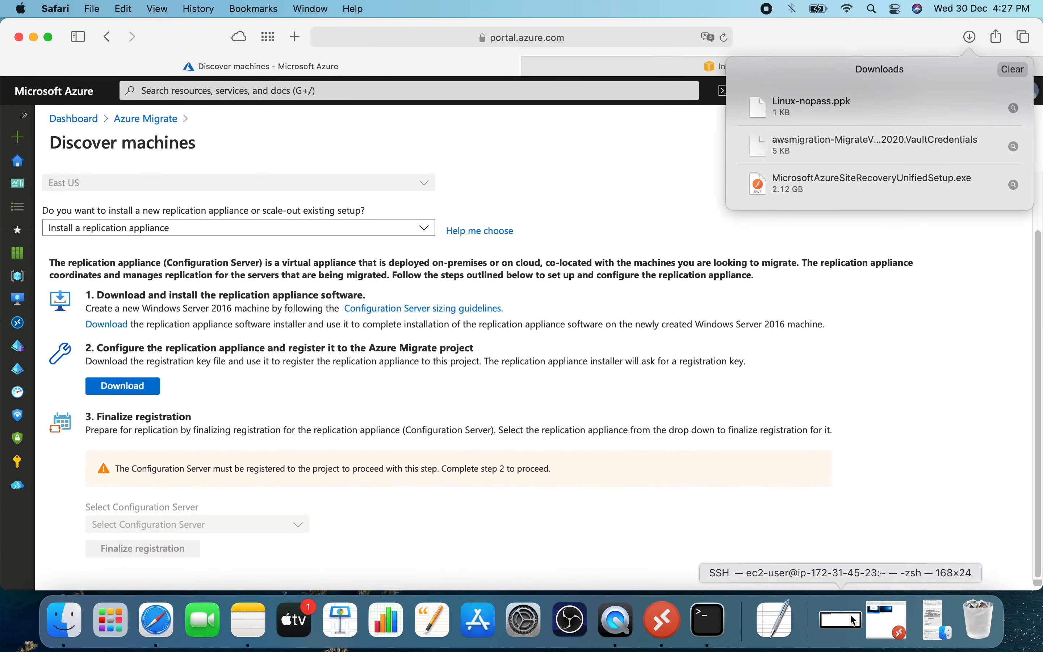
left_click(34, 36)
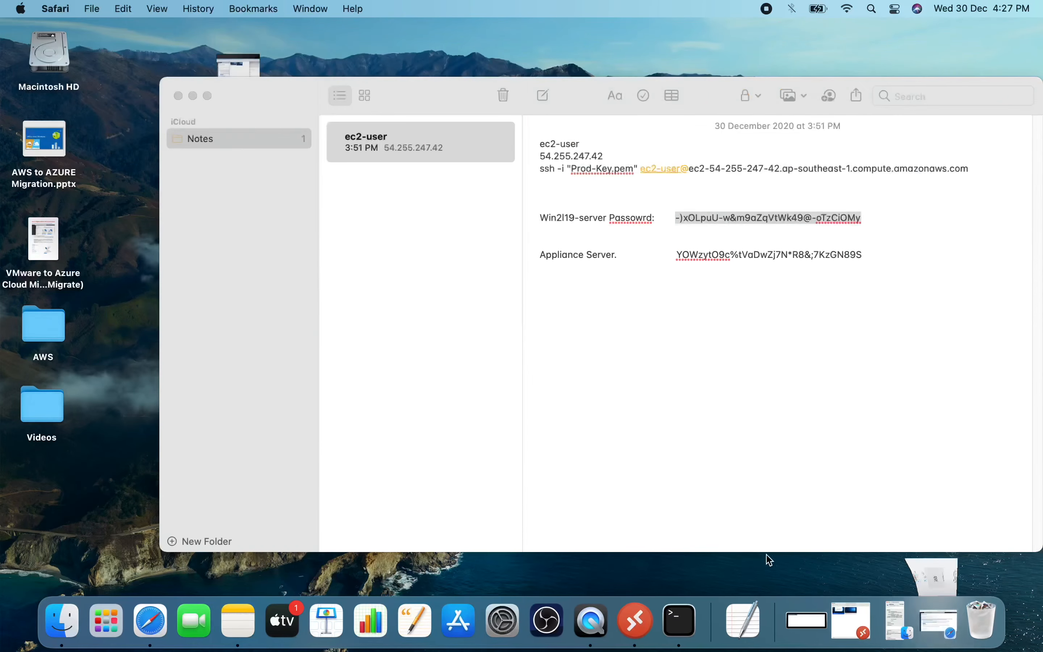
left_click(635, 621)
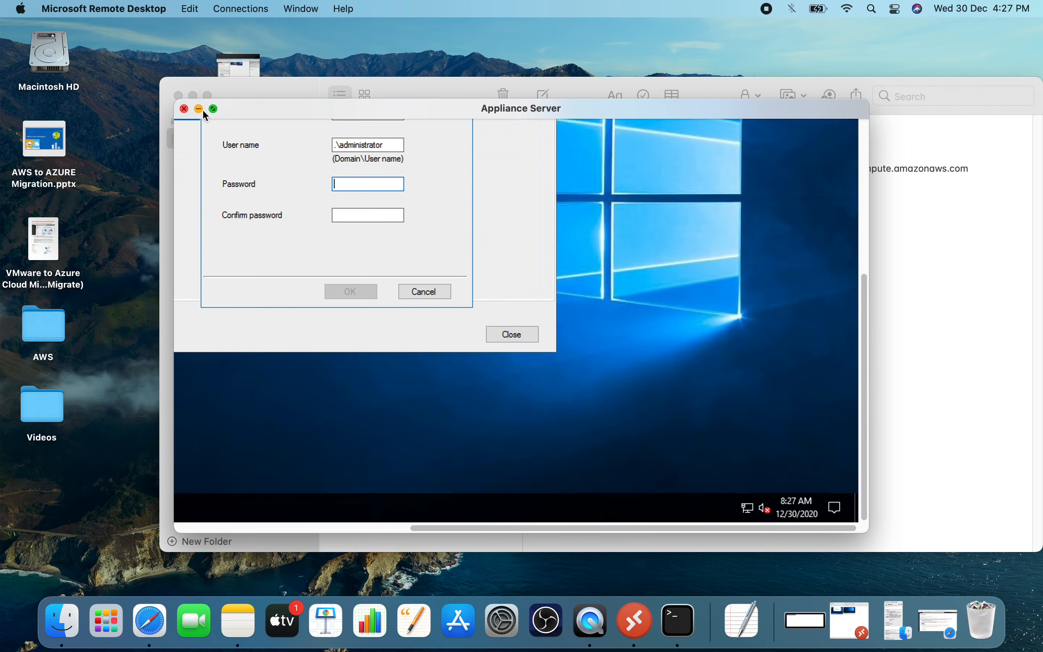
left_click(214, 109)
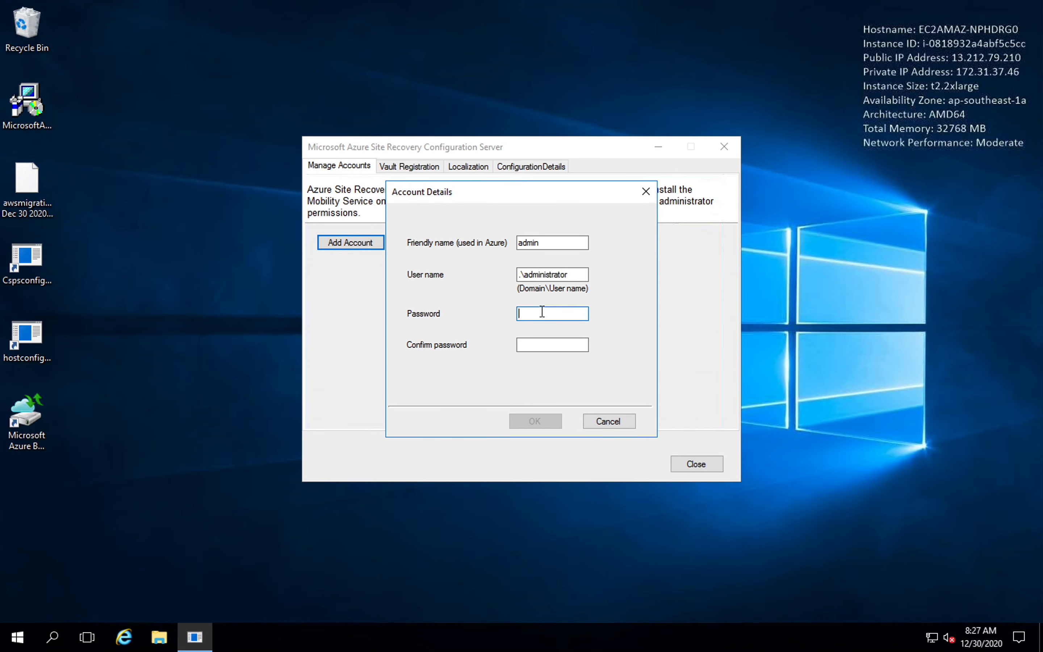
Enter the copied account password, repeat it as confirmation, and add the admin account to the configuration server.
key("super")
left_click(541, 313)
key("ctrl+v")
left_click(533, 344)
key("ctrl+v")
left_click(545, 422)
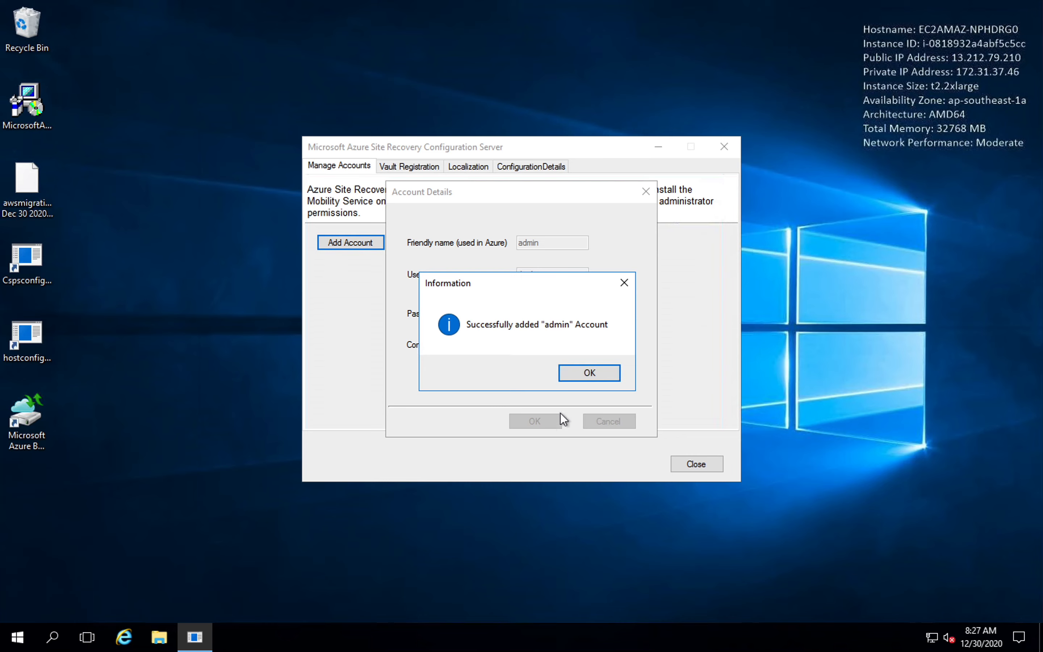
left_click(580, 380)
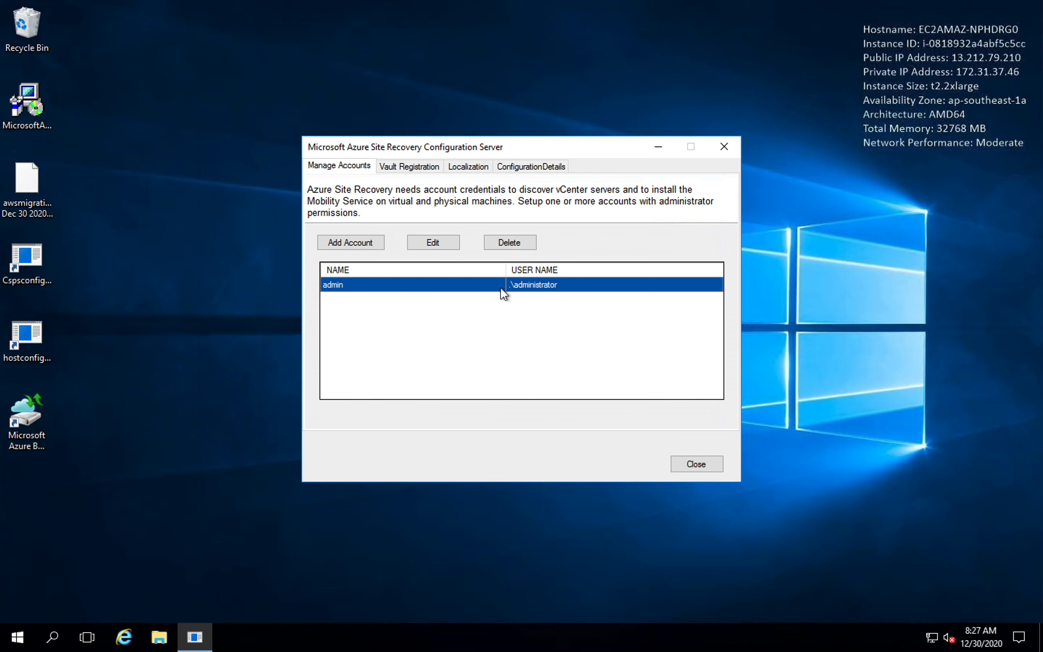
Review the blank form for a further account, the configuration server details and the error message localization settings.
left_click(359, 244)
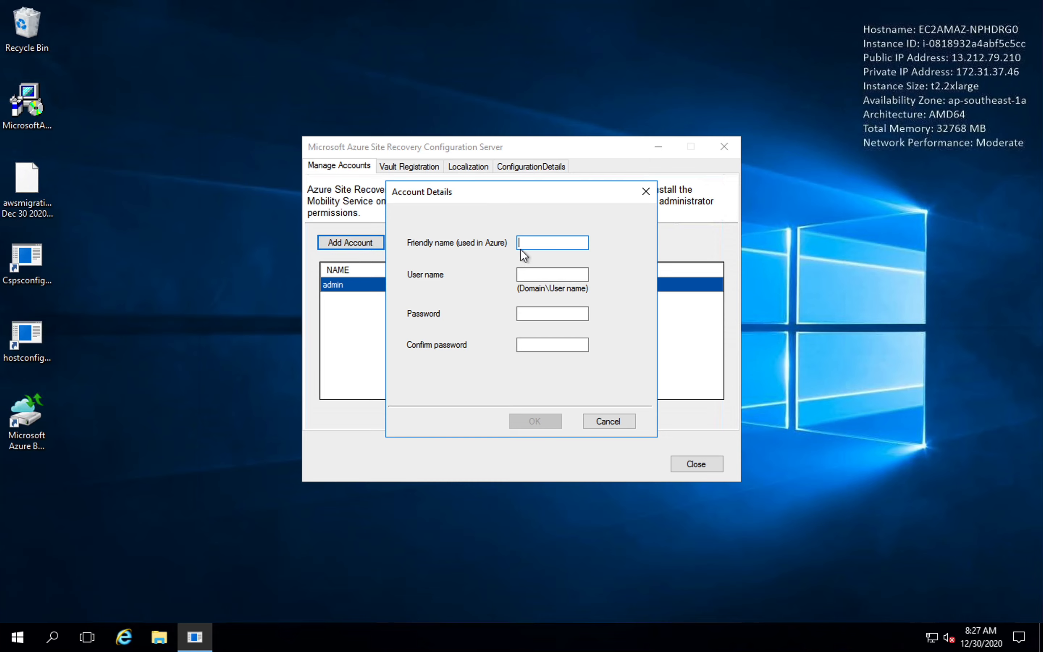
left_click(598, 421)
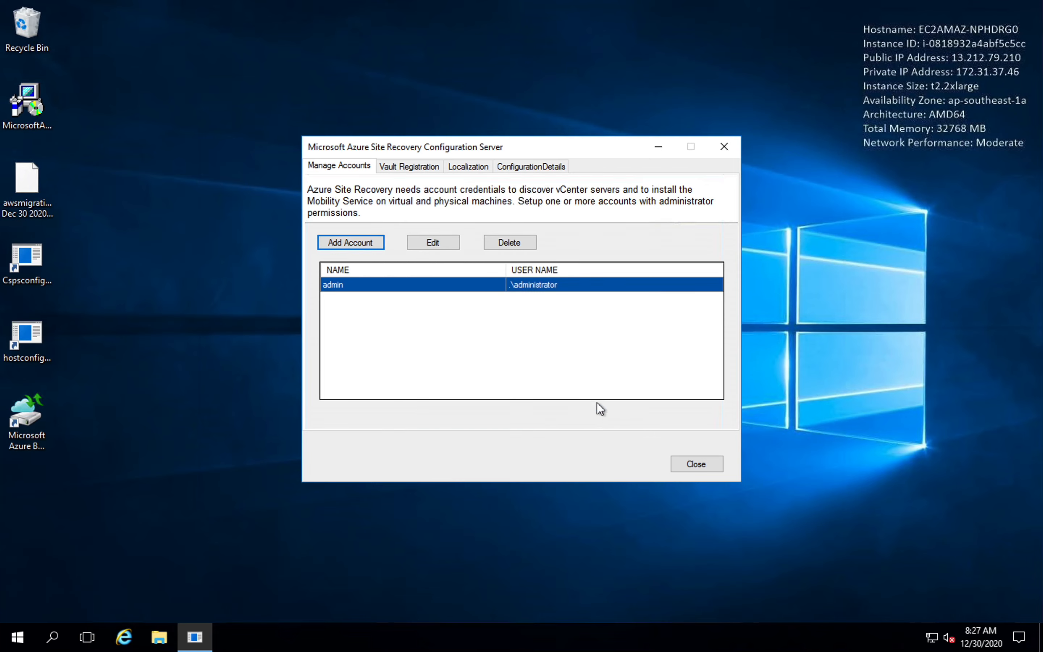
left_click(511, 171)
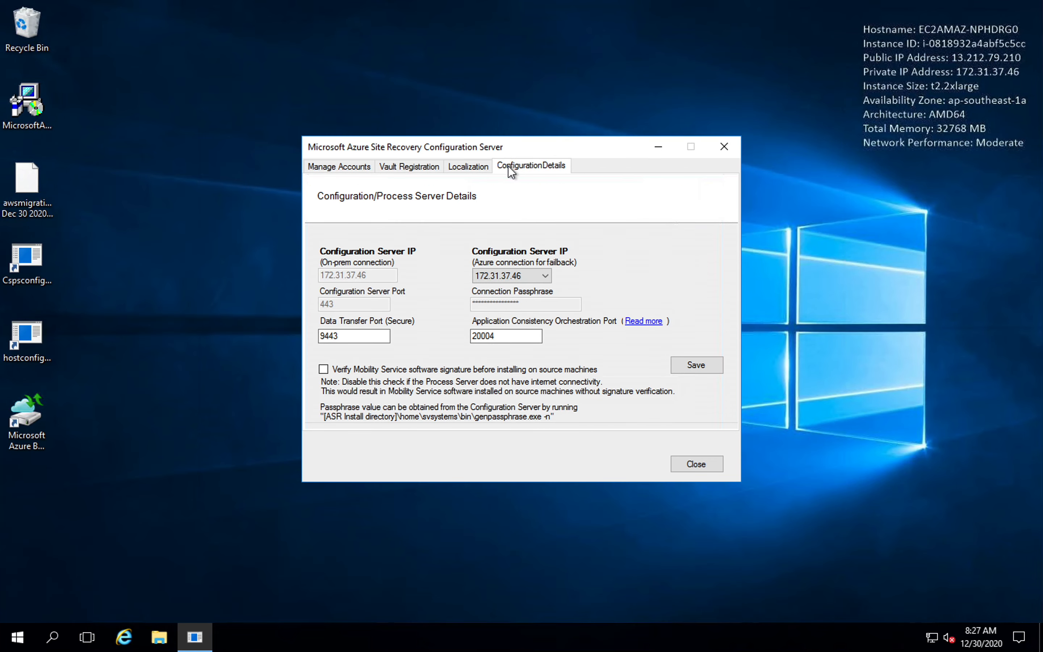
left_click(469, 167)
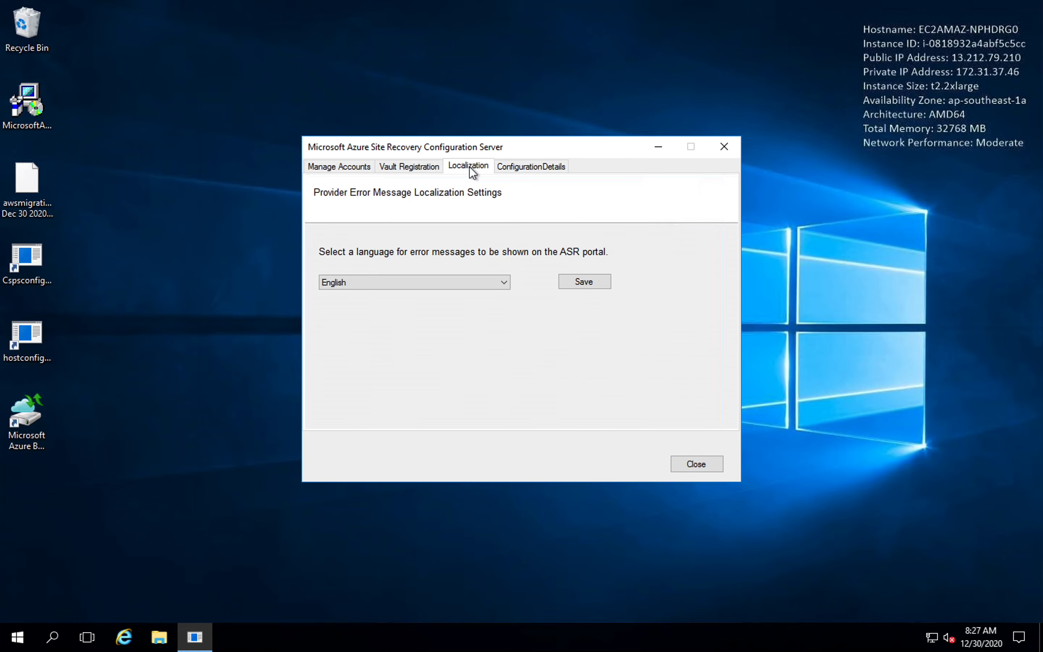
Register the configuration server using the awsmigration-MigrateVault credentials file from the Desktop, connecting directly without a proxy.
left_click(412, 168)
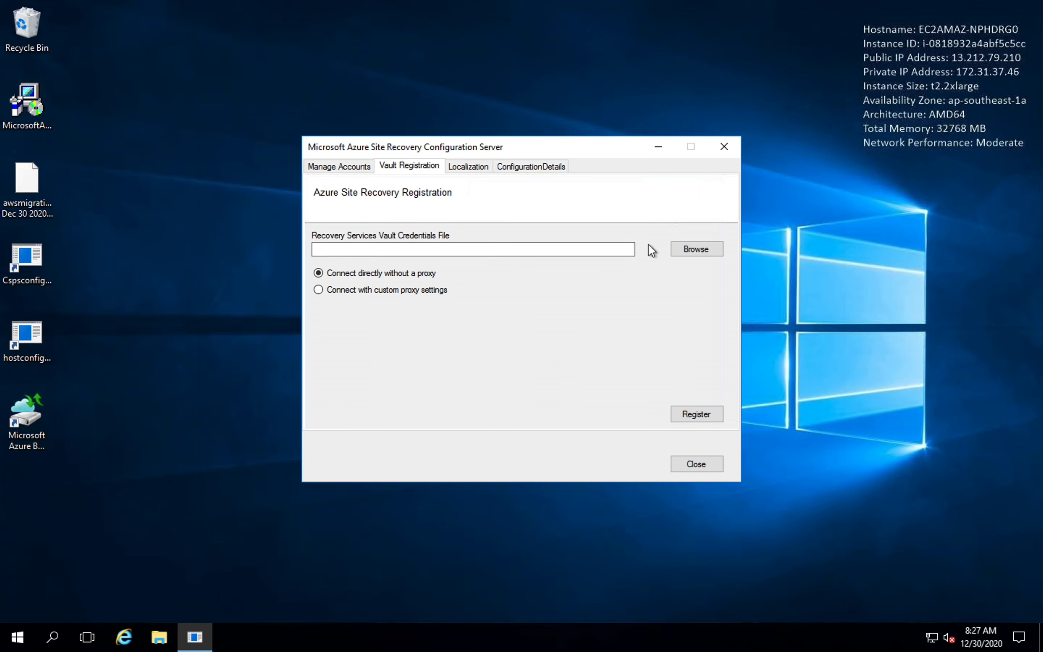
left_click(681, 247)
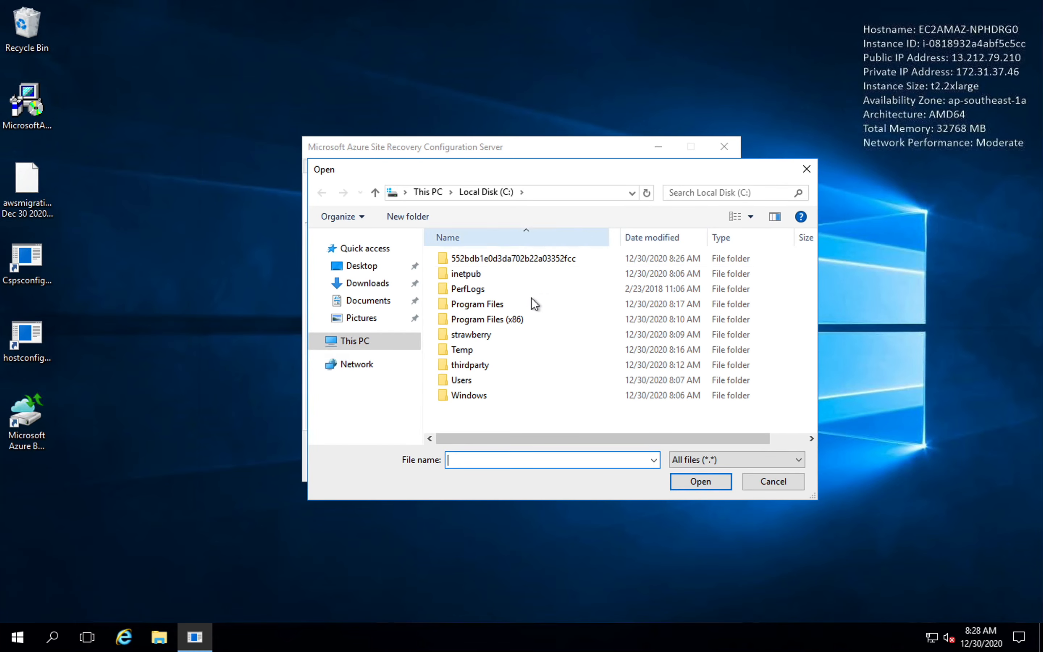
left_click(376, 267)
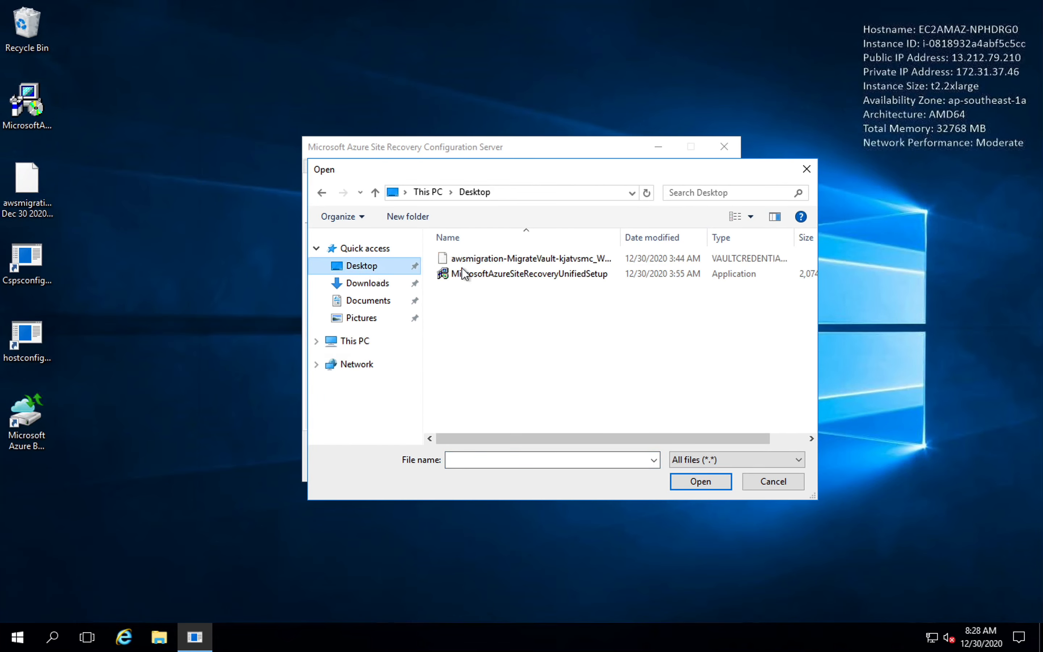
left_click(548, 263)
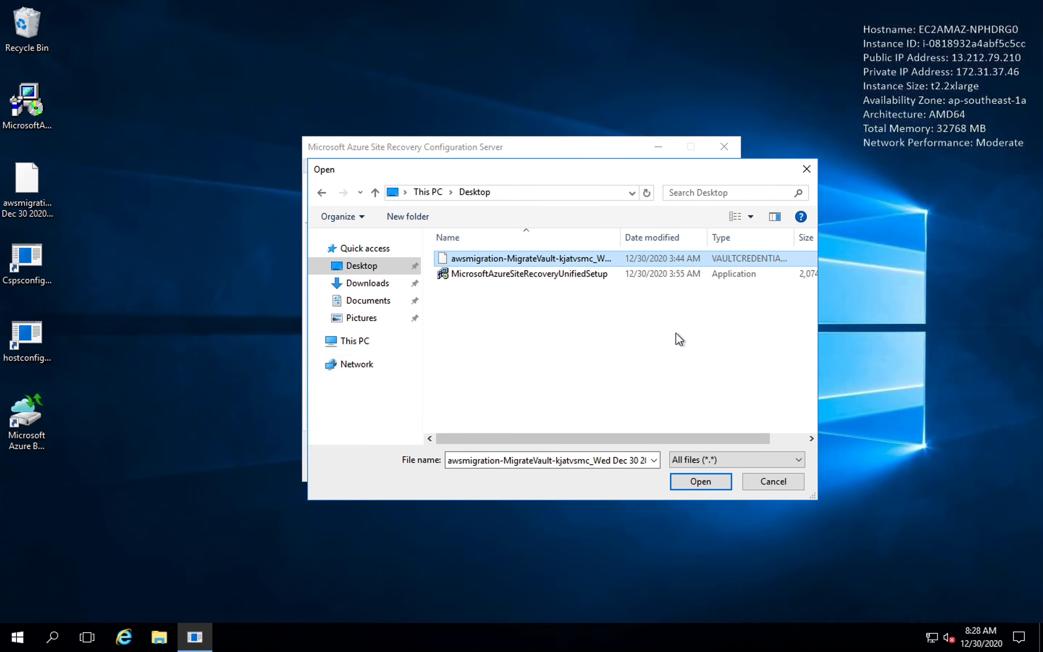
left_click(698, 478)
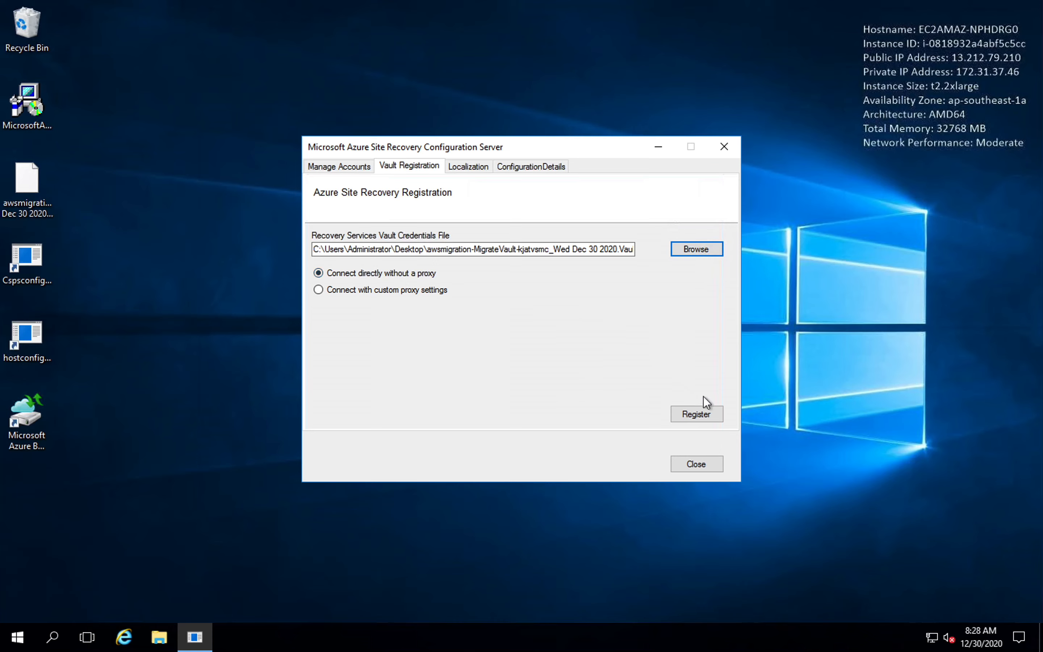
left_click(704, 412)
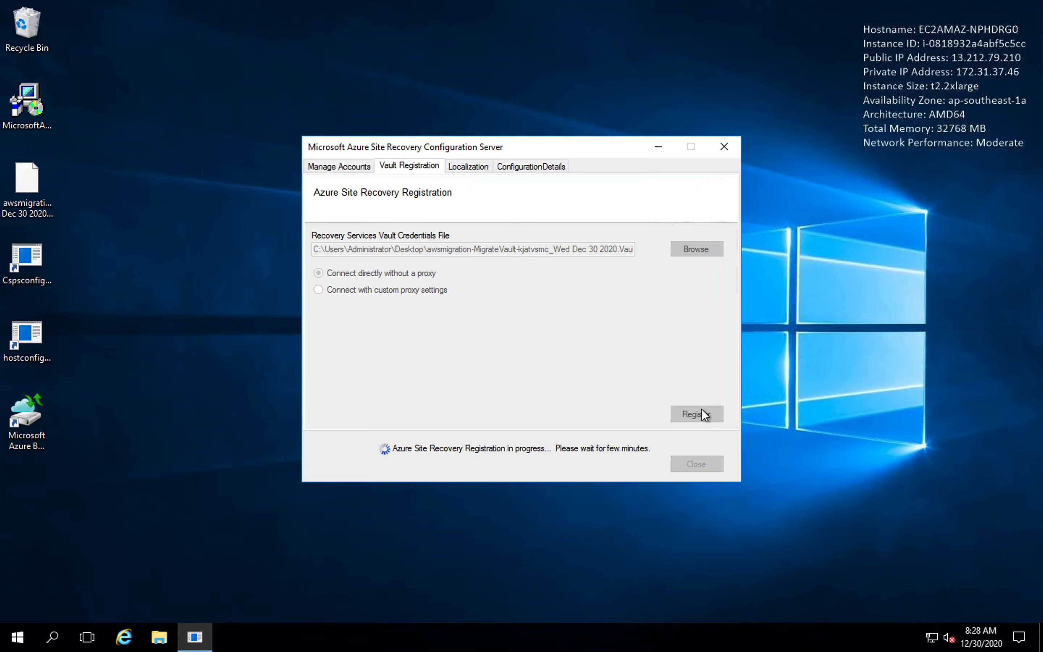
mouse_move(638, 0)
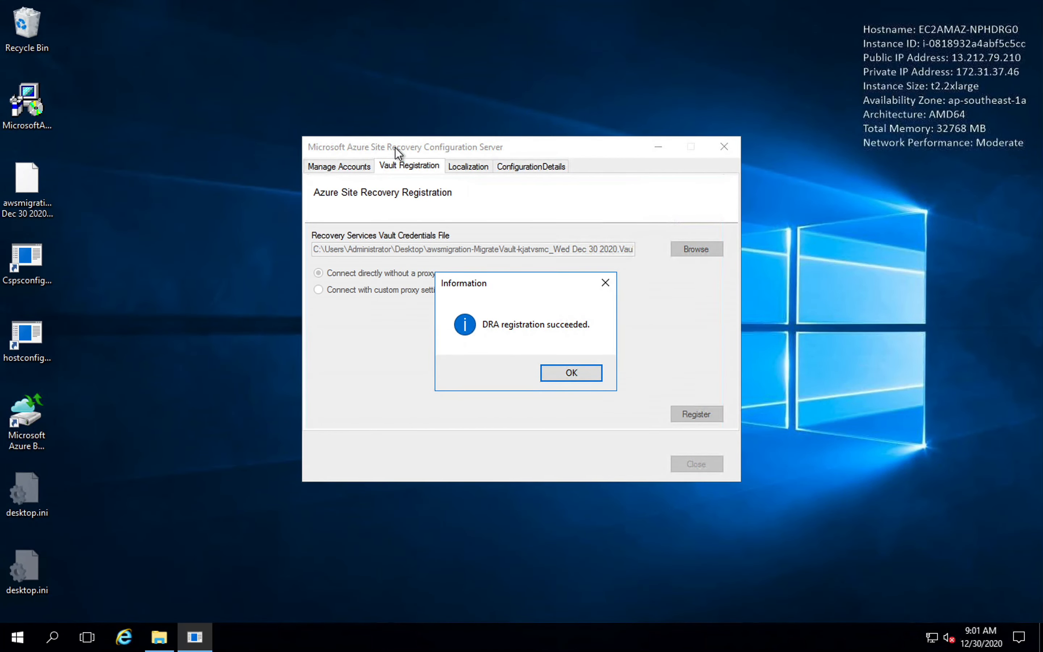
left_click(571, 374)
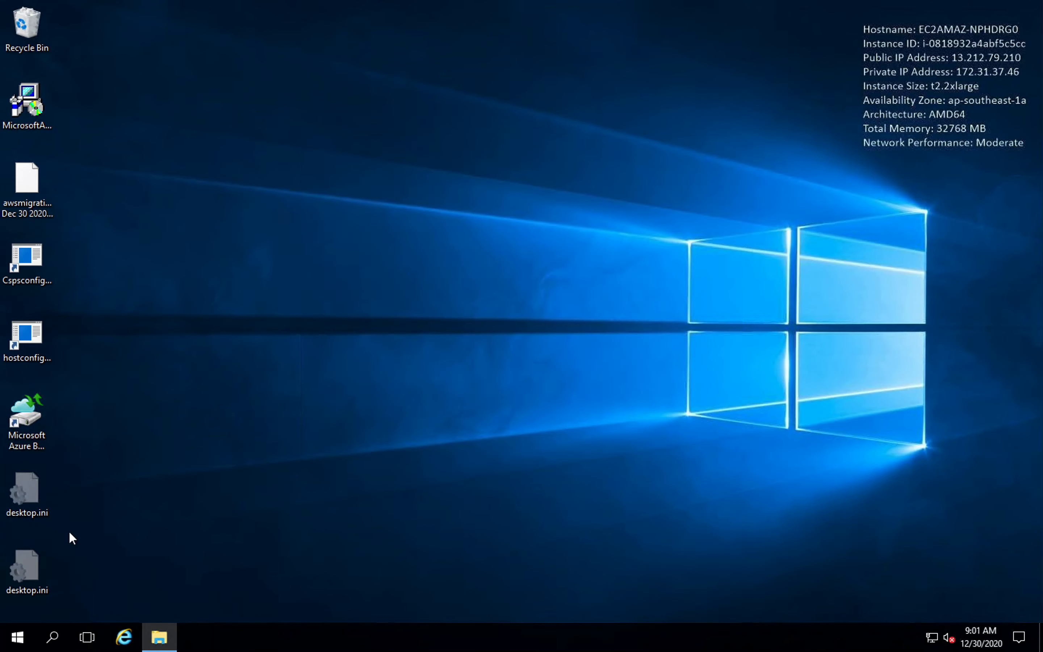
Examine the mobility service installers in C:\ProgramData\ASR\home\svsystems\pushinstallsvc\repository.
left_click(164, 640)
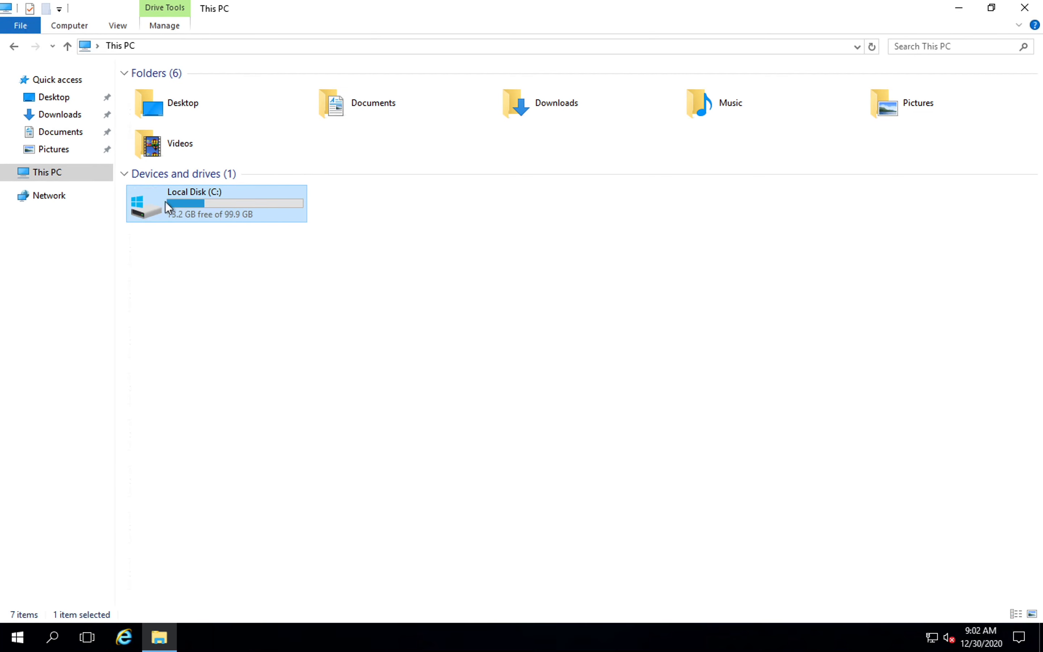
double_click(206, 201)
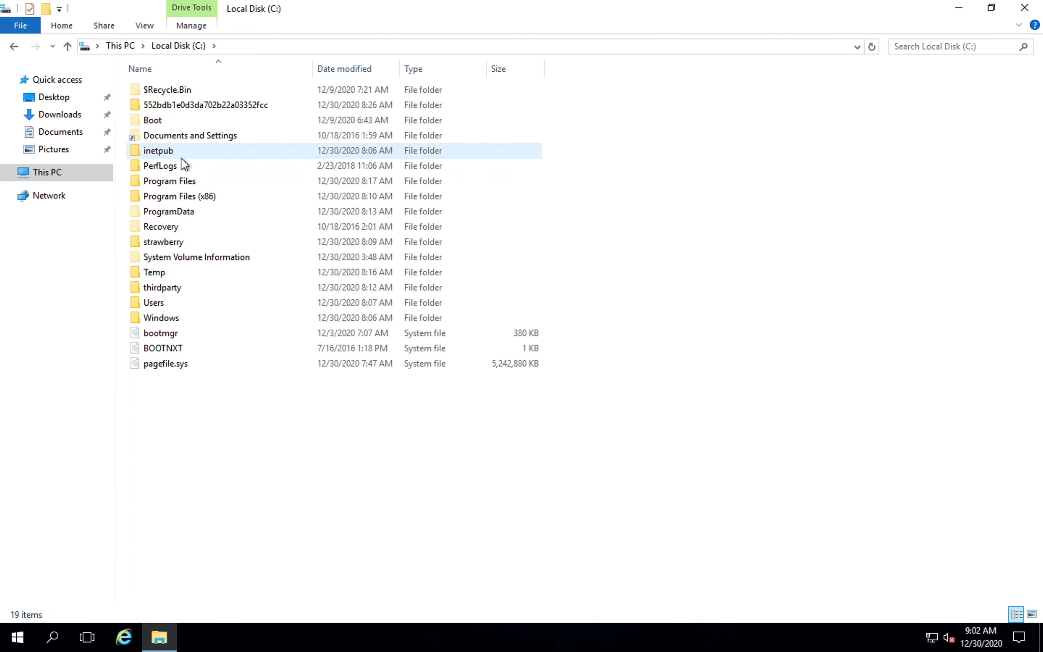
double_click(191, 212)
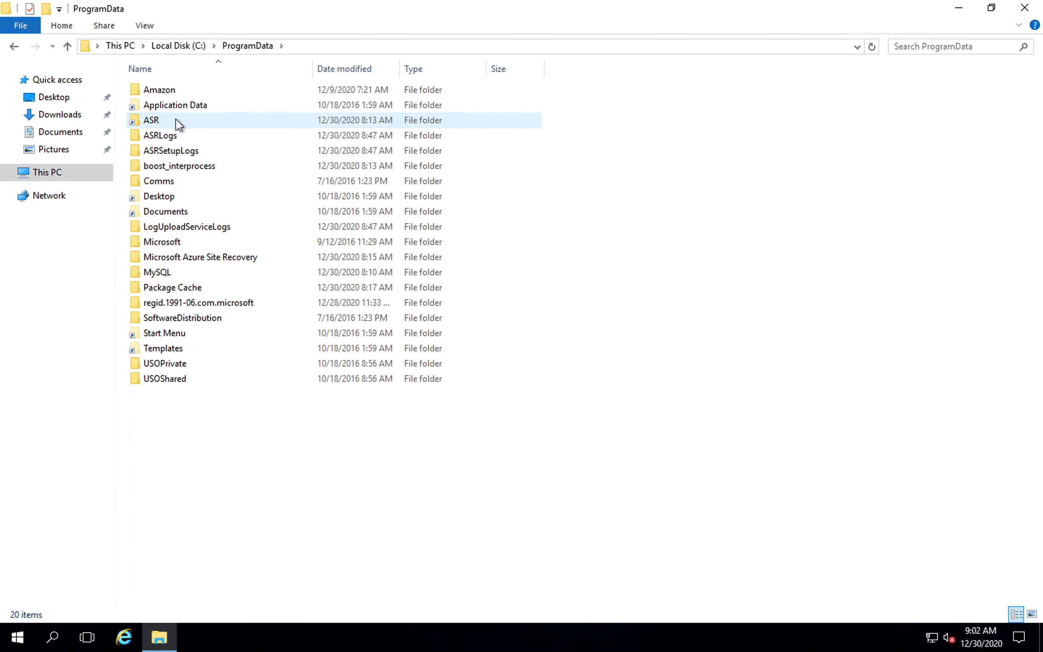
double_click(176, 120)
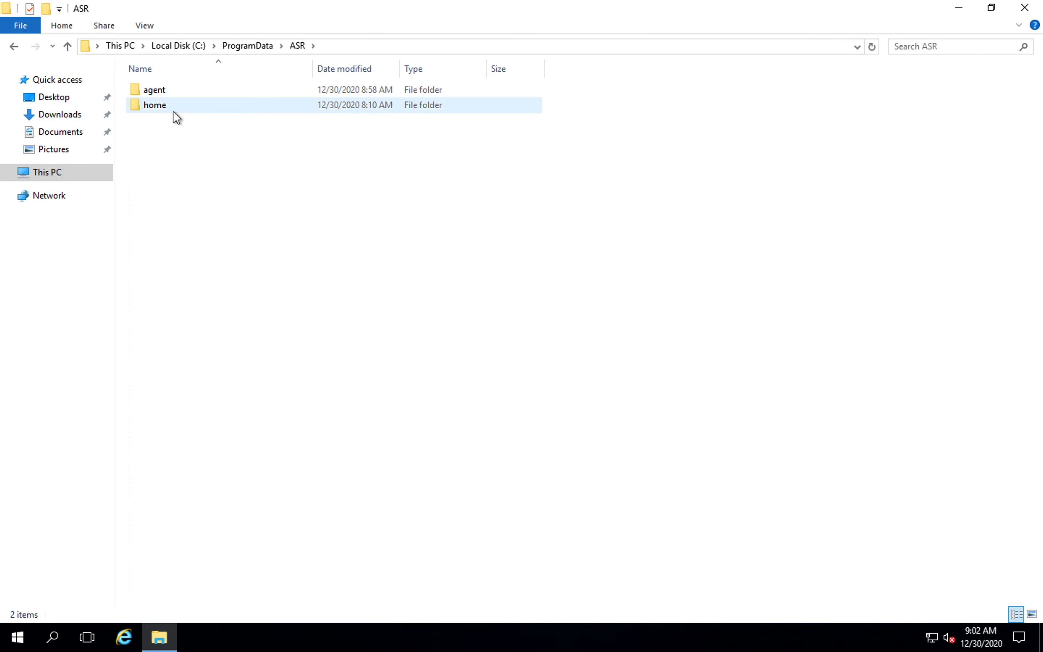
double_click(172, 110)
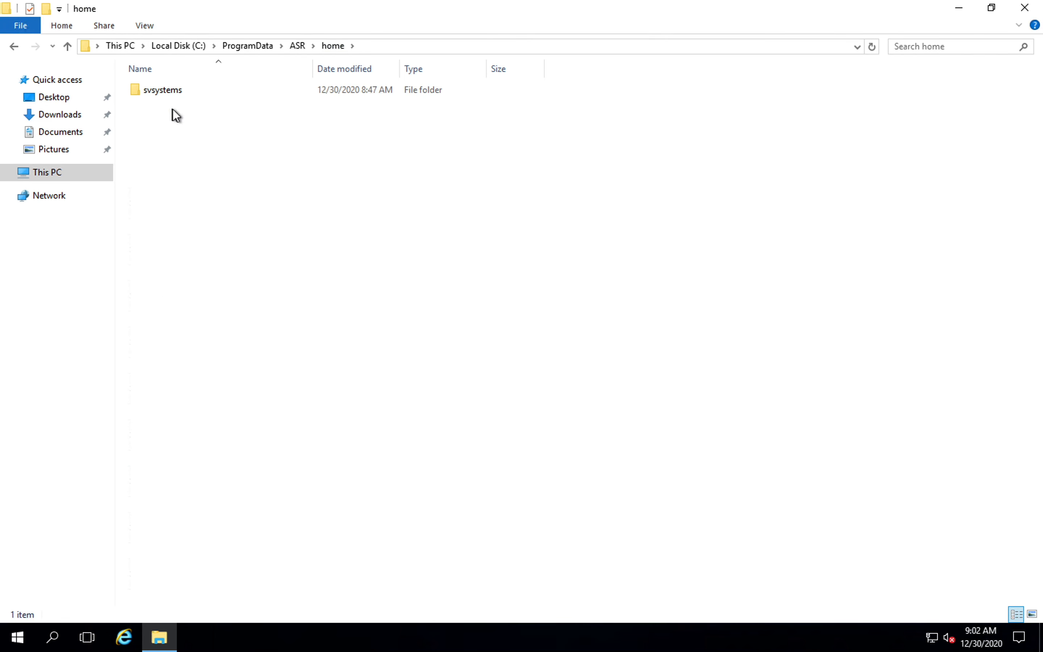
double_click(173, 94)
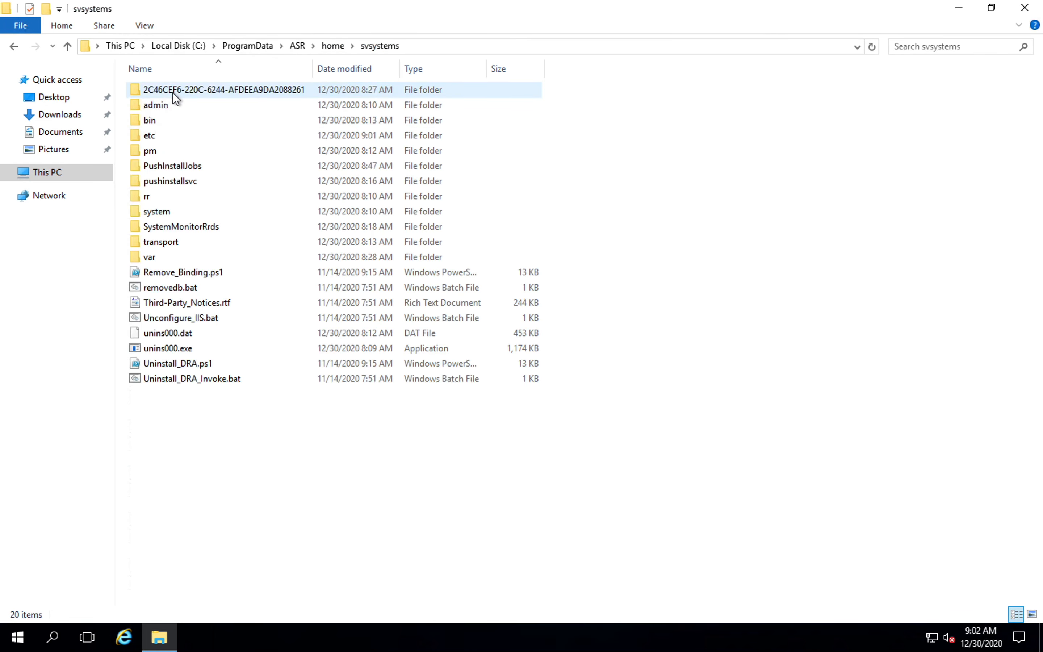
double_click(203, 181)
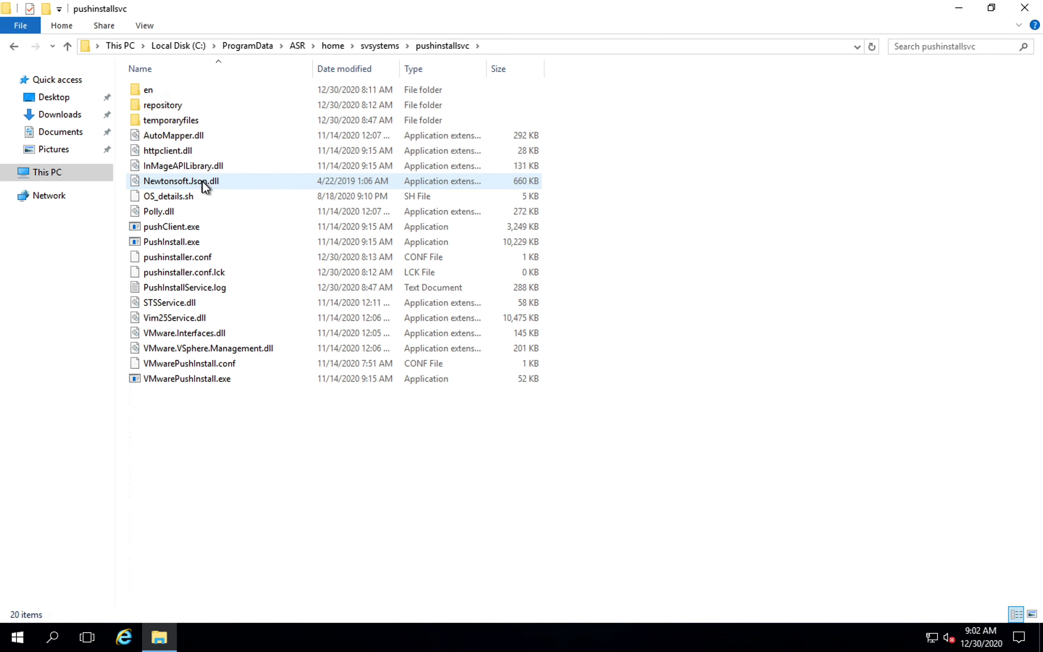
double_click(198, 105)
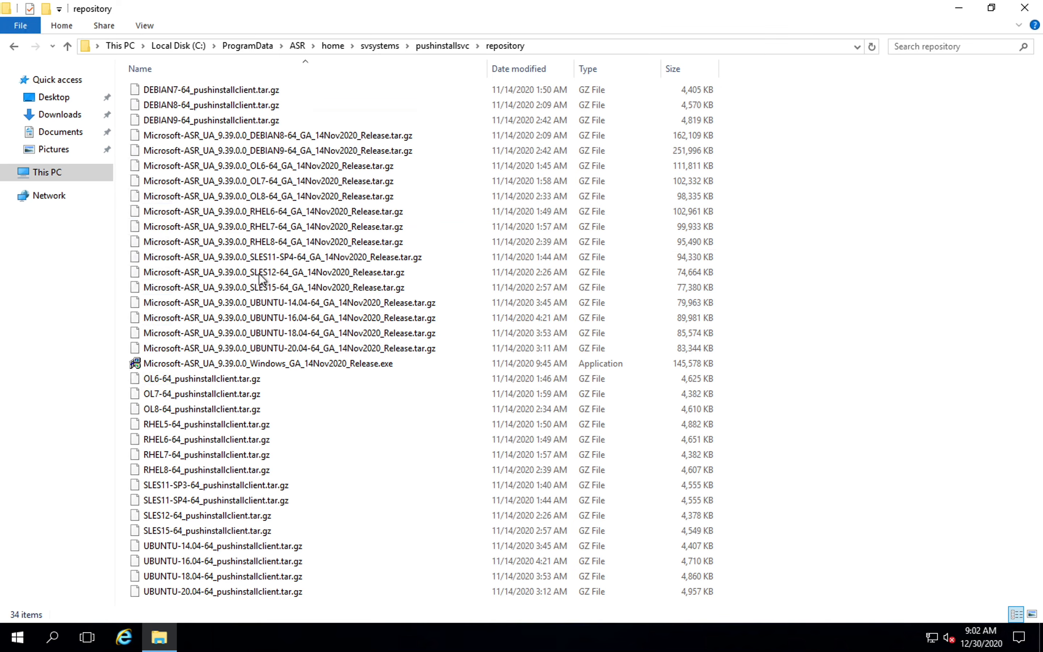
mouse_move(302, 2)
left_click(958, 8)
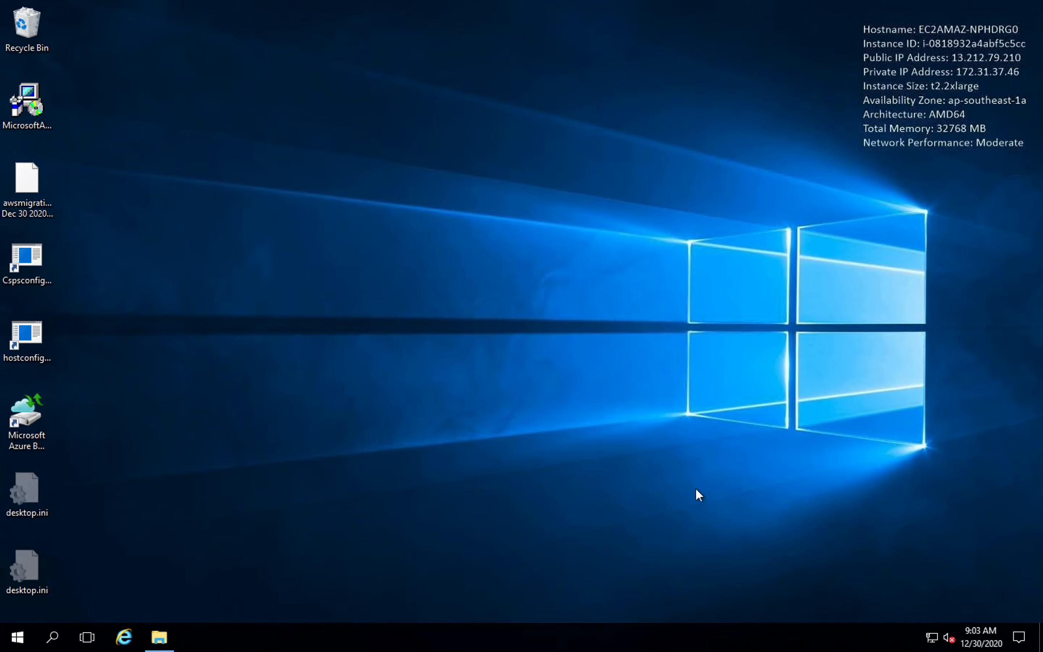
Restart the appliance server, giving Other (Unplanned) as the reason.
left_click(17, 637)
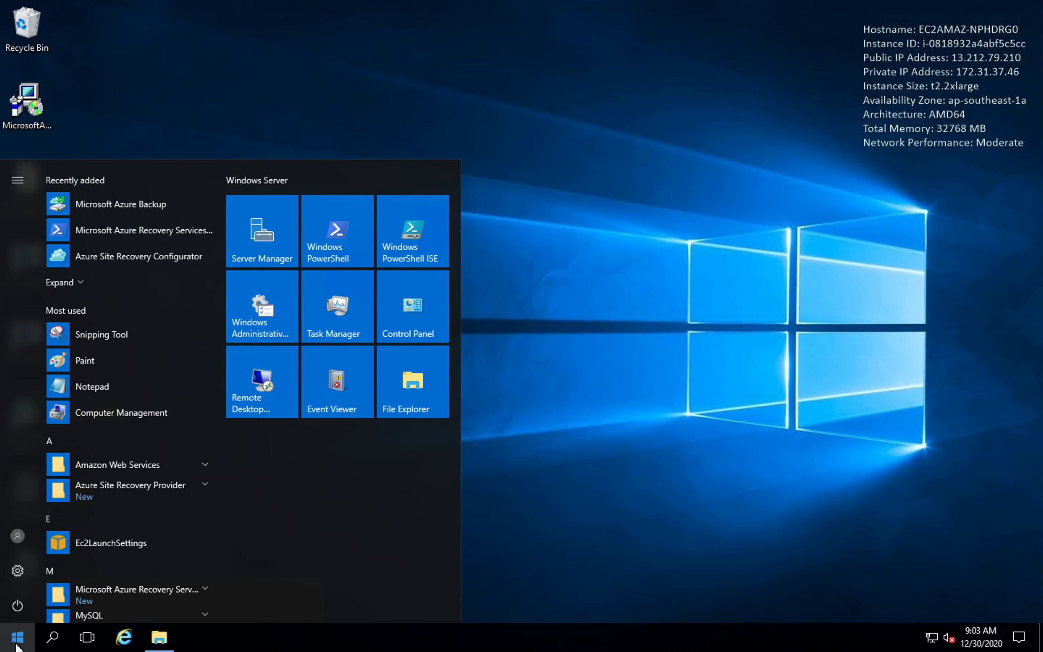
left_click(17, 536)
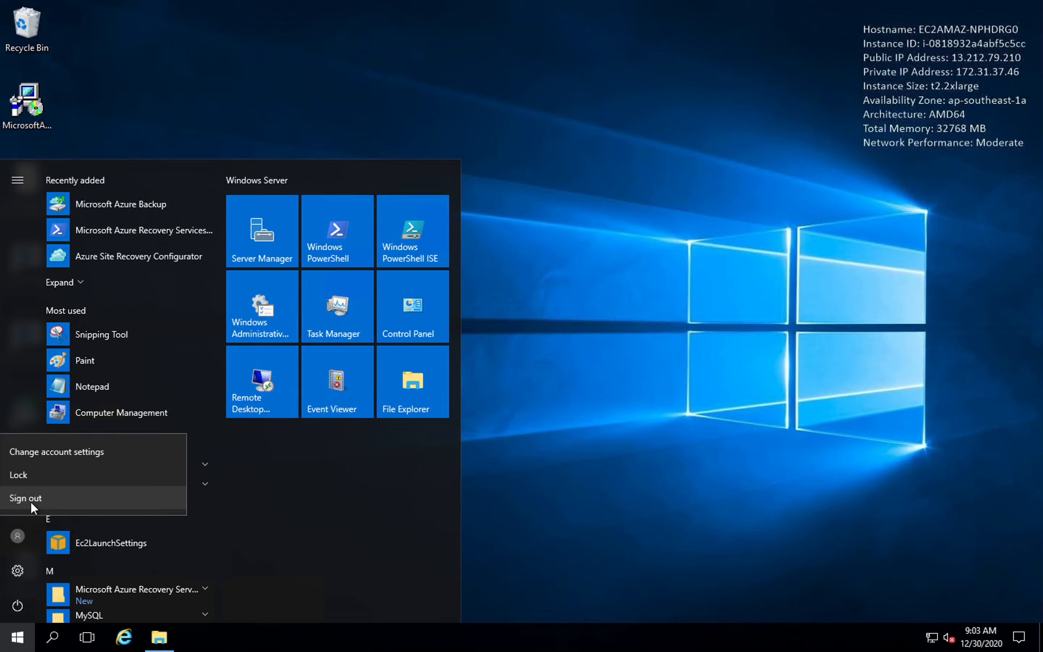
left_click(16, 602)
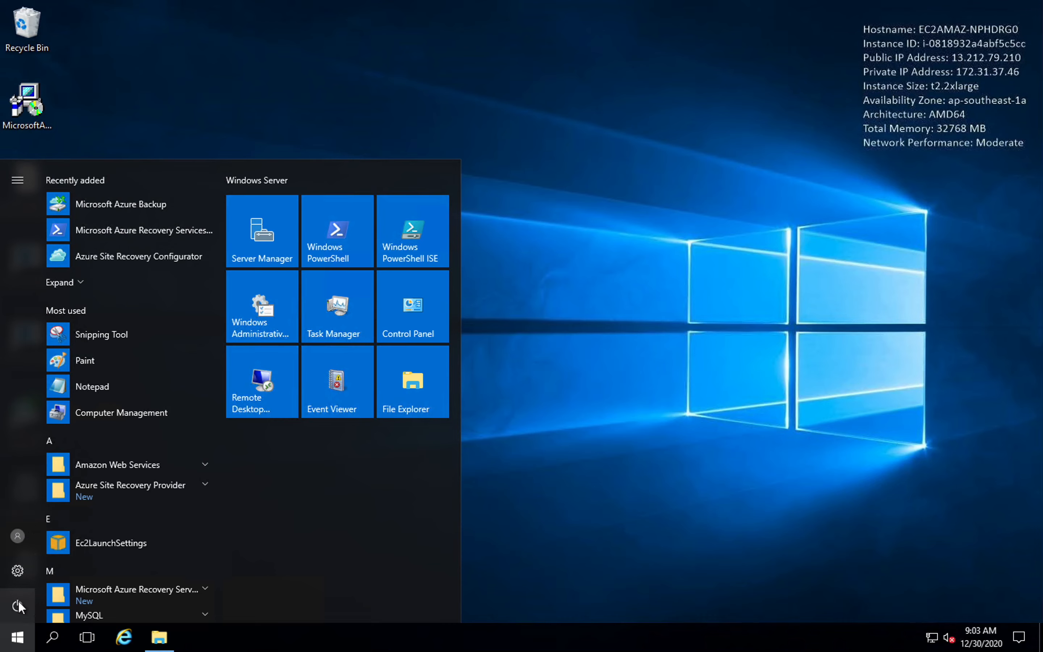
left_click(18, 606)
left_click(27, 573)
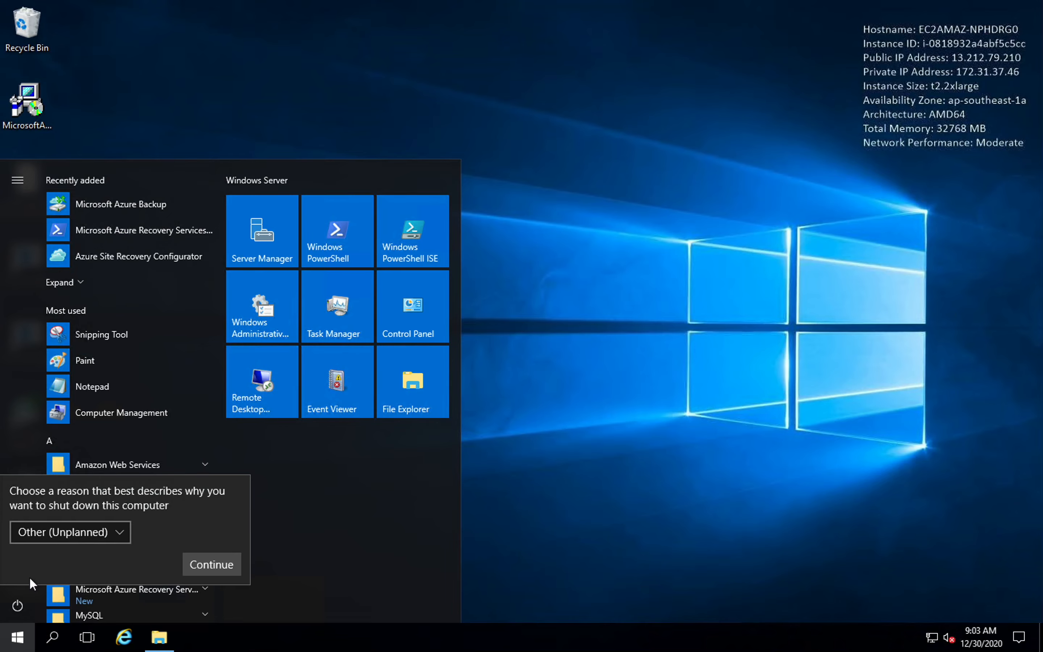
left_click(205, 567)
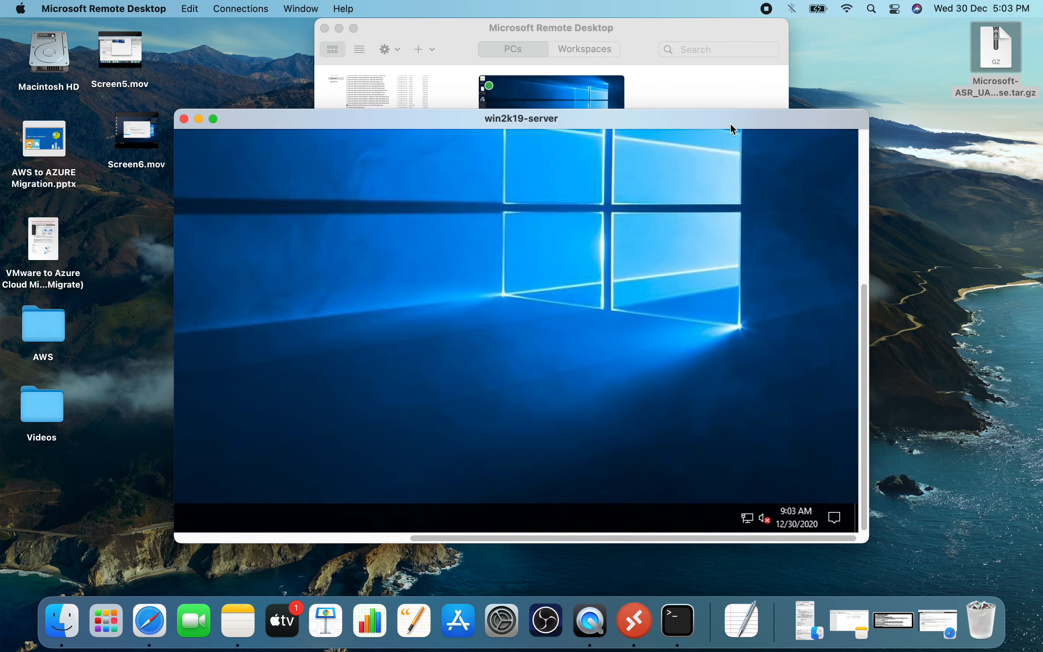
Show the win2k19-server session in full screen and launch the Microsoft-ASR_UA_9.39.0.0_Windows_GA_14Nov2020_Release installer from its desktop.
left_click(214, 119)
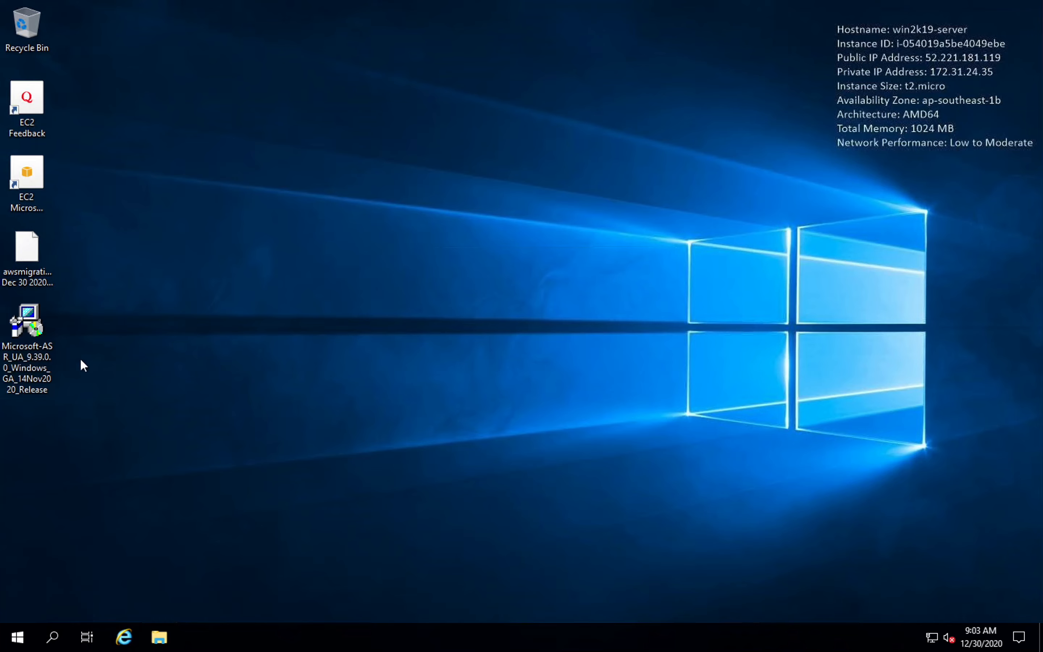
left_click(30, 321)
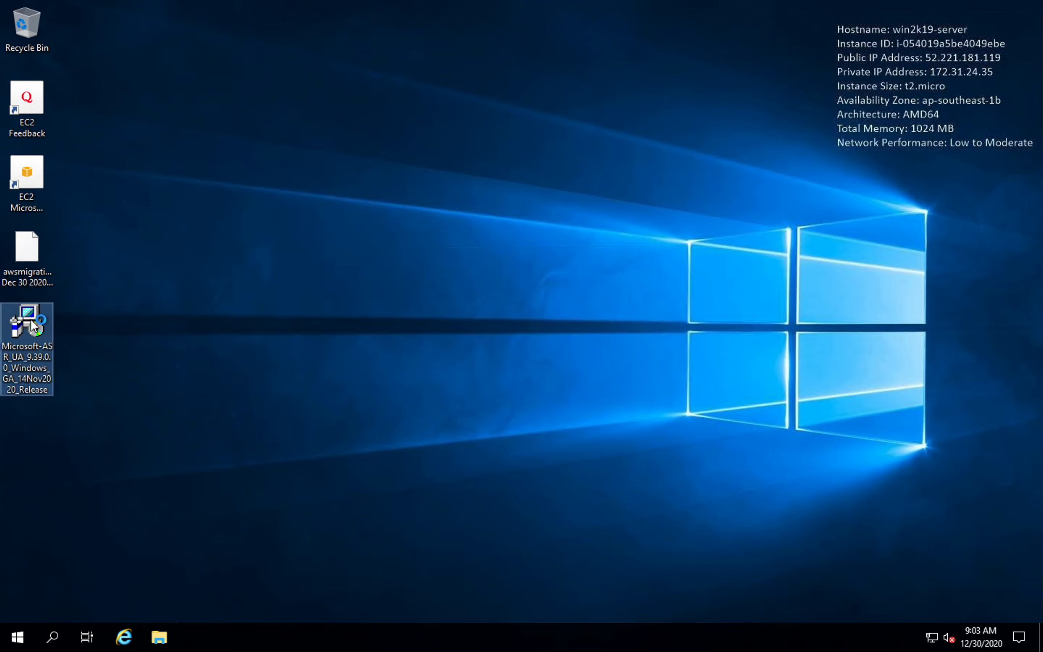
double_click(31, 322)
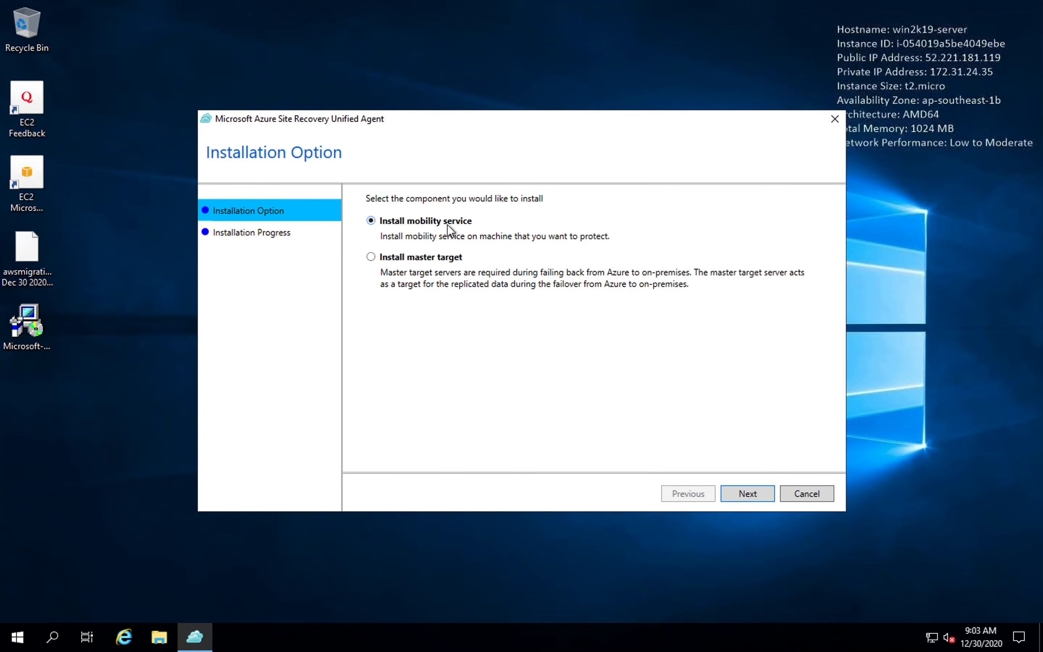
Install the mobility service in the default location and finish registering the agent with configuration server 172.31.37.46 on port 443.
left_click(752, 493)
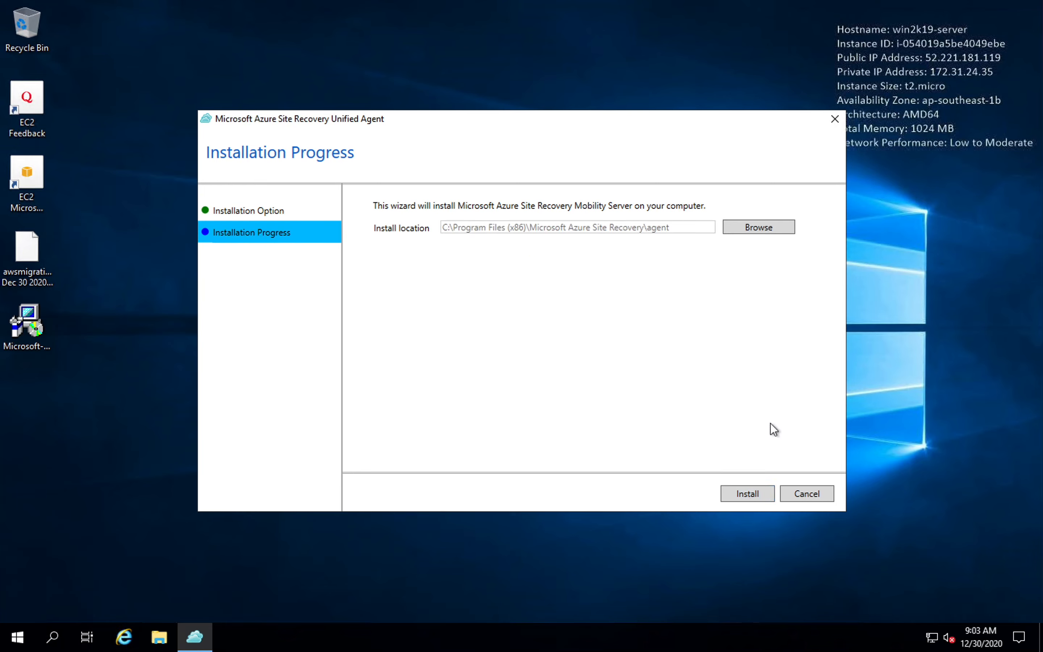
left_click(754, 492)
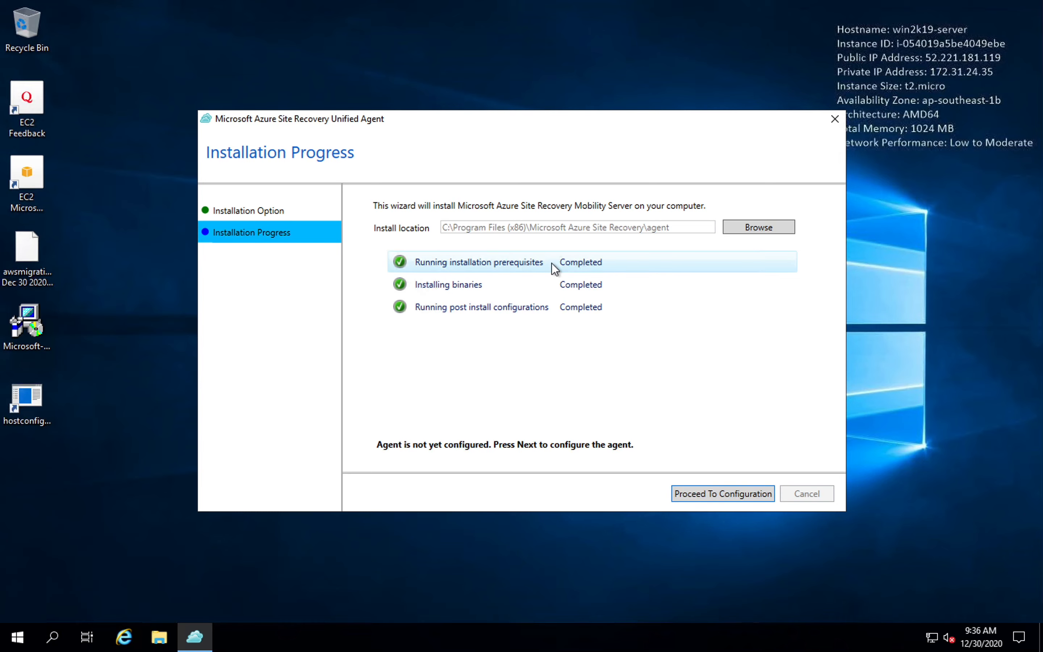
left_click(700, 495)
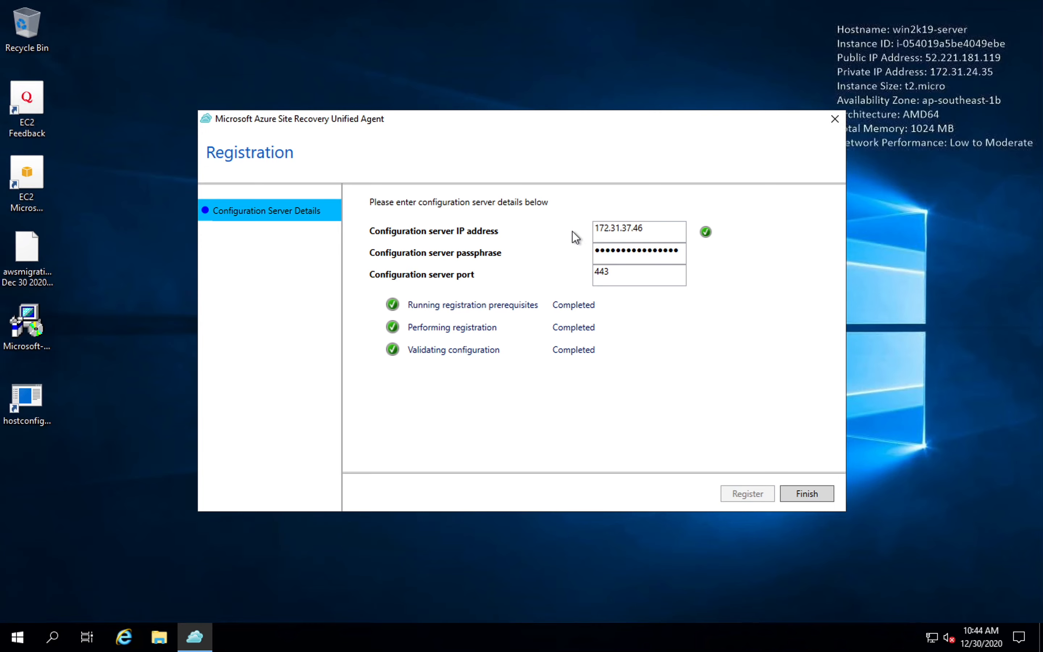
left_click(803, 496)
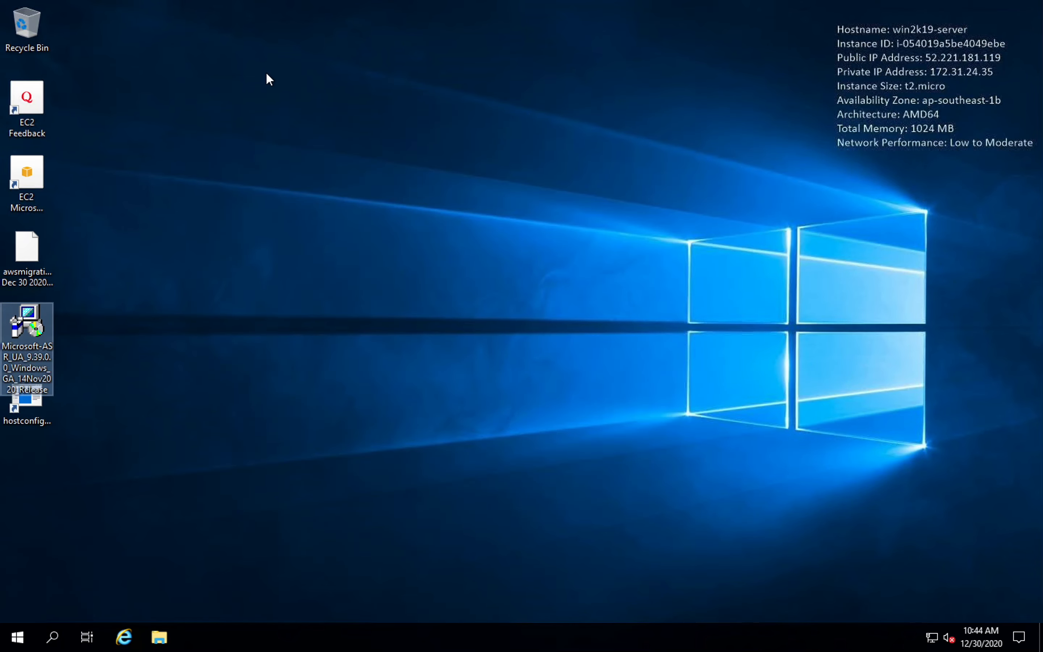
Leave the win2k19-server session's full-screen view and switch to the Azure portal in Safari.
mouse_move(177, 2)
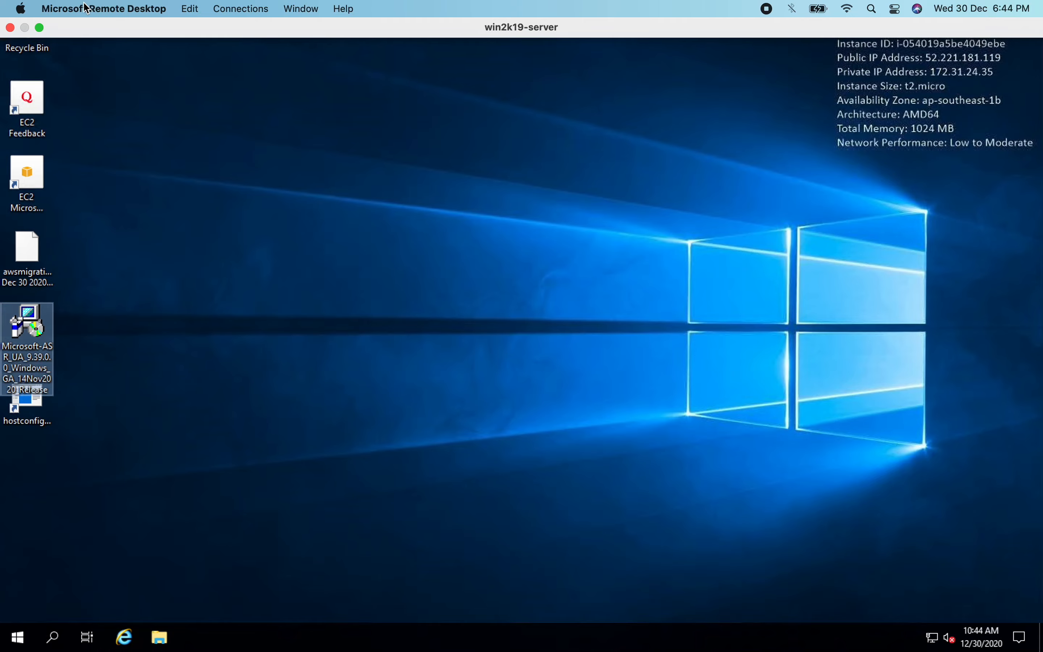
left_click(40, 29)
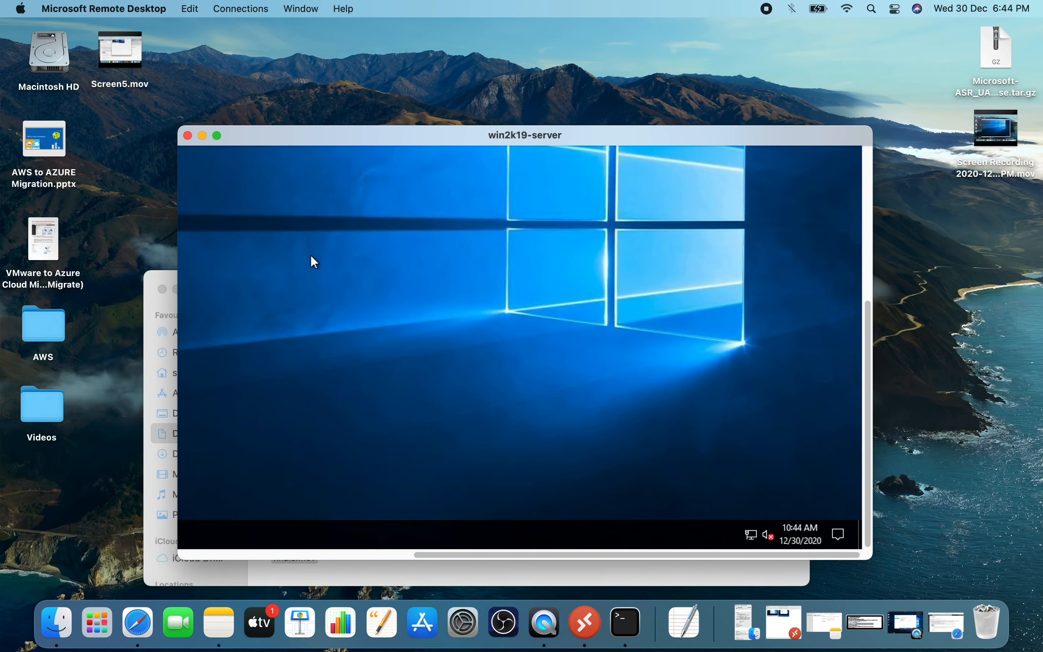
left_click(163, 624)
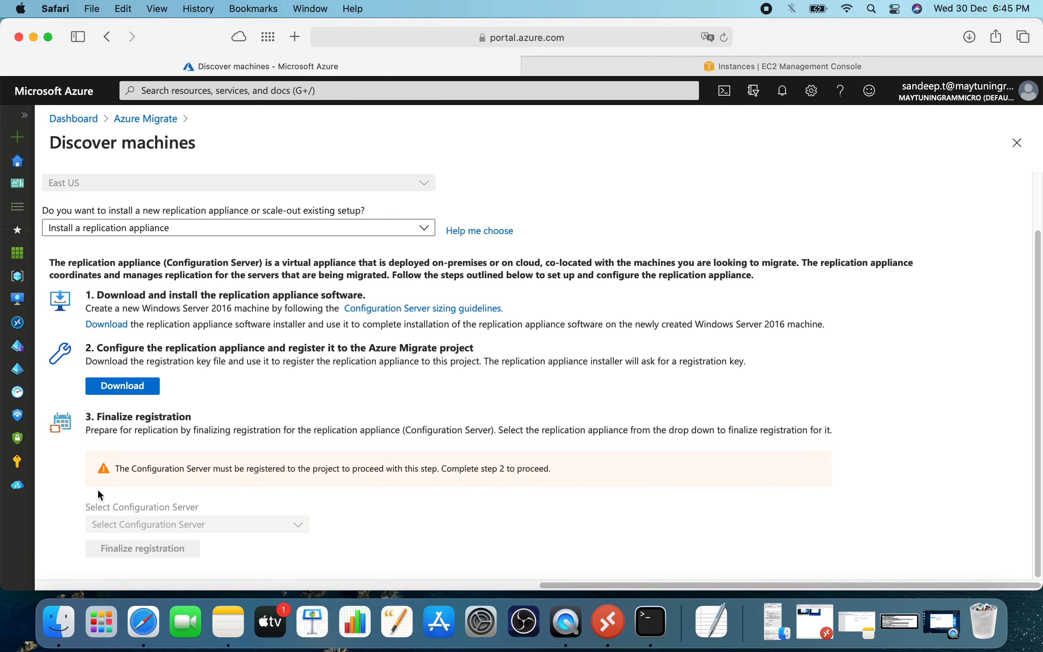
Restart machine discovery for Server Migration, choosing Physical or other (AWS, GCP, Xen, etc.) and Install a replication appliance.
left_click(151, 120)
left_click(283, 434)
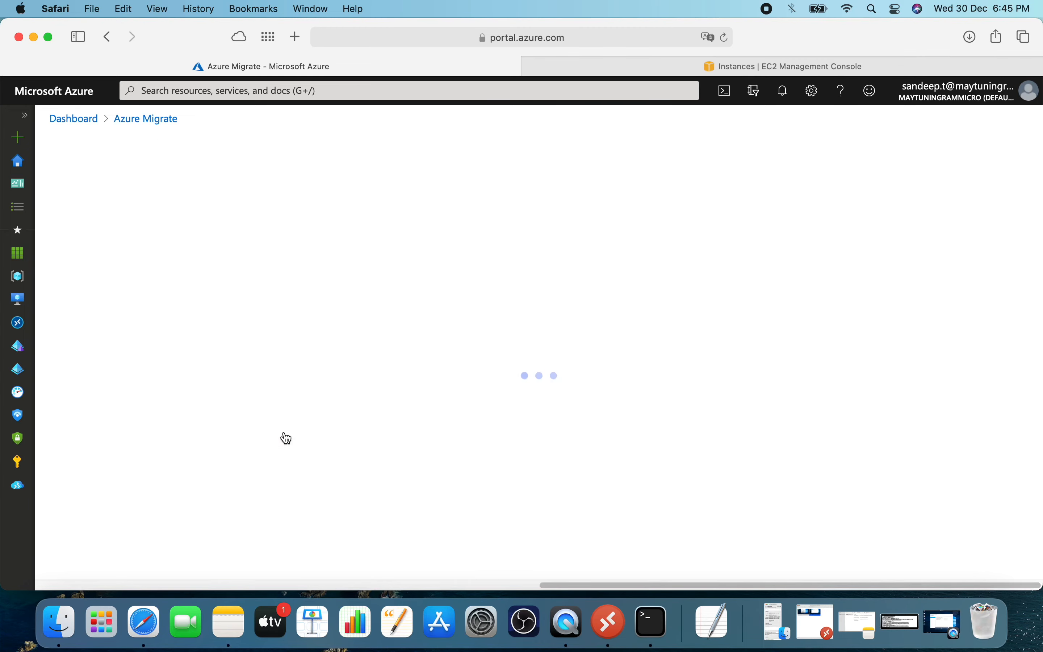
left_click(196, 205)
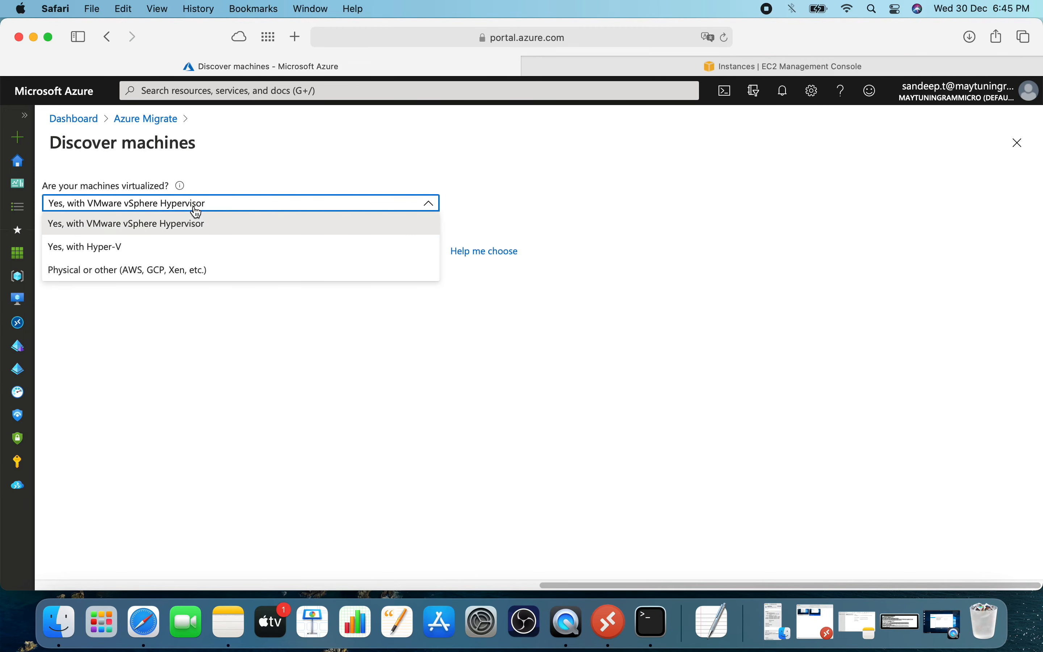
left_click(166, 269)
left_click(147, 295)
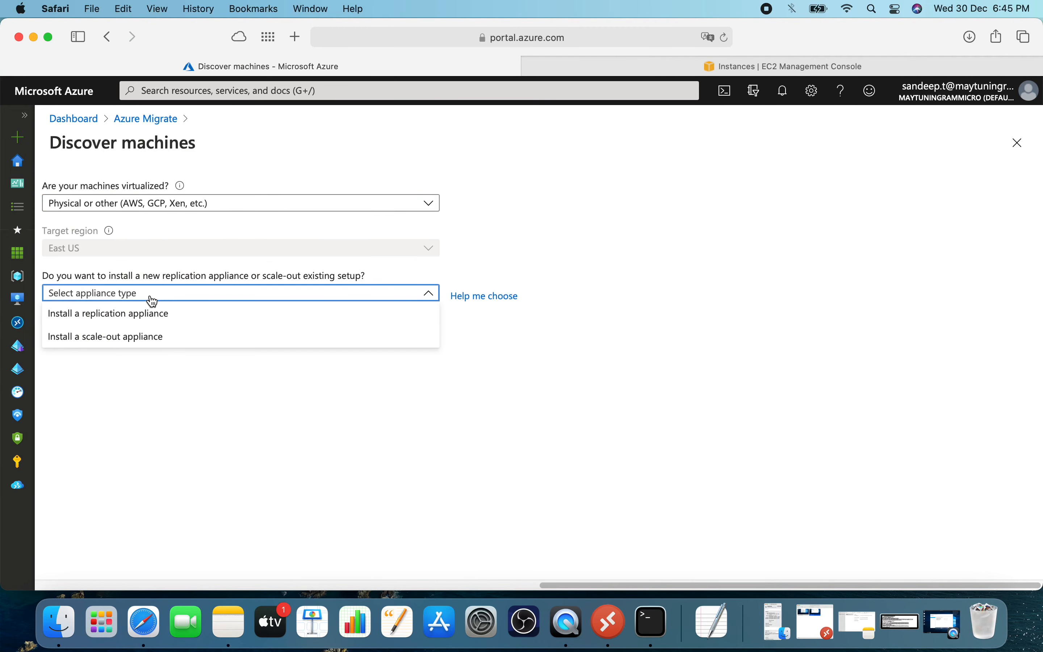
left_click(147, 319)
scroll(147, 322, "down", 3)
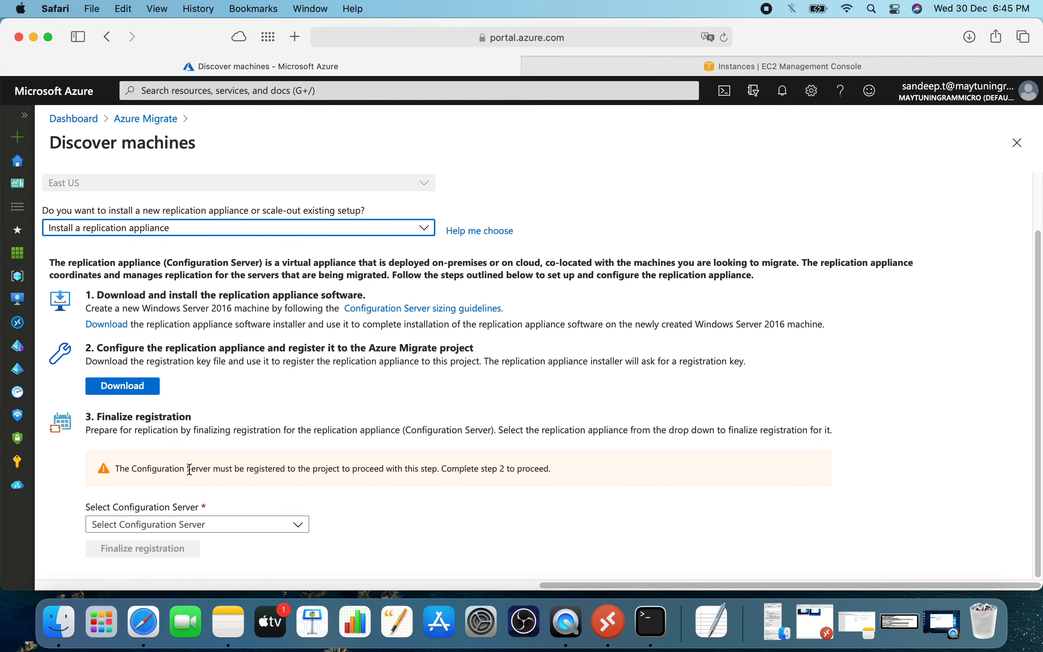
Select EC2AMAZ-NPHDRG0 as the configuration server and finalize its registration.
left_click(213, 527)
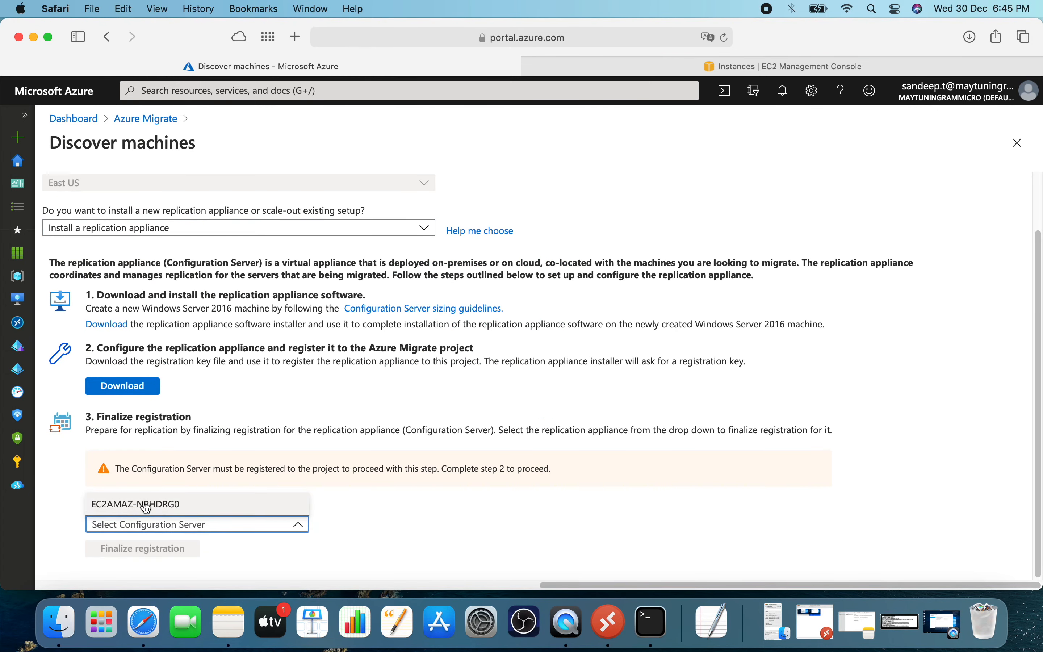
left_click(164, 505)
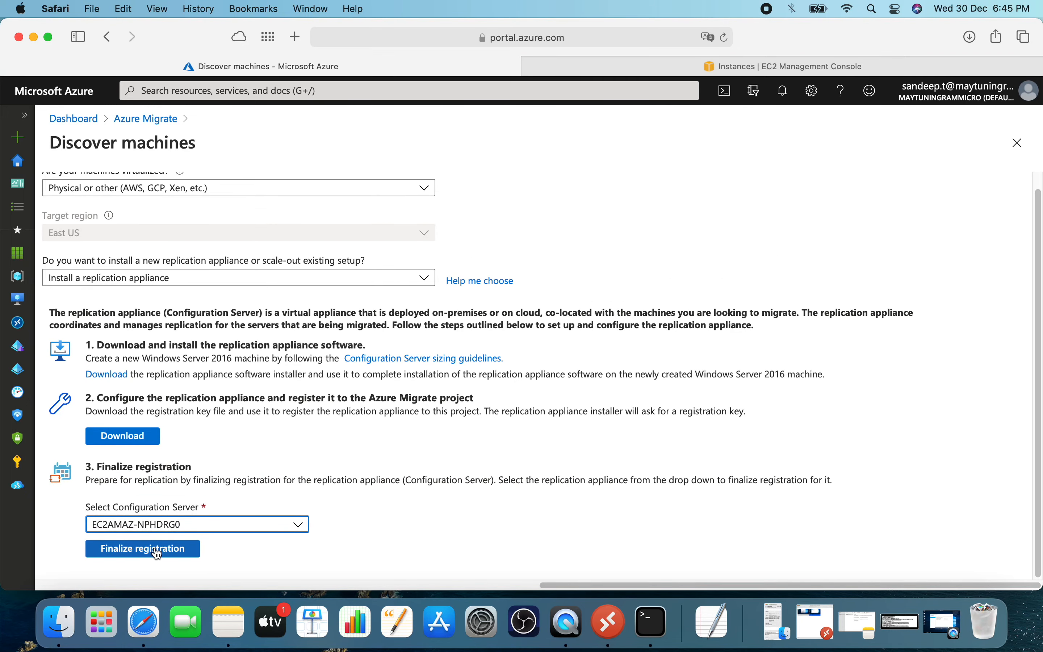
left_click(157, 552)
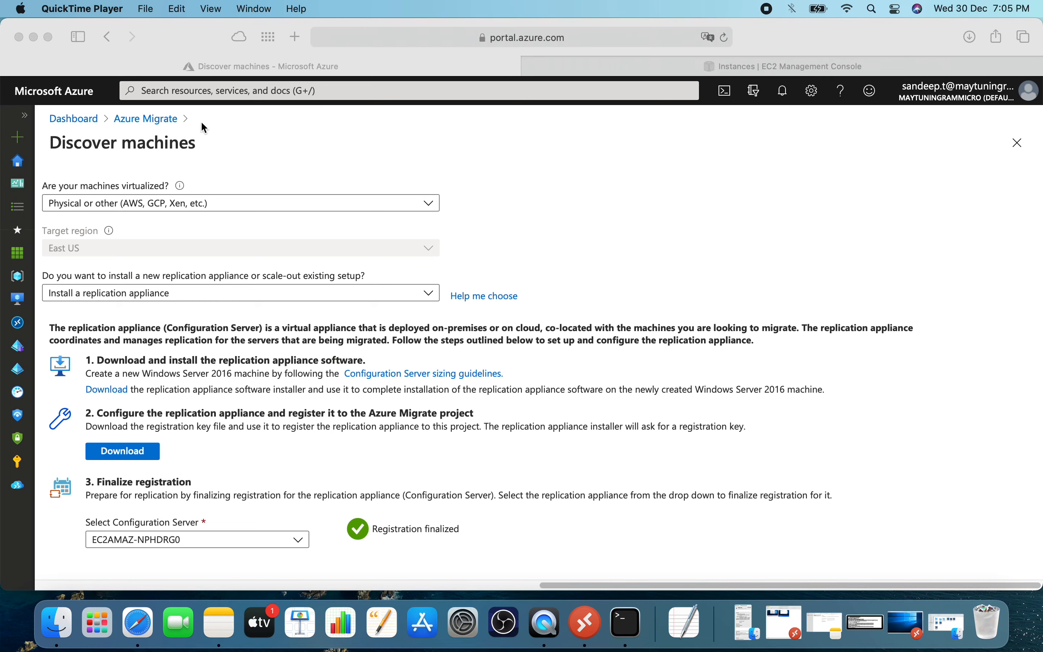
Refresh the Azure Migrate servers overview and examine the servers discovered by Server Migration.
left_click(157, 122)
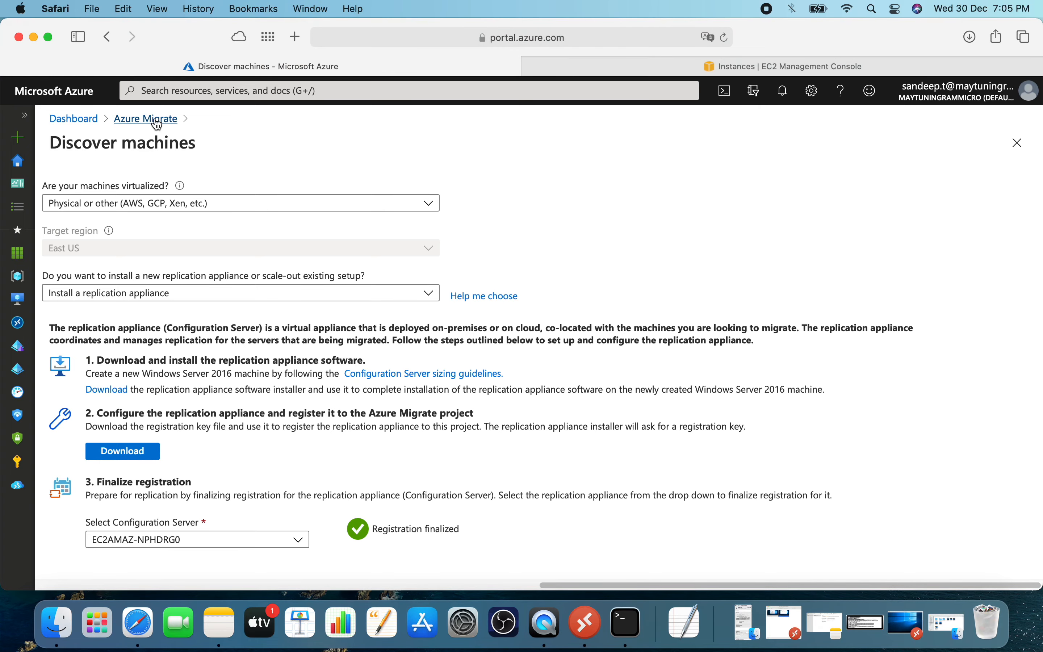
left_click(158, 123)
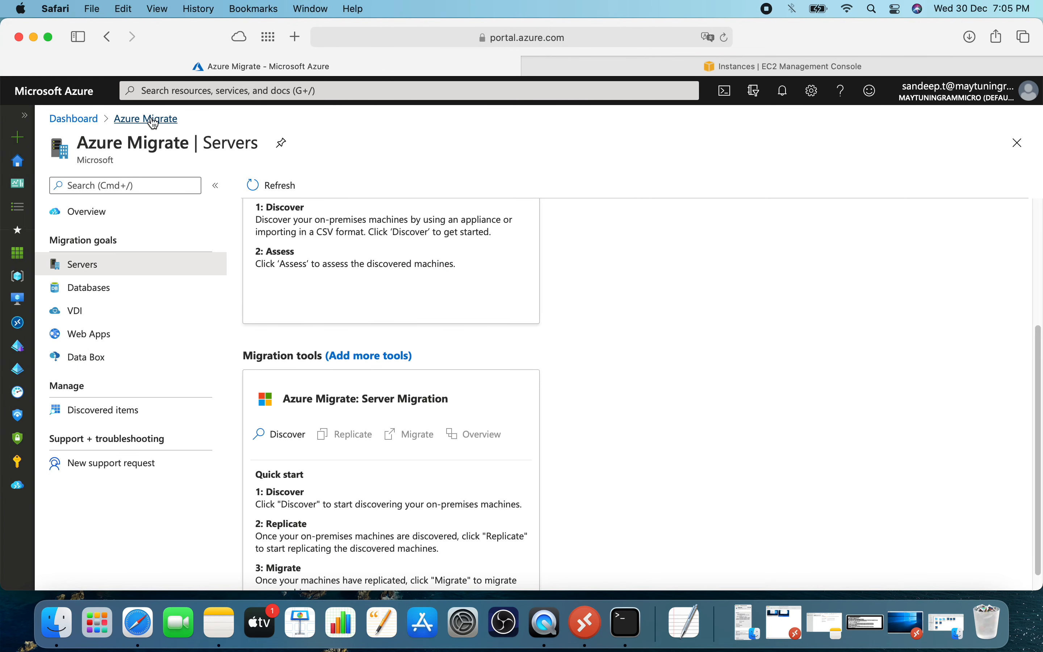
scroll(464, 326, "down", 1)
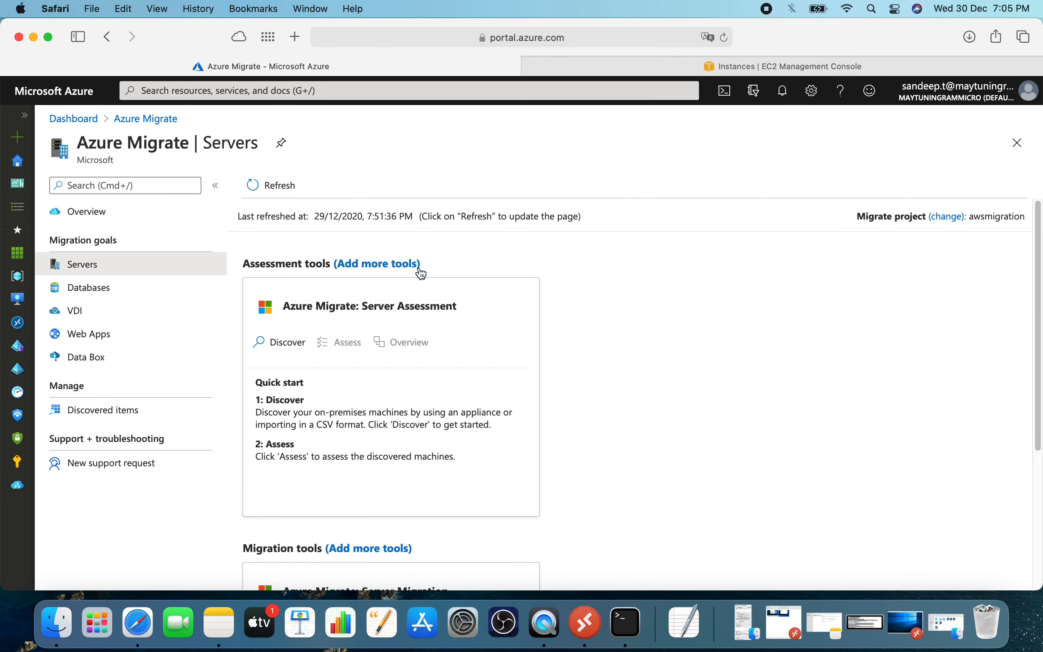
left_click(262, 184)
scroll(560, 336, "down", 5)
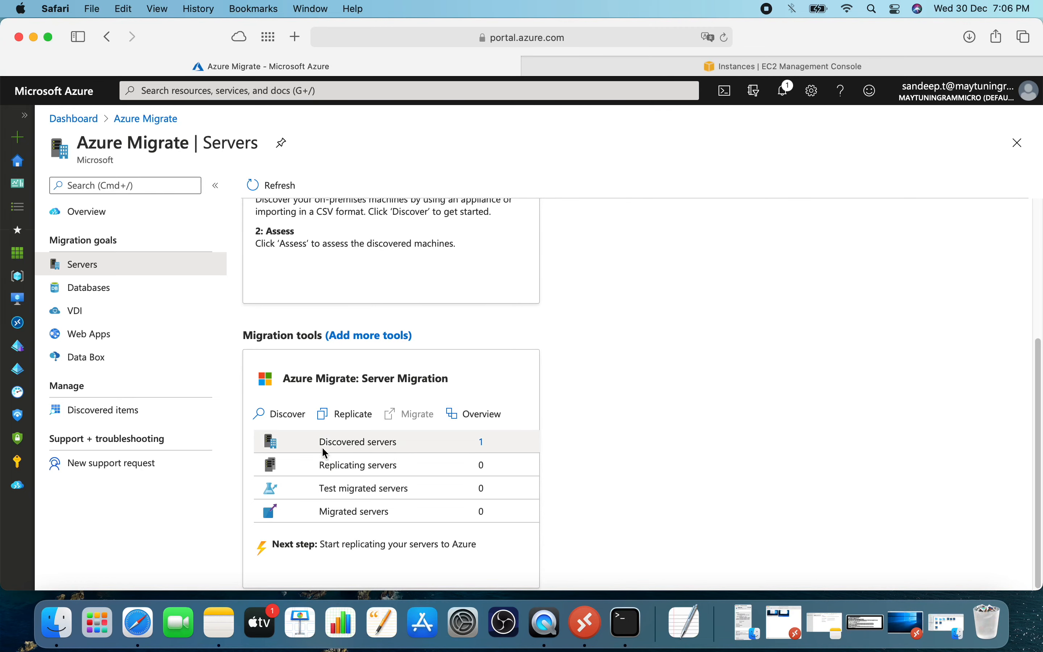
left_click(482, 444)
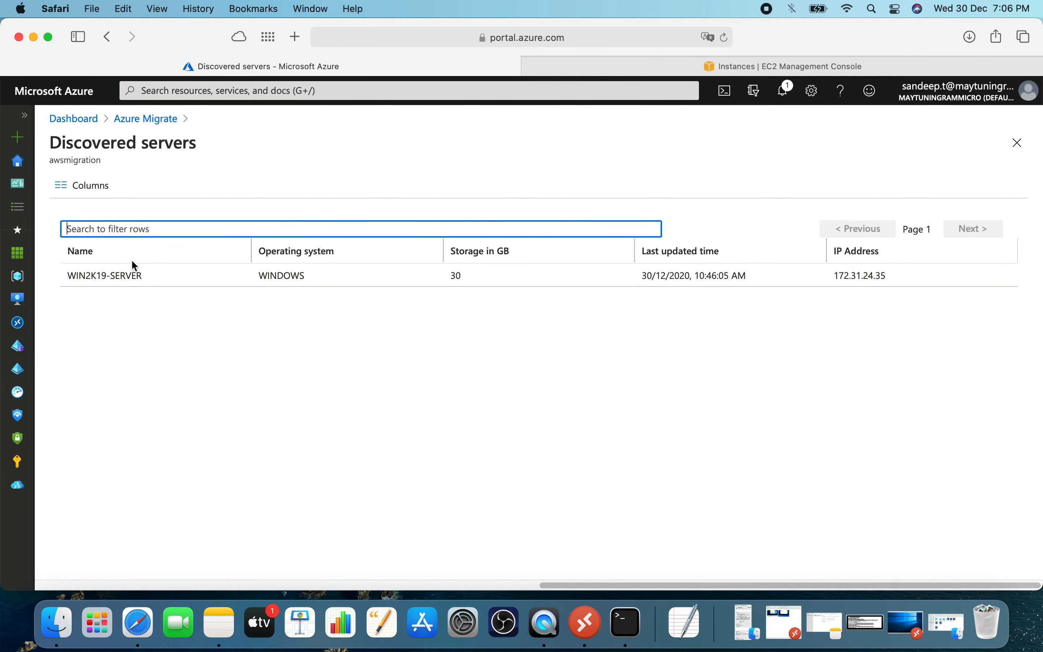
left_click(767, 8)
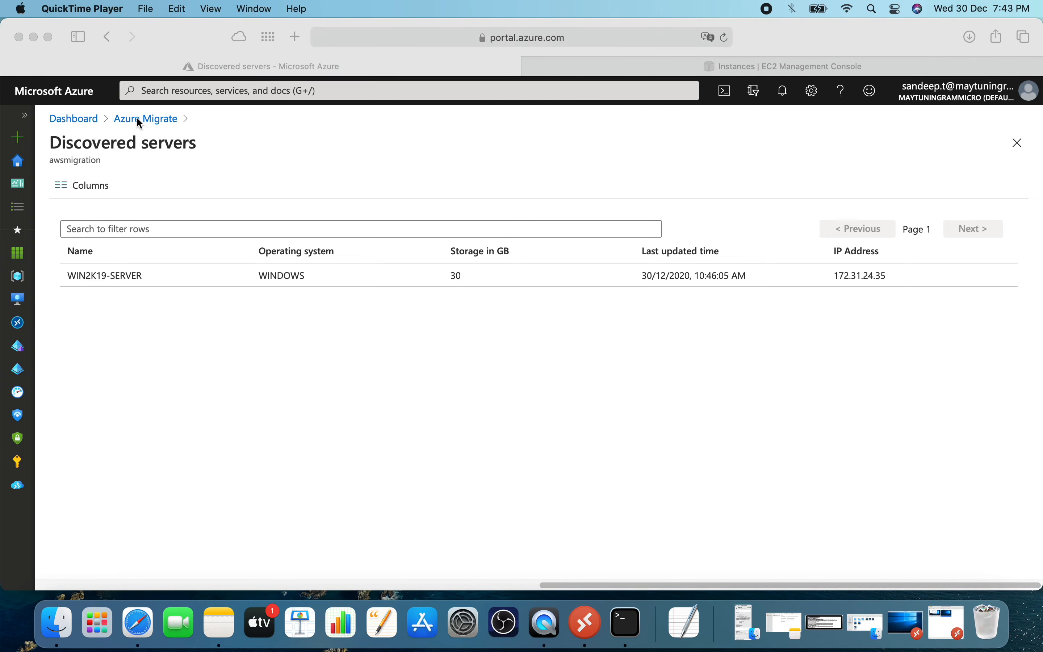
Start a replication in Server Migration with Physical or other (AWS, GCP, Xen, etc.) as source and EC2AMAZ-NPHDRG0 as the on-premises appliance.
left_click(137, 118)
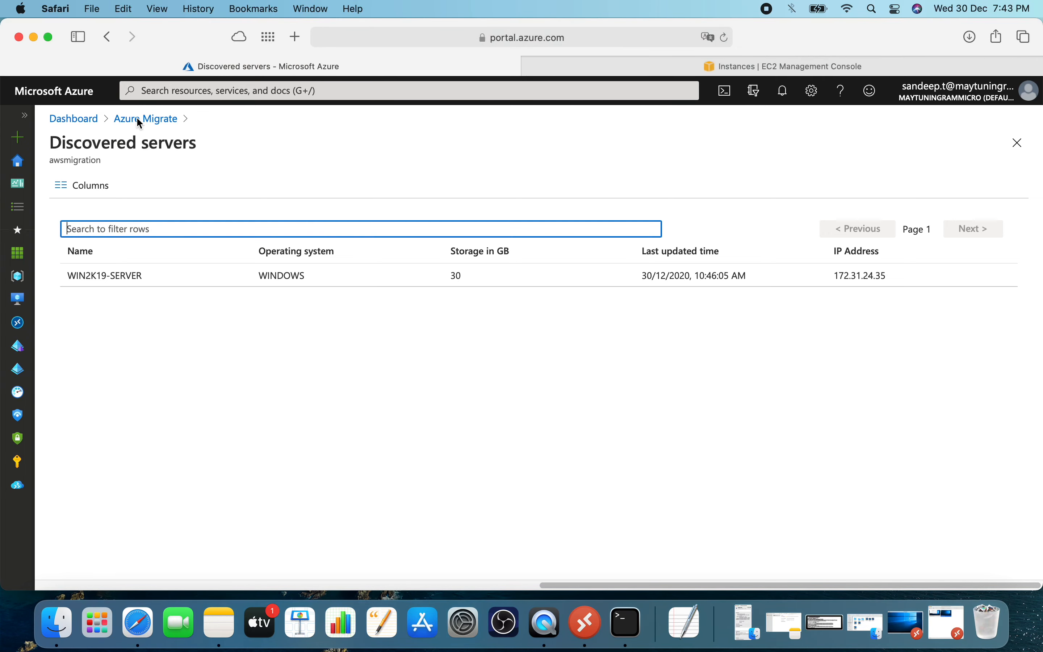
left_click(91, 266)
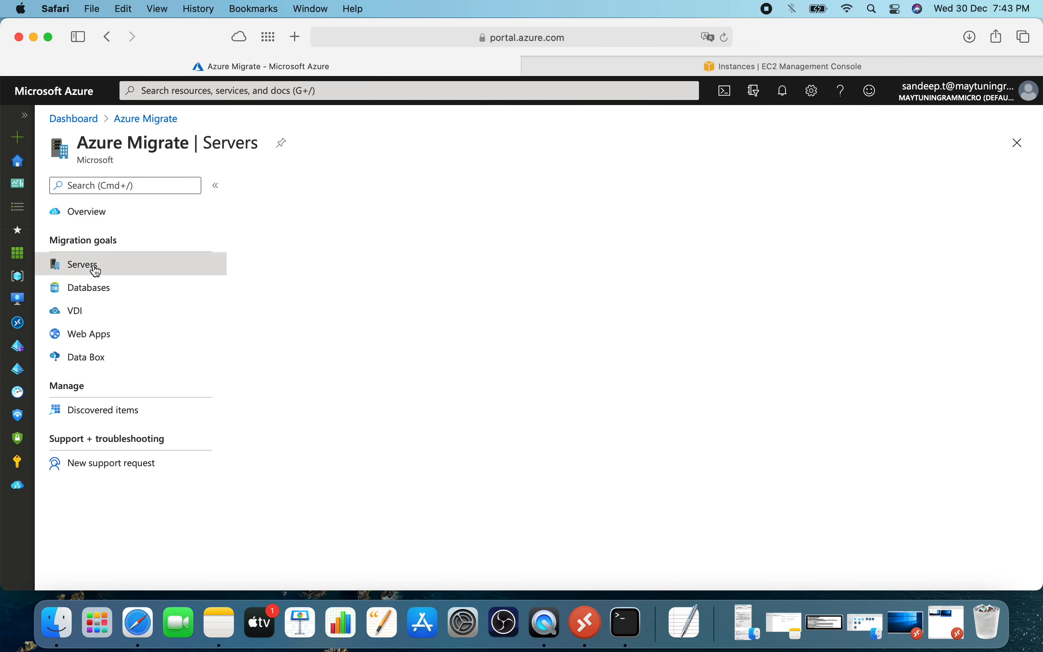
scroll(420, 378, "down", 5)
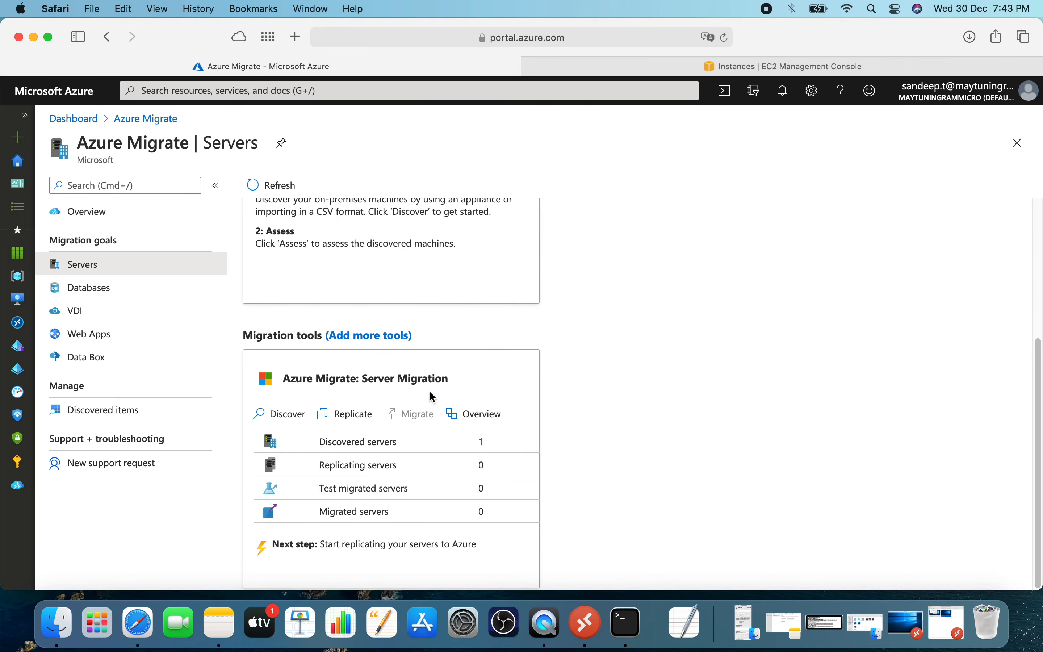
left_click(353, 421)
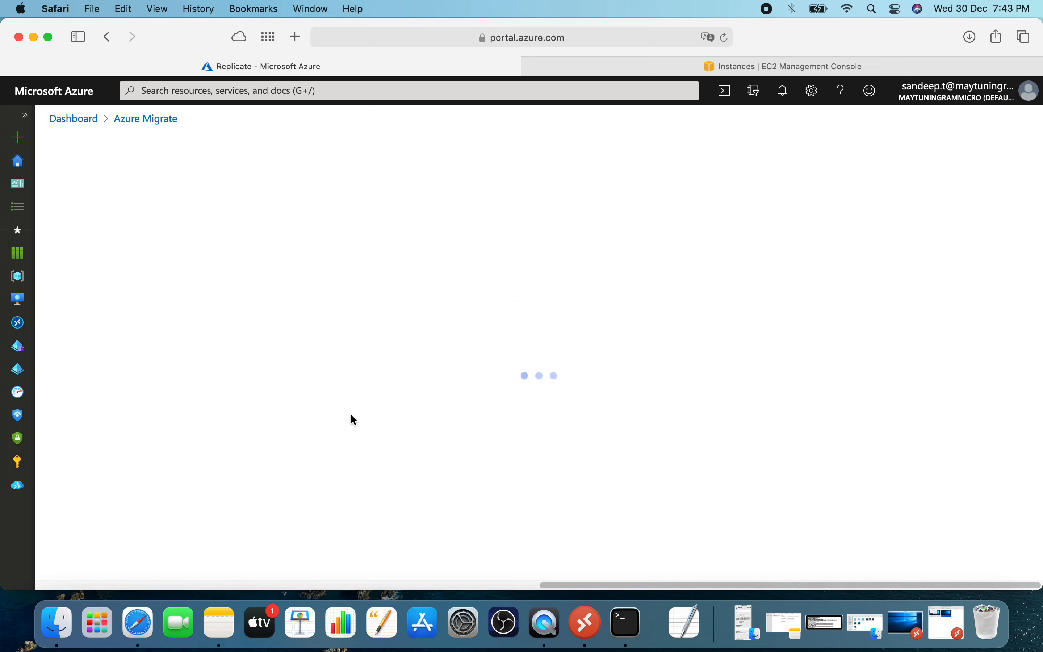
left_click(200, 287)
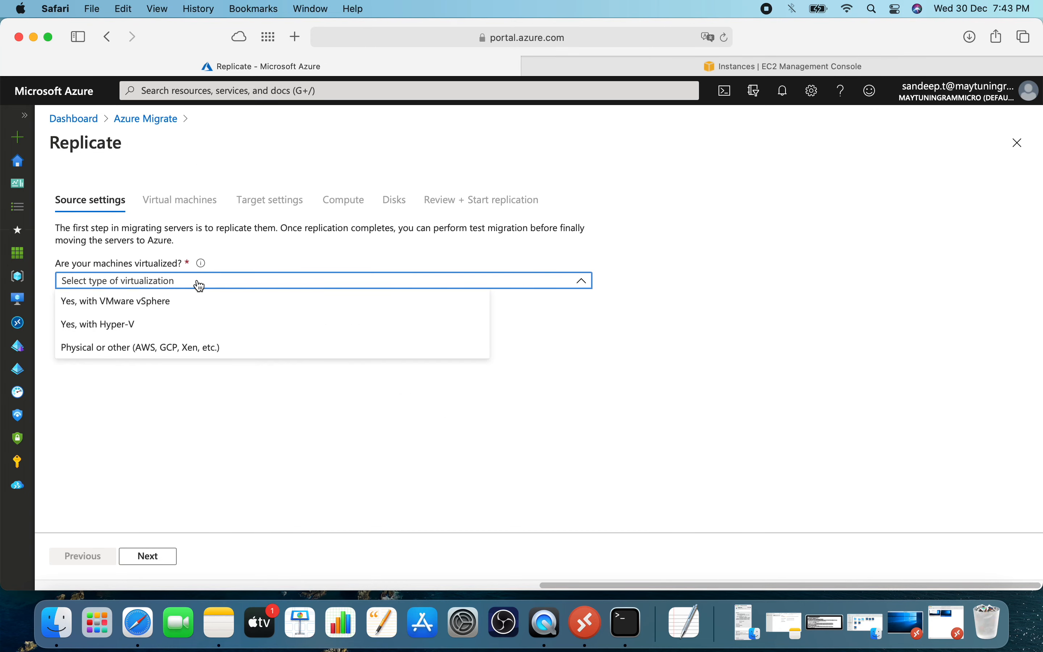
left_click(170, 354)
left_click(202, 326)
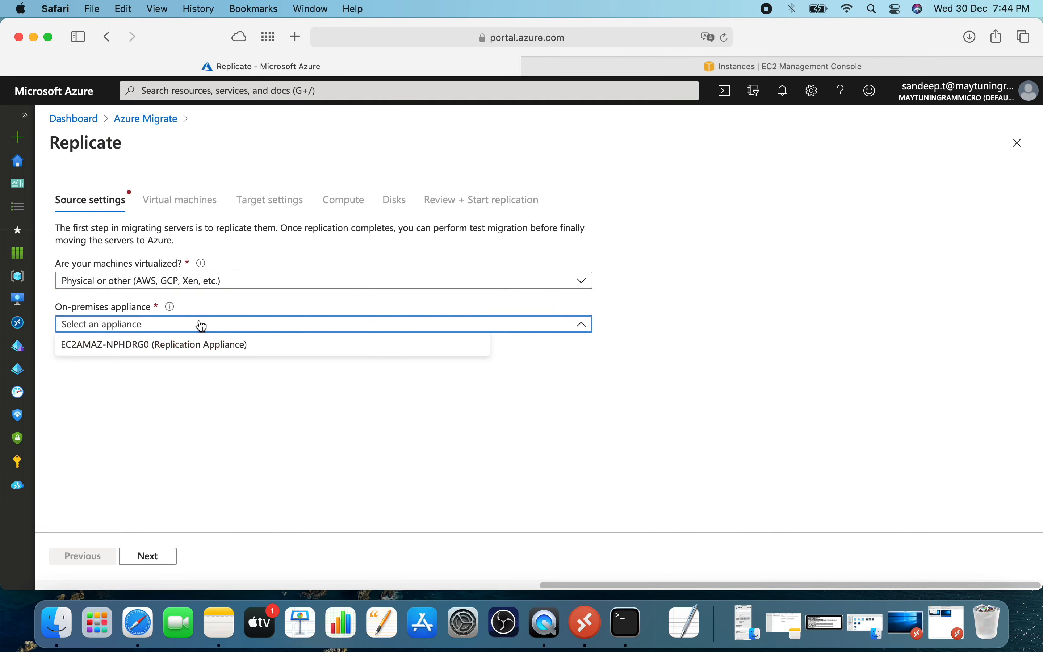
left_click(202, 345)
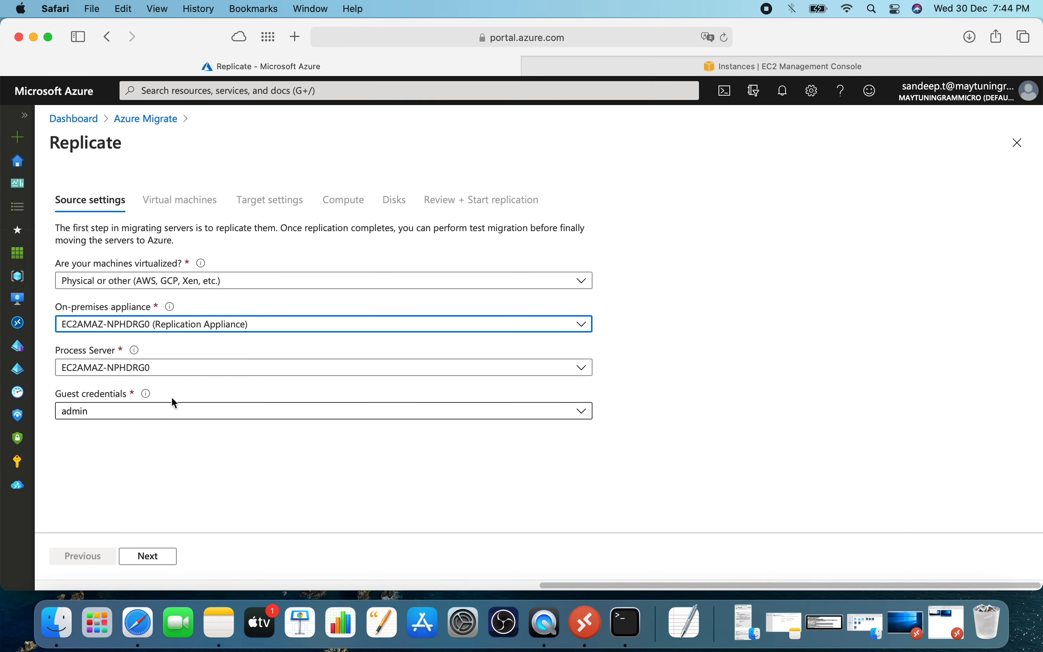
left_click(149, 557)
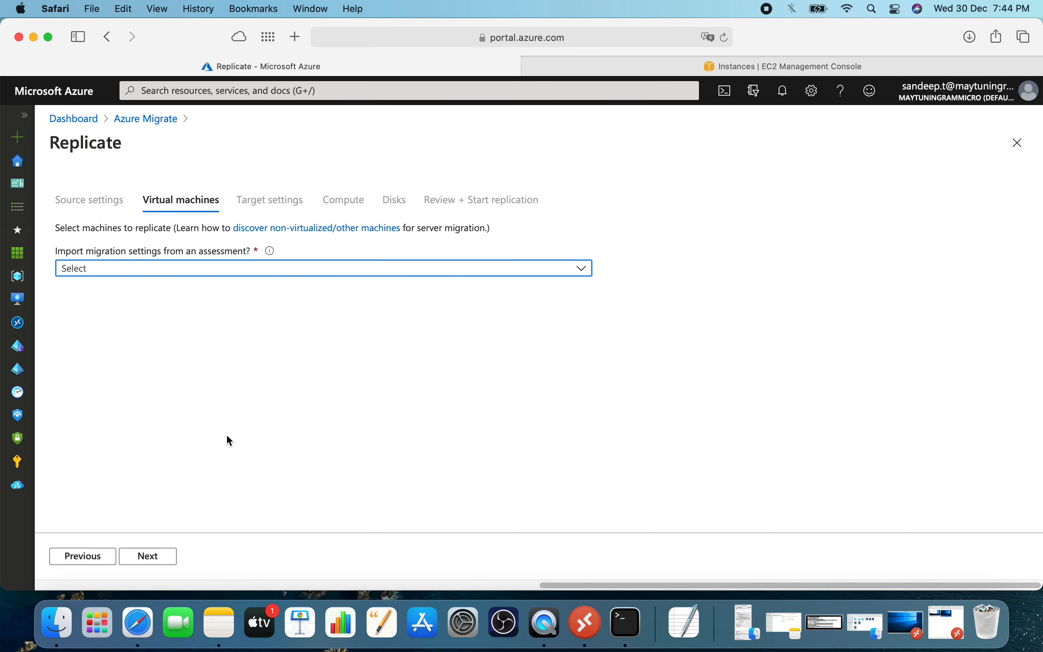
Choose to specify the migration settings manually and select WIN2K19-SERVER for replication, proceeding to the target settings.
left_click(178, 273)
left_click(186, 294)
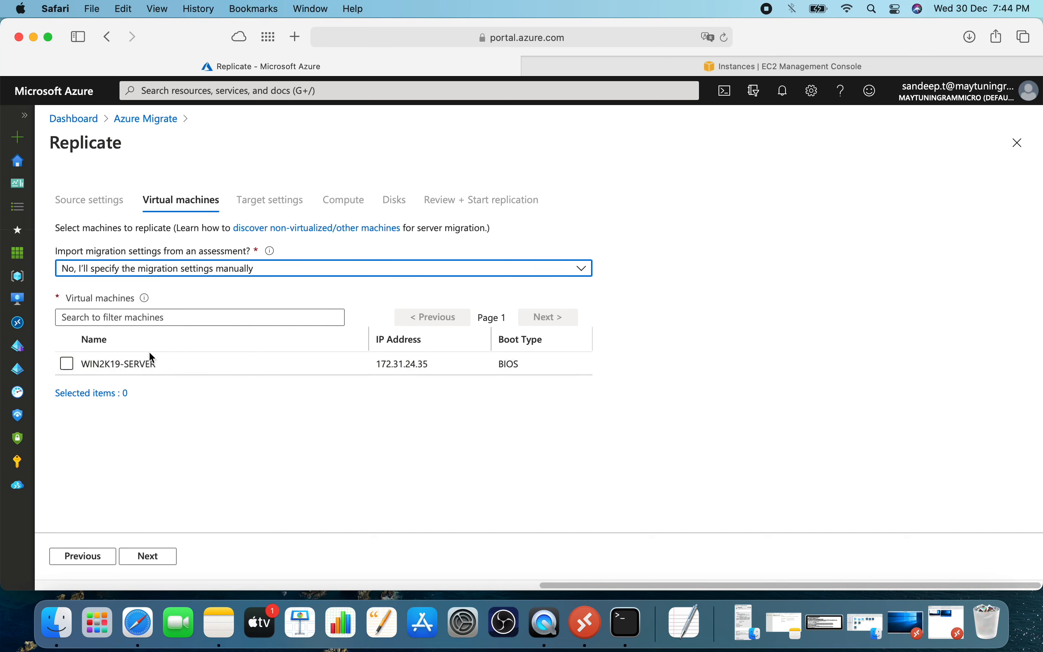
left_click(68, 365)
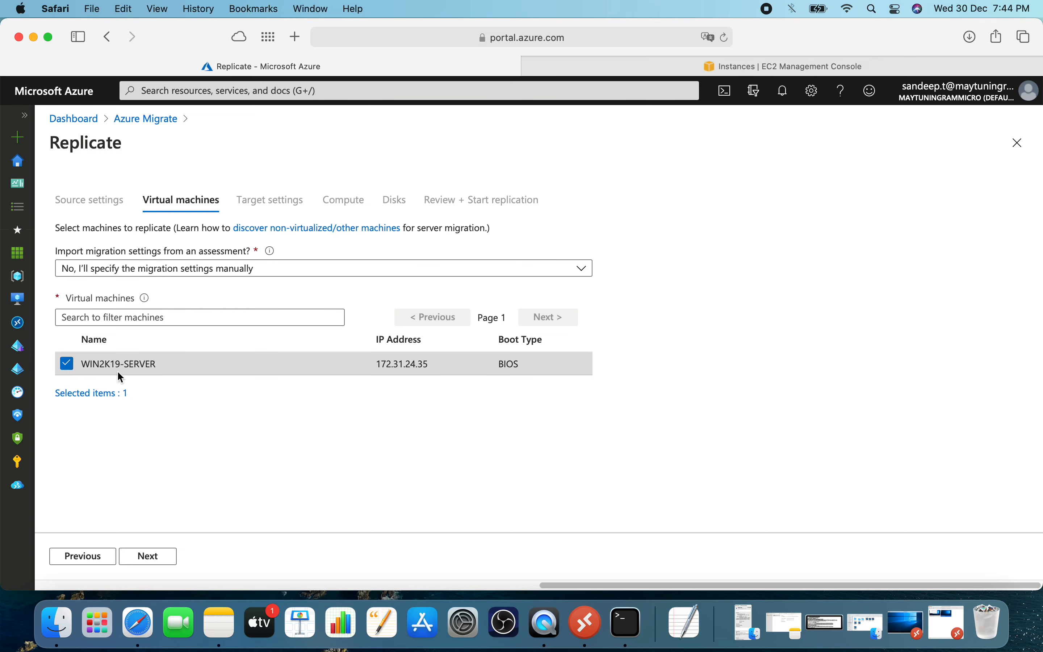
left_click(149, 557)
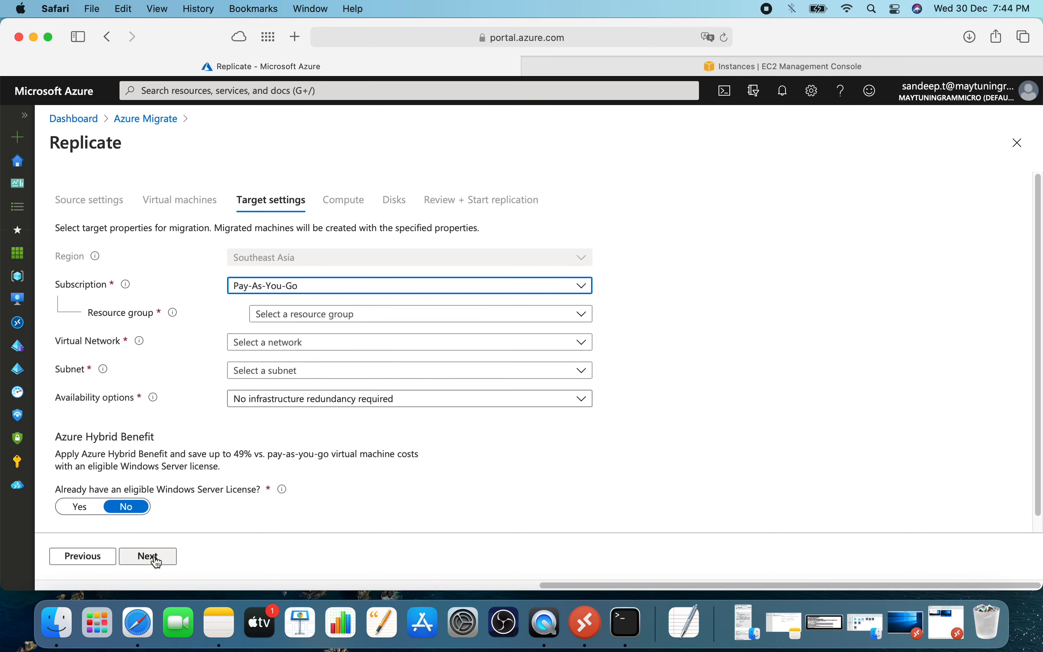
Set the target resource group to migrationproject1 and the virtual network to Production.
left_click(307, 324)
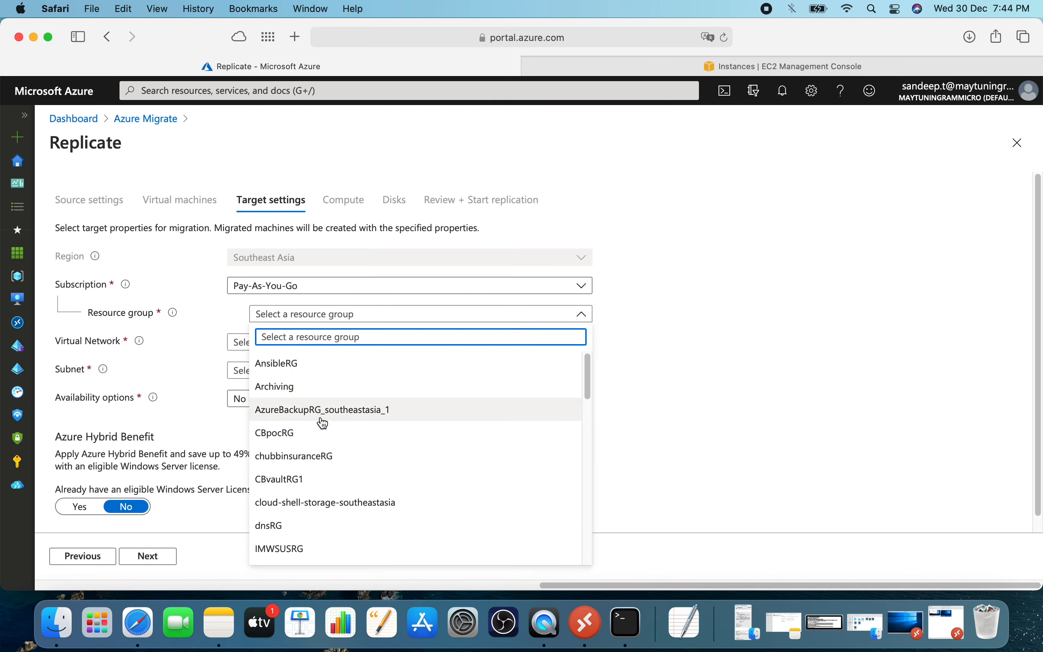
scroll(319, 452, "down", 10)
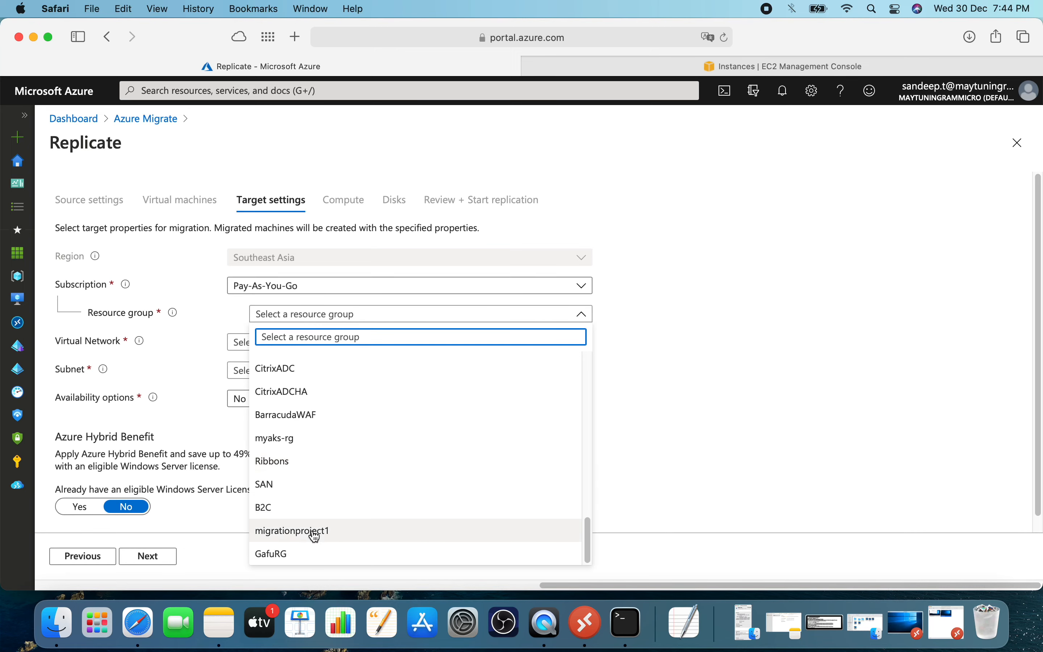
left_click(314, 532)
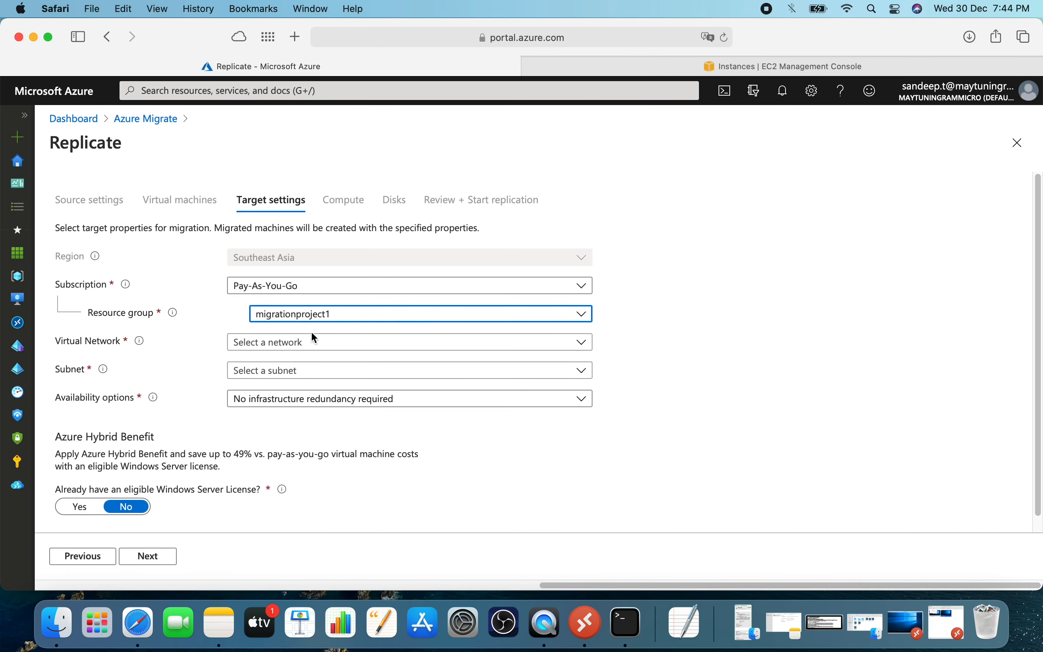
left_click(312, 344)
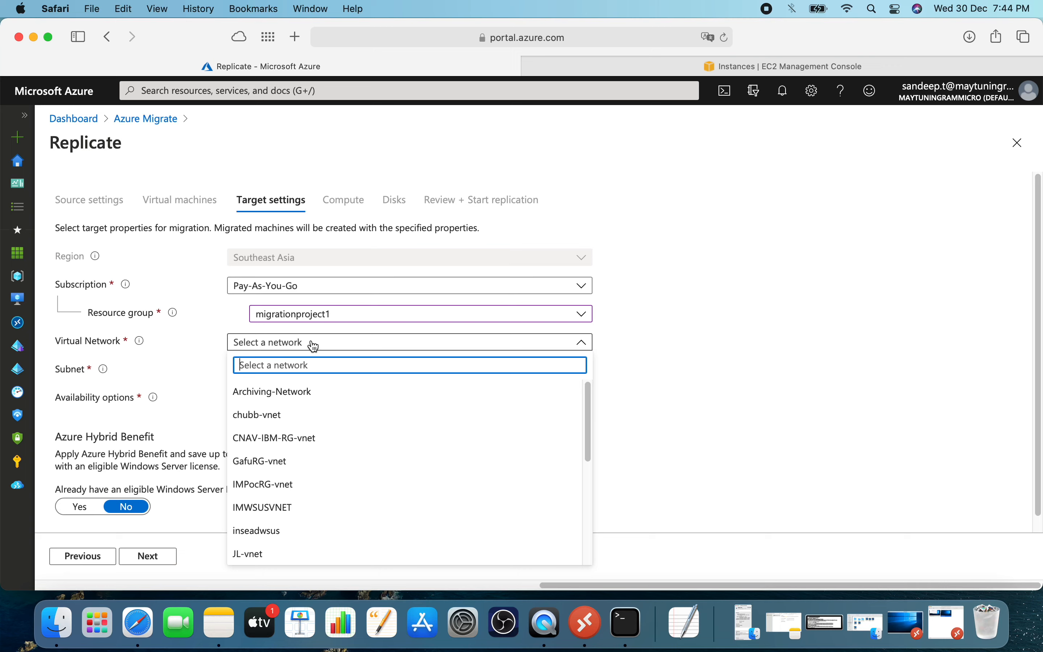
scroll(308, 397, "down", 5)
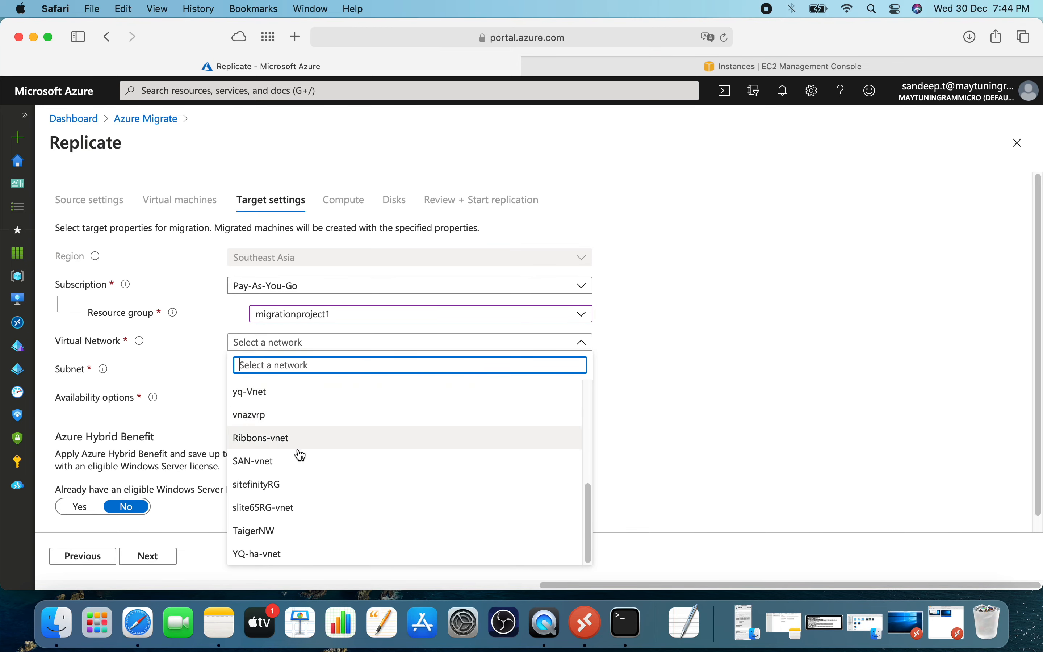
scroll(298, 457, "up", 3)
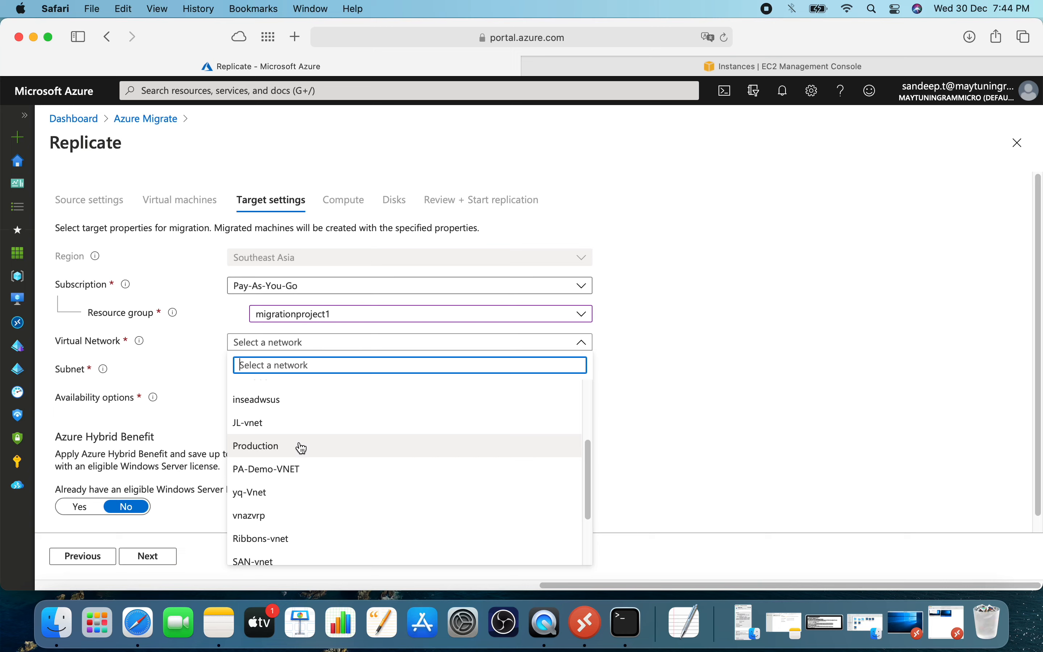
left_click(302, 448)
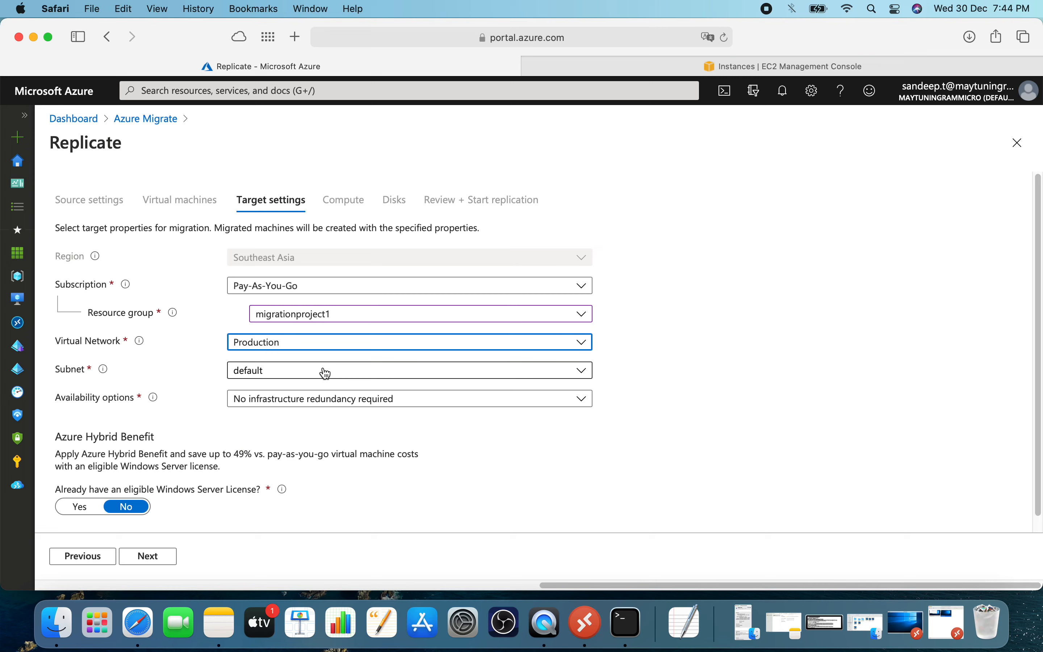
Keep "No infrastructure redundancy required" as the availability option, leave Azure Hybrid Benefit at No, and proceed to the compute settings.
scroll(327, 374, "down", 1)
scroll(326, 389, "up", 1)
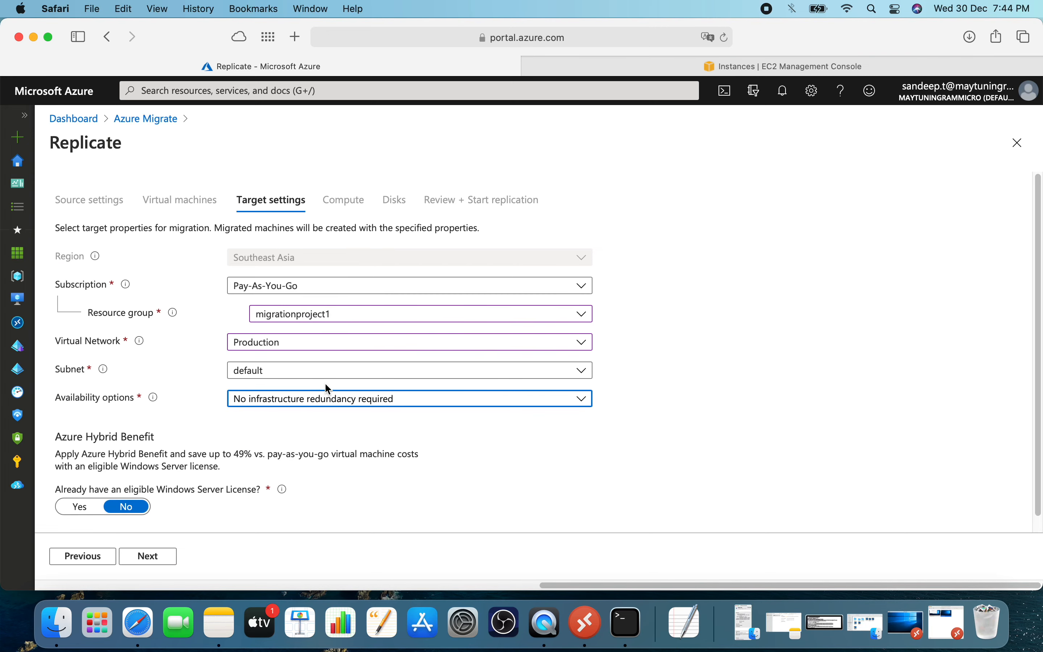
left_click(334, 399)
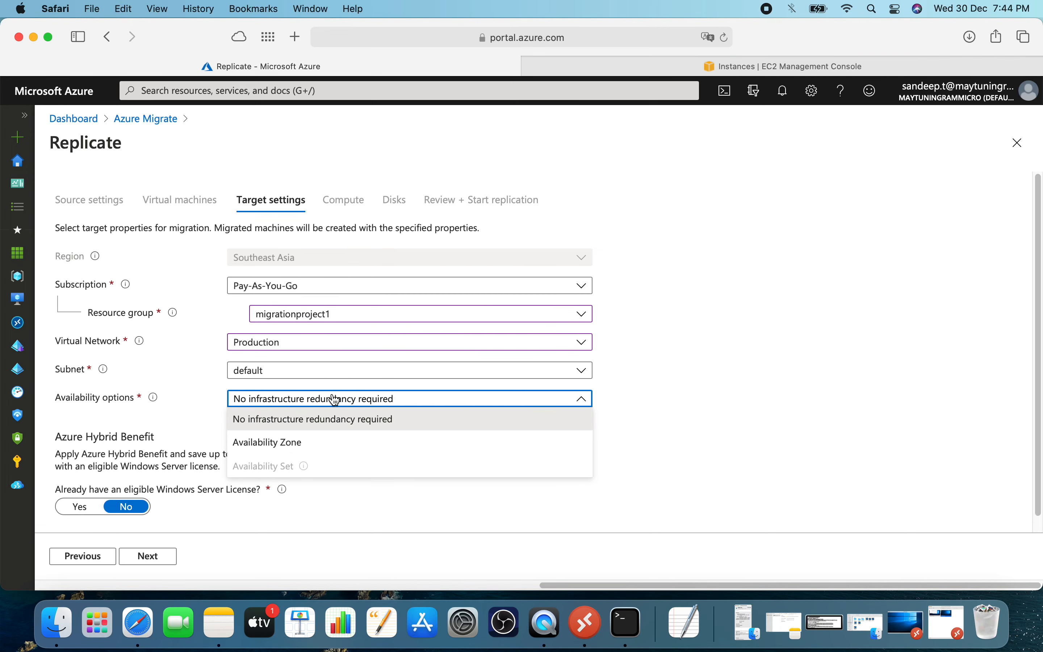
left_click(710, 355)
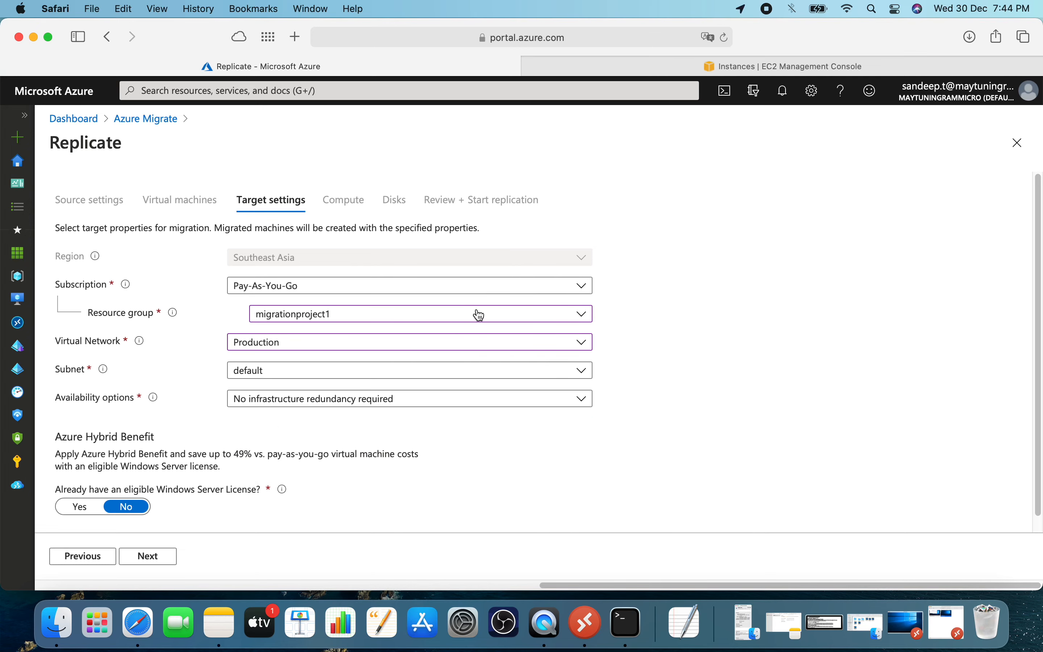
scroll(476, 315, "down", 1)
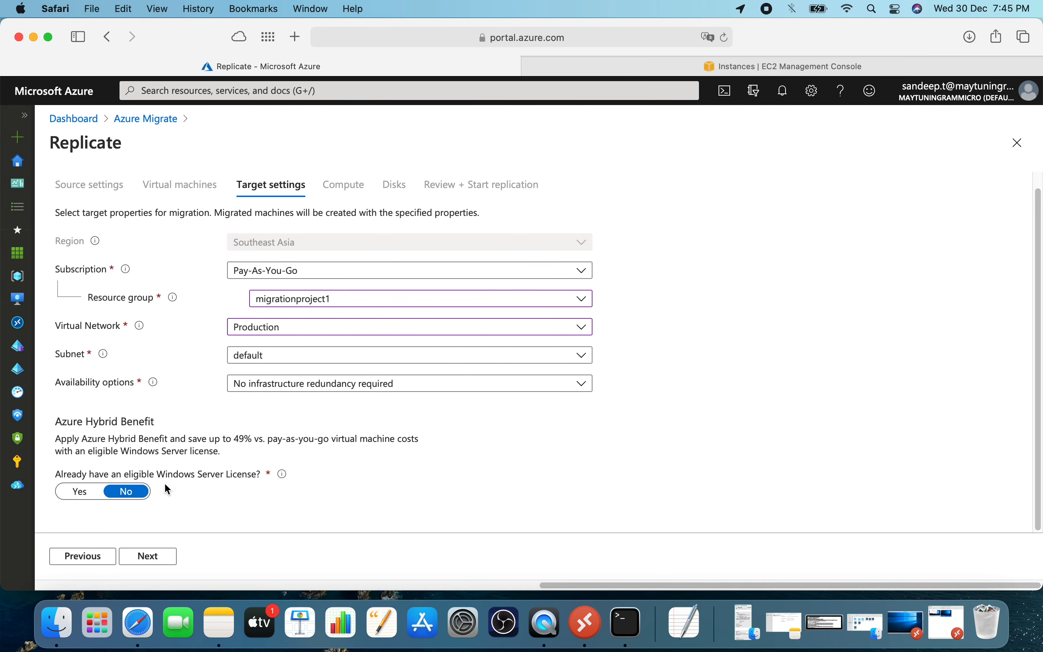
left_click(164, 561)
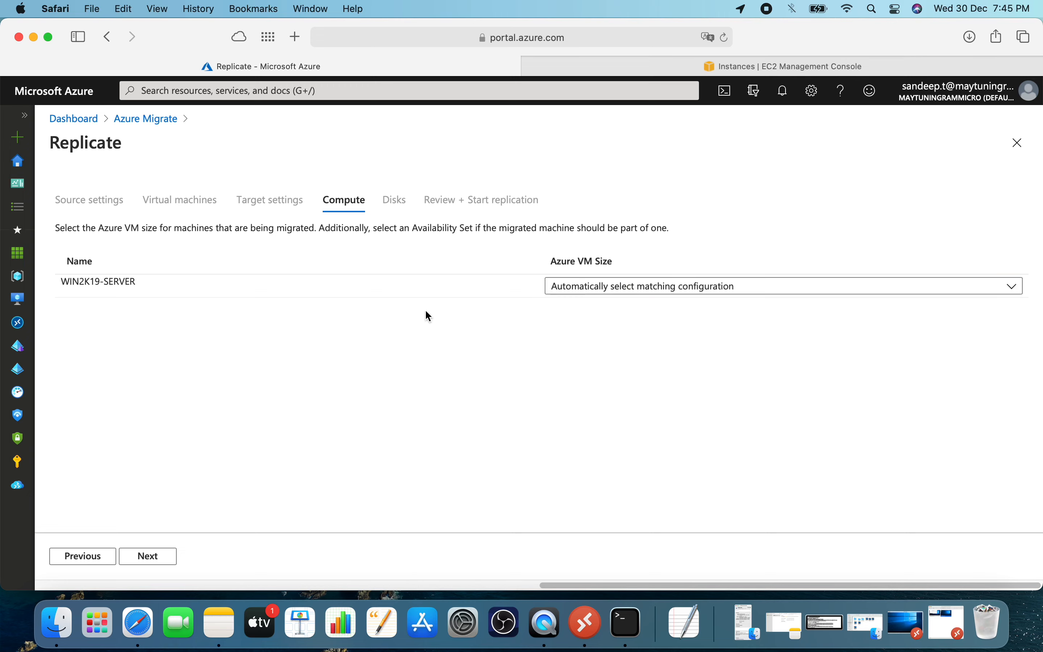
Set the Azure VM size of WIN2K19-SERVER to Standard_B1s (1 Cores, 1 GB RAM) and proceed to the disk settings.
left_click(616, 287)
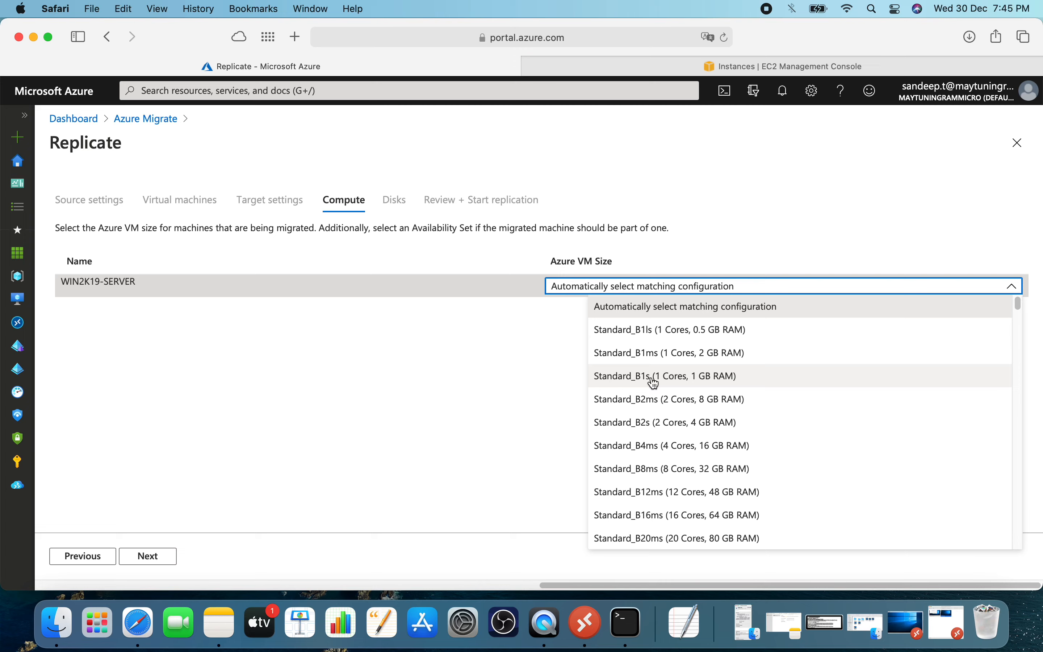
scroll(661, 427, "down", 10)
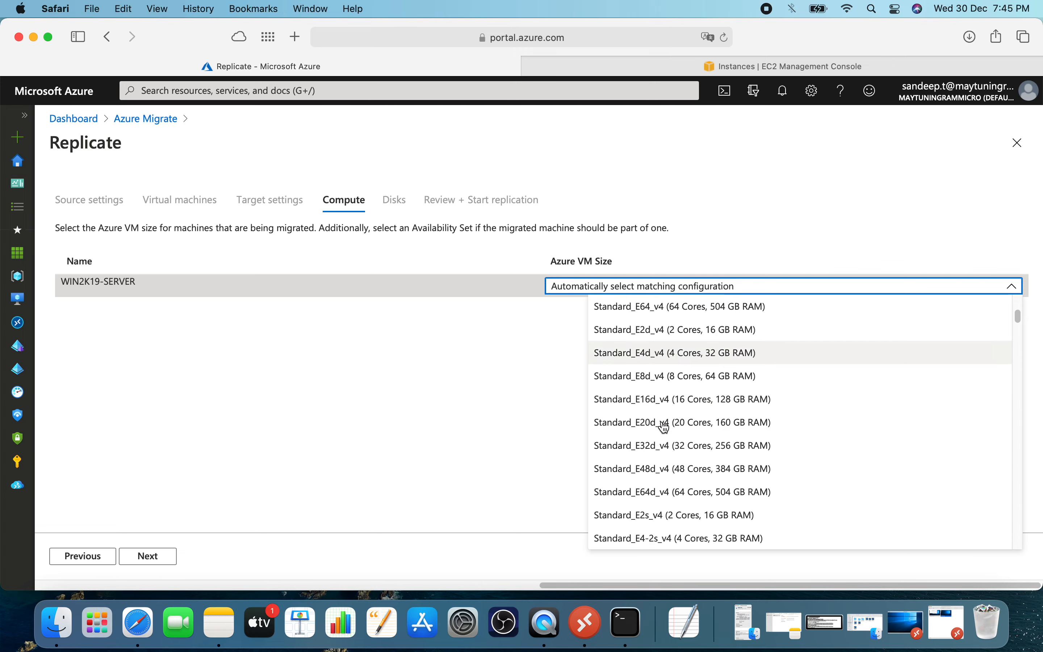
scroll(679, 425, "down", 5)
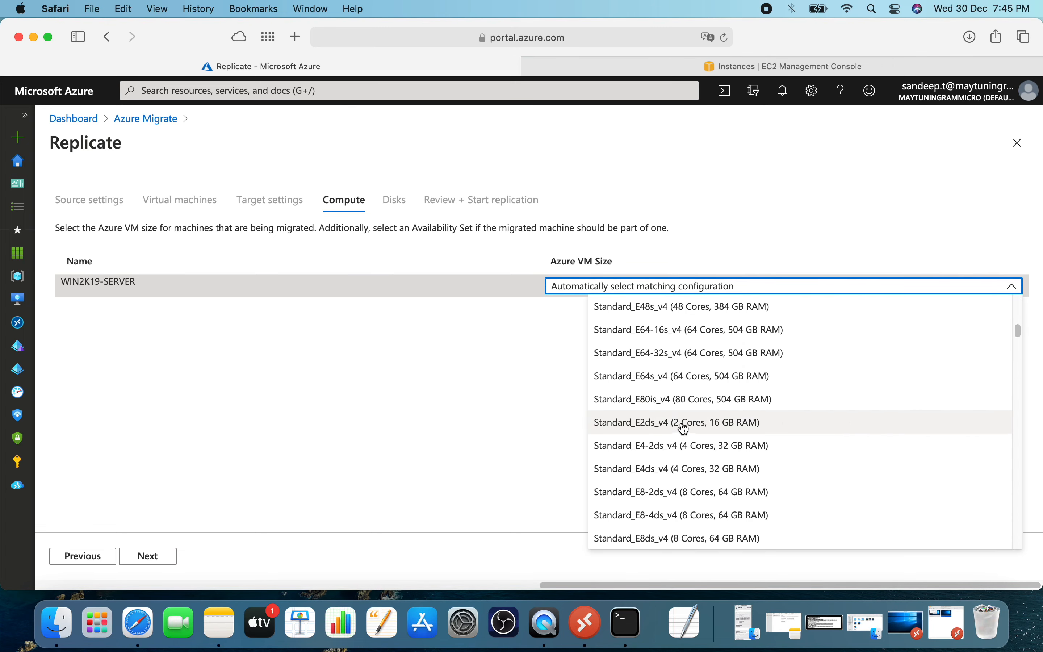
scroll(684, 427, "up", 15)
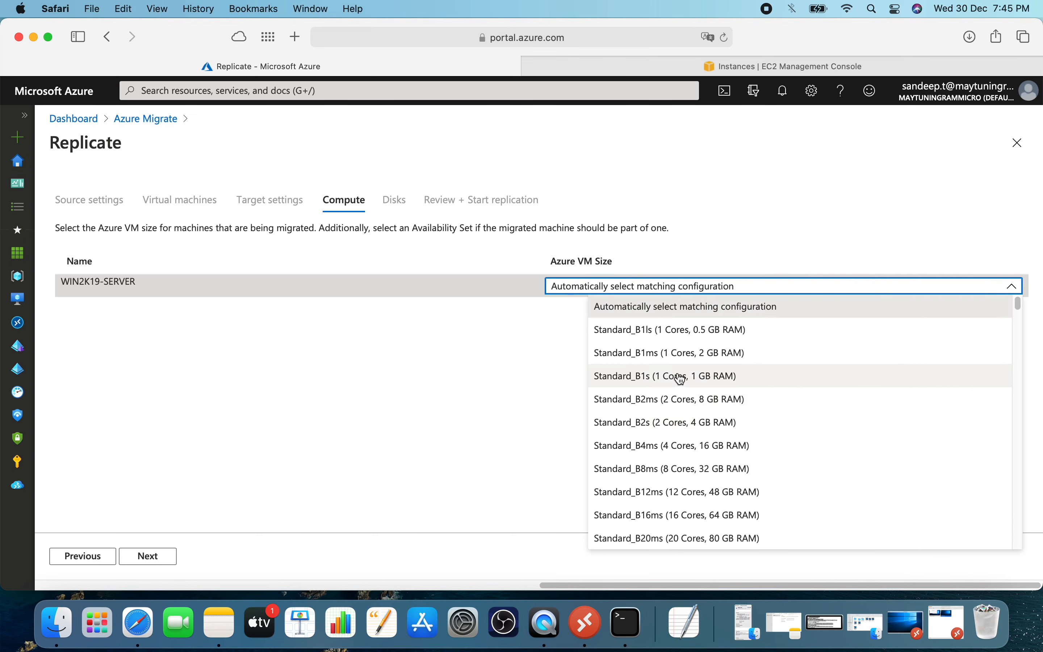
left_click(680, 380)
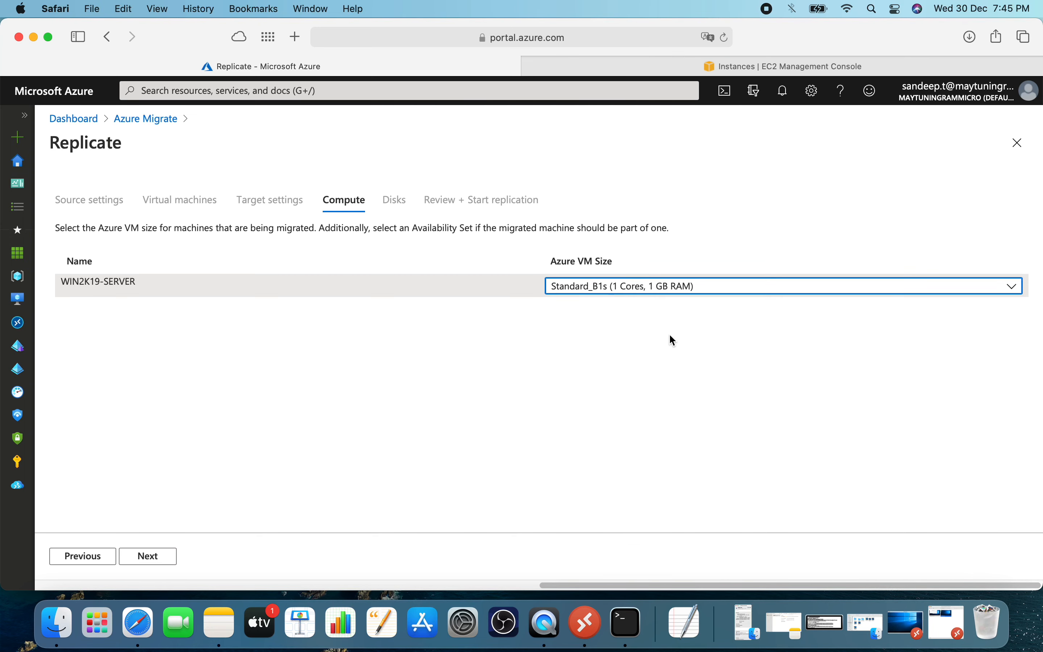
left_click(170, 559)
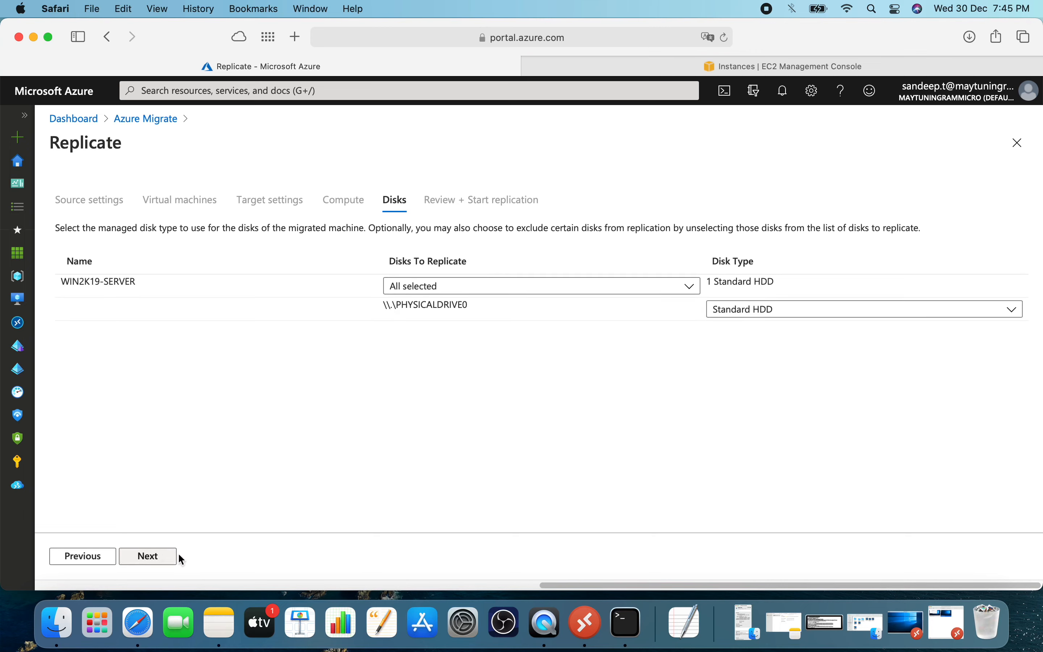
Choose Standard HDD as the disk type for PHYSICALDRIVE0 with all disks selected, and start the replication.
left_click(744, 311)
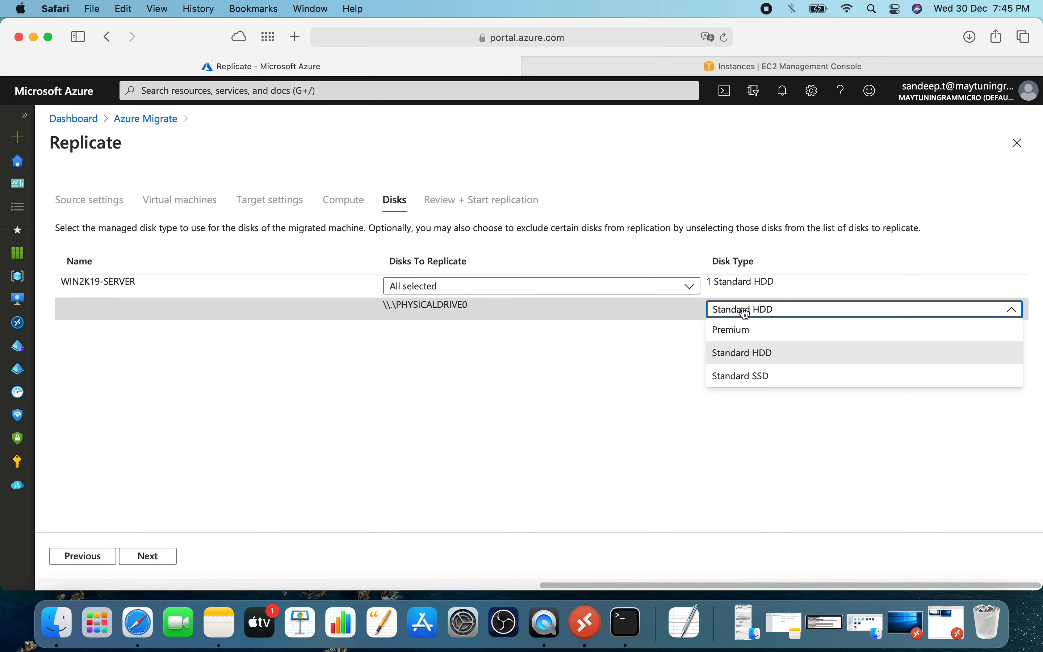
left_click(757, 358)
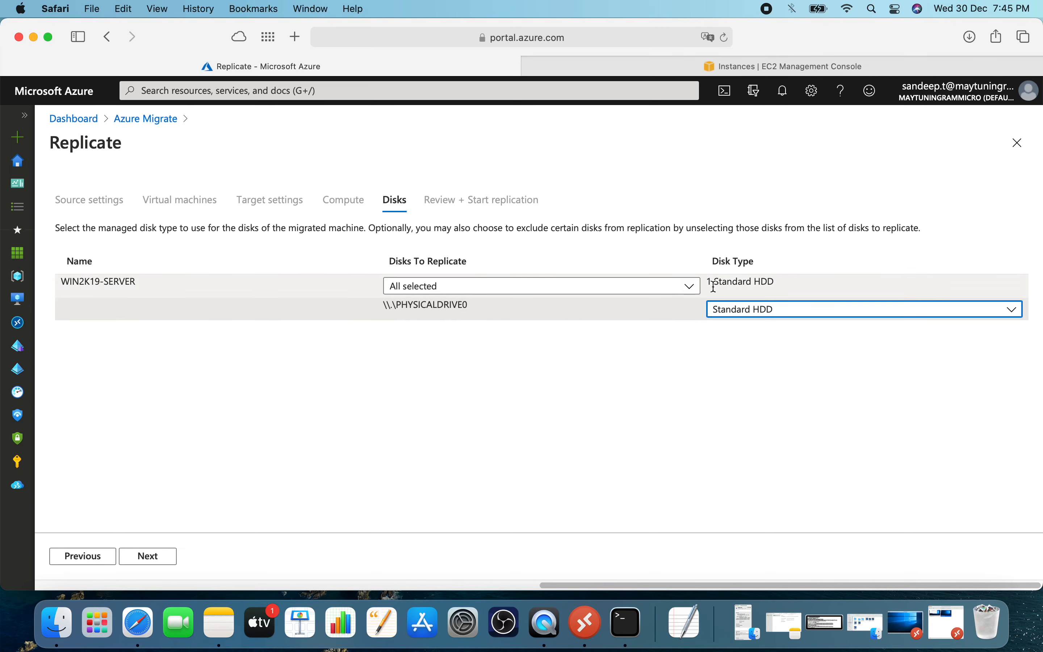
left_click(610, 282)
left_click(586, 171)
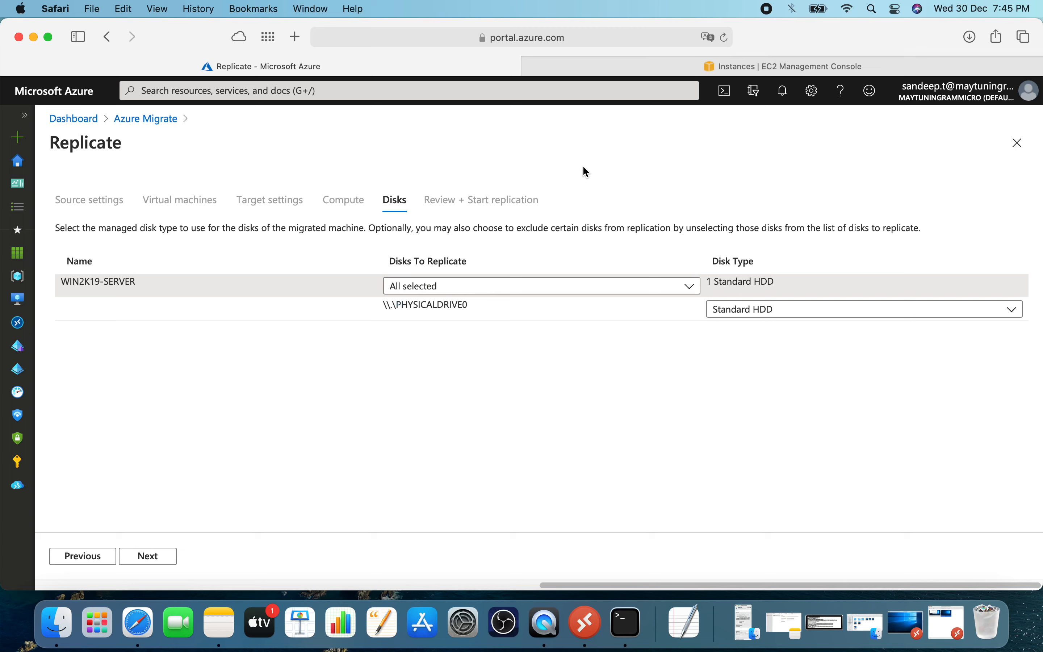
left_click(157, 557)
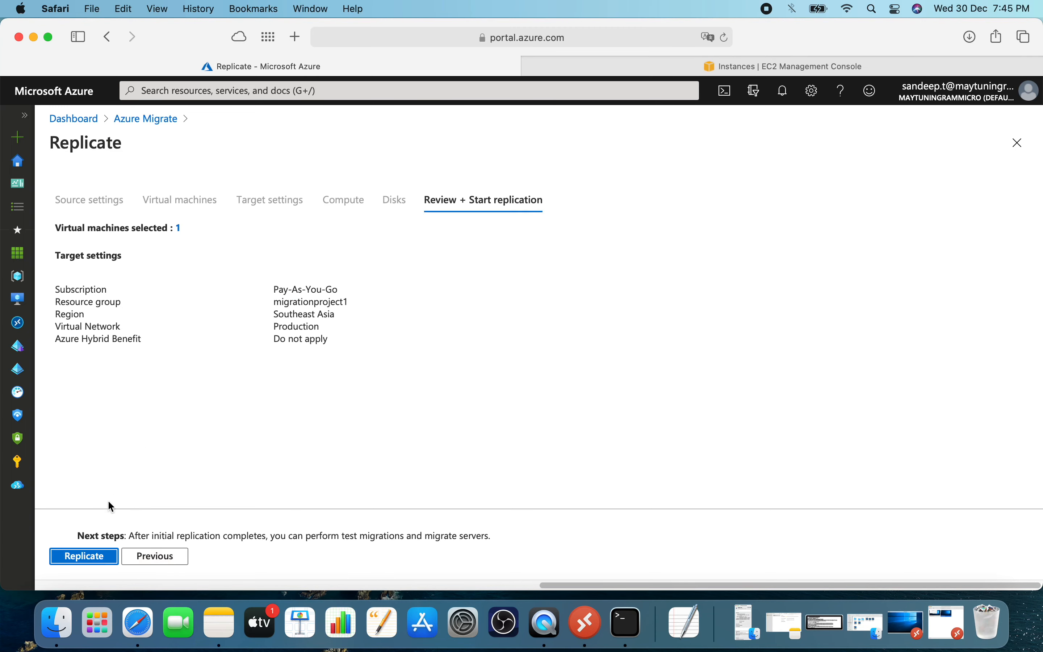
left_click(92, 560)
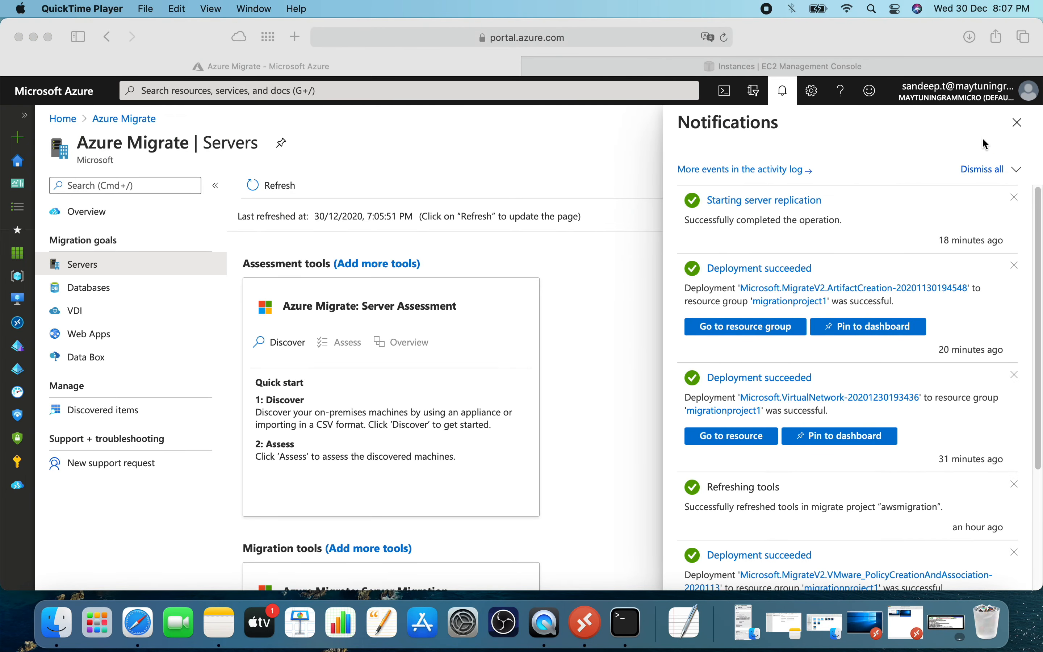
Dismiss the notifications, refresh the Azure Migrate servers overview and check the replication status of the replicating machines.
left_click(1012, 119)
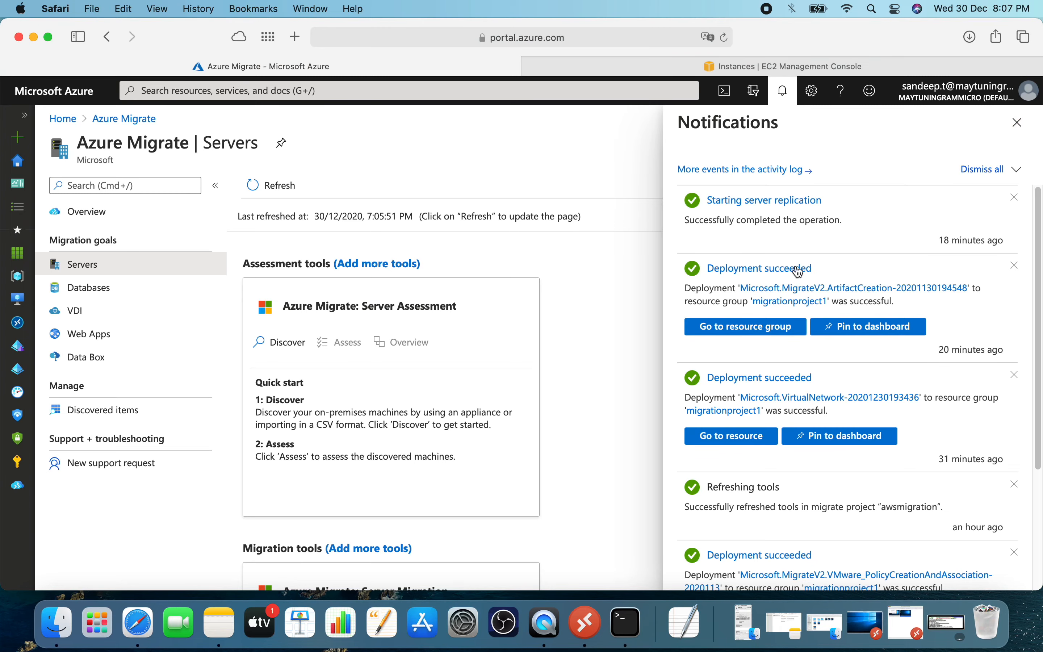
left_click(1022, 127)
scroll(606, 281, "down", 5)
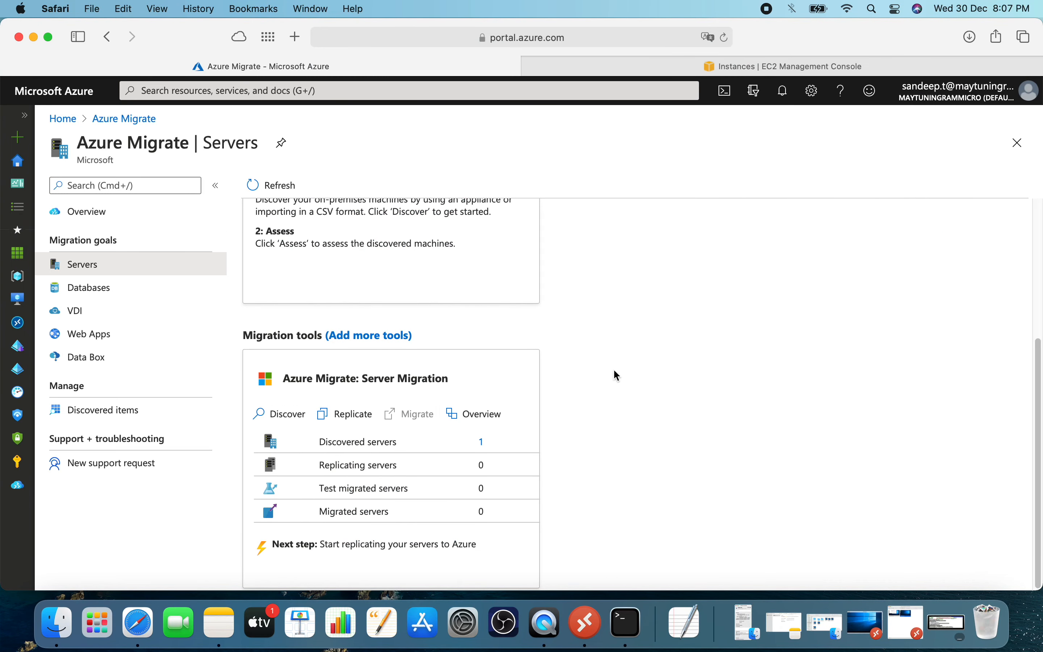
scroll(609, 341, "up", 5)
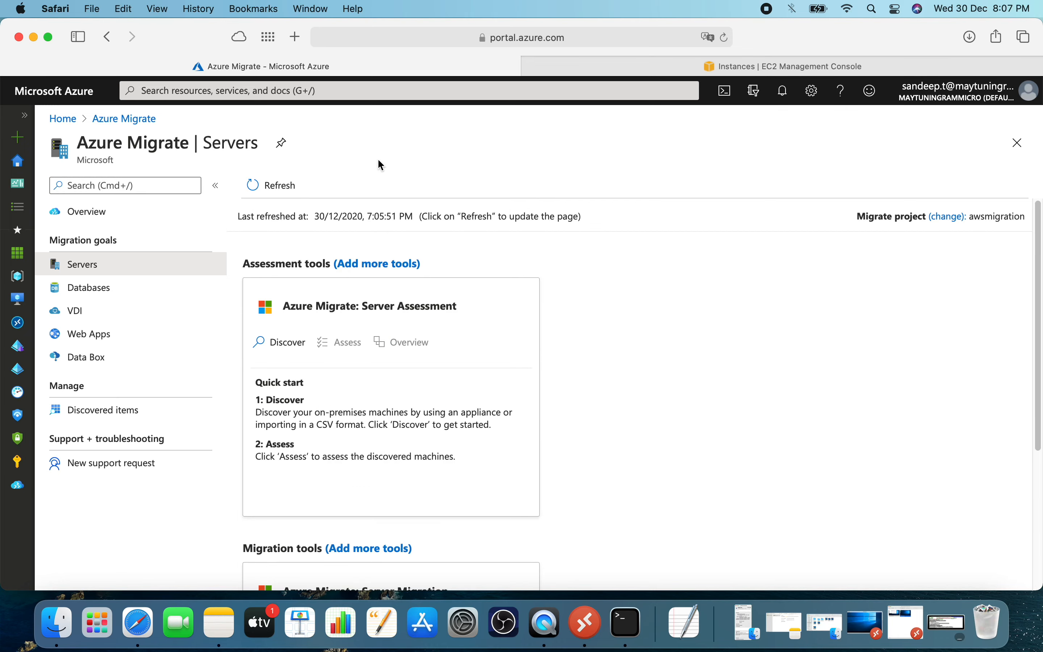
left_click(271, 186)
scroll(710, 369, "down", 5)
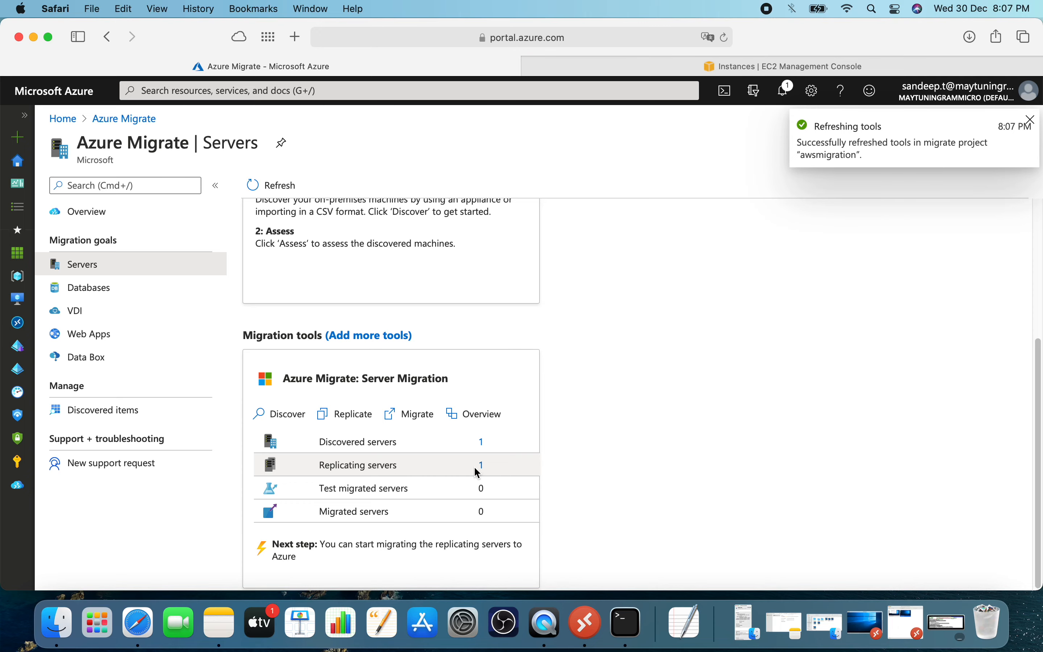
left_click(483, 466)
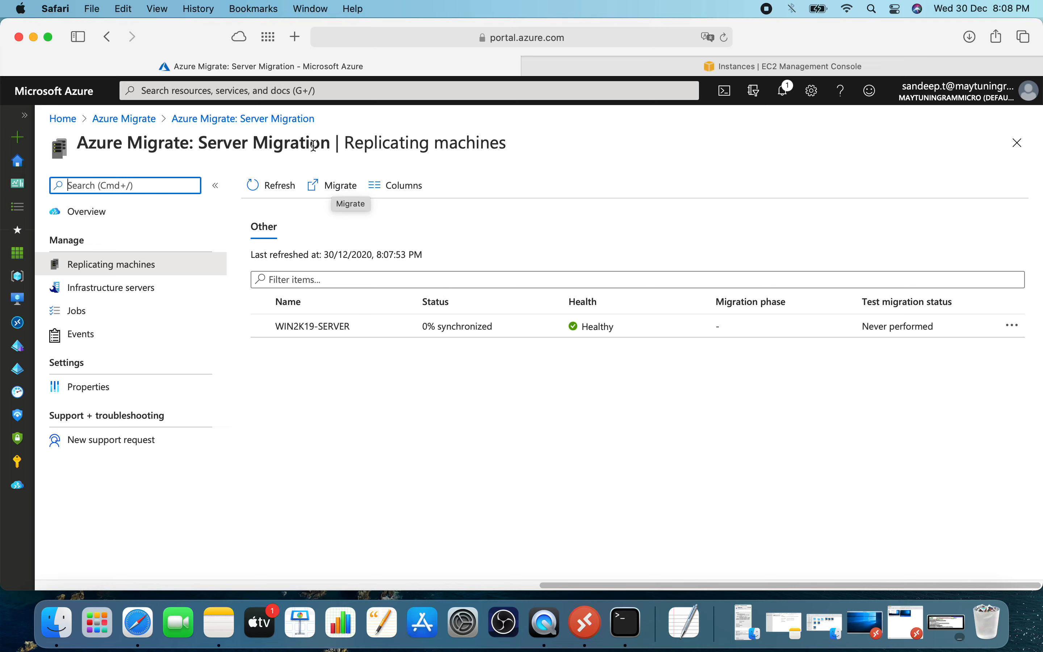
left_click(230, 120)
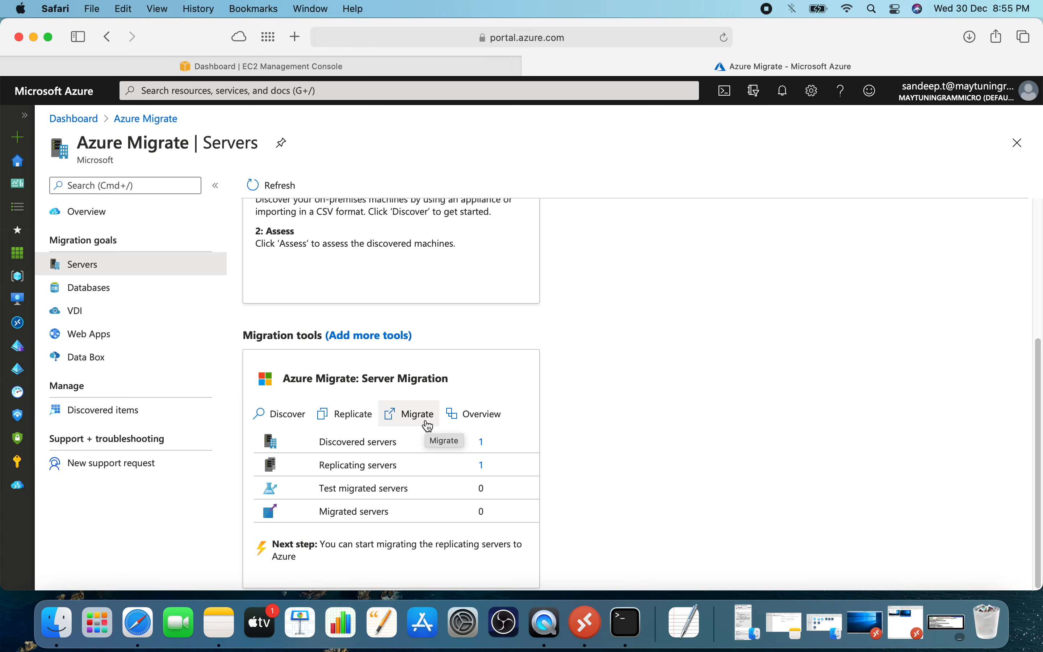
Examine the test migration and migrate stages in the Server Migration overview.
left_click(473, 421)
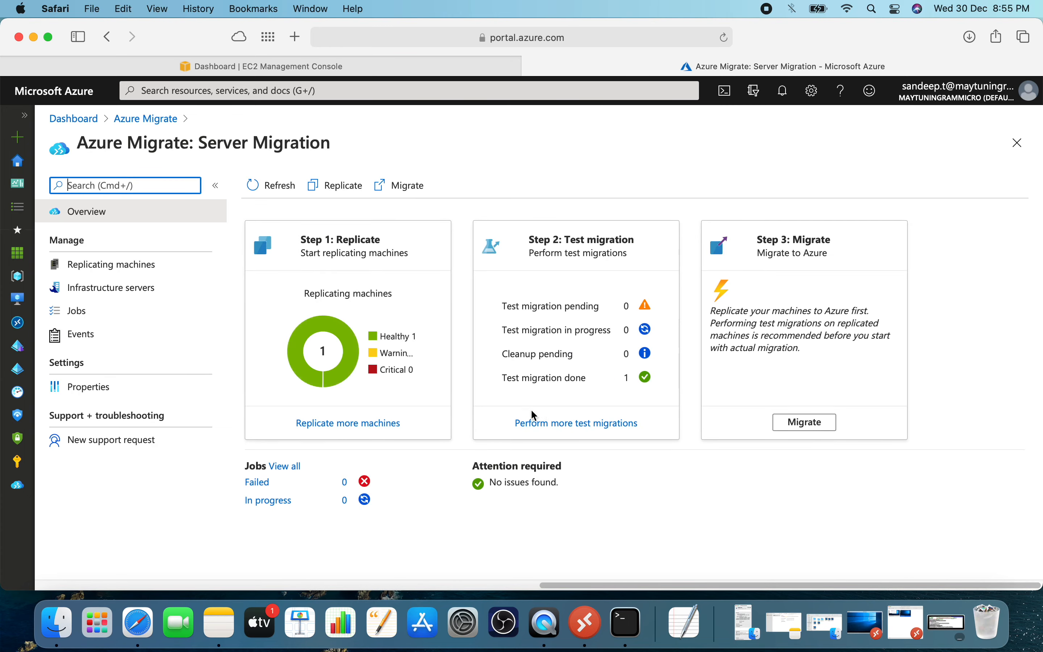
left_click_drag(565, 240, 634, 240)
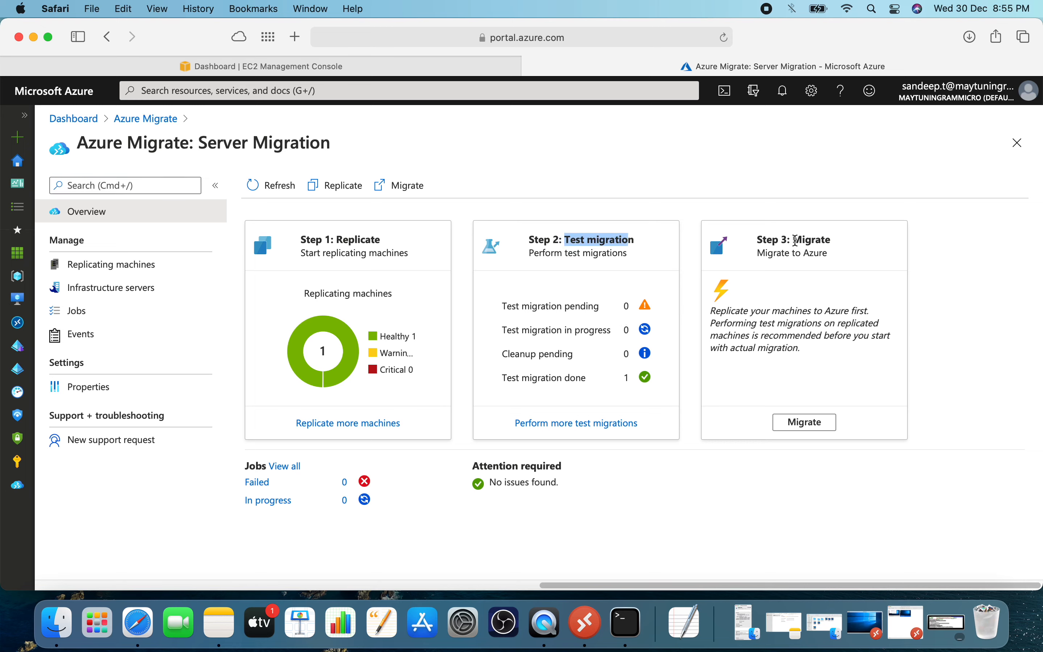
left_click_drag(794, 240, 831, 243)
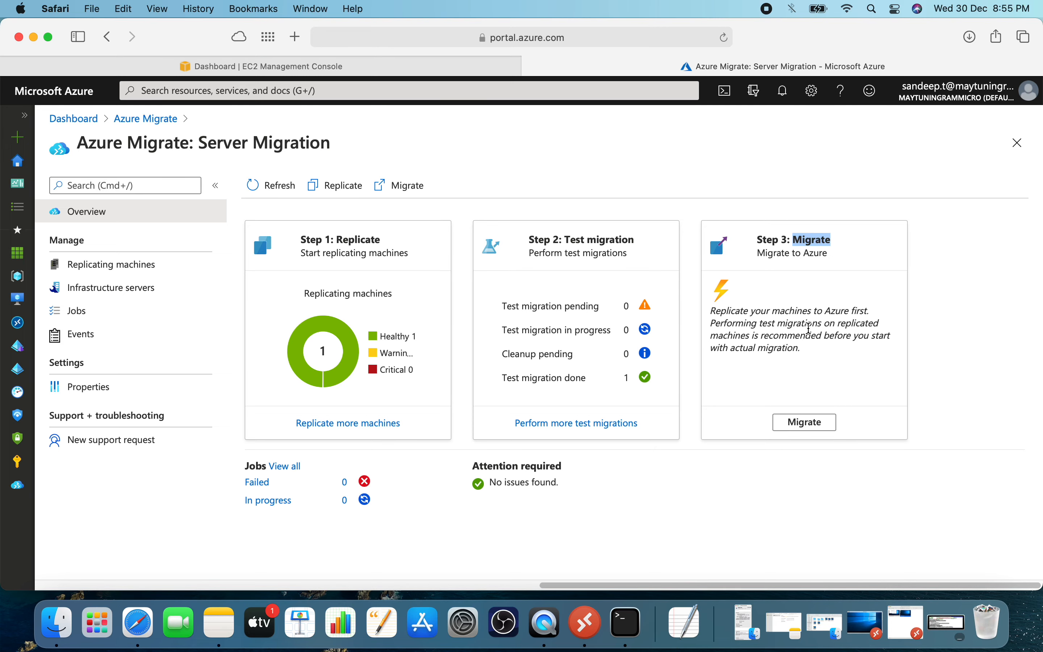
Migrate the replicated WIN2K19-SERVER from Azure Migrate without shutting down the machine first, and check the migration notification.
left_click(168, 120)
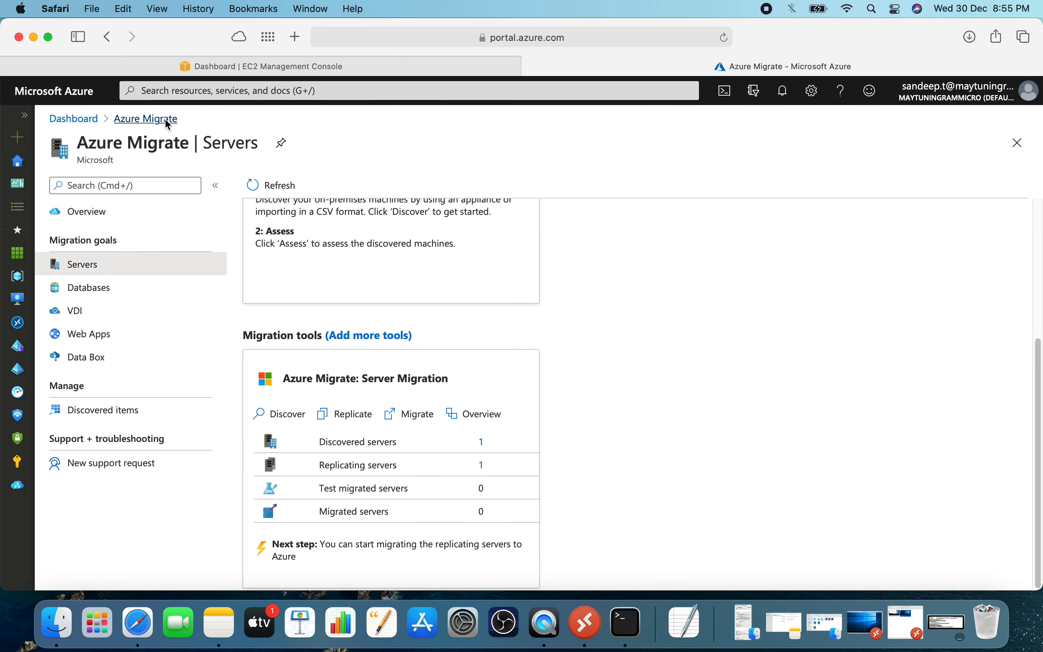
left_click(417, 420)
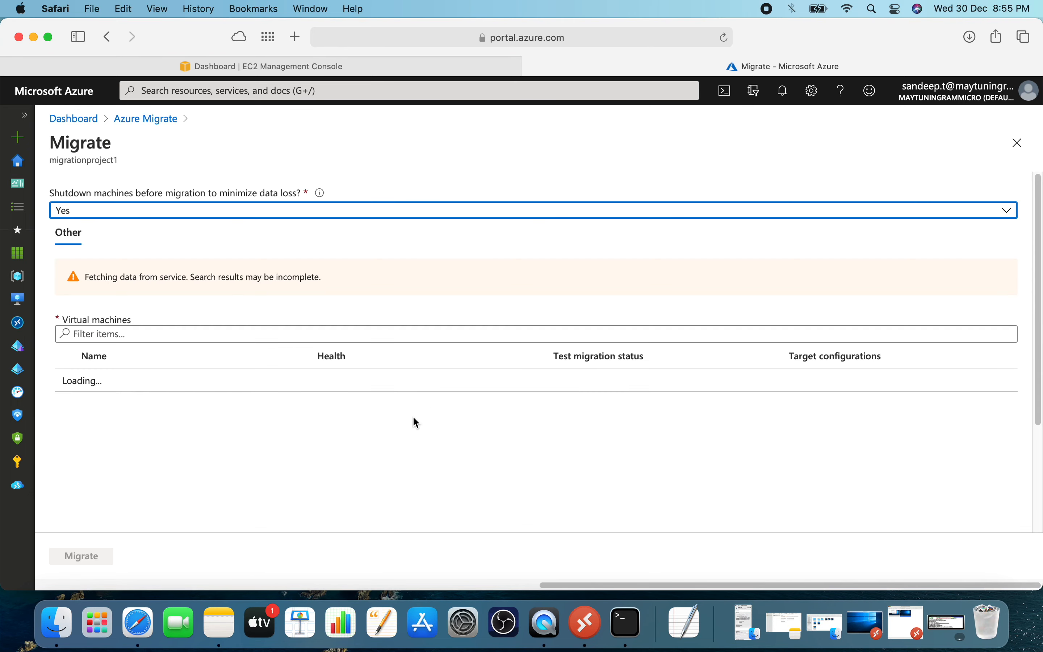
left_click(214, 214)
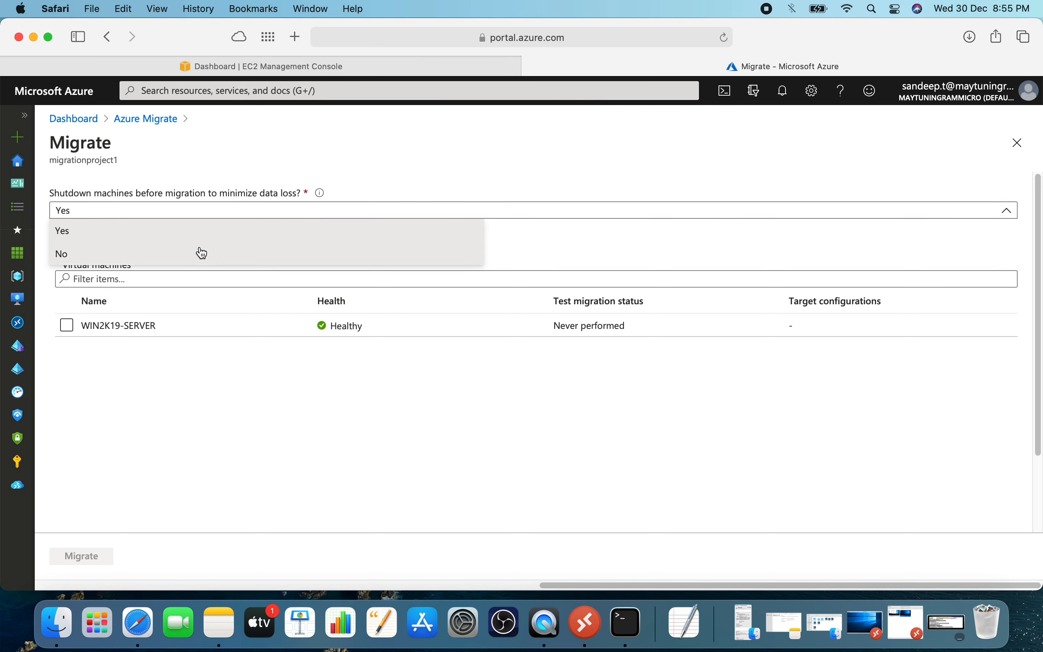
left_click(202, 253)
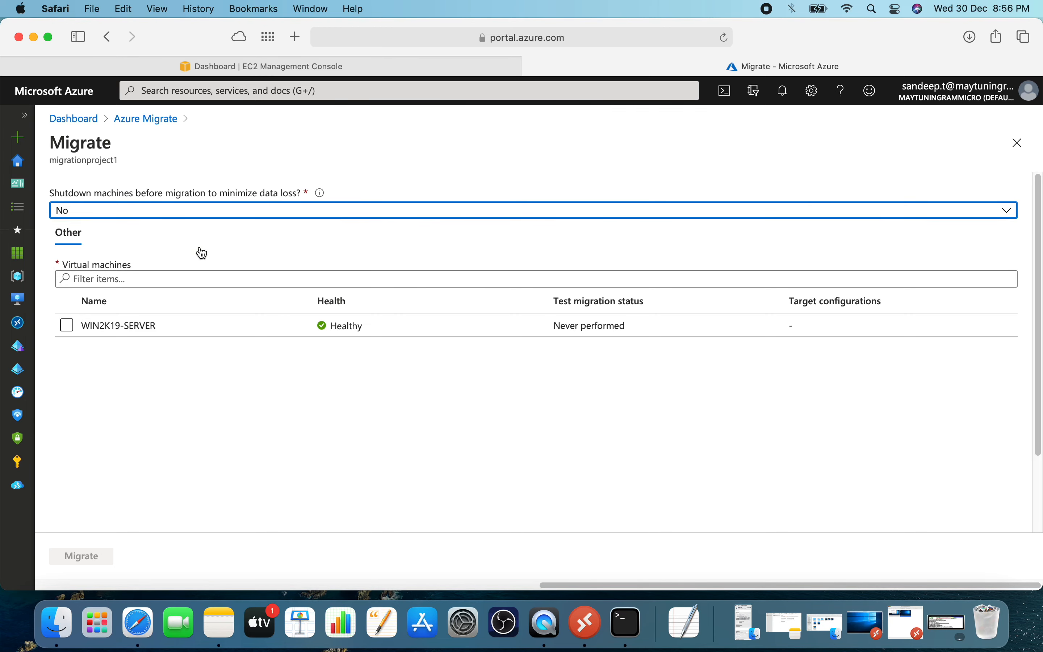
left_click(67, 326)
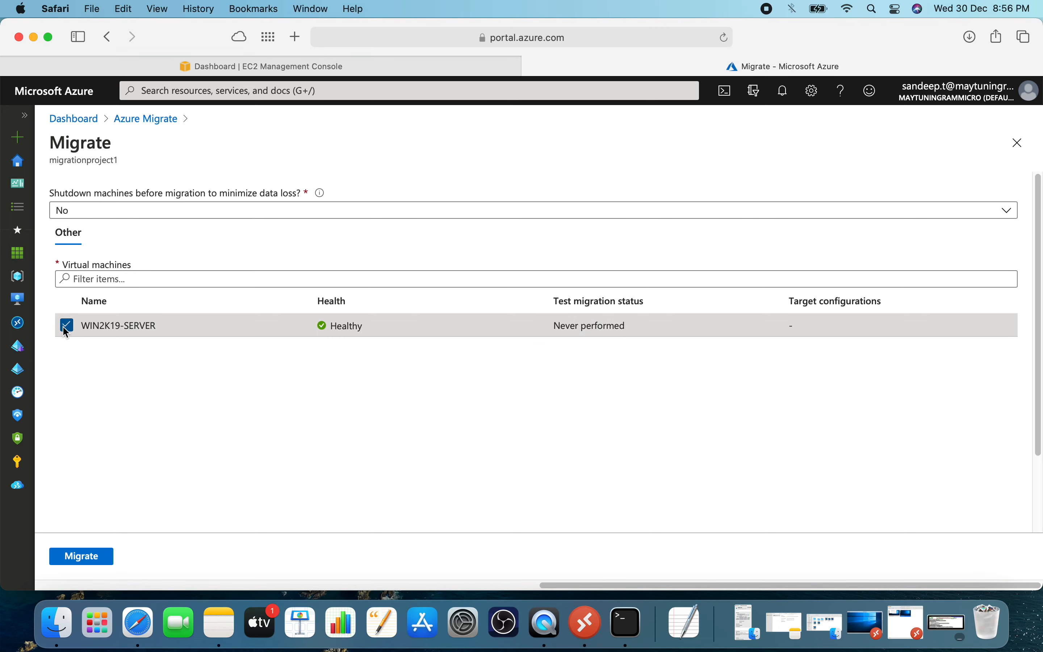
left_click(89, 558)
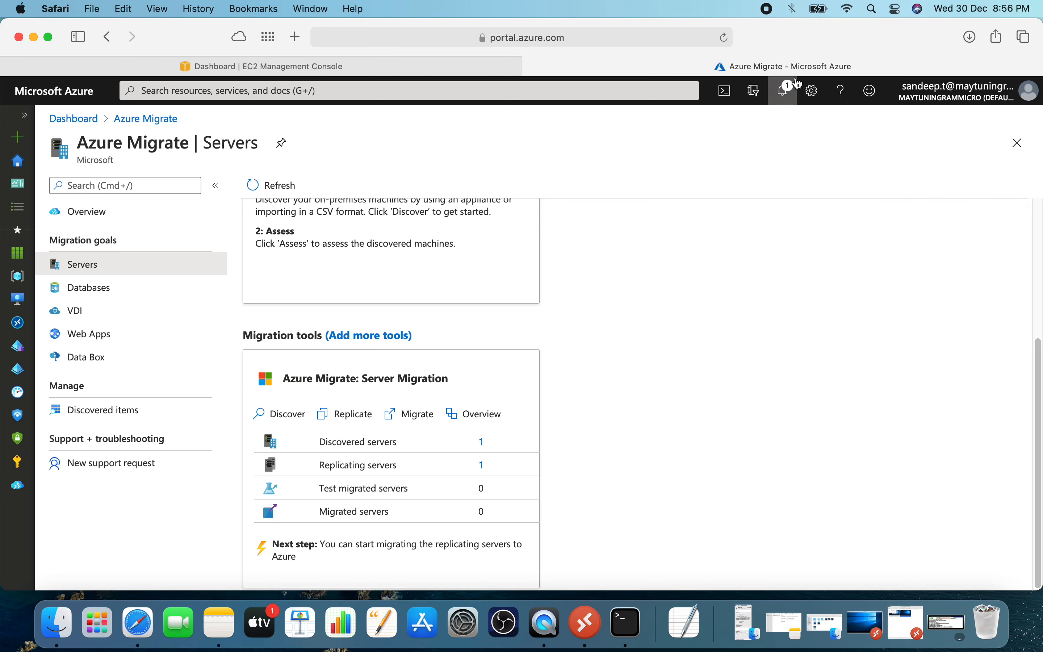
left_click(785, 89)
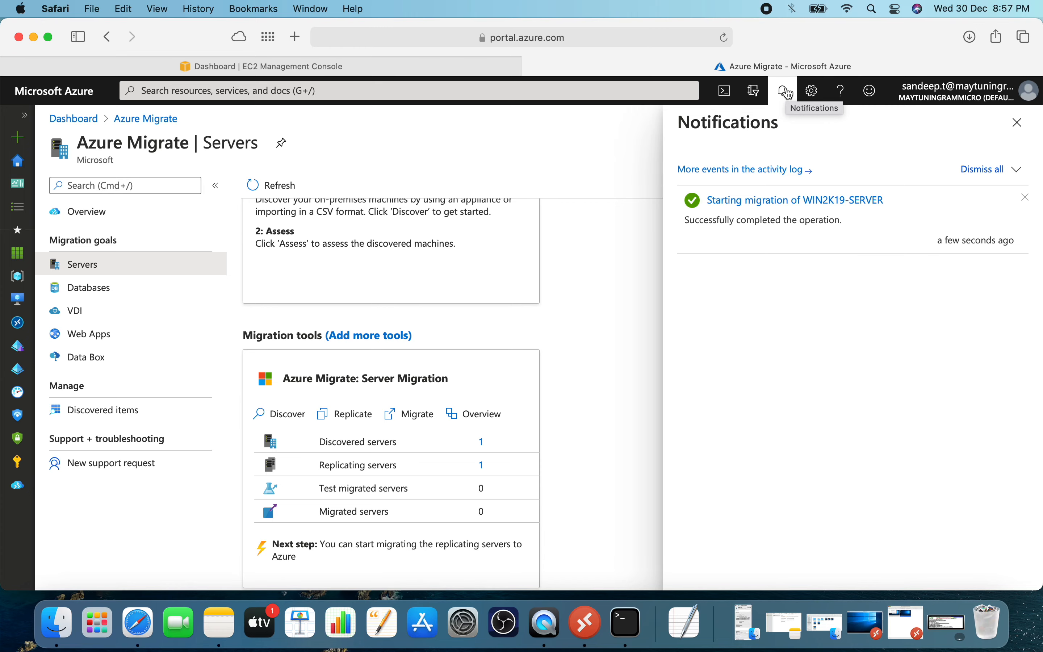
Find the migrated WIN2K19-SERVER virtual machine in the migrationproject1 resource group and open it.
left_click(18, 283)
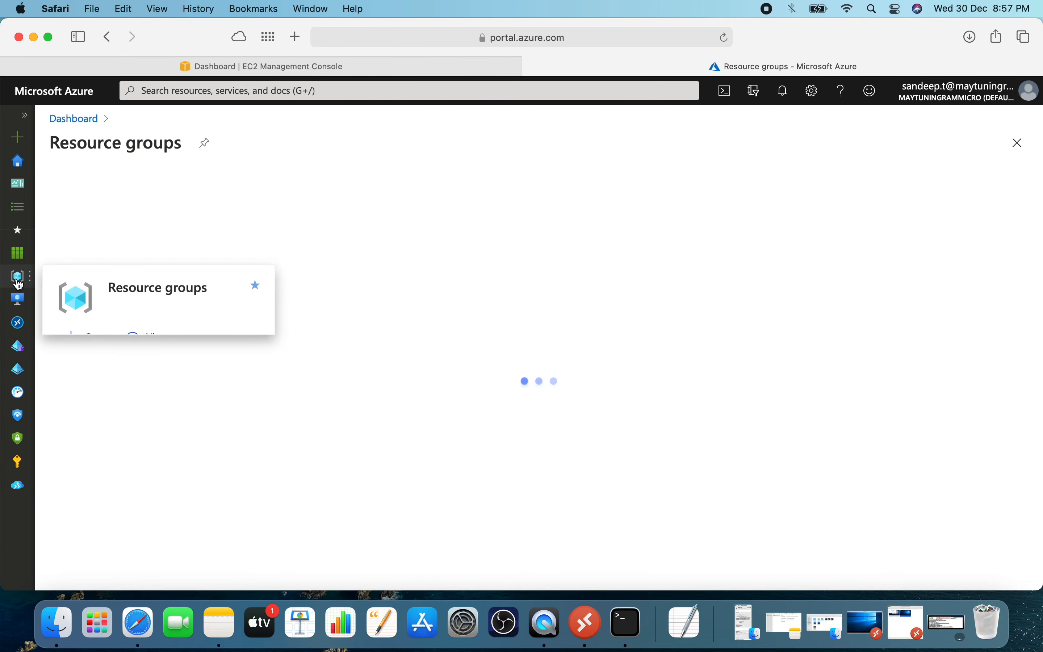
scroll(168, 345, "down", 15)
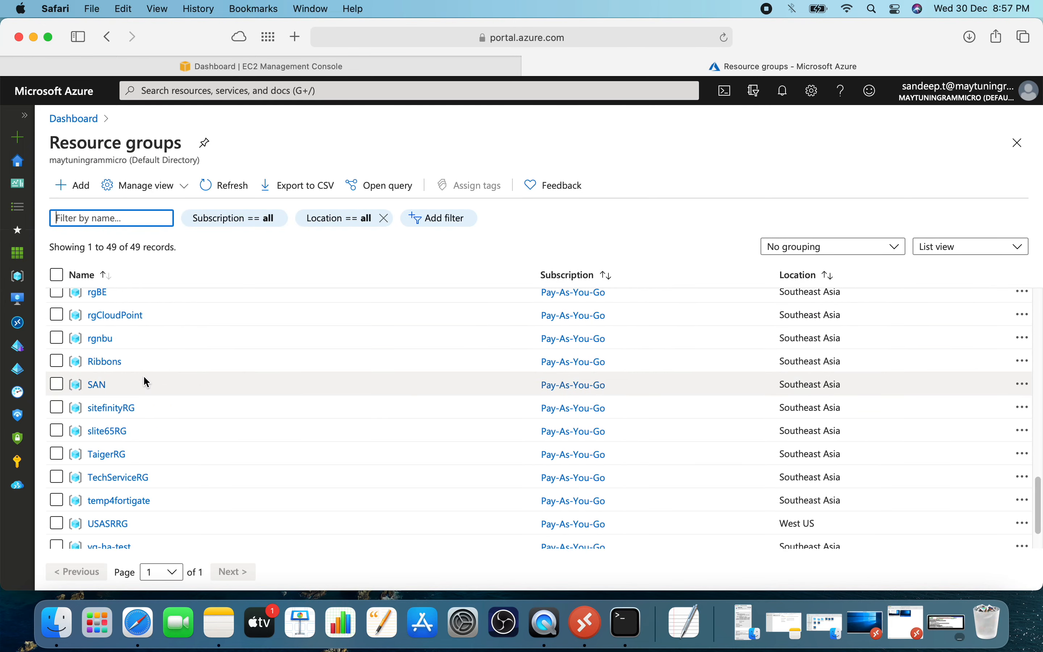
scroll(147, 384, "down", 3)
scroll(143, 374, "up", 1)
scroll(140, 371, "up", 10)
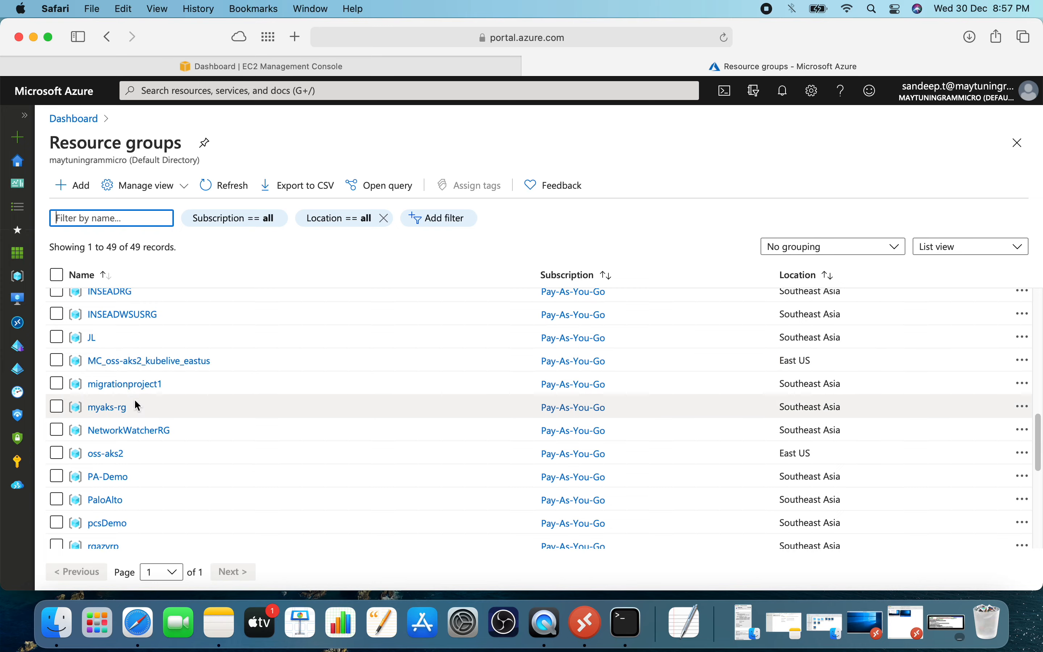
left_click(134, 382)
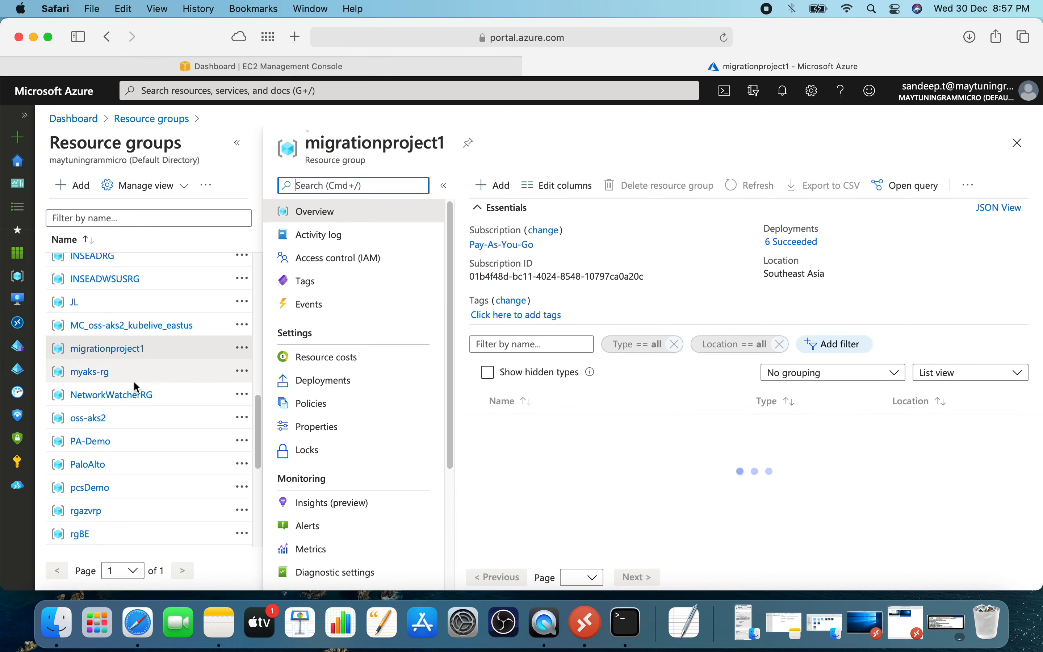
scroll(647, 471, "down", 1)
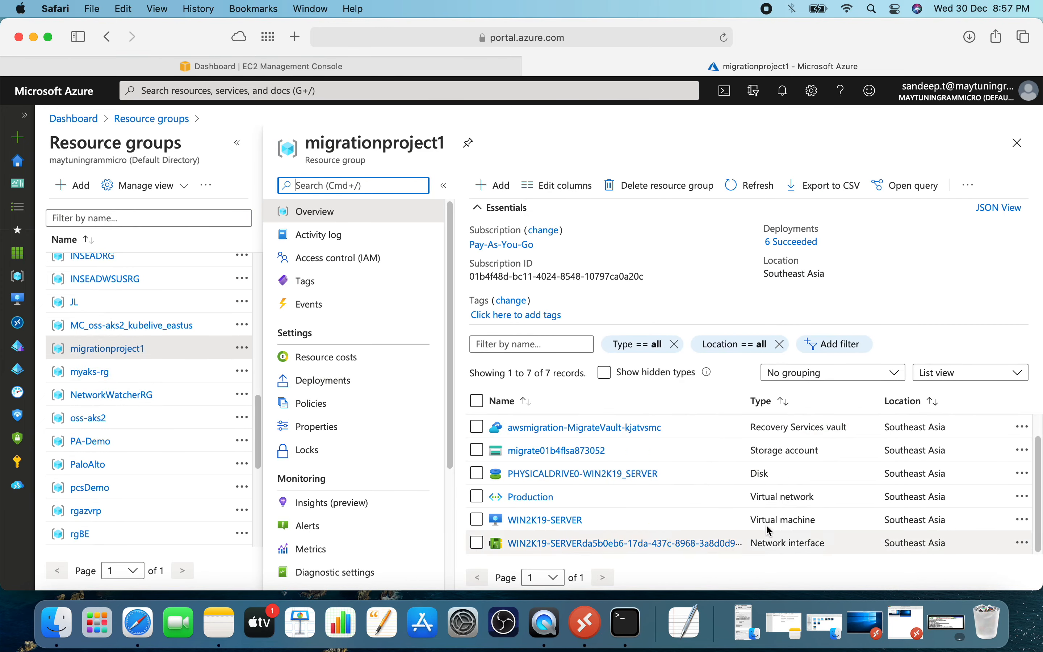
left_click(546, 521)
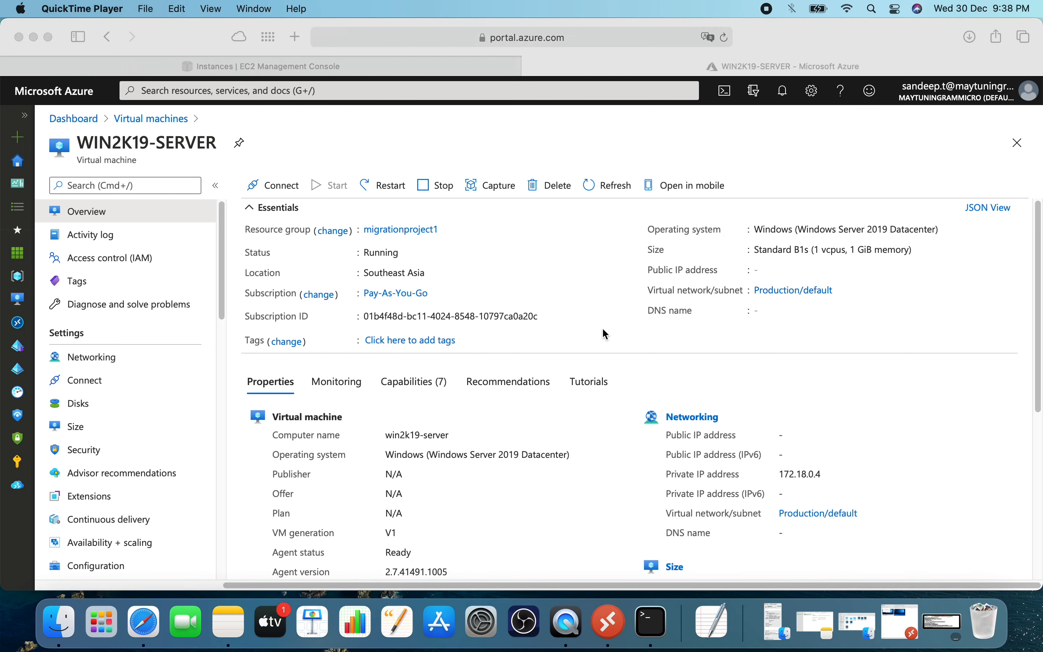
Open the IP configuration of WIN2K19-SERVER's network interface from the virtual machine's networking settings.
left_click(110, 357)
left_click(106, 356)
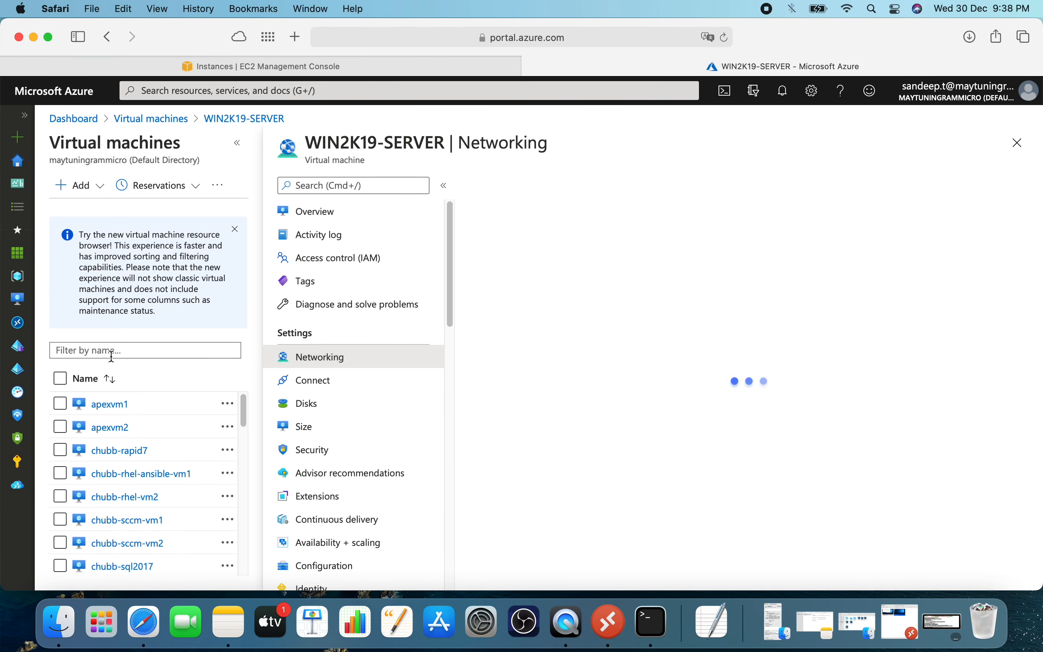
left_click(661, 292)
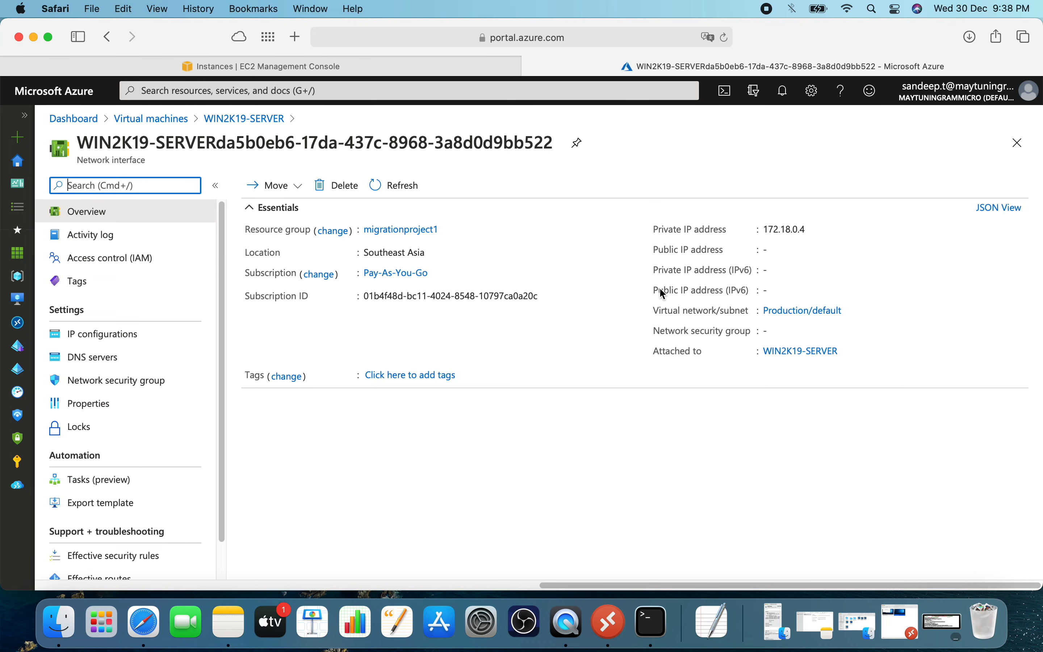
left_click(128, 340)
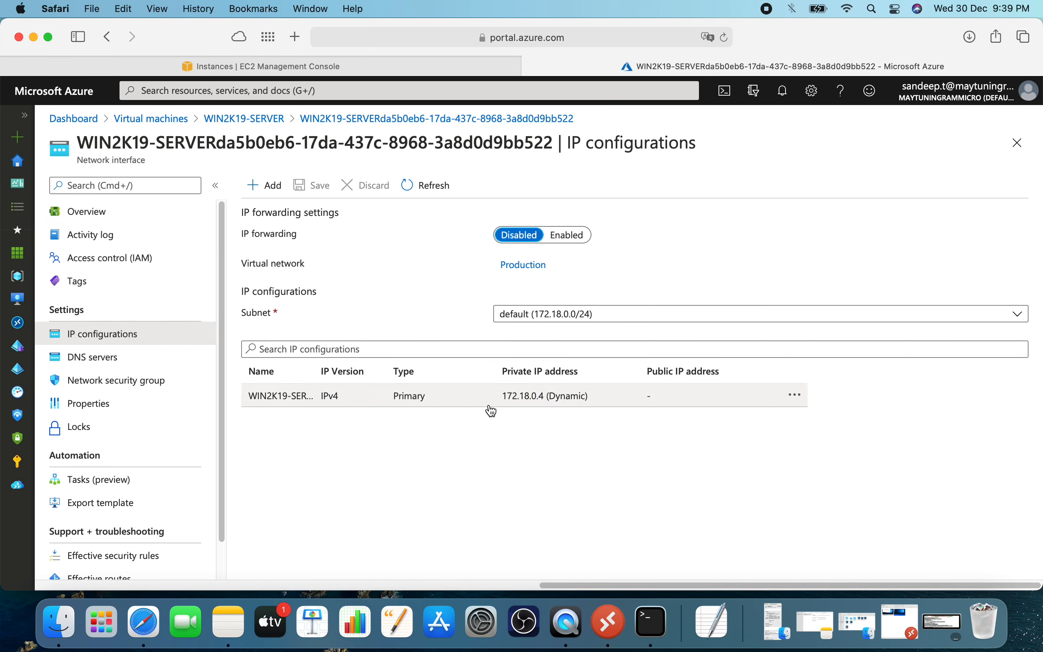
left_click(443, 403)
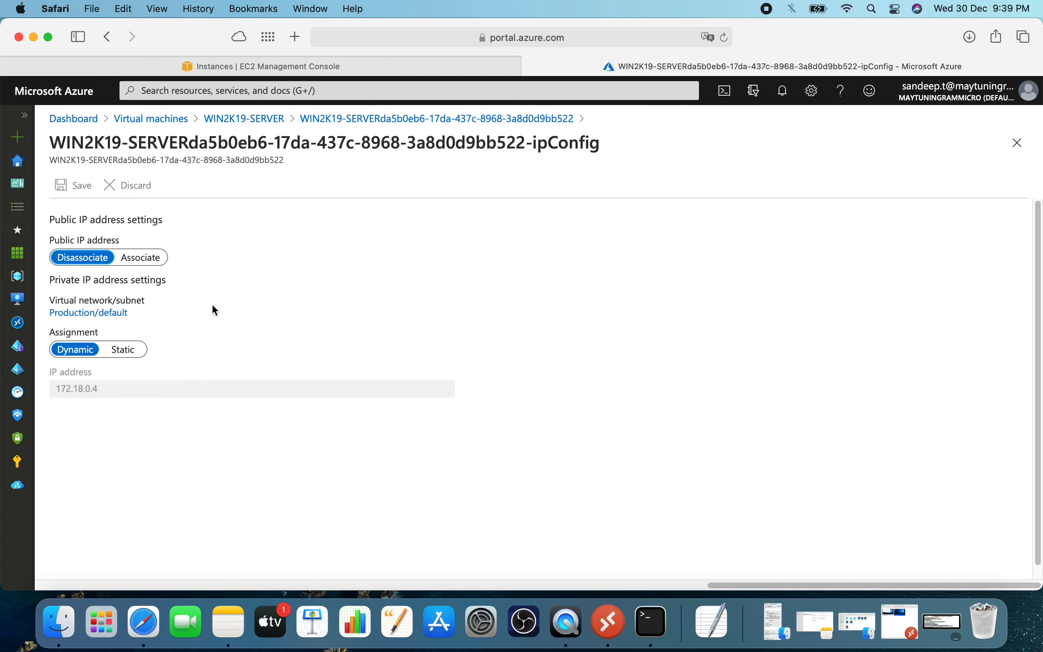
Associate a new Basic, dynamic public IP address named win2k19-server-IP with the IP configuration, save it and check the notifications.
left_click(142, 264)
left_click(149, 301)
left_click(352, 273)
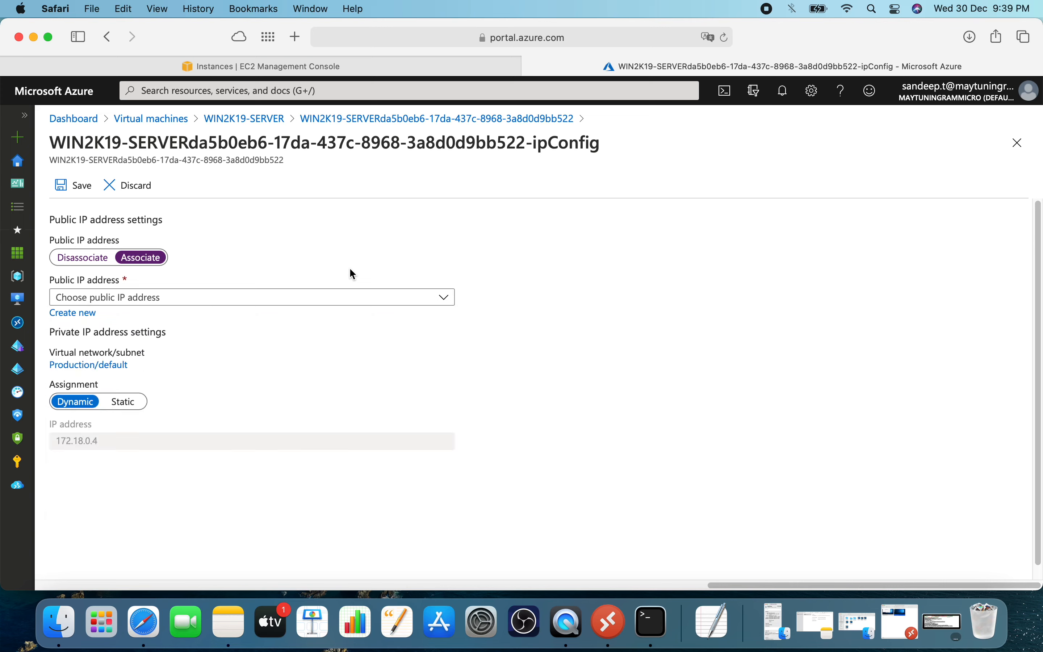
left_click(88, 317)
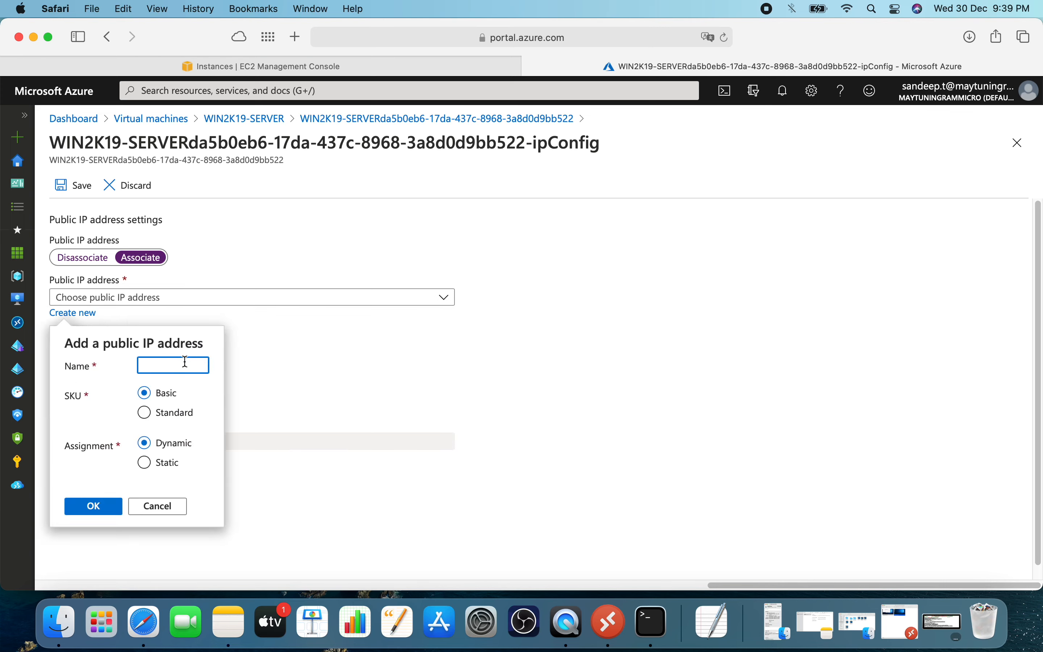
type("win2")
type("k19-serve")
type("r-")
type("IP")
left_click(93, 509)
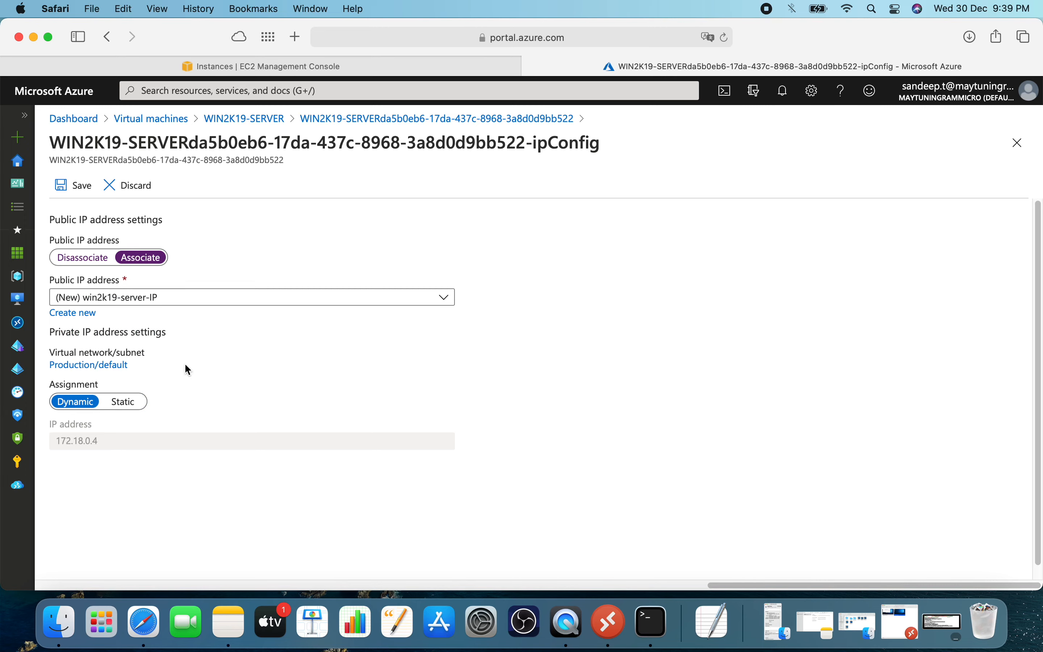
left_click(76, 193)
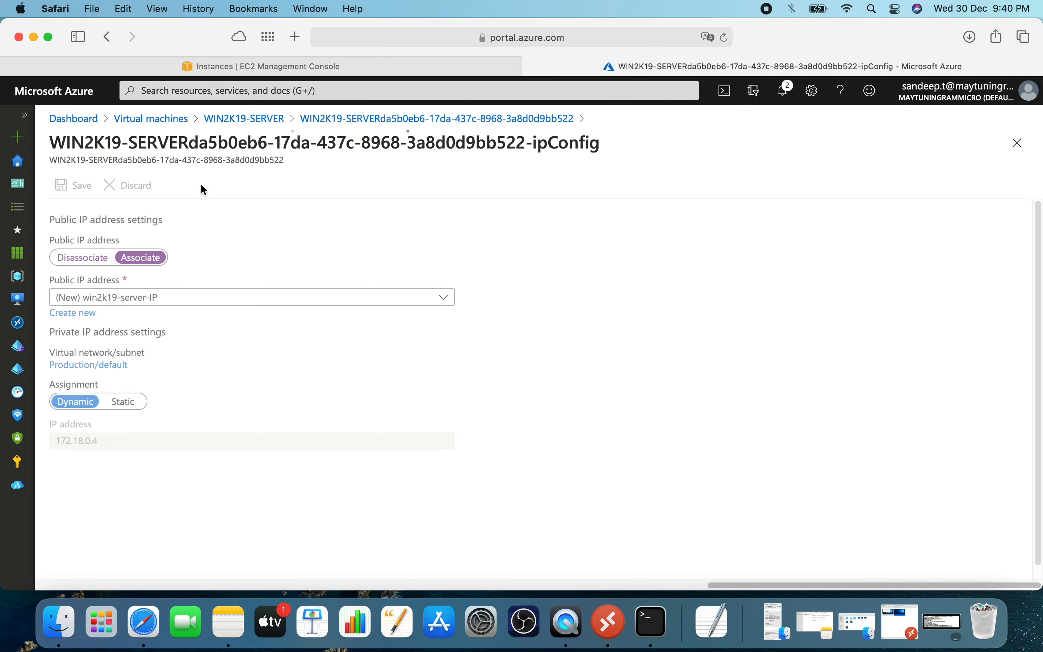
left_click(785, 92)
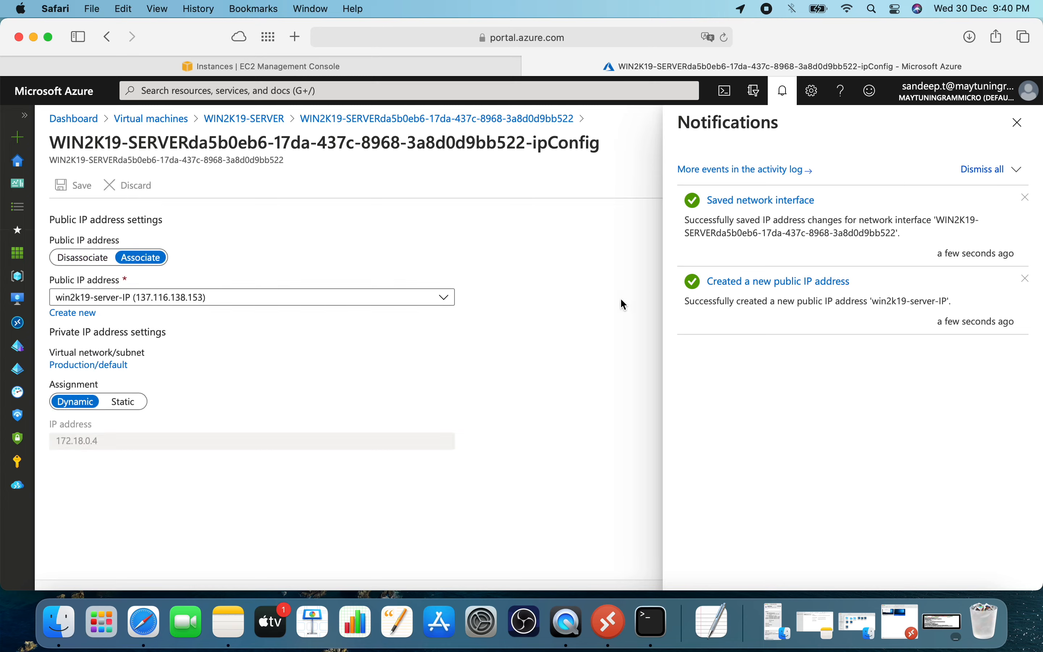
Return to the WIN2K19-SERVER overview through the virtual machines list and copy its public IP address.
left_click(240, 118)
left_click(1018, 123)
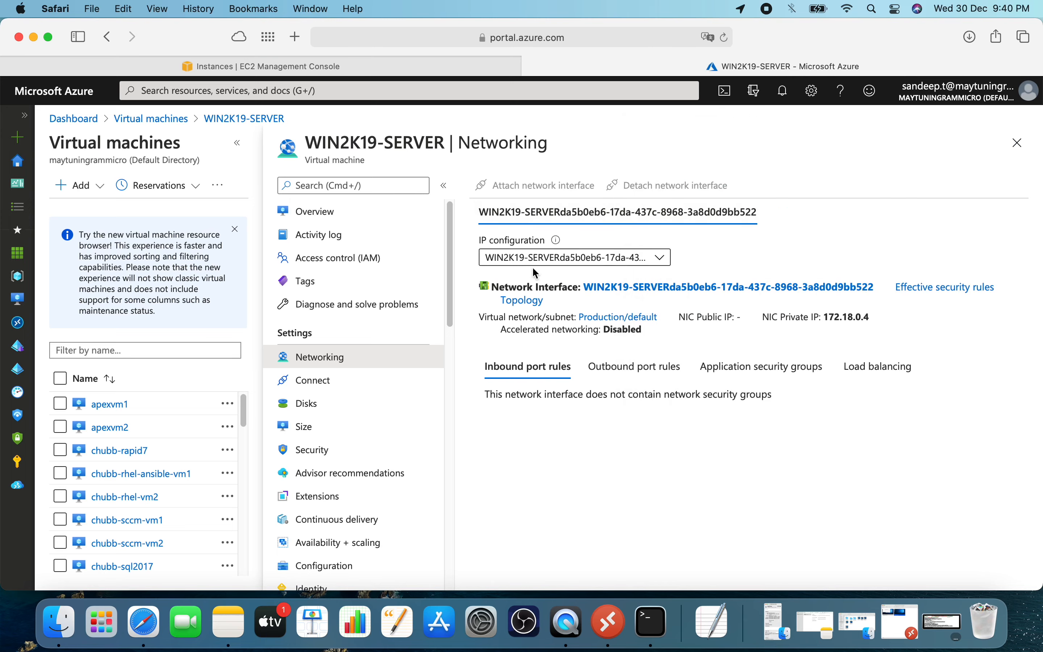
left_click(164, 117)
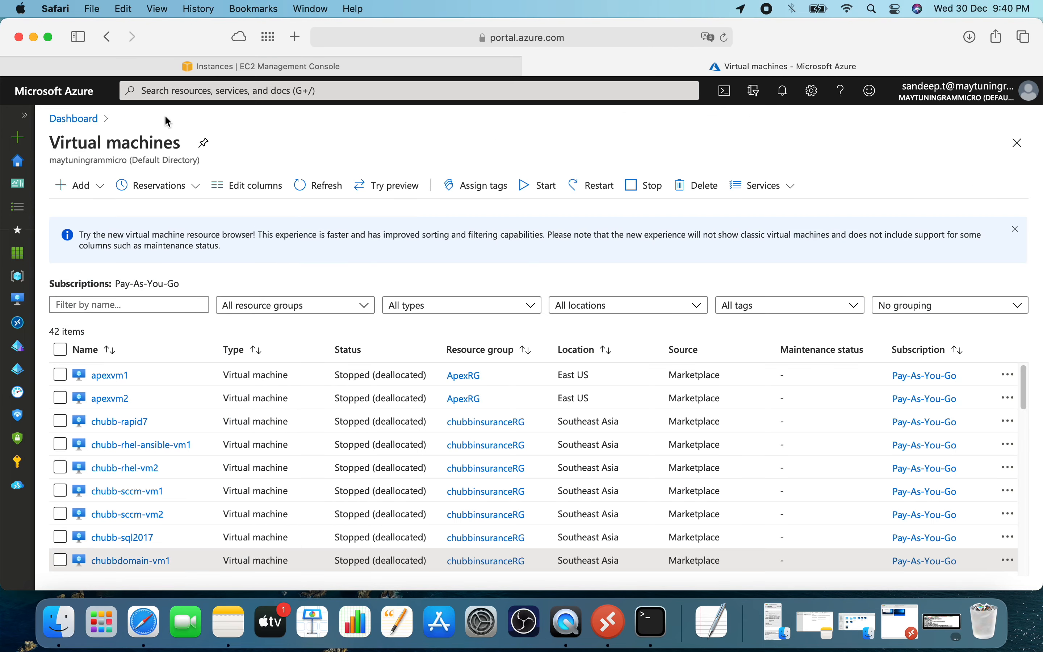
scroll(145, 551, "down", 20)
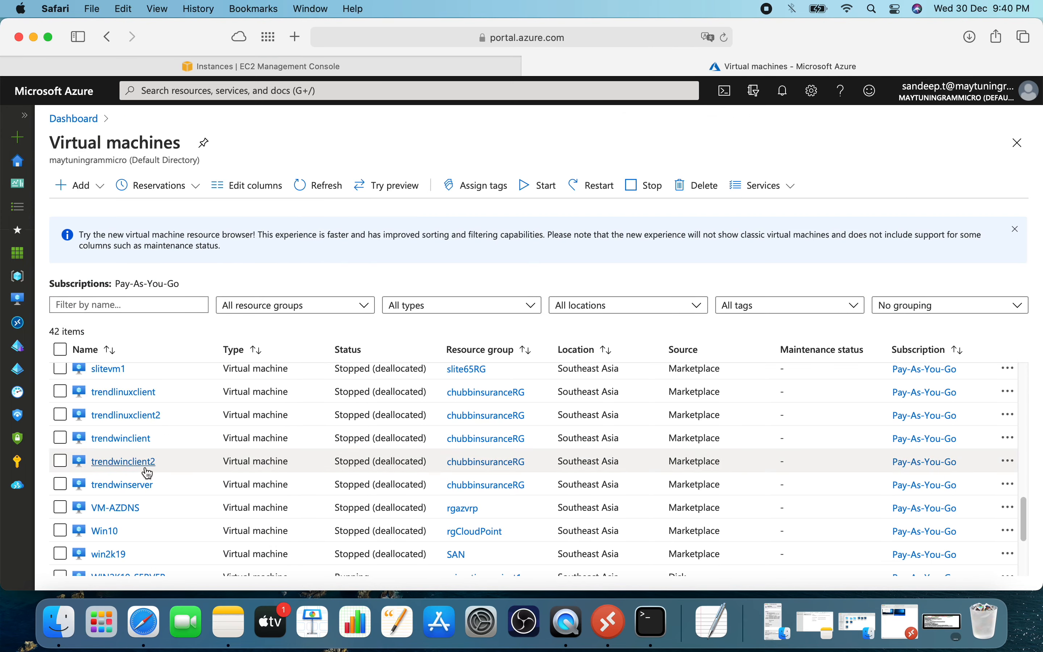
left_click(135, 425)
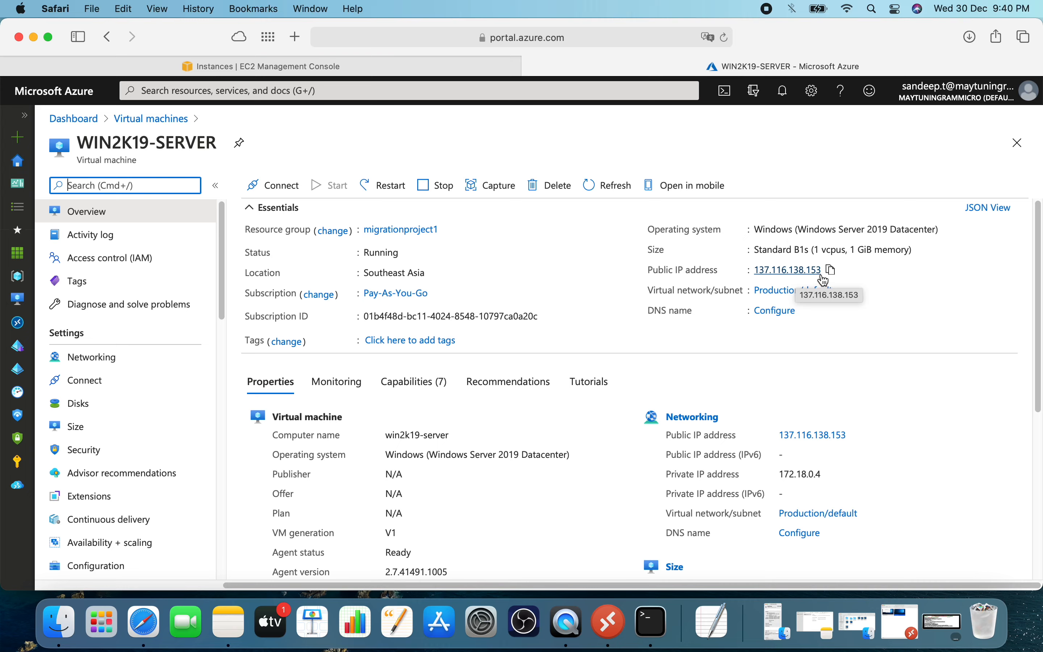
left_click(834, 274)
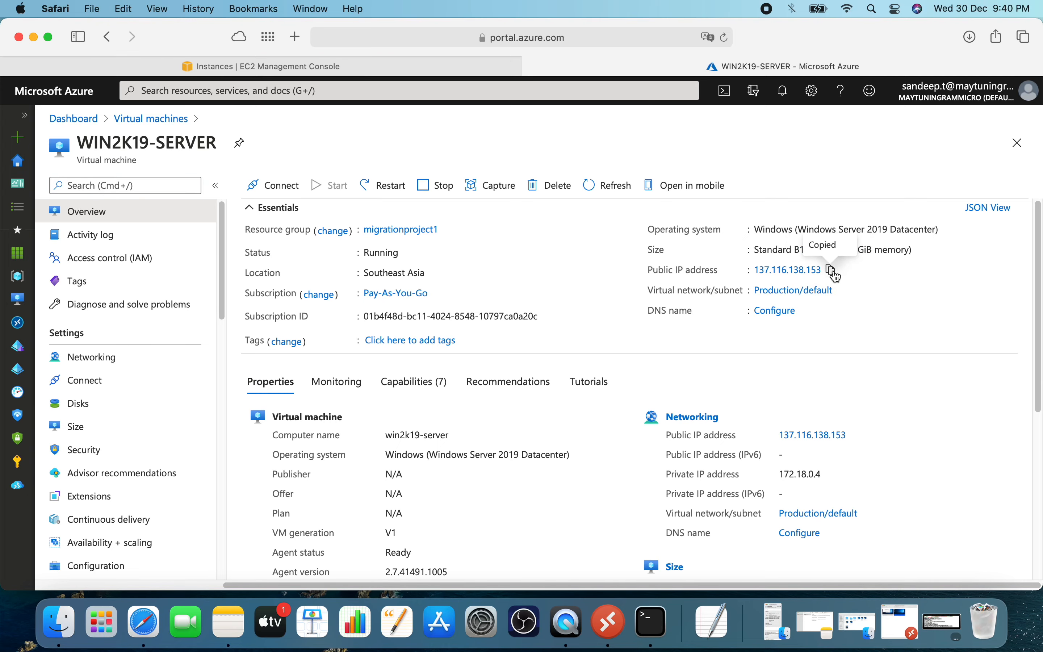
Switch to Microsoft Remote Desktop and set the win2k19-server connection's PC name to the copied address 137.116.138.153.
left_click(611, 623)
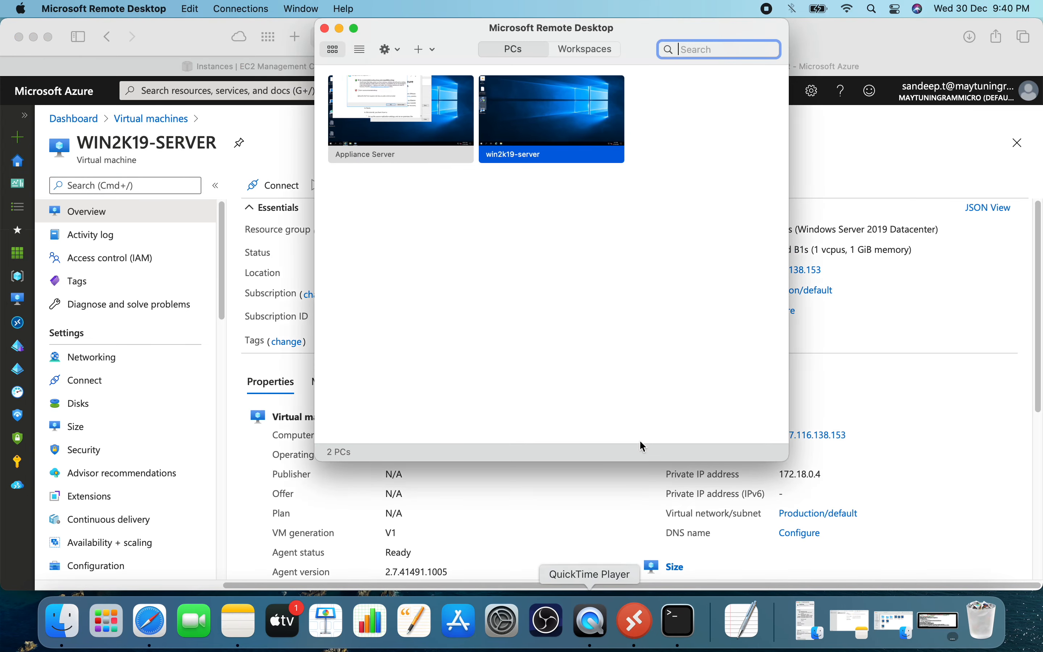
right_click(559, 123)
left_click(590, 164)
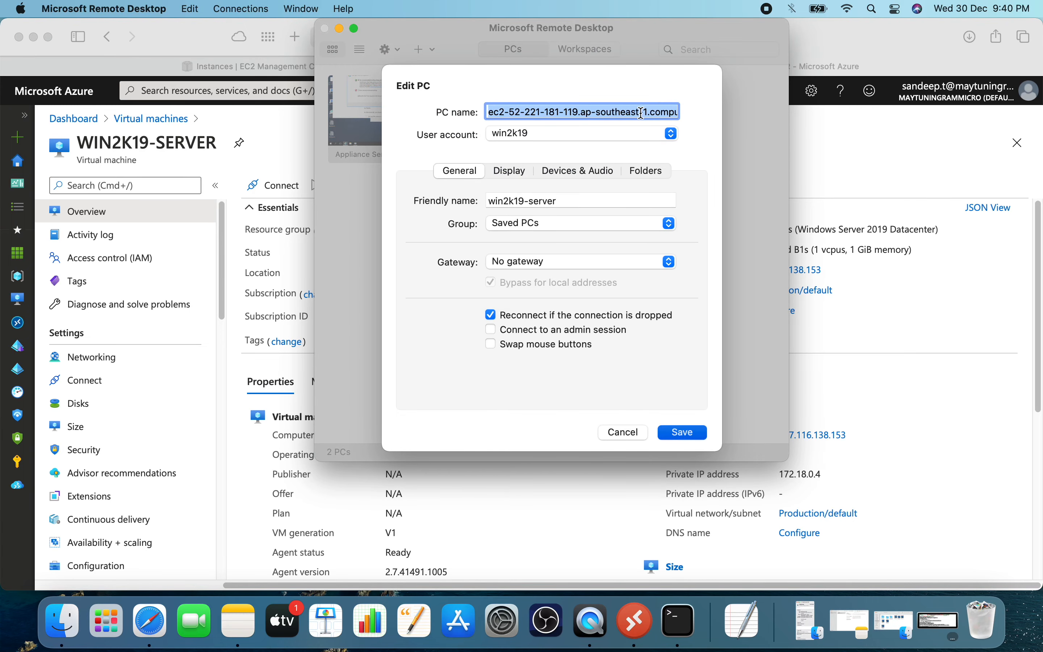
key("BackSpace")
key("super+v")
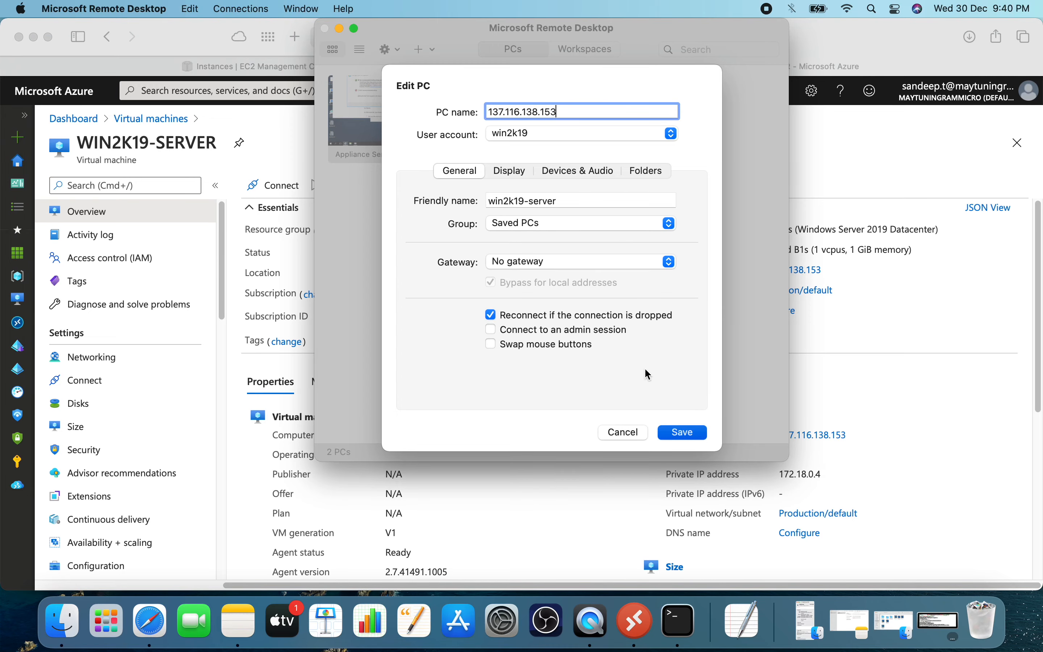
left_click(685, 434)
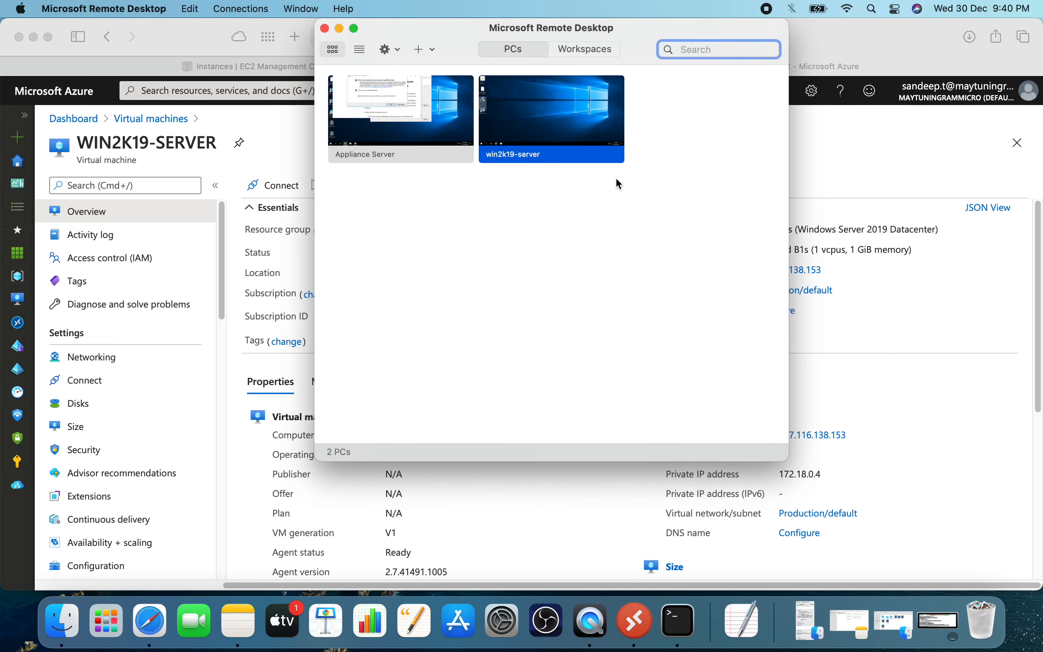
Connect to win2k19-server over remote desktop, accept the unverified certificate and toggle the session window's full-screen view.
double_click(556, 122)
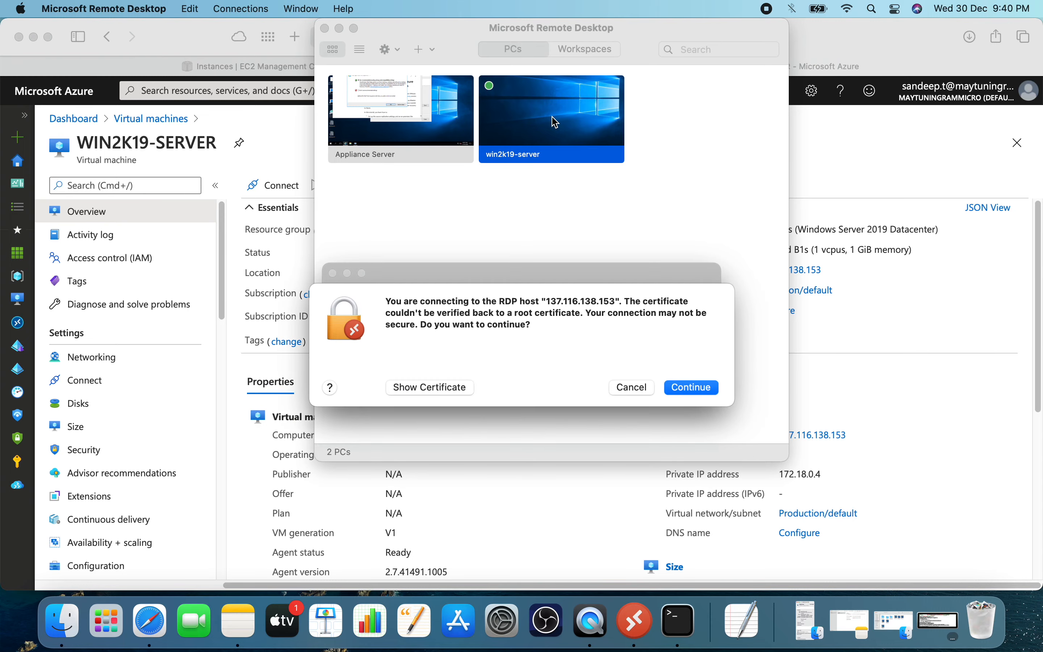
left_click(692, 387)
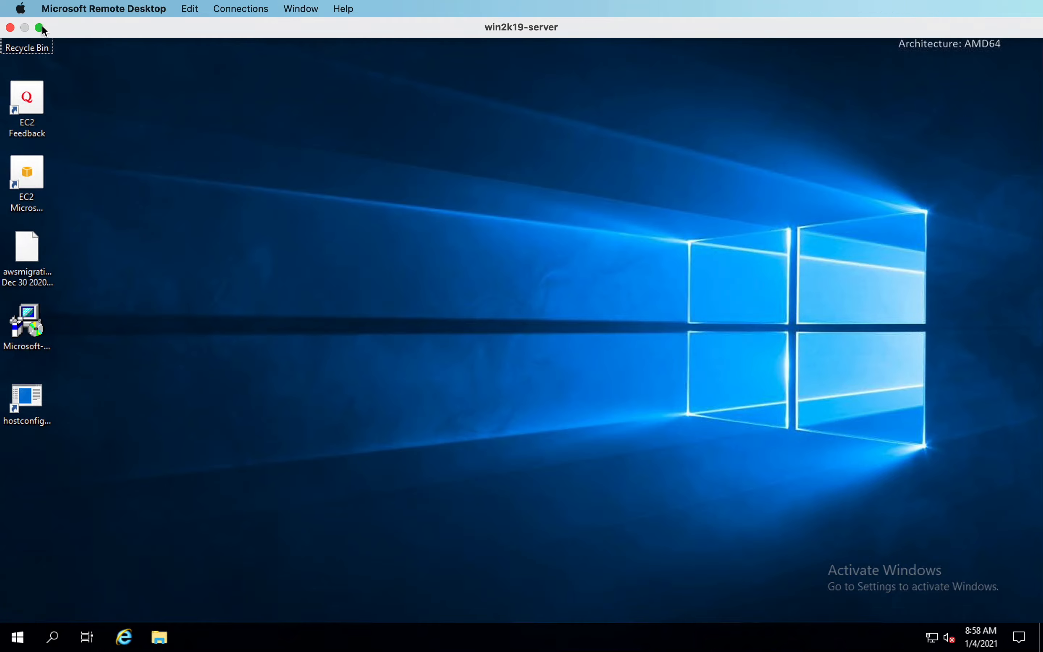
left_click(39, 25)
Switch to Safari, deselect the Appliance Server instance and review the documentation on the Linux root account and the Linux AWS VM installation.
left_click(145, 621)
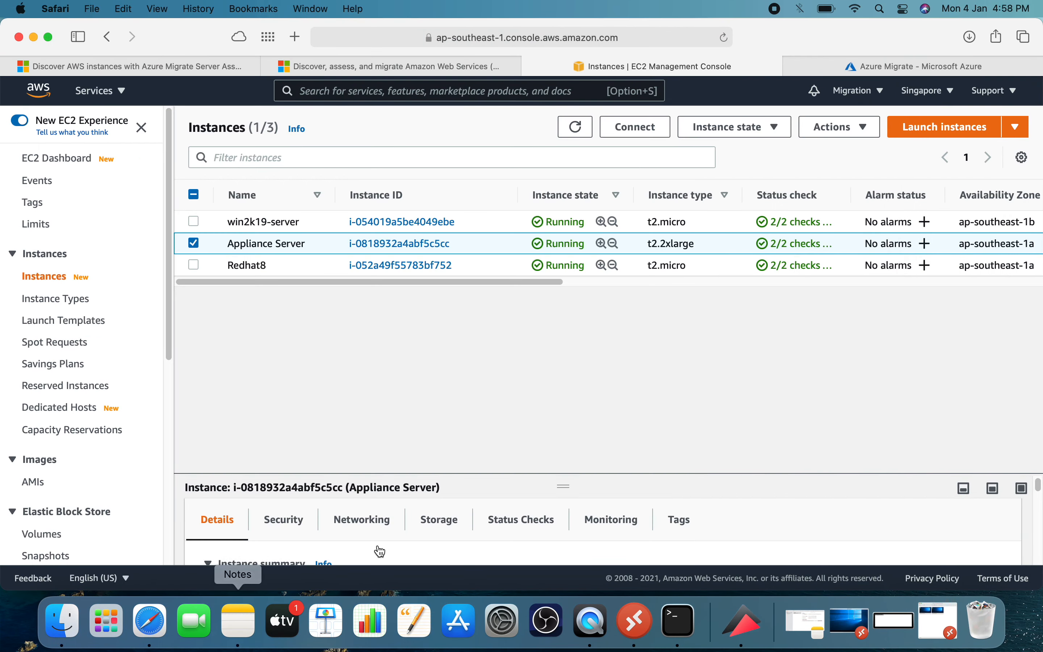
left_click(195, 244)
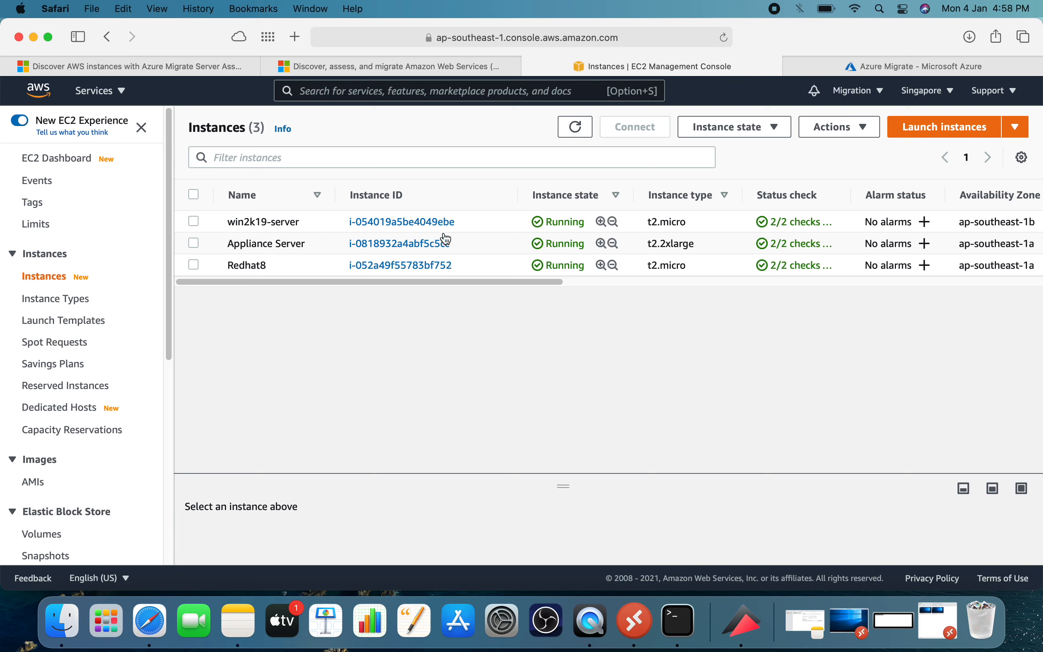
left_click(198, 66)
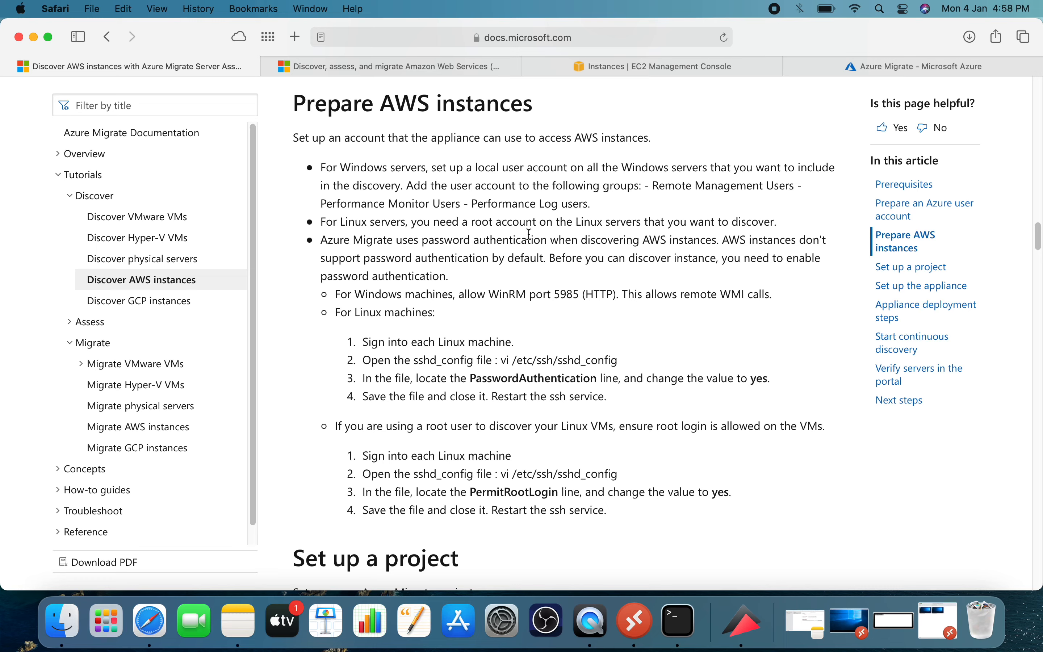
left_click_drag(472, 223, 539, 224)
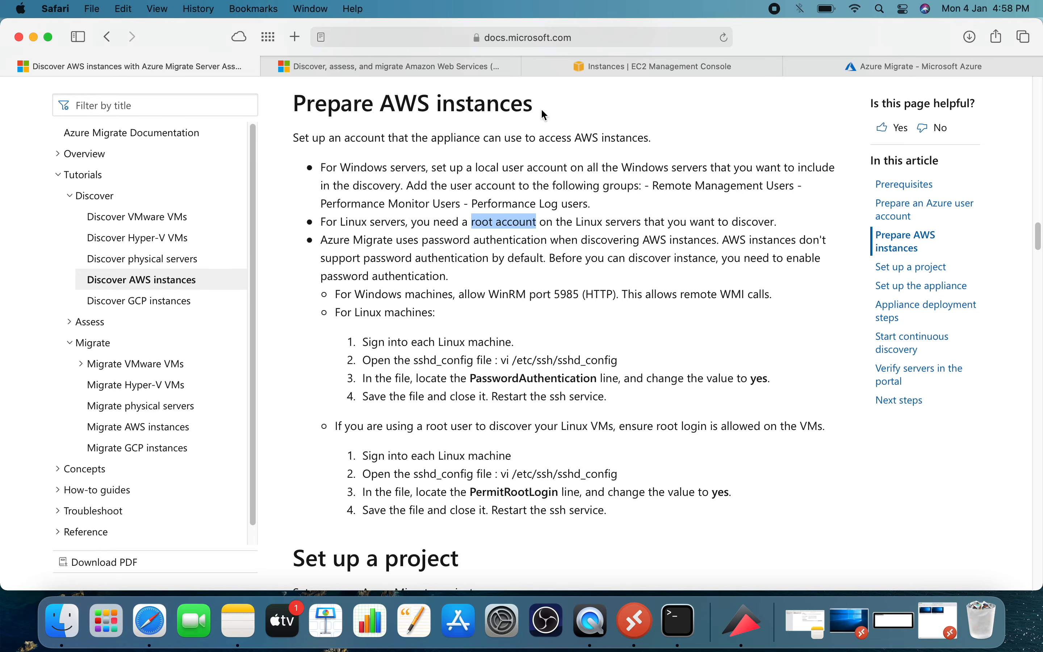
left_click(367, 68)
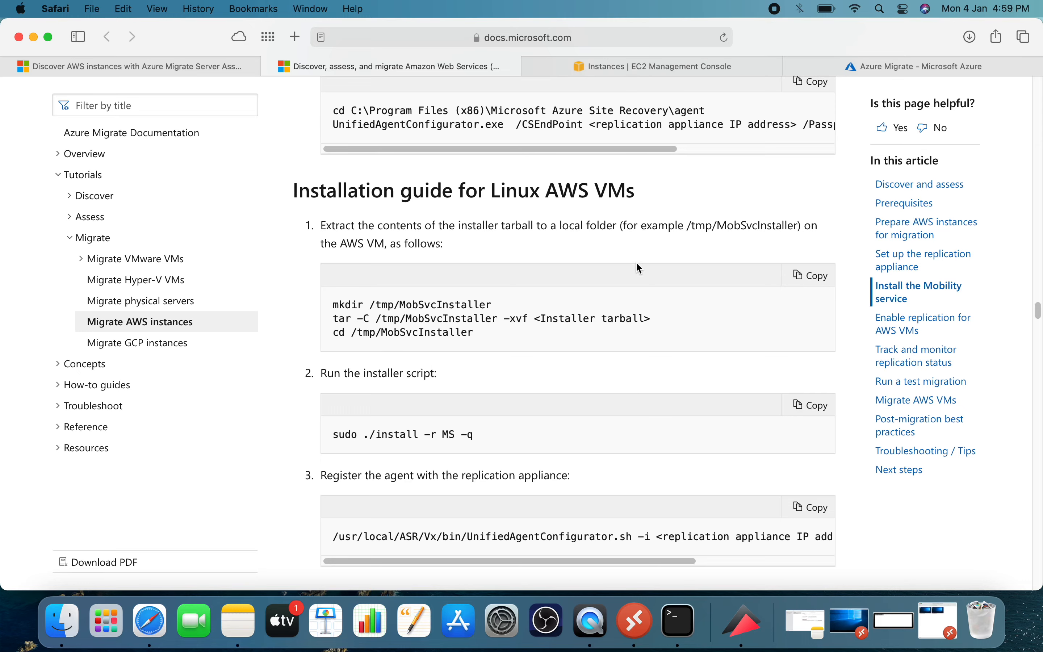
Open the Redhat8 instance's summary in the EC2 console and switch to its SSH session in Terminal.
left_click(631, 63)
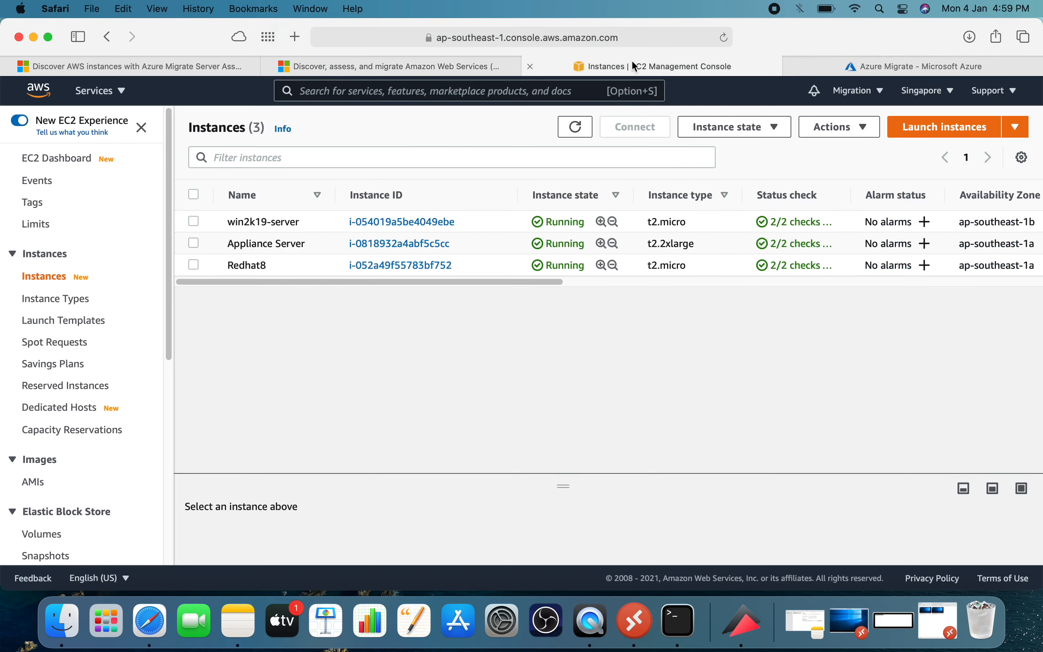
left_click(407, 266)
left_click(678, 621)
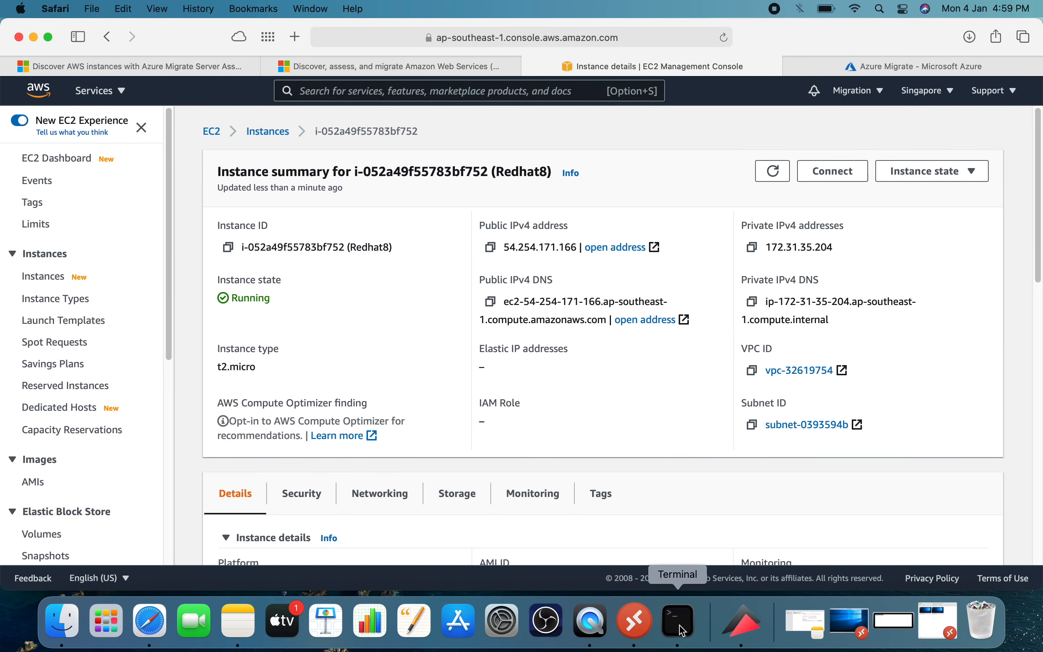
key("Up")
key("Up")
key("Up")
key("Up")
key("Up")
key("Up")
key("Up")
key("Up")
key("Up")
key("Up")
key("Up")
key("Up")
key("Up")
key("BackSpace")
key("BackSpace")
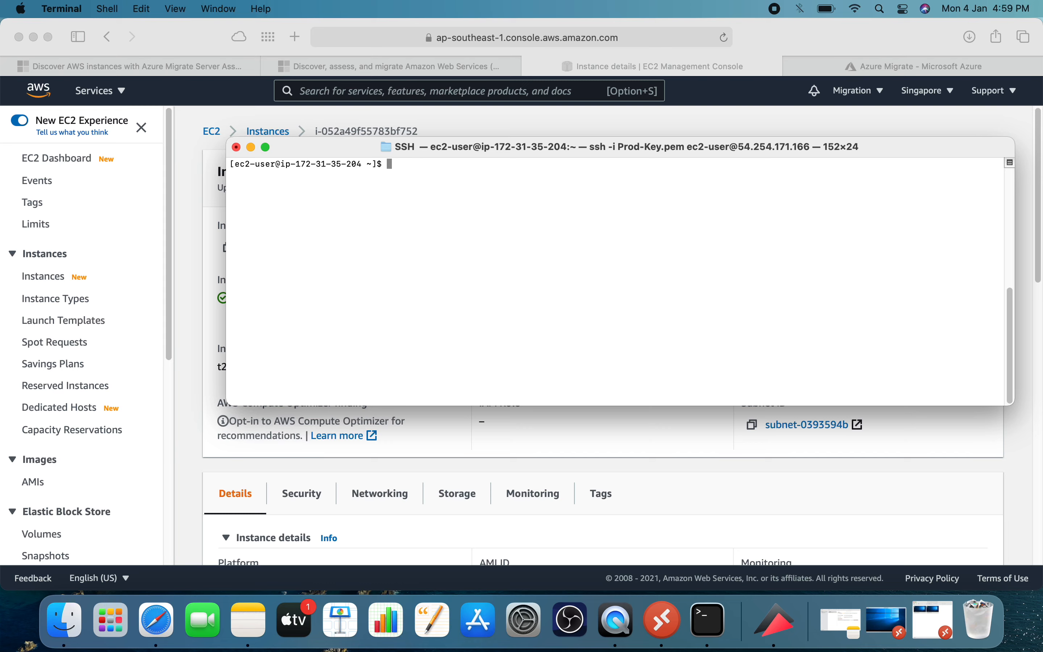
Change to the /tmp directory on the Redhat8 server and list its contents.
type("cd /tmp")
key("Return")
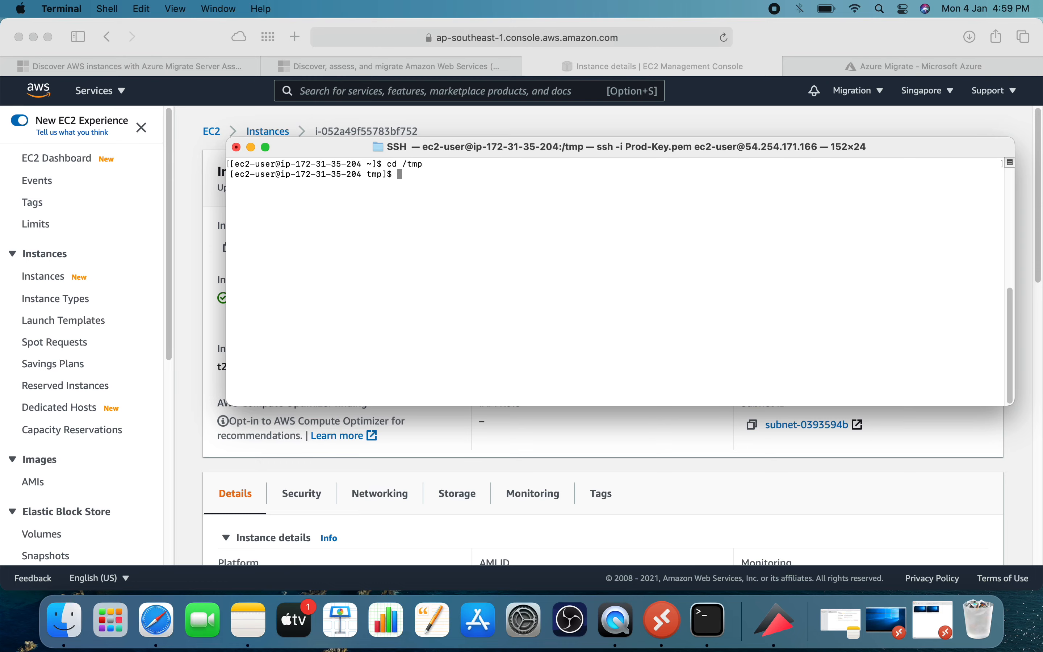
type("ls")
key("Return")
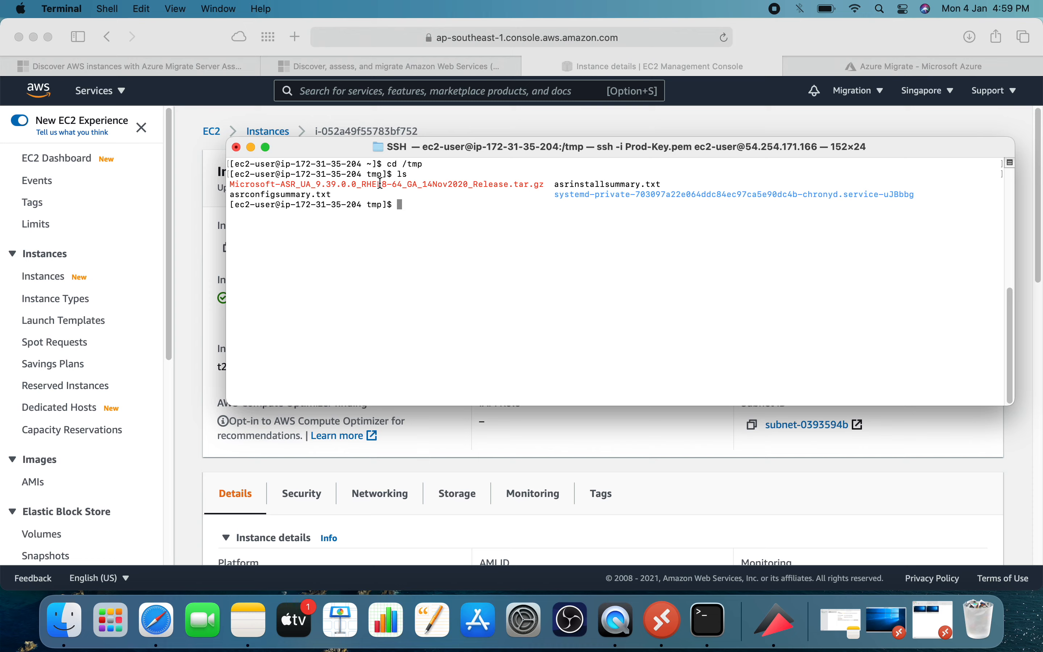
Switch to the Appliance Server remote session in full screen and open Local Disk (C:) in File Explorer.
left_click(878, 620)
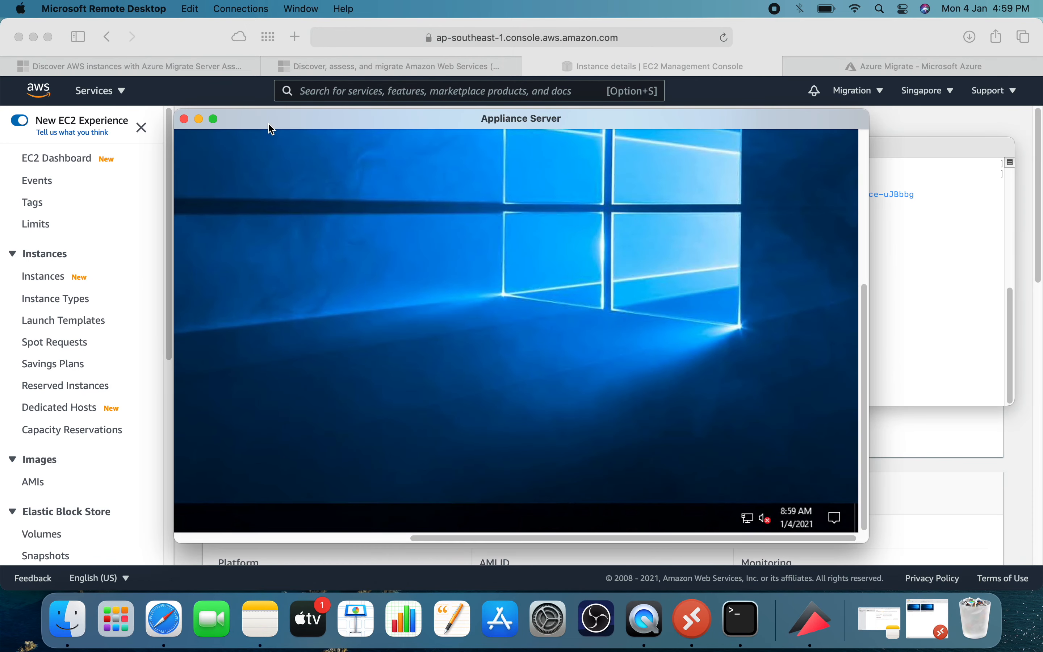
left_click(217, 122)
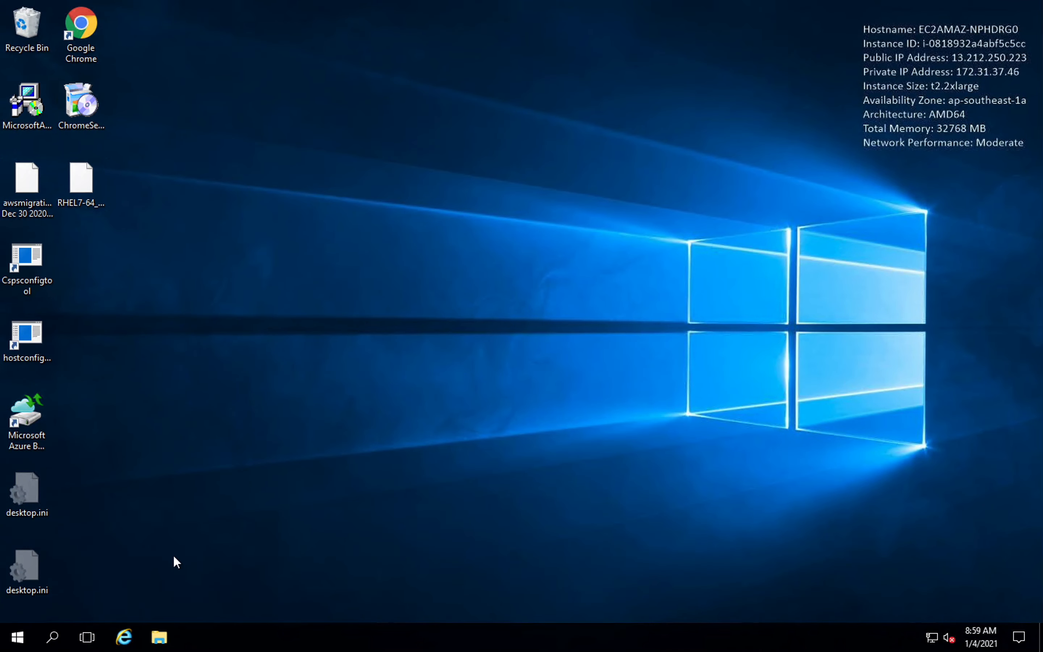
left_click(169, 642)
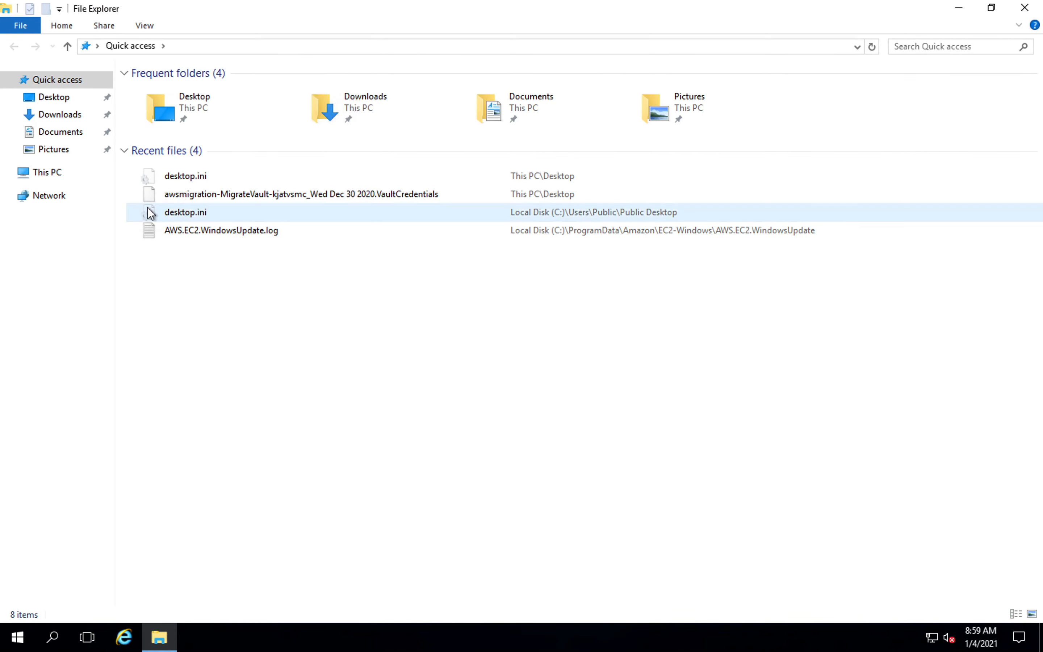
left_click(60, 179)
double_click(190, 199)
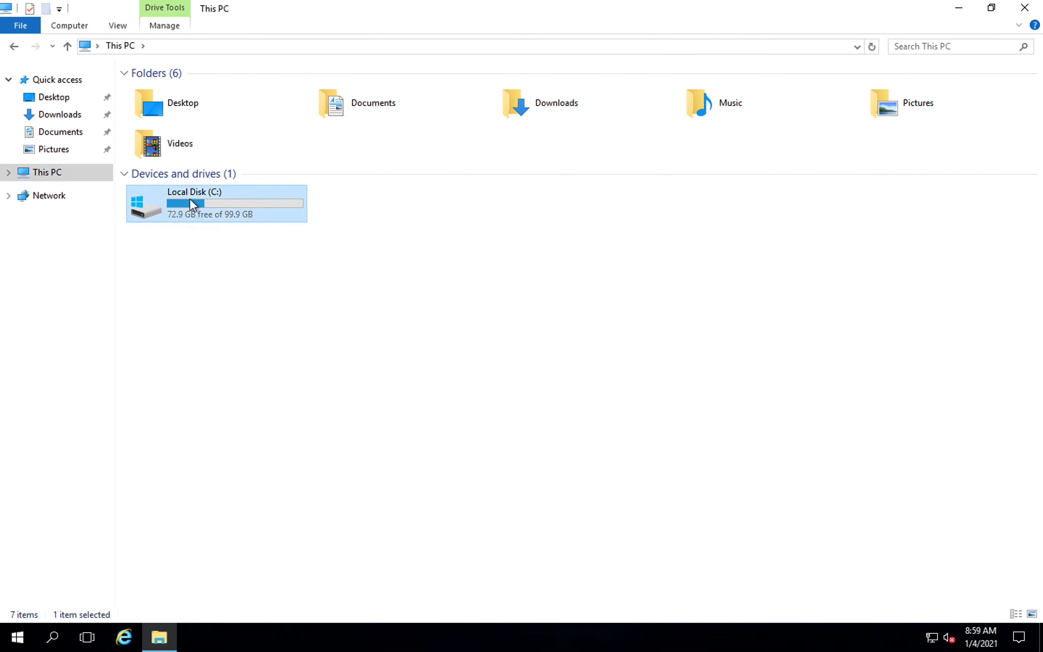
Browse to the mobility service installers in ProgramData\ASR\home\svsystems\pushinstallsvc\repository.
double_click(183, 206)
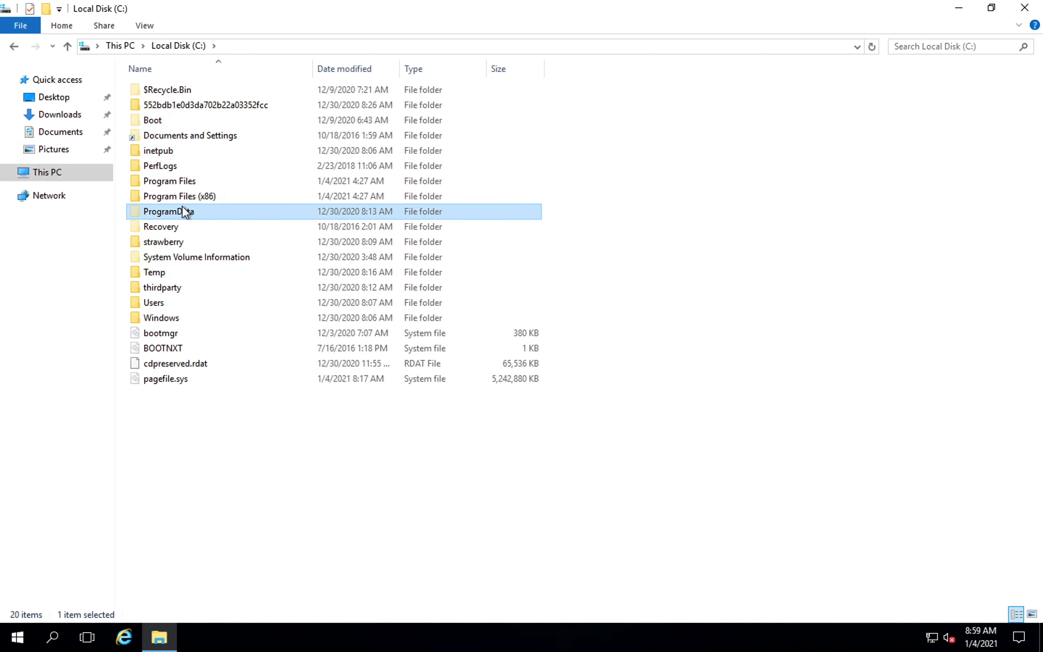
double_click(170, 121)
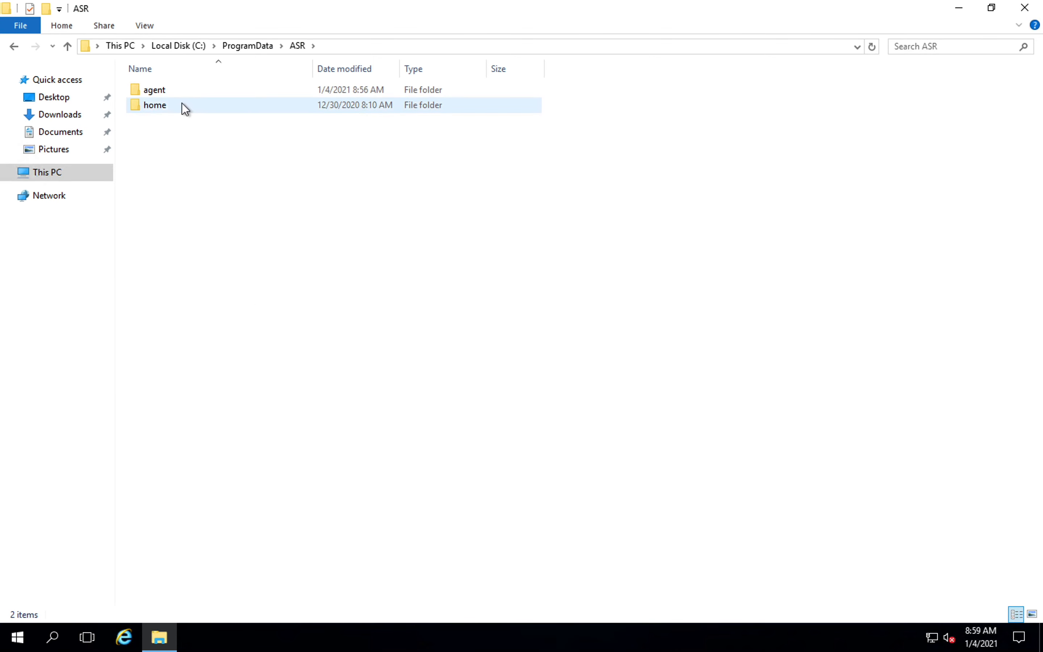
double_click(168, 106)
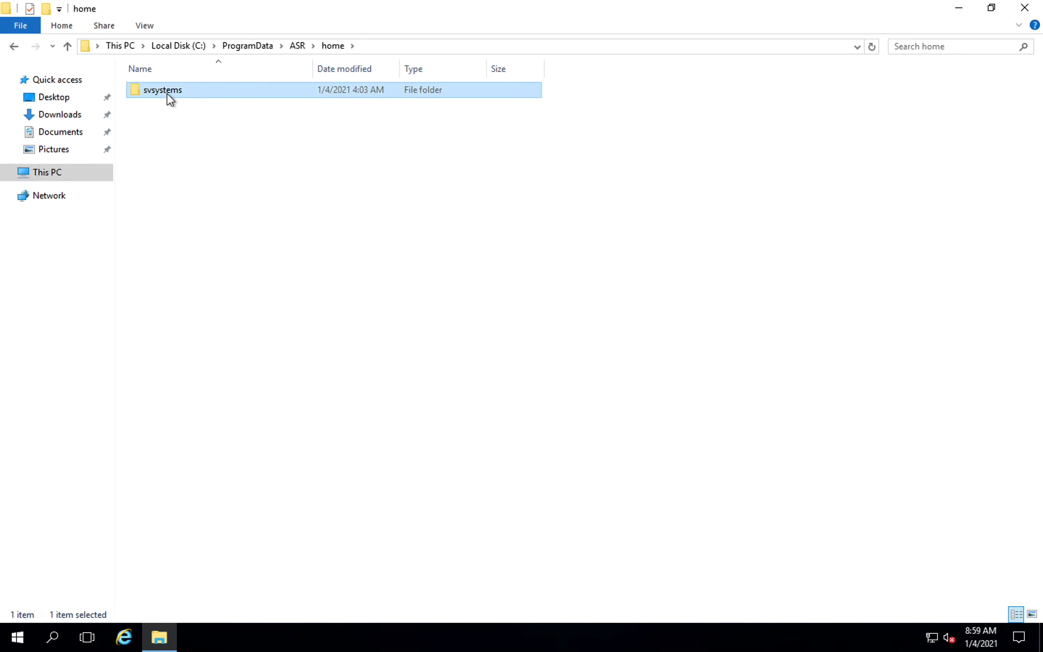
double_click(168, 93)
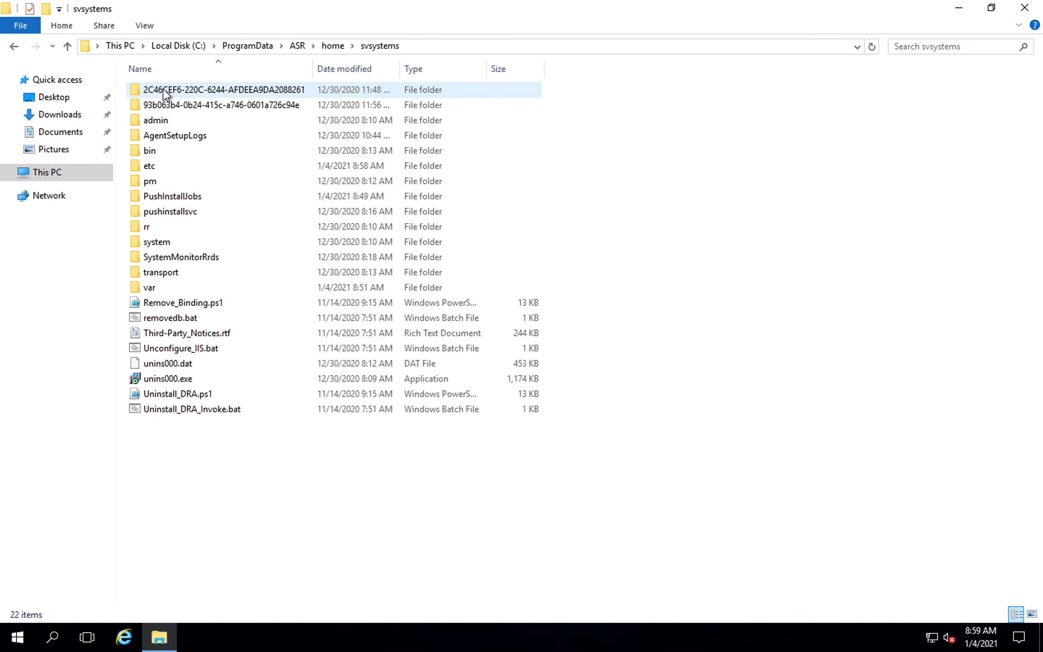
double_click(174, 210)
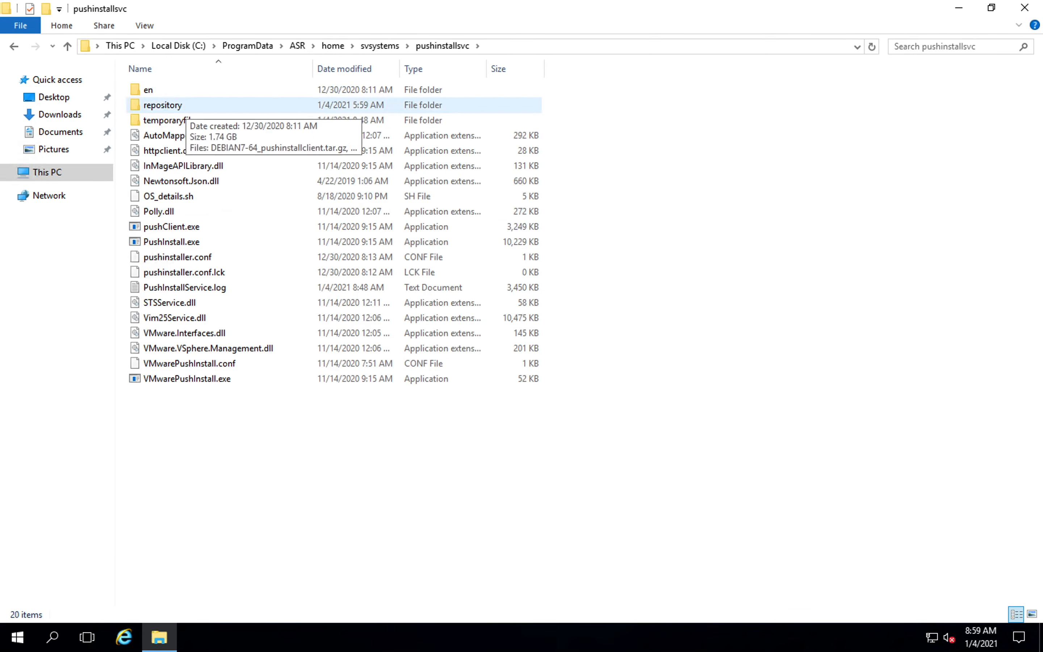
double_click(186, 107)
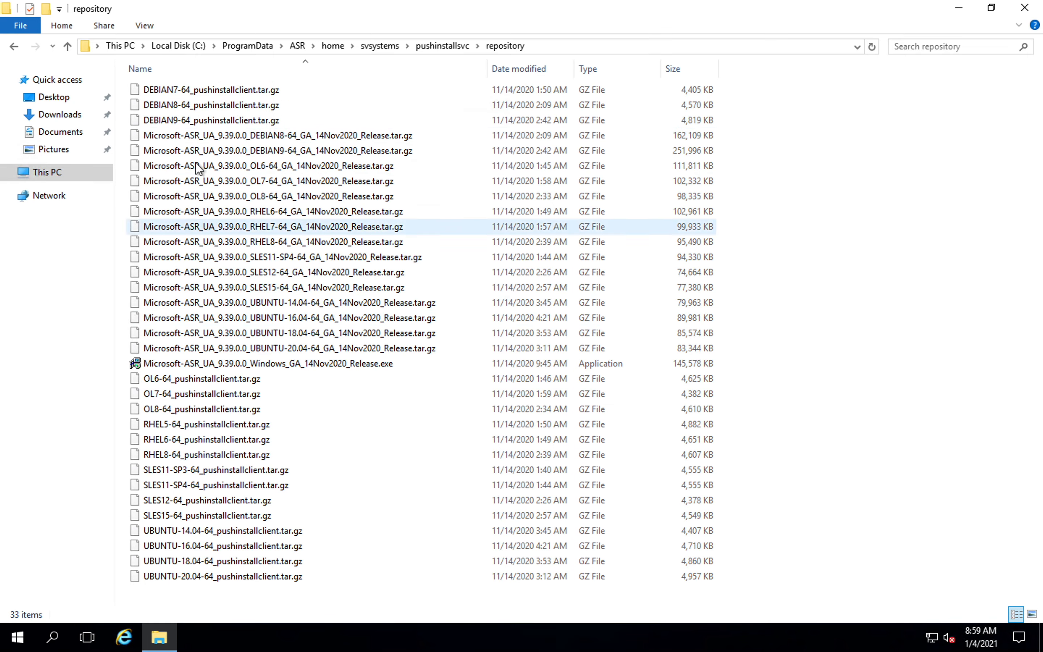
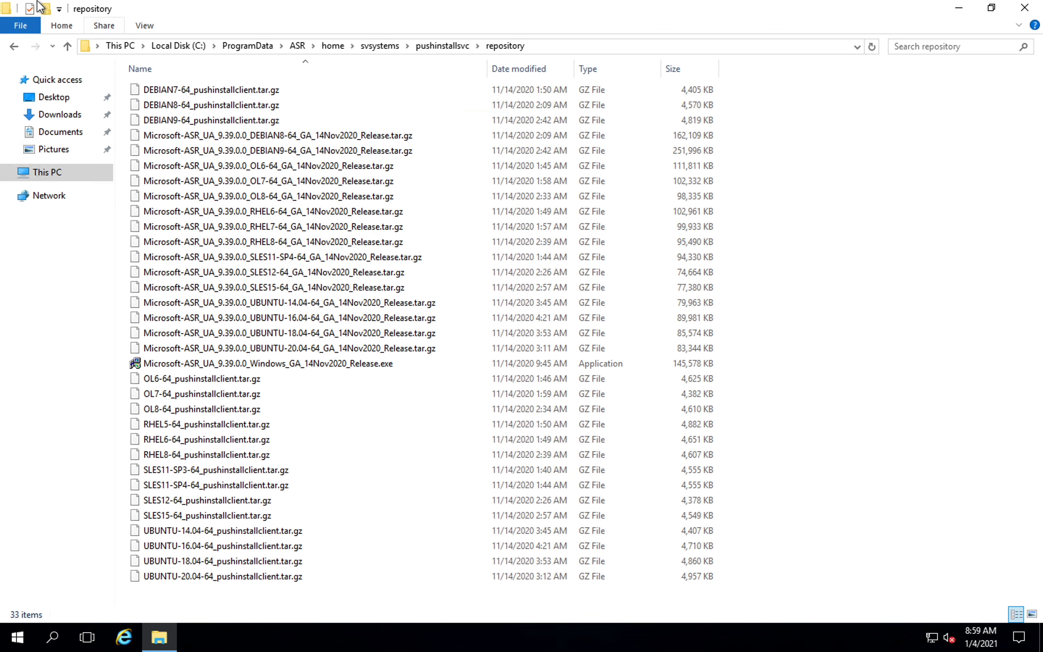
Exit full screen on the Appliance Server session and minimise it and the win2k19-server window to return to the SSH session in Terminal.
mouse_move(18, 5)
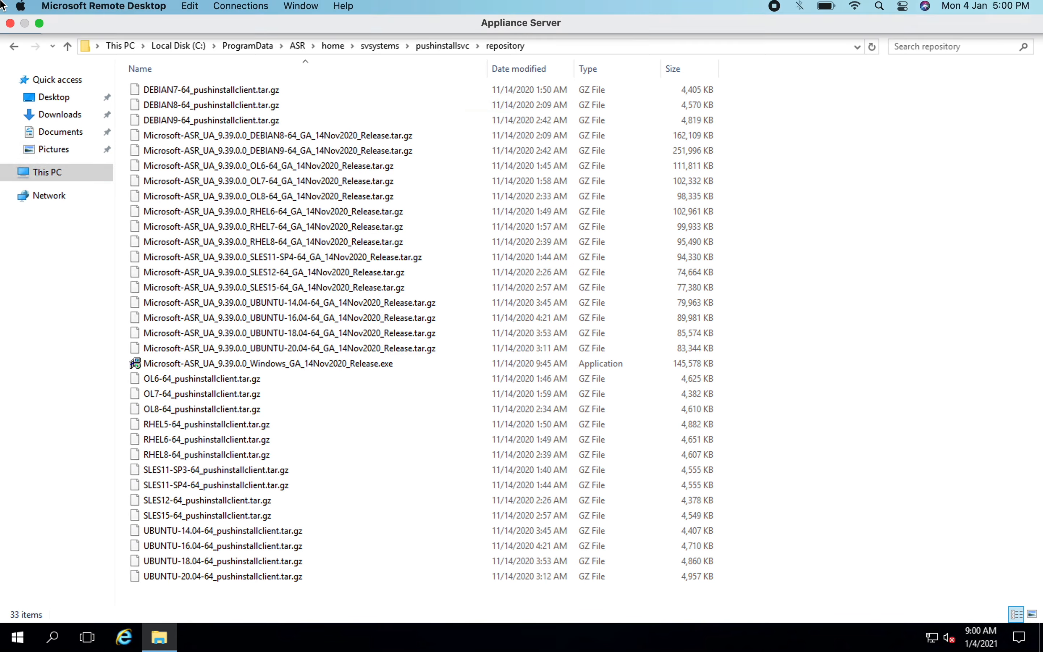
left_click(42, 29)
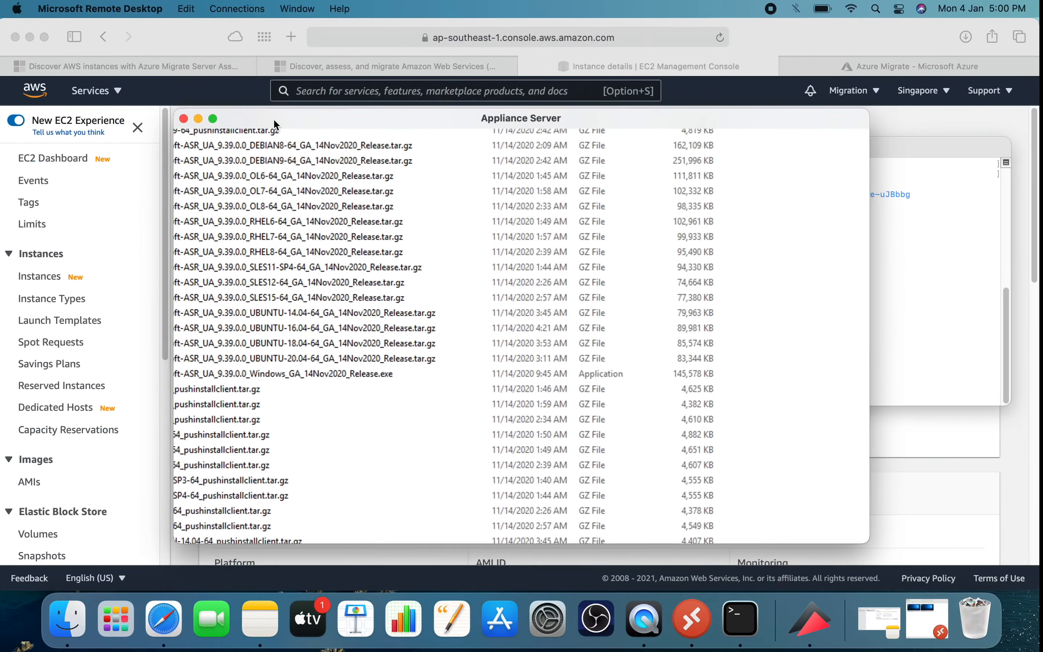
left_click(199, 119)
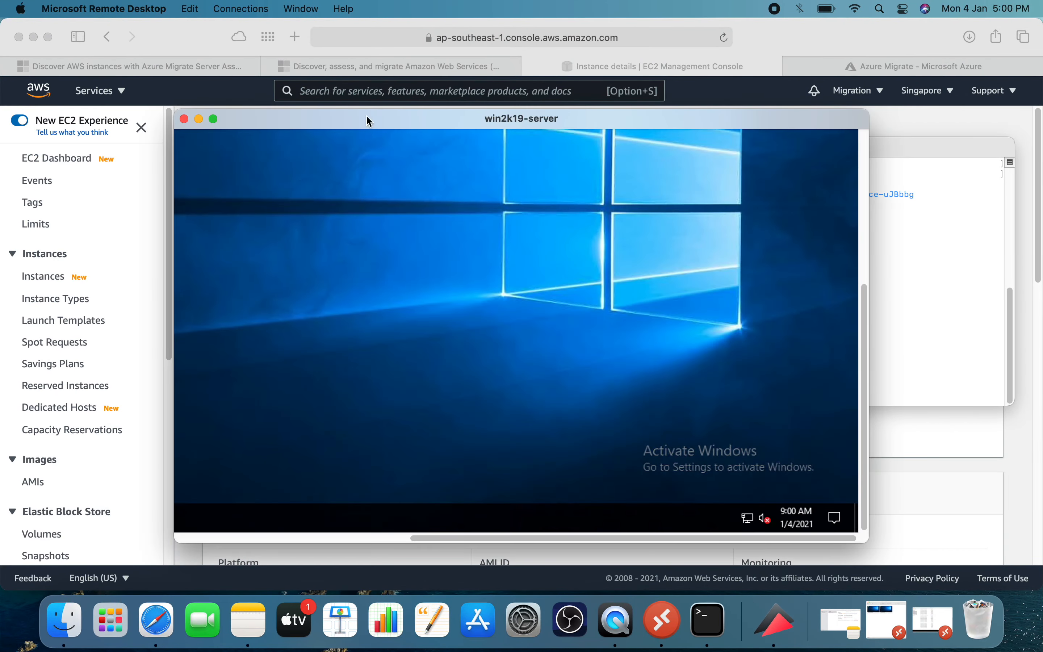
left_click(199, 119)
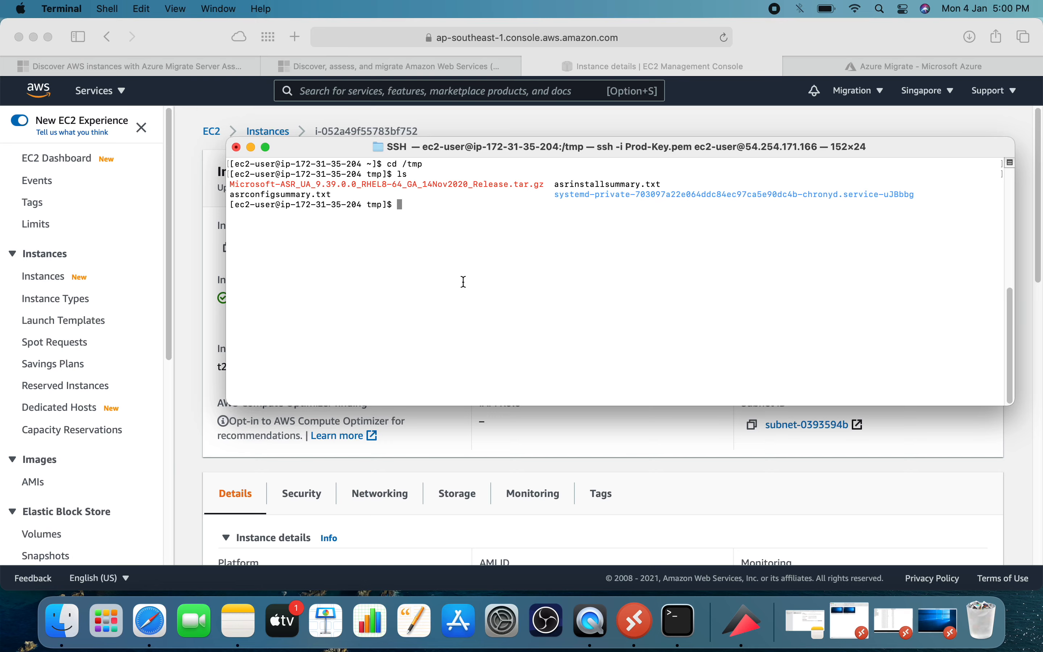
Try to open /etc/ssh/sshd_config on the Redhat8 server with vim.
type("vim /etc/ssh/sshd")
key("Tab")
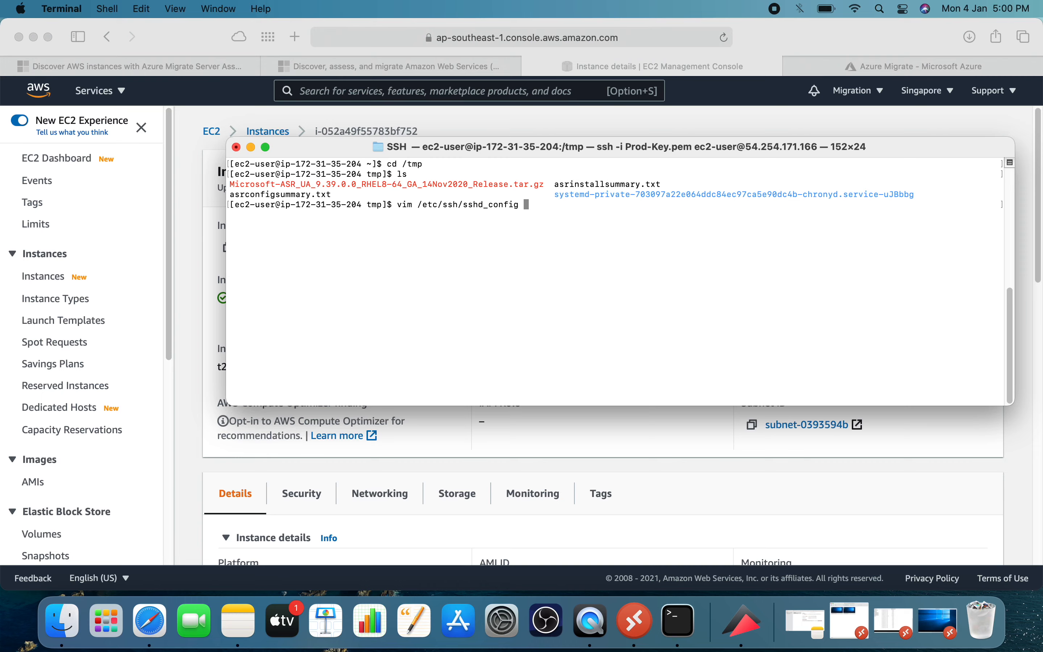
key("Return")
Try to open /etc/ssh/sshd_config with vi as ec2-user, enlarge Terminal to full screen, and quit the editor without saving.
key("Up")
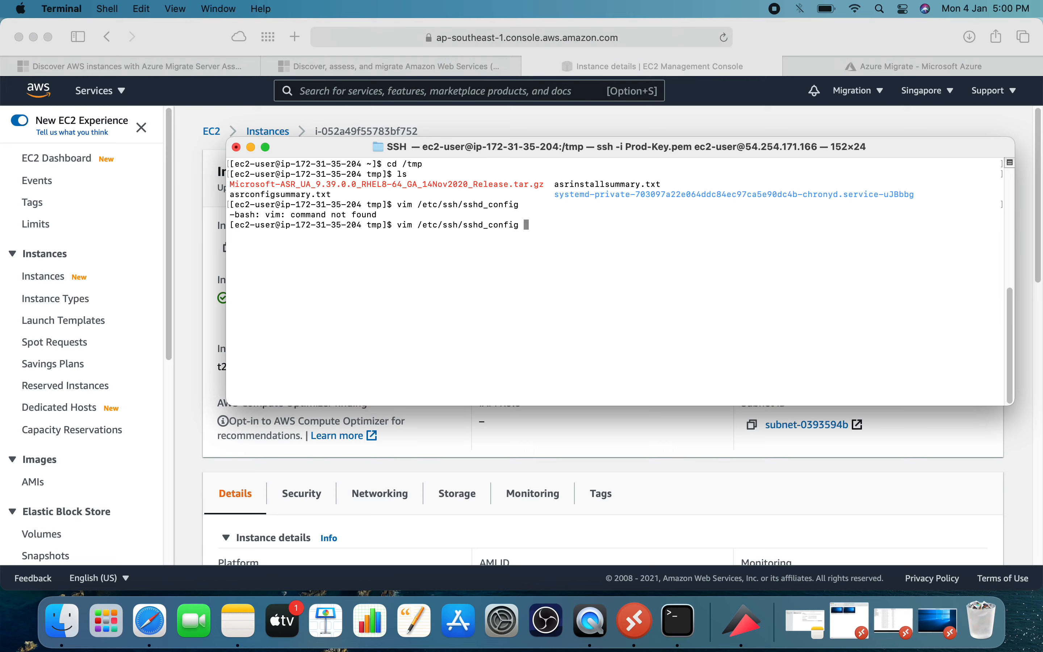
key("Left")
key("Left")
key("Left")
key("Left")
key("Left")
key("Left")
key("Left")
key("Left")
key("Left")
key("Left")
key("Left")
key("Left")
key("Left")
key("Left")
key("Left")
key("Left")
key("Left")
key("Left")
key("Left")
key("Left")
key("Left")
key("BackSpace")
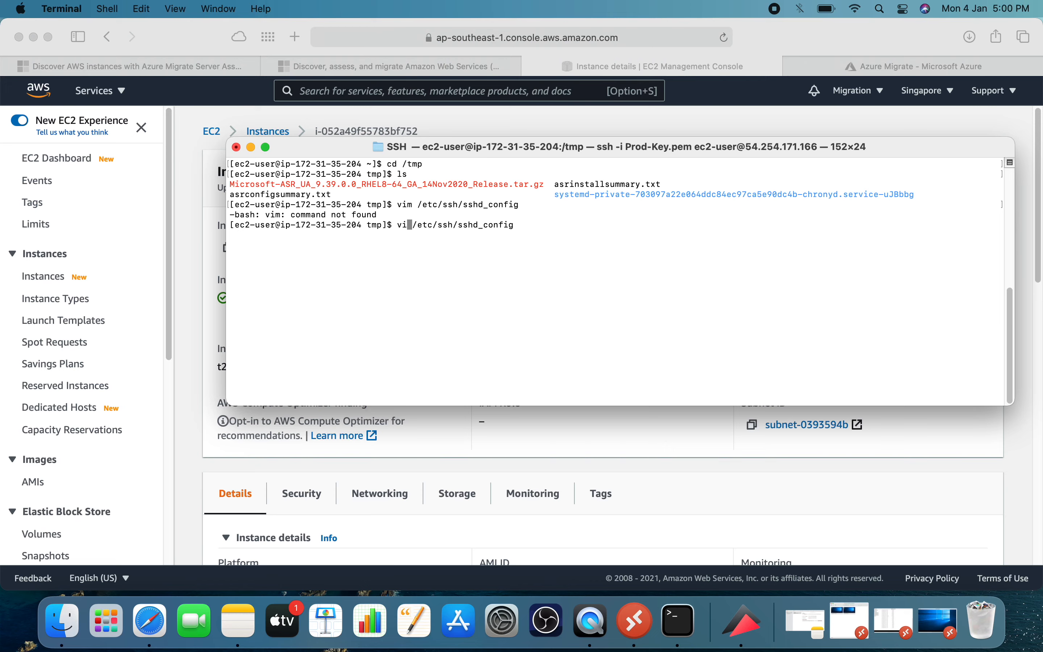
key("Return")
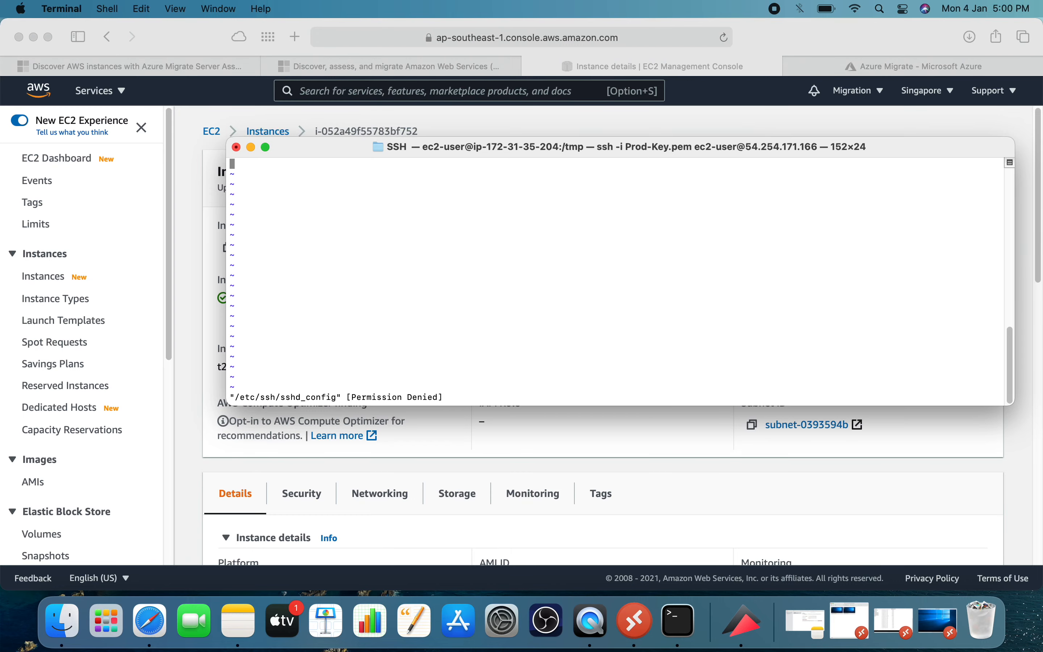
left_click(265, 147)
type(":q!")
key("Return")
Switch to the root user with sudo su - and clear the terminal.
type("sudo su -")
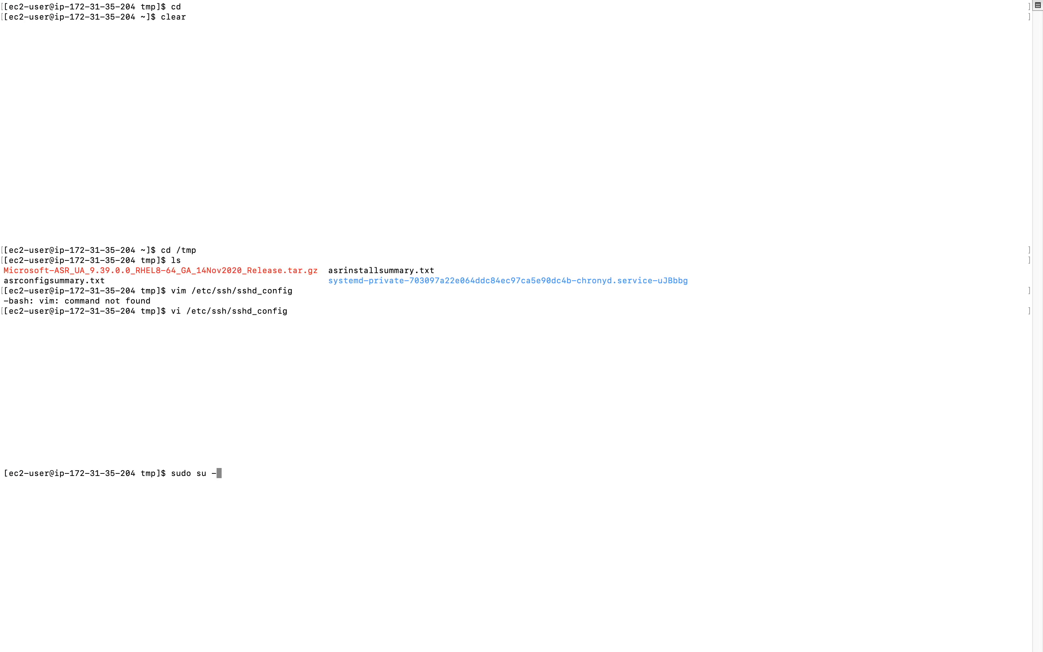
key("Return")
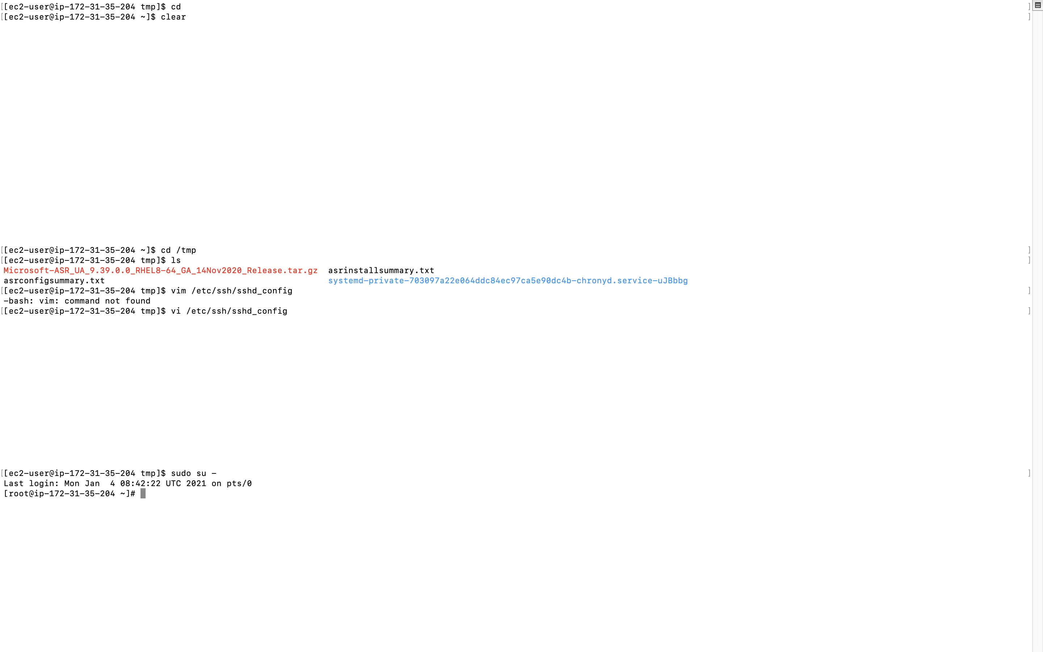
type("clear")
key("Return")
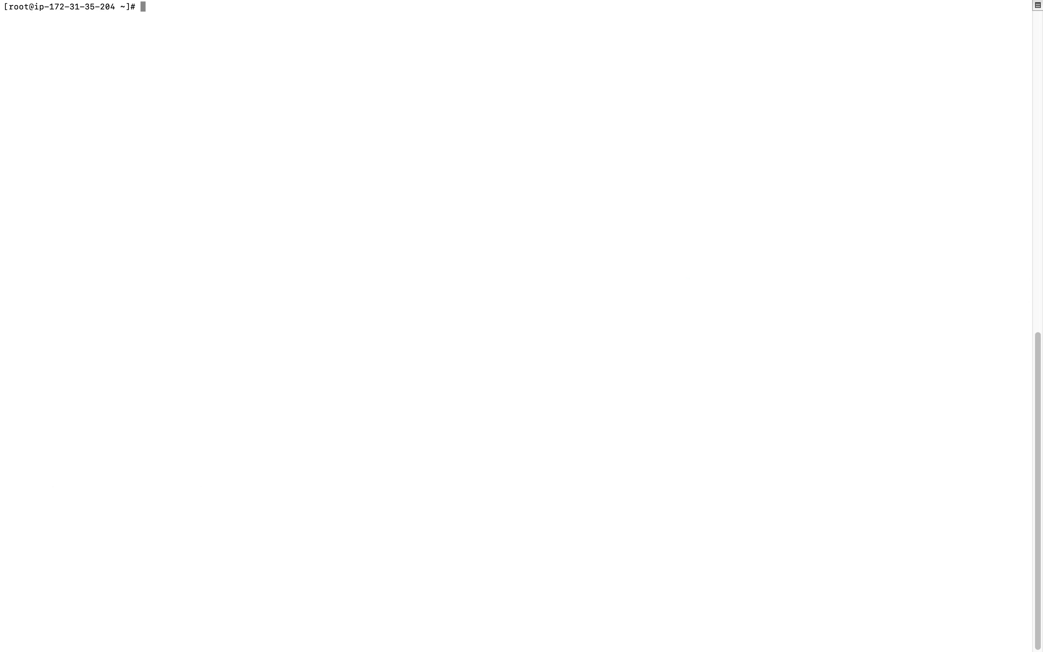
Open /etc/ssh/sshd_config in vi as root.
type("vi /etc/ssh/sshd")
key("Tab")
key("Return")
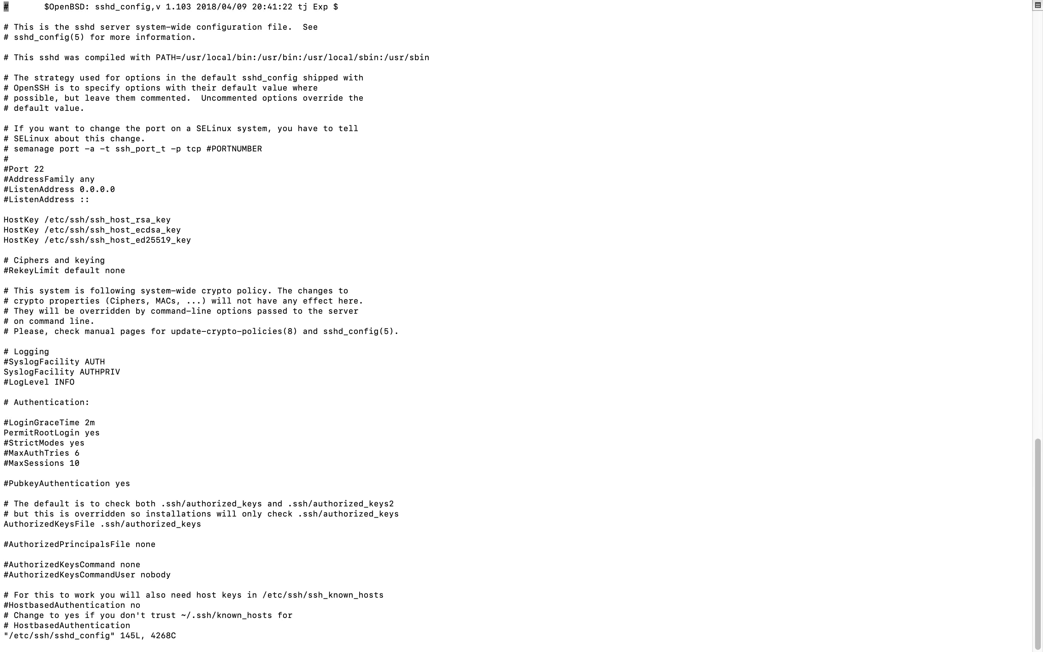
Uncomment the "PasswordAuthentication yes" line in sshd_config.
key("Down")
key("Down")
key("Down")
key("Down")
key("Down")
key("Down")
key("Down")
key("Down")
key("Down")
key("Down")
key("Down")
key("Down")
key("Down")
key("Down")
key("Down")
key("Down")
key("Down")
key("Down")
key("Down")
key("Down")
key("Down")
key("Down")
key("Down")
key("Down")
key("Down")
key("Down")
key("Down")
key("Down")
key("Down")
key("Down")
key("Down")
key("Down")
key("Down")
key("Down")
key("Down")
key("Up")
key("Up")
key("Down")
key("Down")
key("Down")
key("Down")
key("Down")
key("Down")
key("Down")
key("Down")
key("Down")
key("Down")
key("Down")
key("Up")
key("Up")
key("Down")
key("Down")
key("Down")
key("Down")
key("Down")
key("Down")
key("Down")
key("Down")
key("Down")
key("Down")
key("Down")
key("Down")
key("Down")
key("Down")
key("Down")
key("Down")
key("Down")
key("Down")
key("Down")
key("Down")
key("Down")
key("Down")
key("Down")
key("Down")
key("Down")
key("Down")
key("Down")
key("Down")
key("Down")
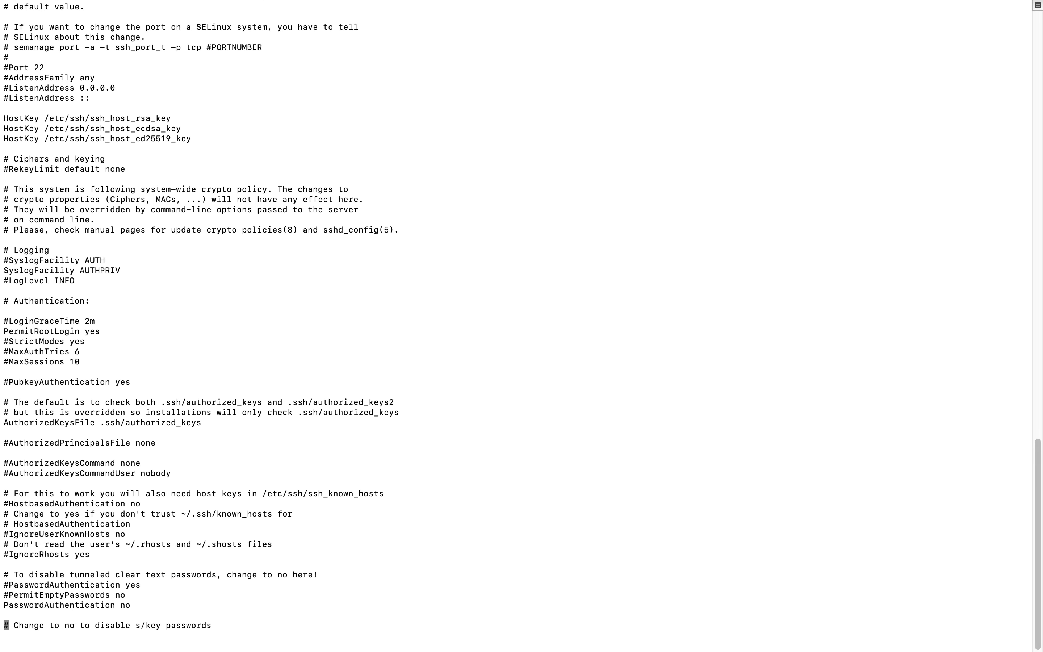
key("Down")
key("Down")
key("Down")
key("Up")
key("Up")
key("Up")
key("Up")
key("Up")
key("Up")
key("Up")
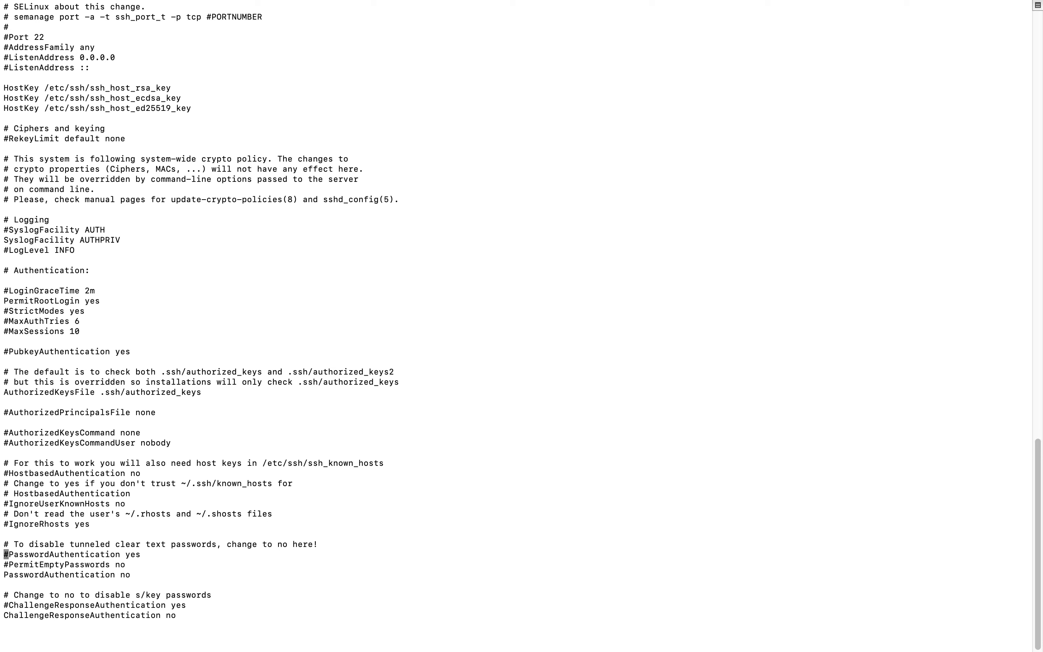
key("i")
key("Right")
key("BackSpace")
Comment out the "PasswordAuthentication no" line in sshd_config, then save the file and quit vi.
key("Down")
key("Down")
type("#")
key("Up")
key("Up")
key("Right")
key("Right")
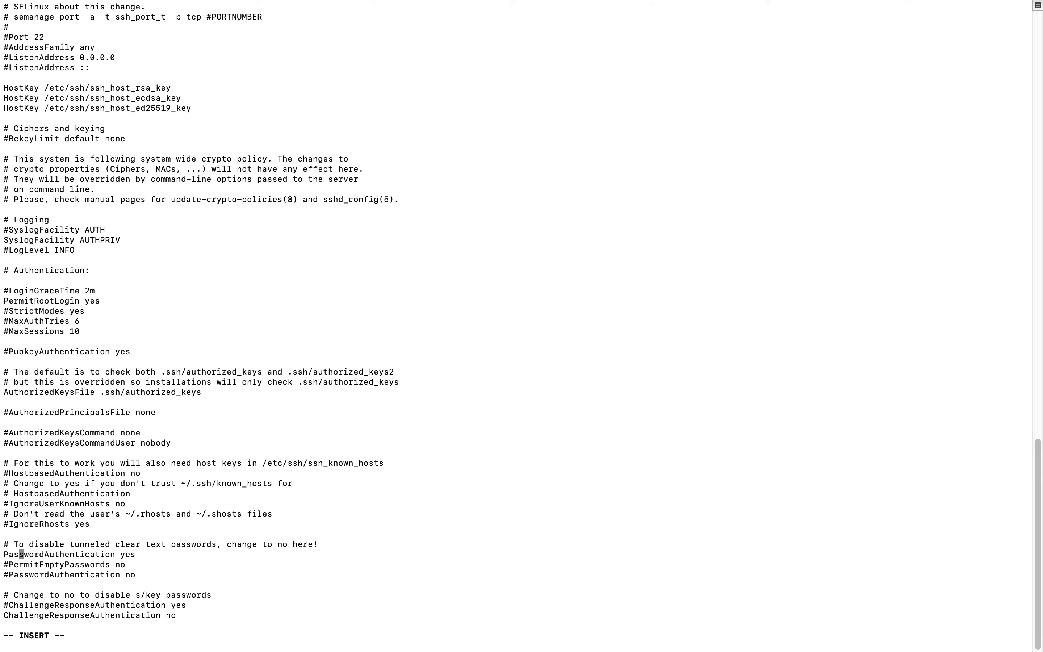
key("Escape")
type(":wq")
key("Return")
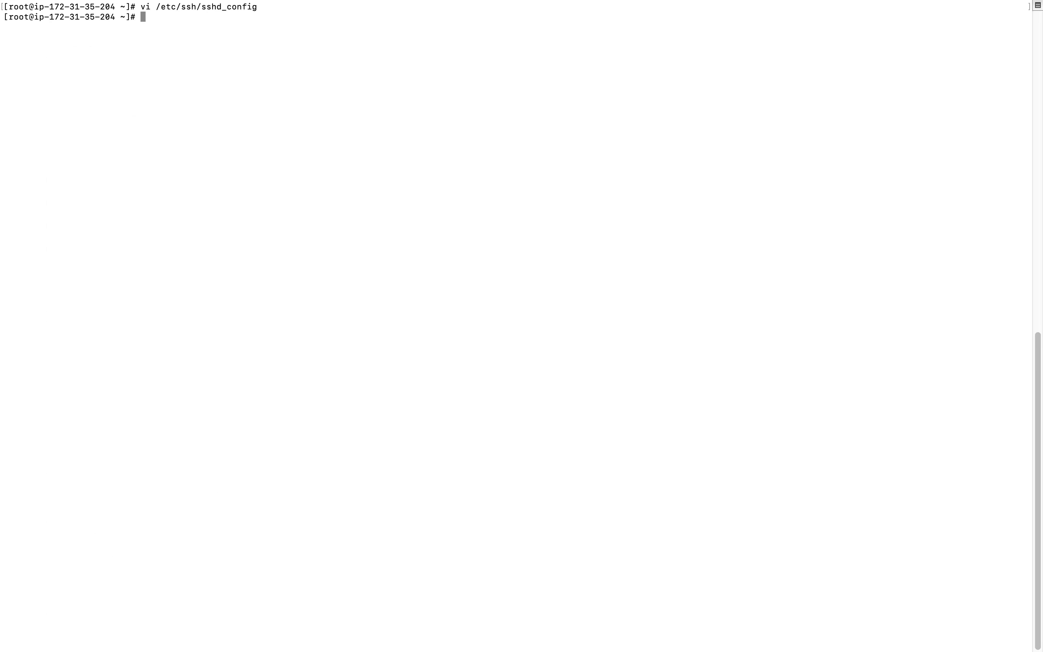
Restart the SSH service with systemctl restart sshd.
type("systemctl restart sshd")
key("Return")
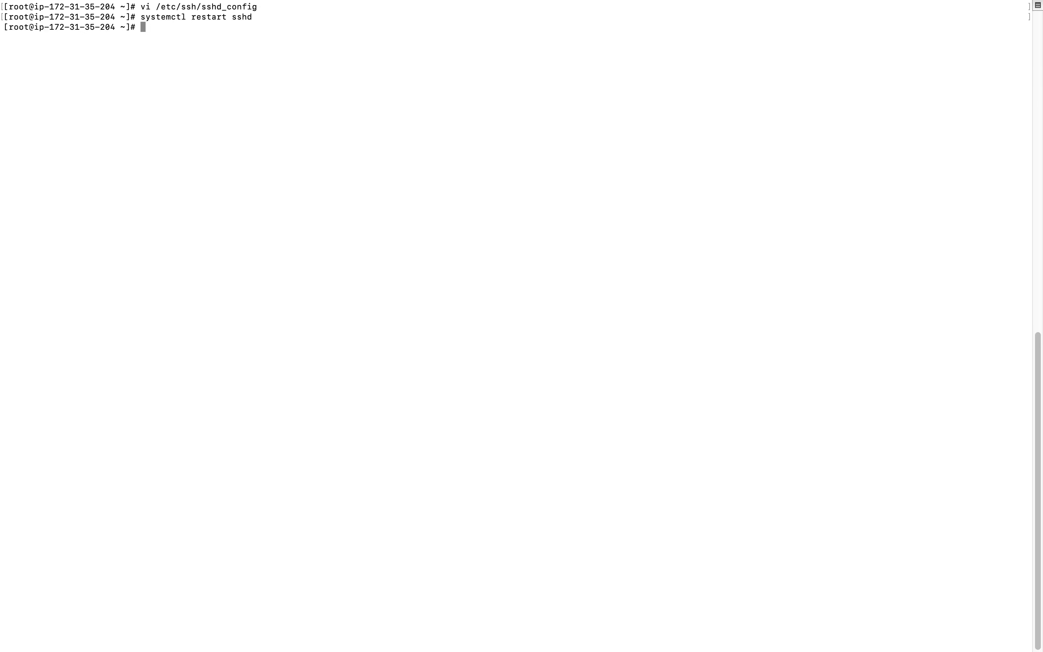
Set a new password for the root user with passwd, entering and retyping the account password.
type("passwd")
key("Return")
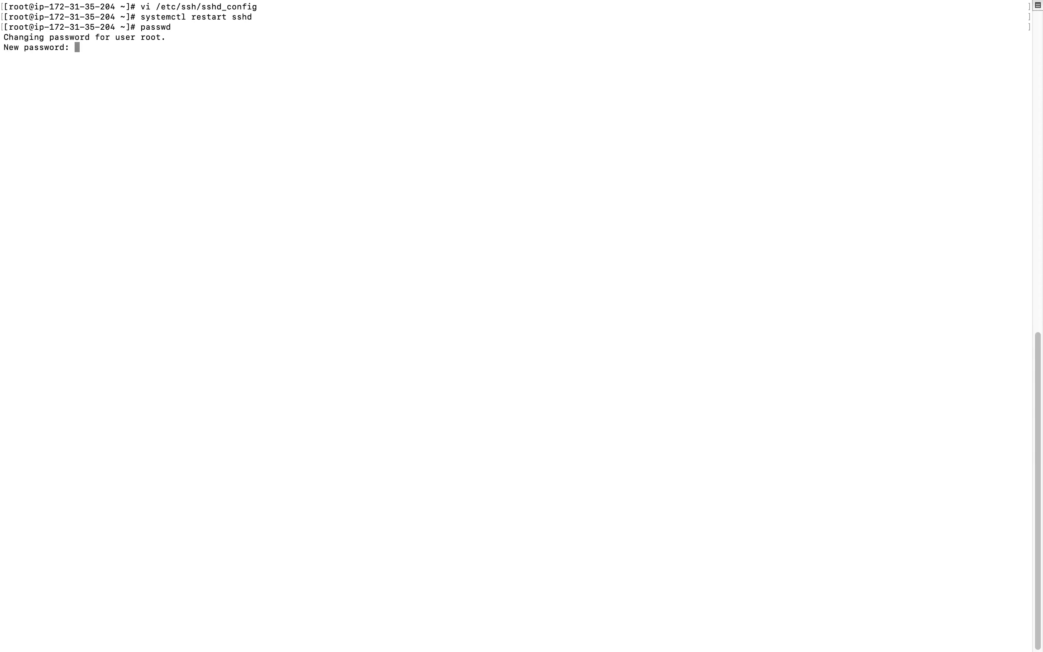
key("Return")
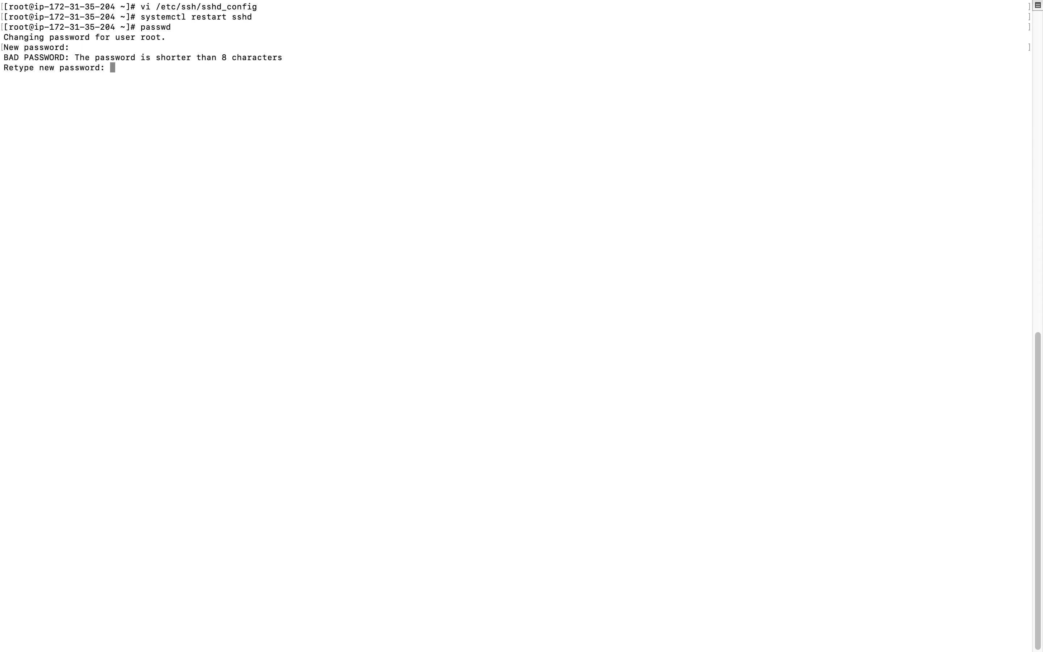
key("Return")
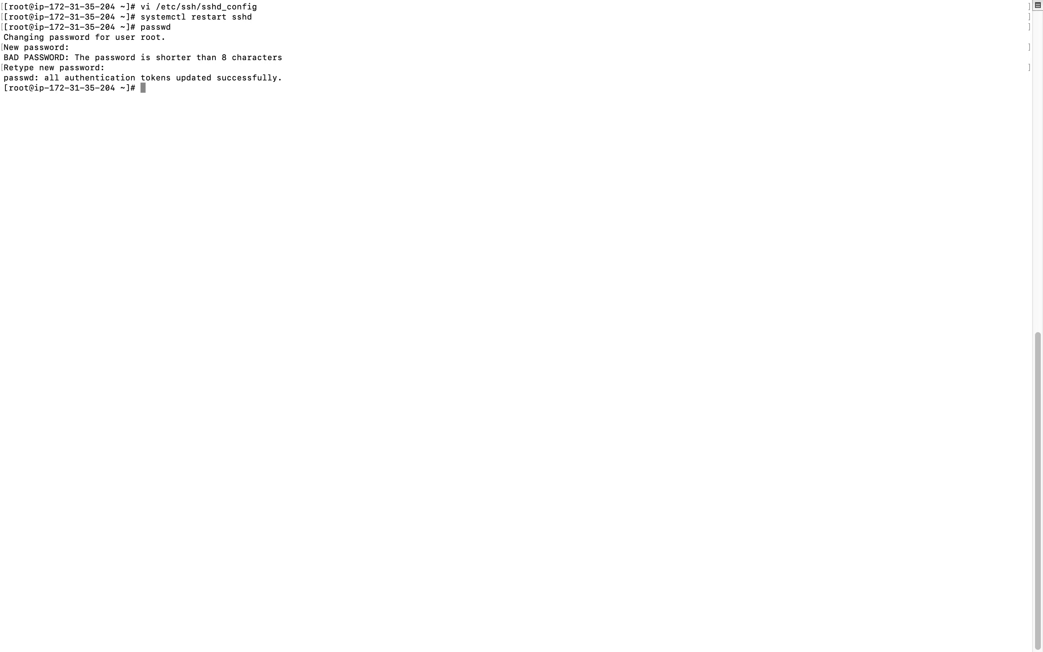
Switch to the Appliance Server remote session in full screen, minimise File Explorer, and open the Azure Site Recovery configuration server tool from the desktop.
mouse_move(249, 4)
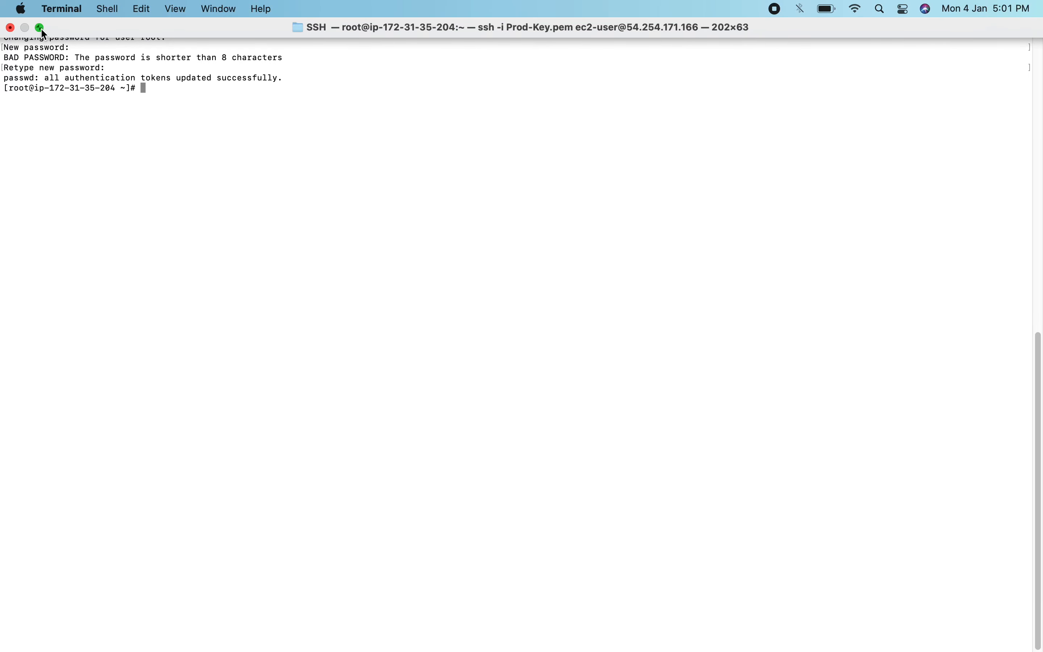
left_click(41, 29)
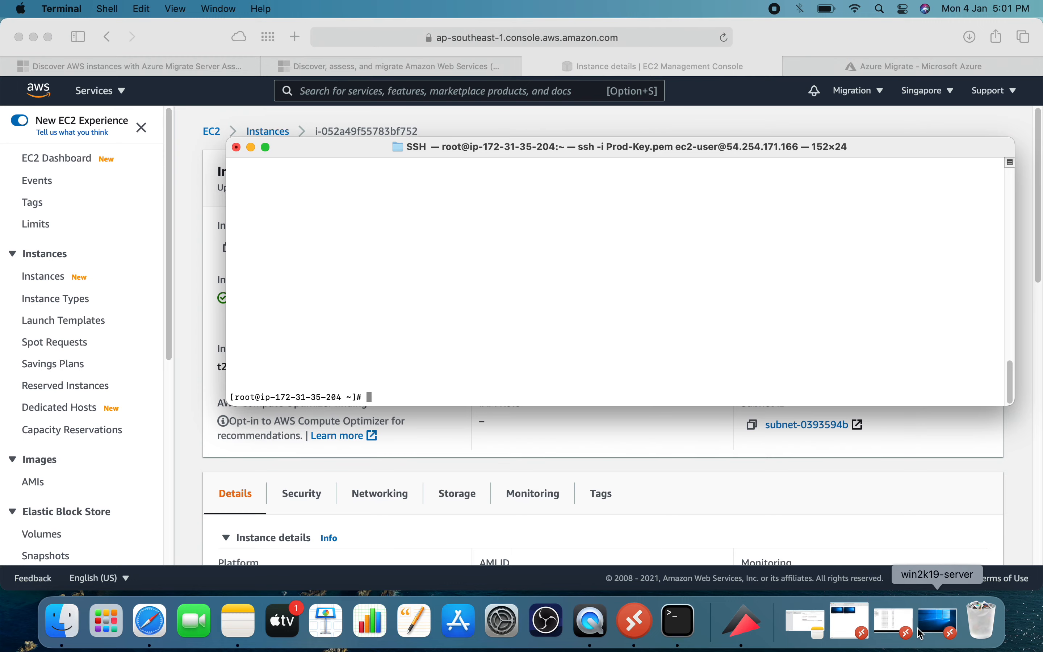
left_click(642, 621)
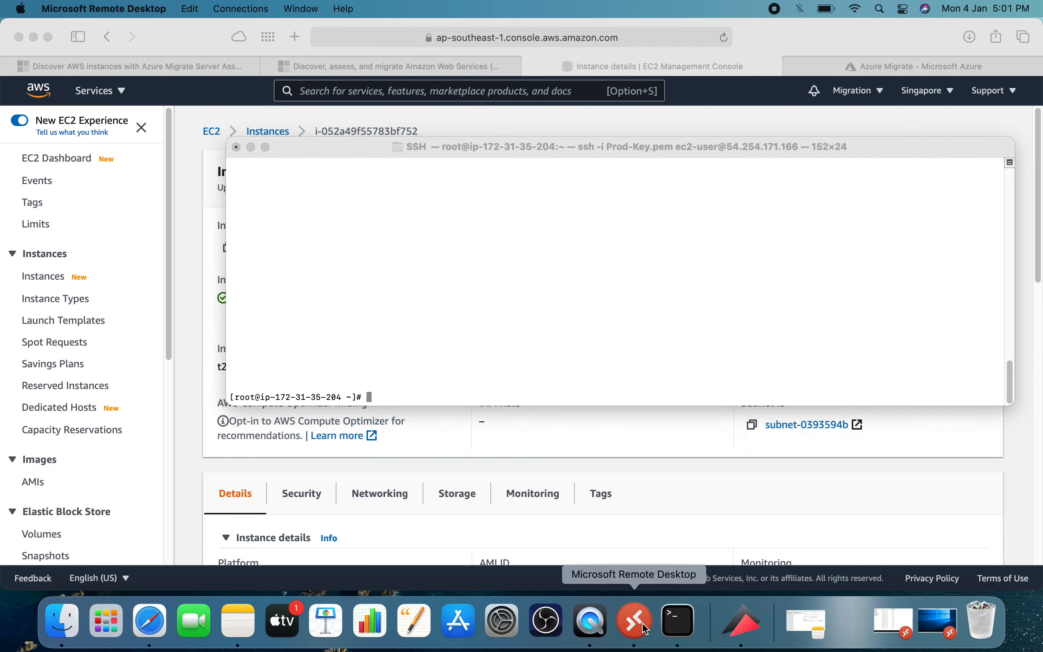
double_click(400, 111)
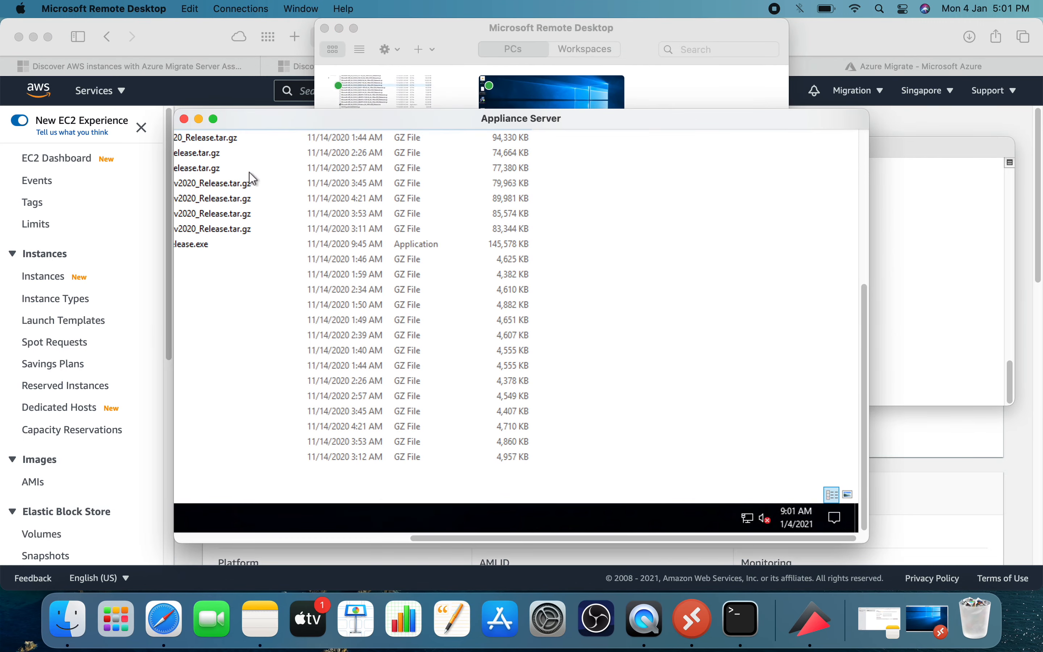
left_click(213, 118)
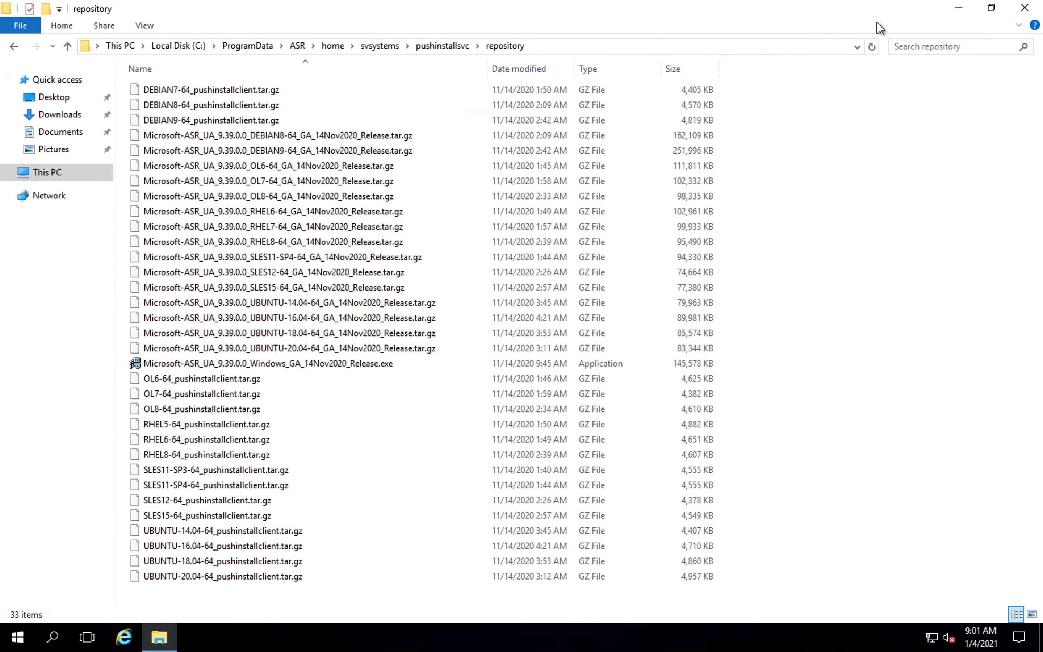
left_click(956, 14)
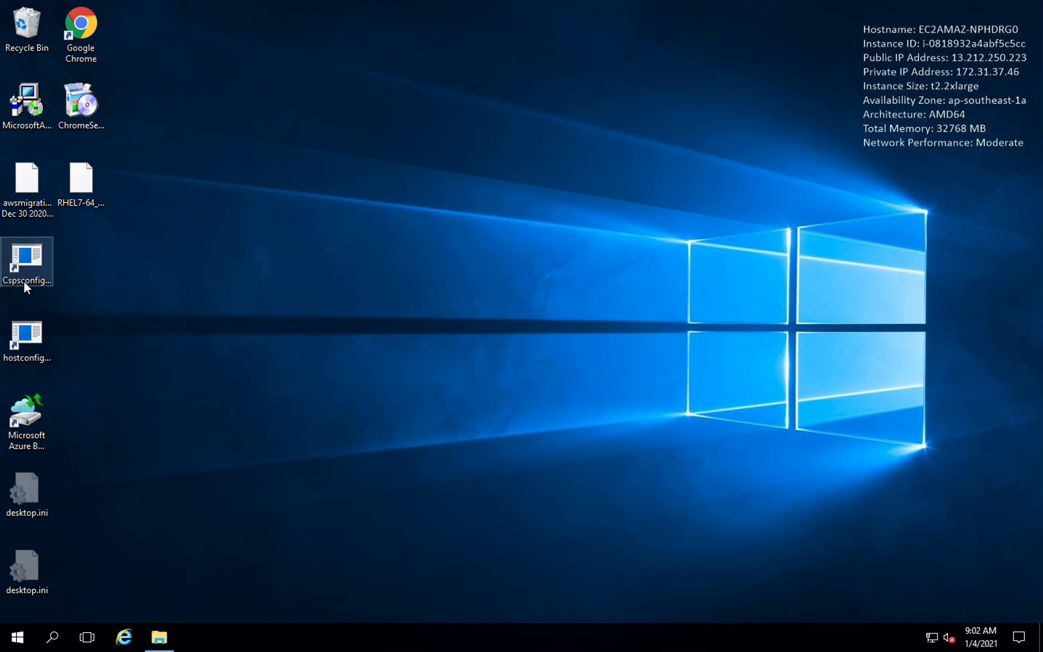
double_click(28, 260)
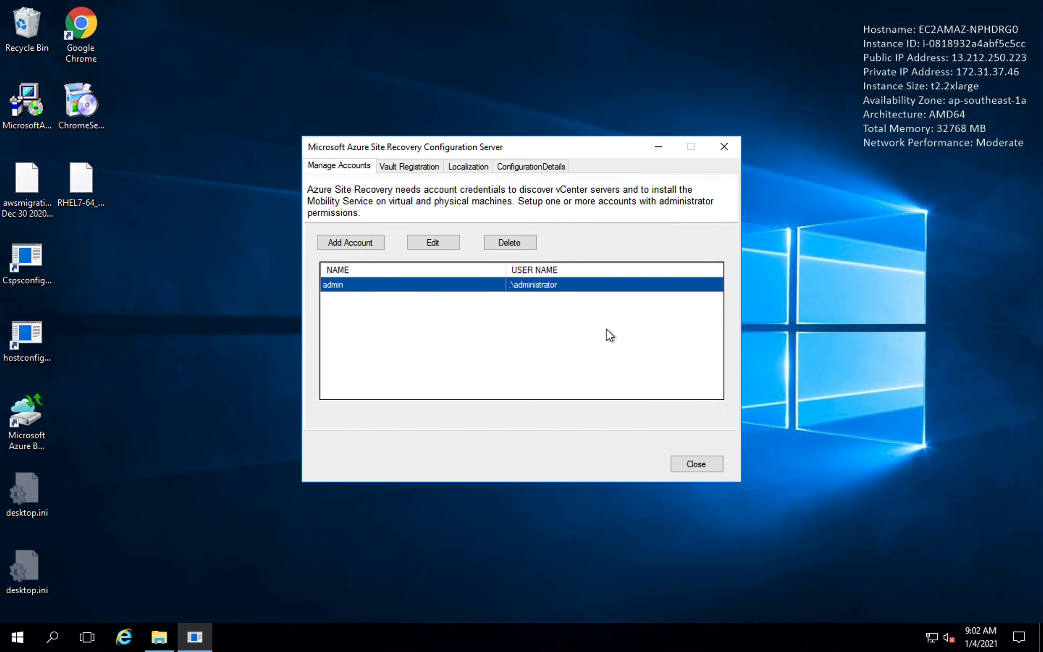
Add a new account with the friendly name root and the user name .\root.
left_click(366, 244)
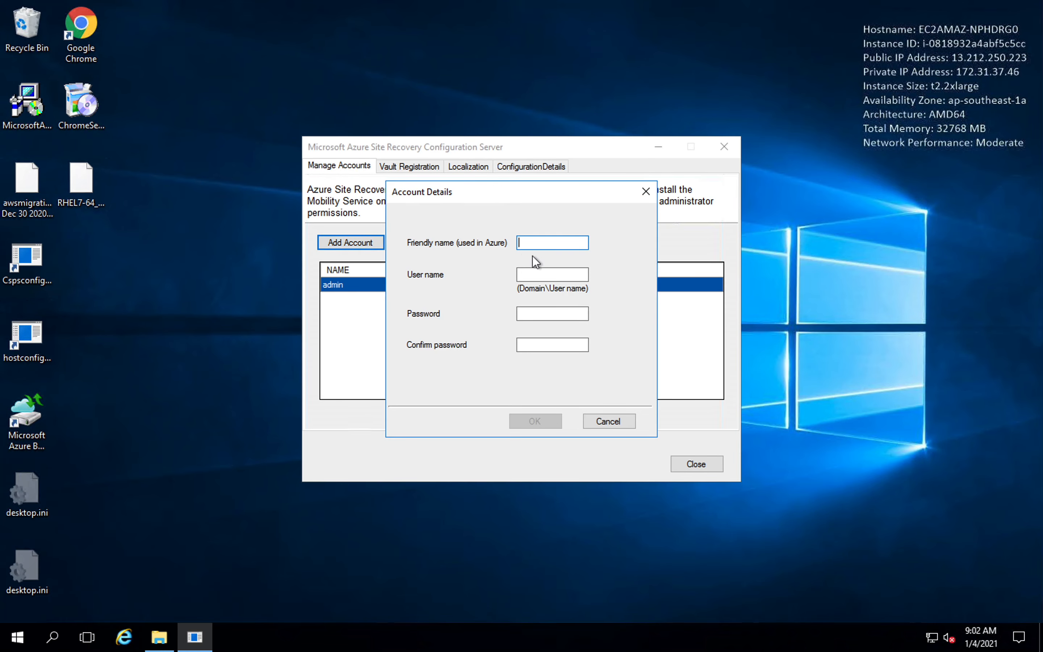
type("root")
key("Tab")
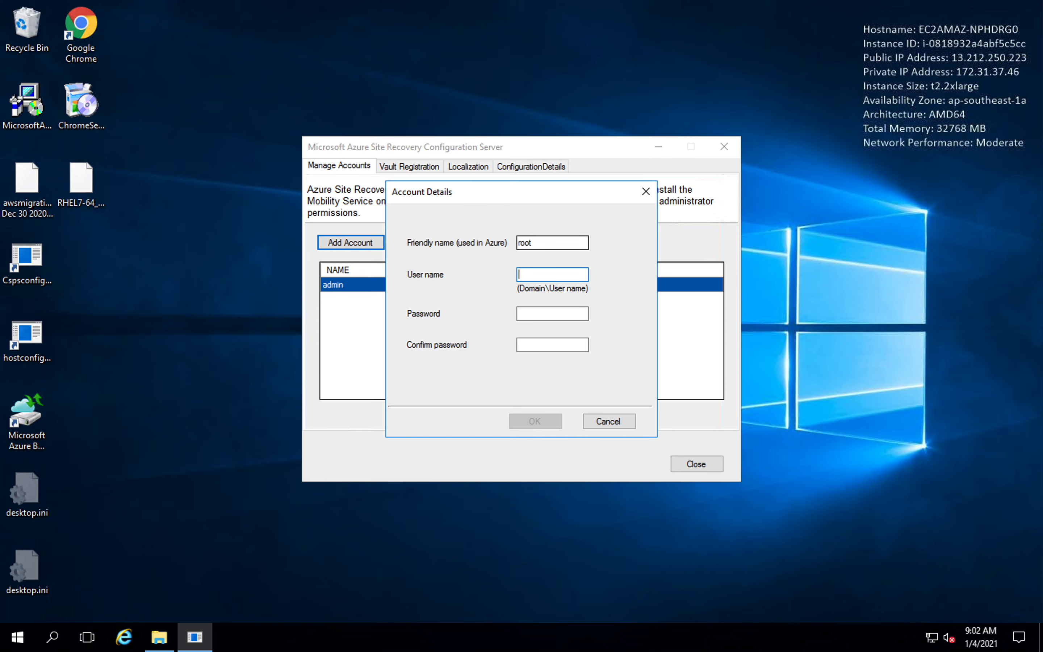
type(".\\root")
Enter and confirm the root account's password, save the account, and close the configuration server tool.
key("Tab")
type("•••••••")
key("Tab")
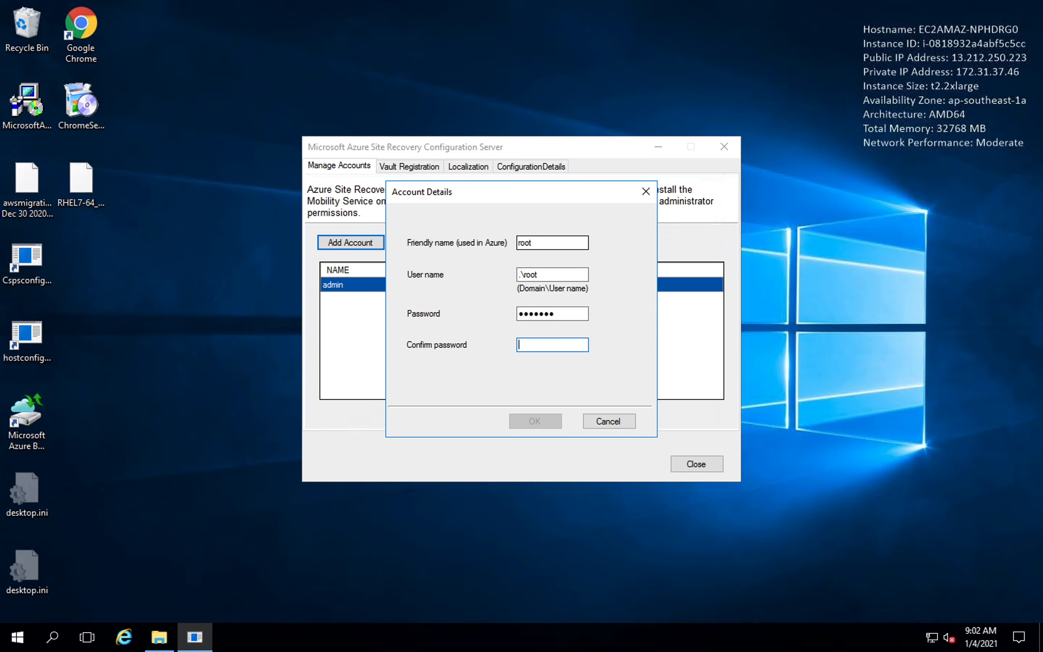
type("•••••••")
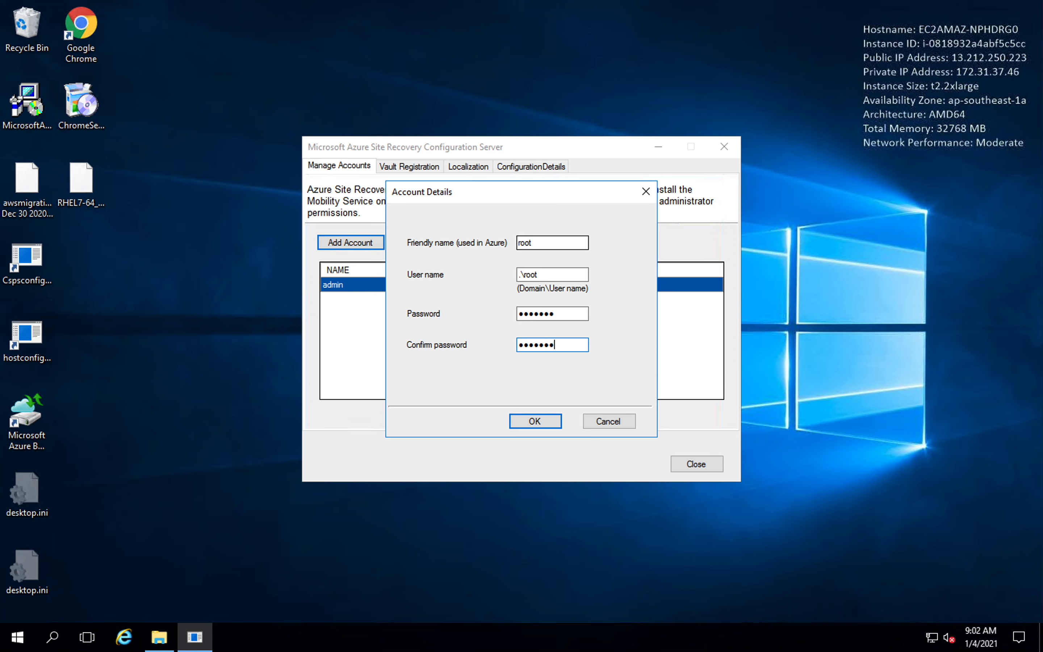
left_click(547, 420)
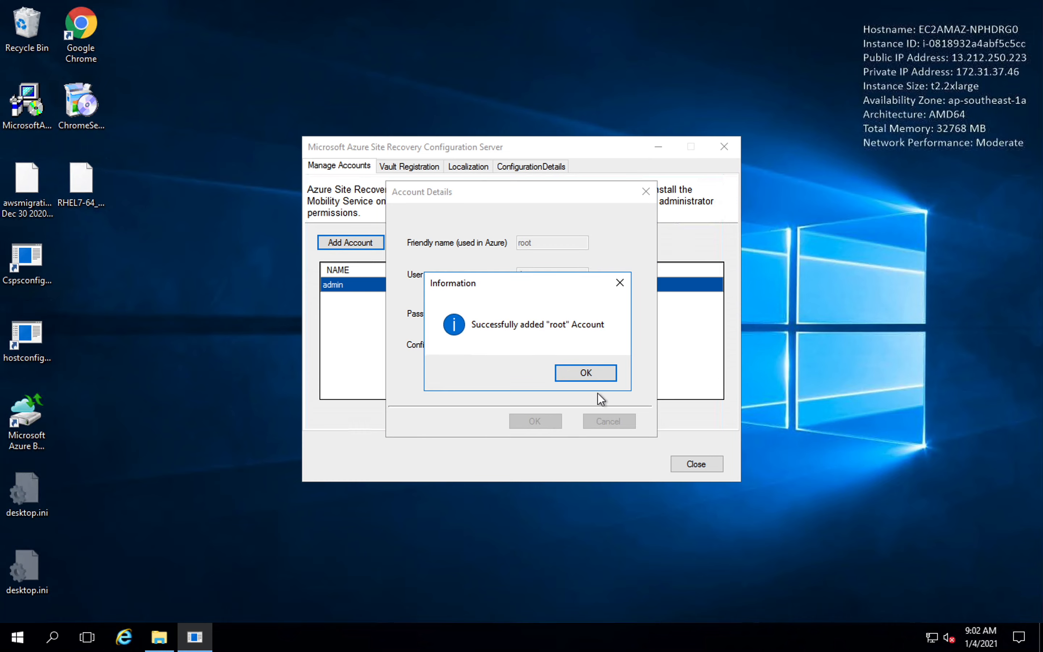
left_click(587, 378)
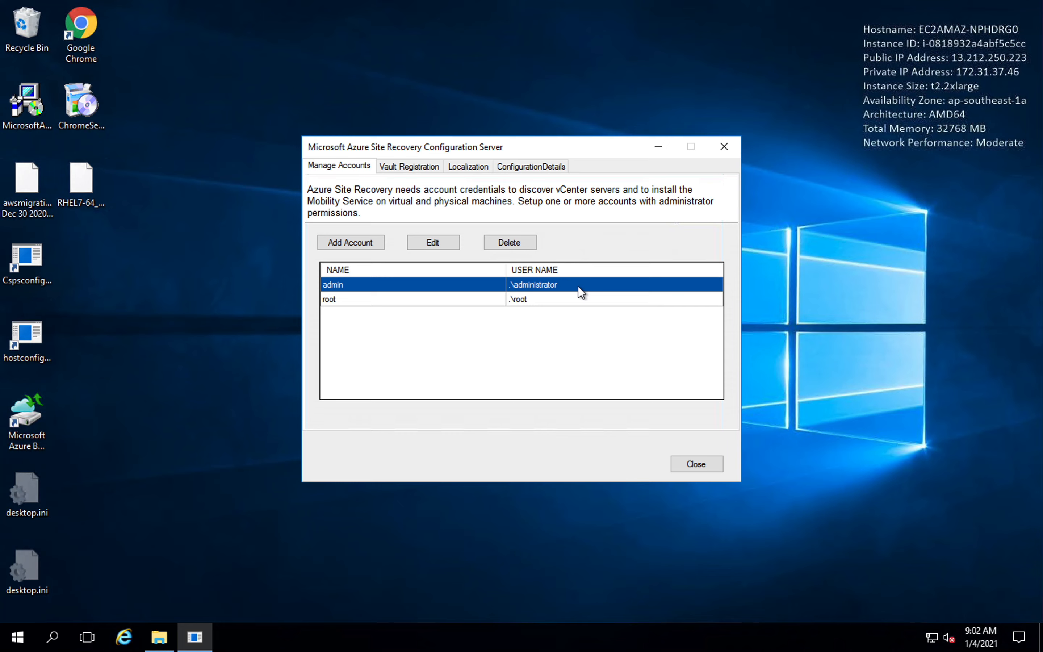
left_click(698, 467)
Take the Appliance Server remote session out of full screen.
mouse_move(286, 1)
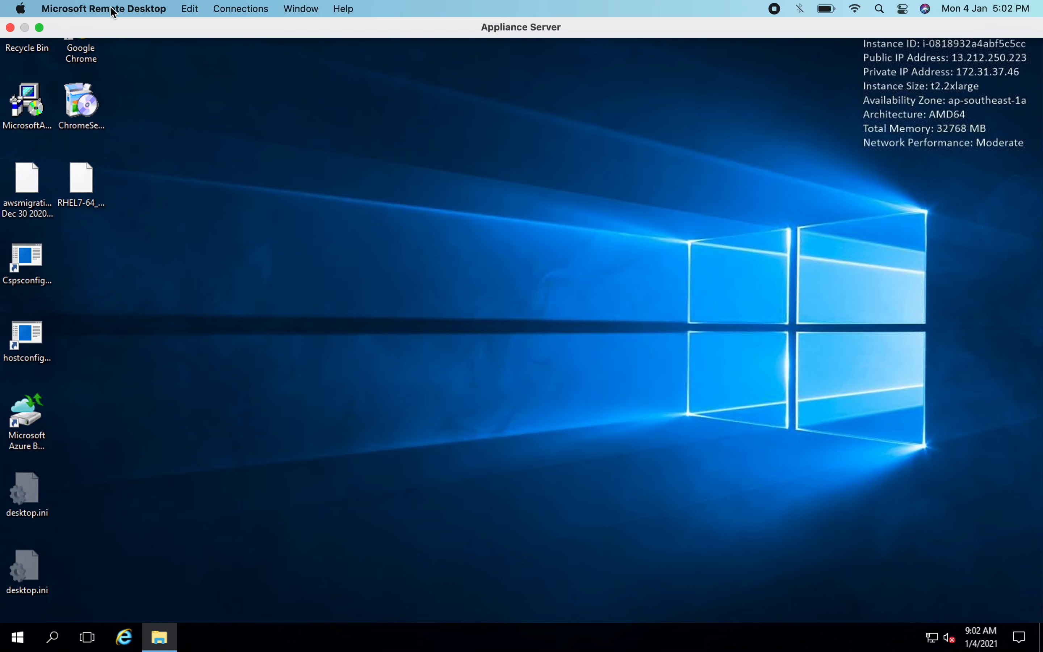
mouse_move(37, 3)
left_click(40, 28)
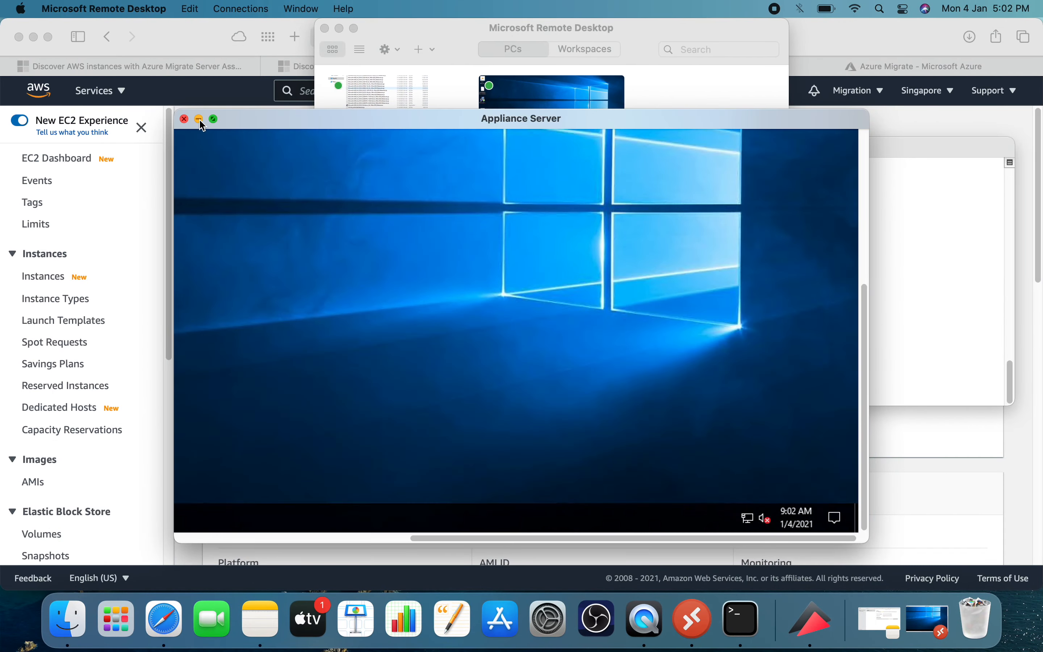
Minimise the Appliance Server session and the Remote Desktop window, then bring the Terminal to full screen and clear it.
left_click(200, 119)
left_click(339, 28)
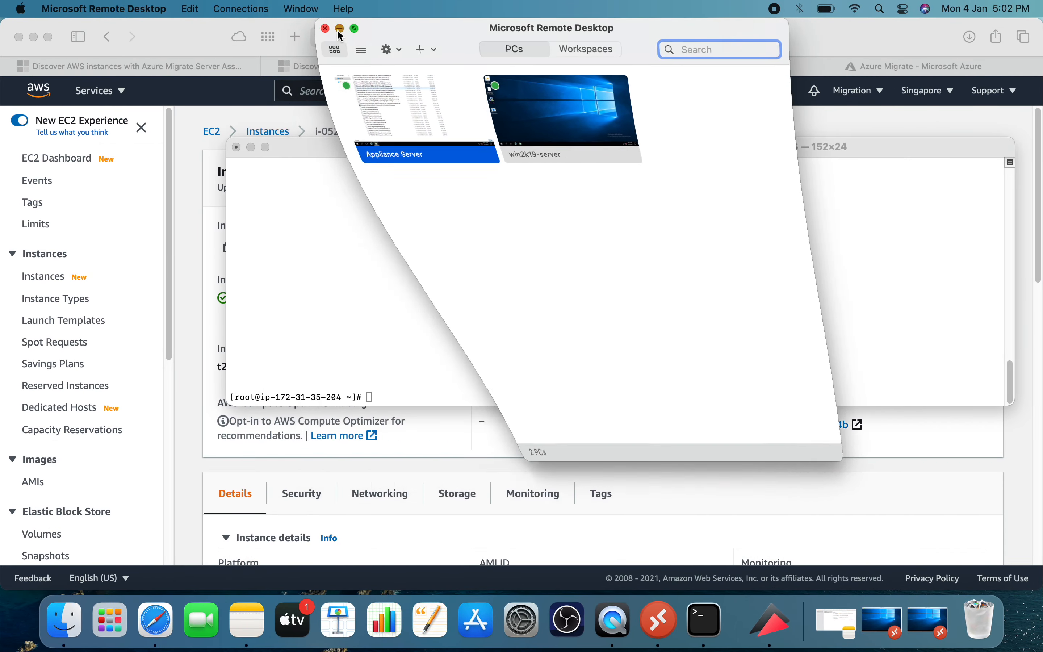
left_click(265, 147)
type("clear")
key("Return")
Change to the /tmp directory, list its files, and take the terminal window out of full screen.
type("cd ")
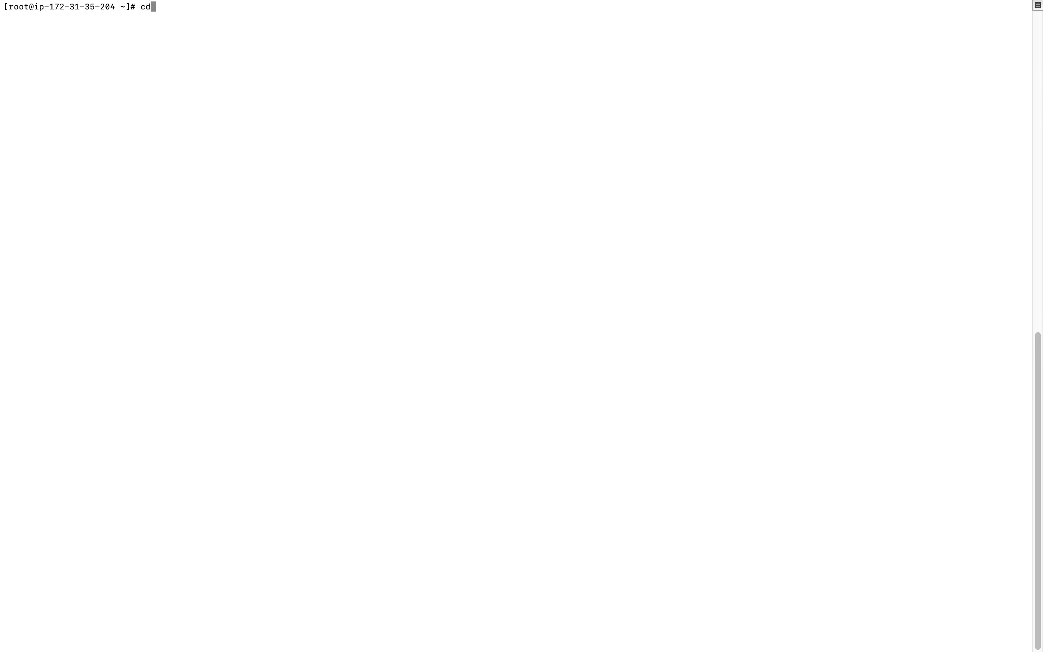
type("/tmp")
key("Return")
type("ls")
key("Return")
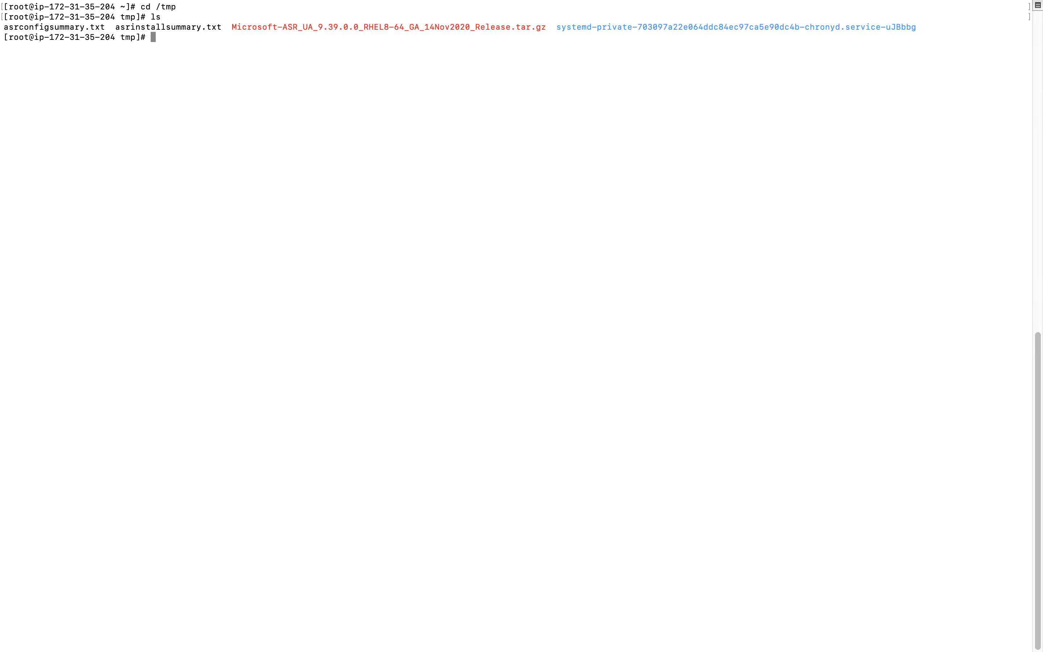
mouse_move(112, 5)
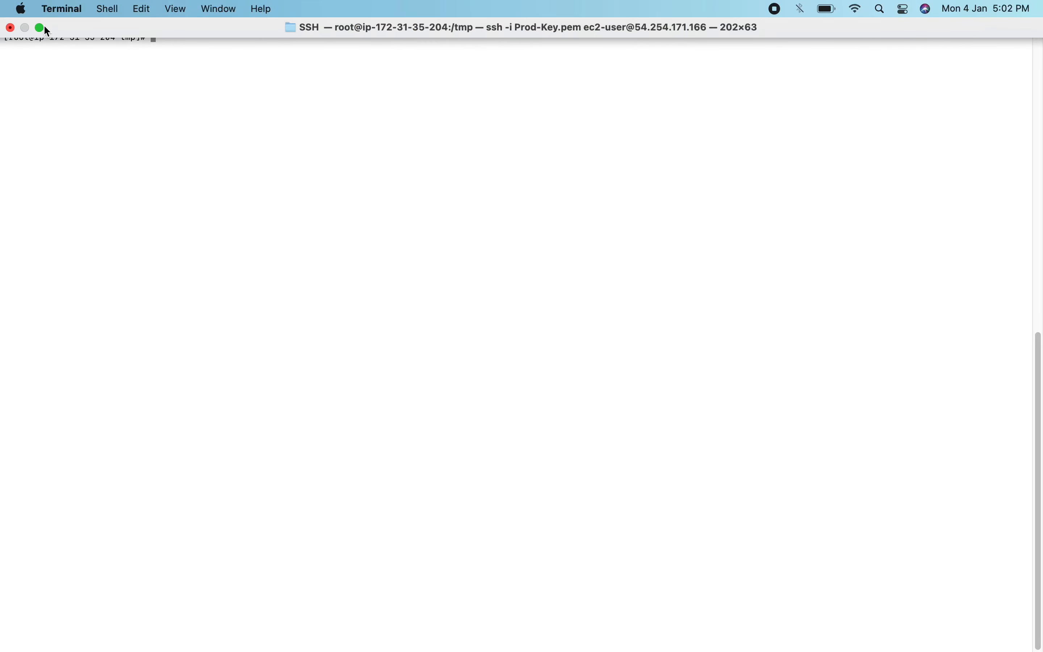
left_click(41, 28)
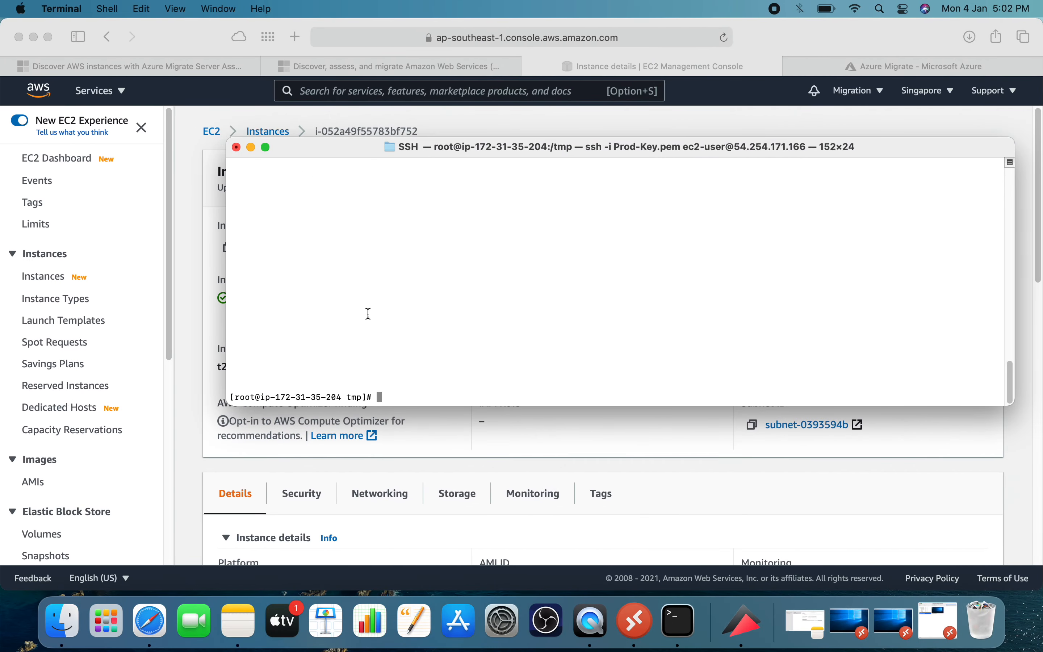
Copy the mkdir command from the Microsoft migration guide and run it in Terminal to create /tmp/MobSvcInstaller.
left_click(332, 67)
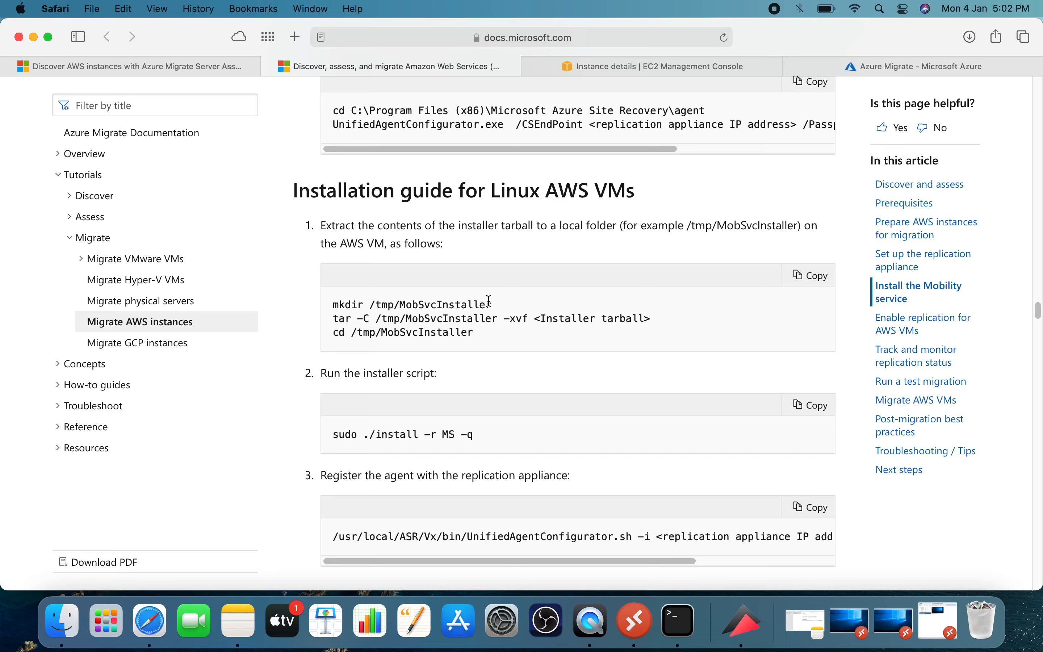
left_click_drag(489, 301, 326, 304)
key("super+c")
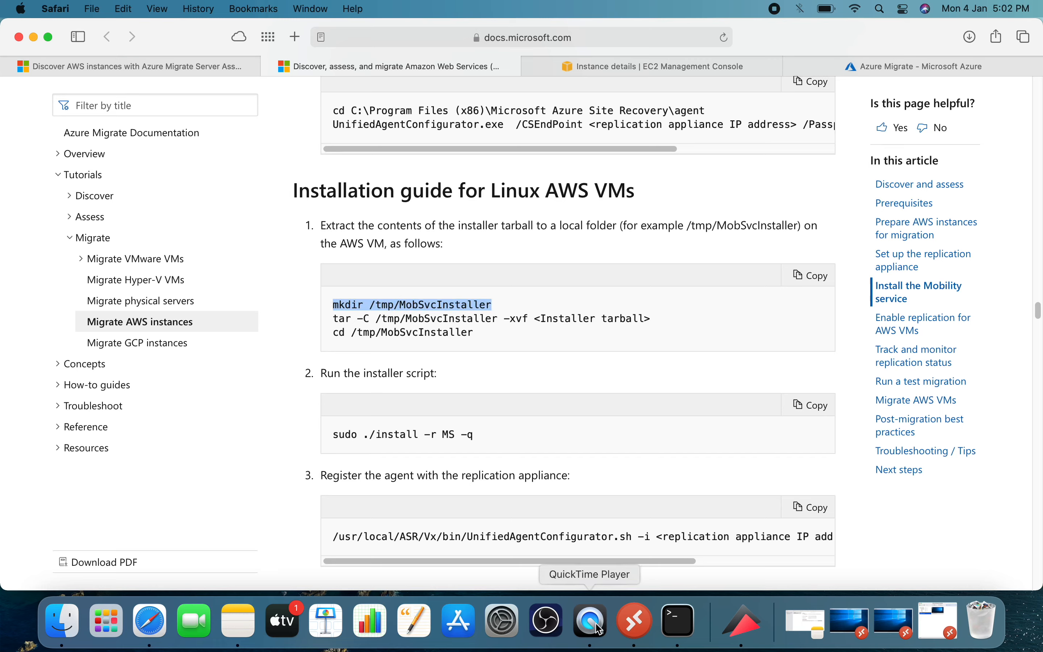
left_click(679, 621)
right_click(486, 359)
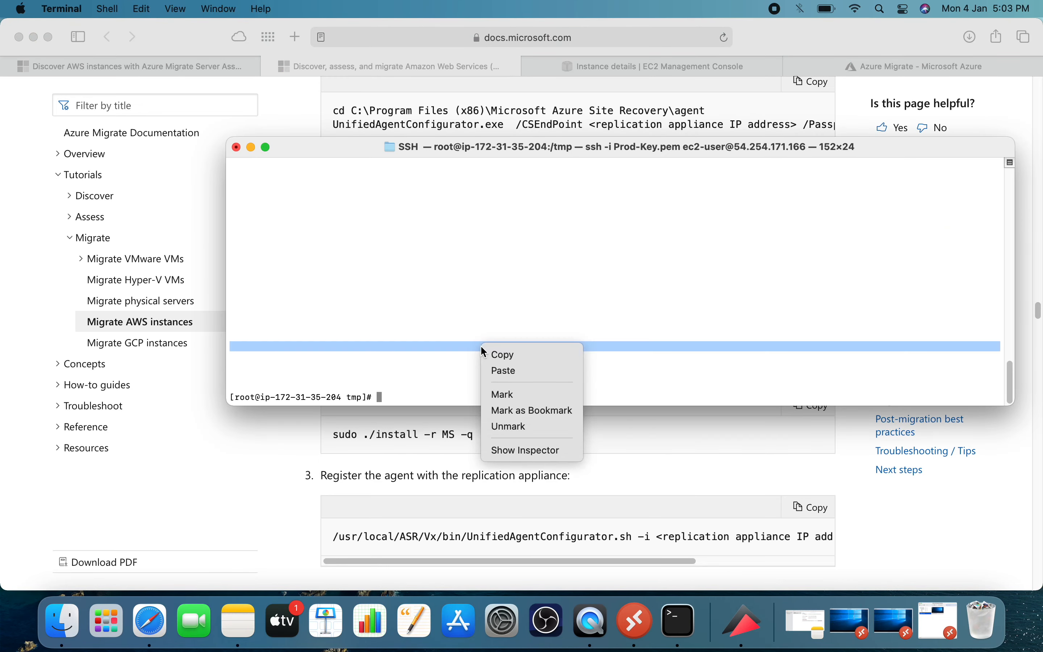
left_click(520, 367)
key("Return")
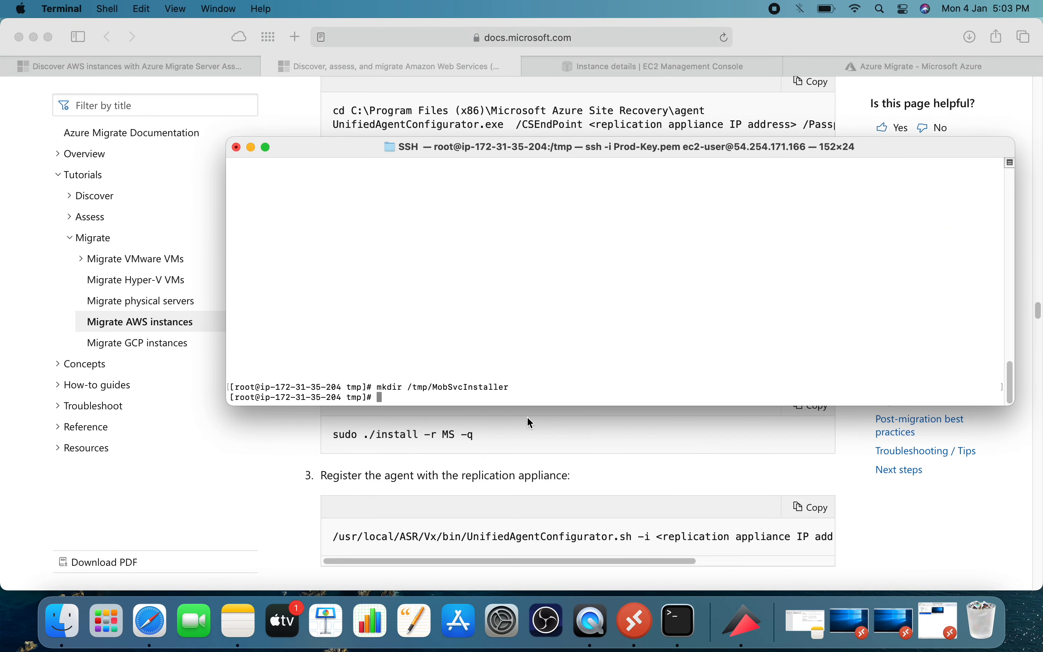
Extract Microsoft-ASR_UA_9.39.0.0_RHEL8-64_GA_14Nov2020_Release.tar.gz into /tmp/MobSvcInstaller in Terminal, using the guide's tar -C command with -xvf.
left_click(609, 450)
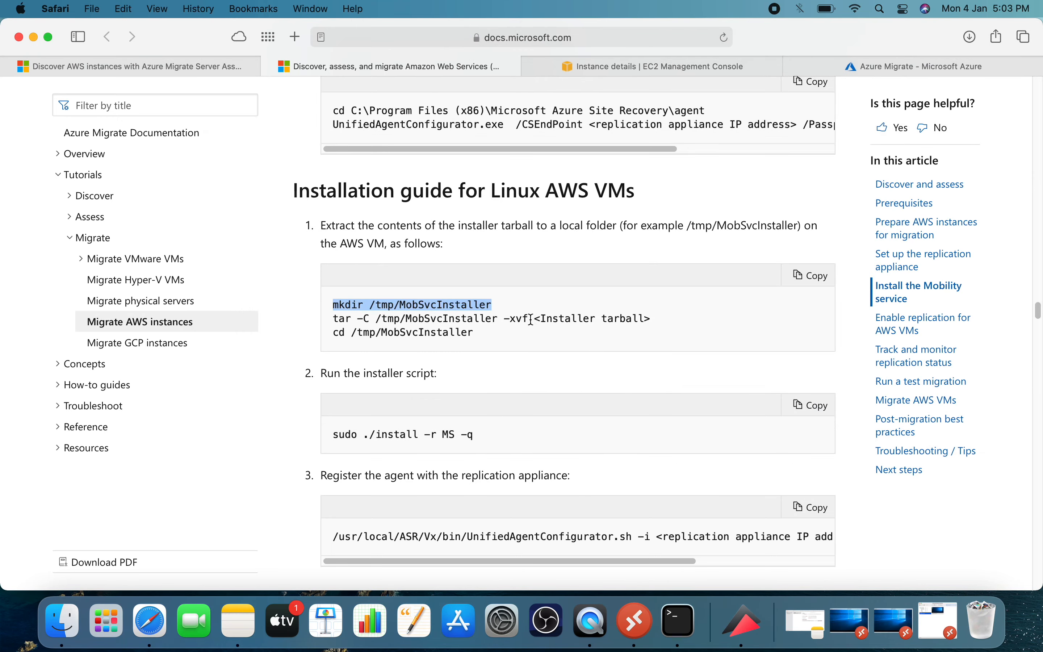
left_click_drag(530, 319, 321, 319)
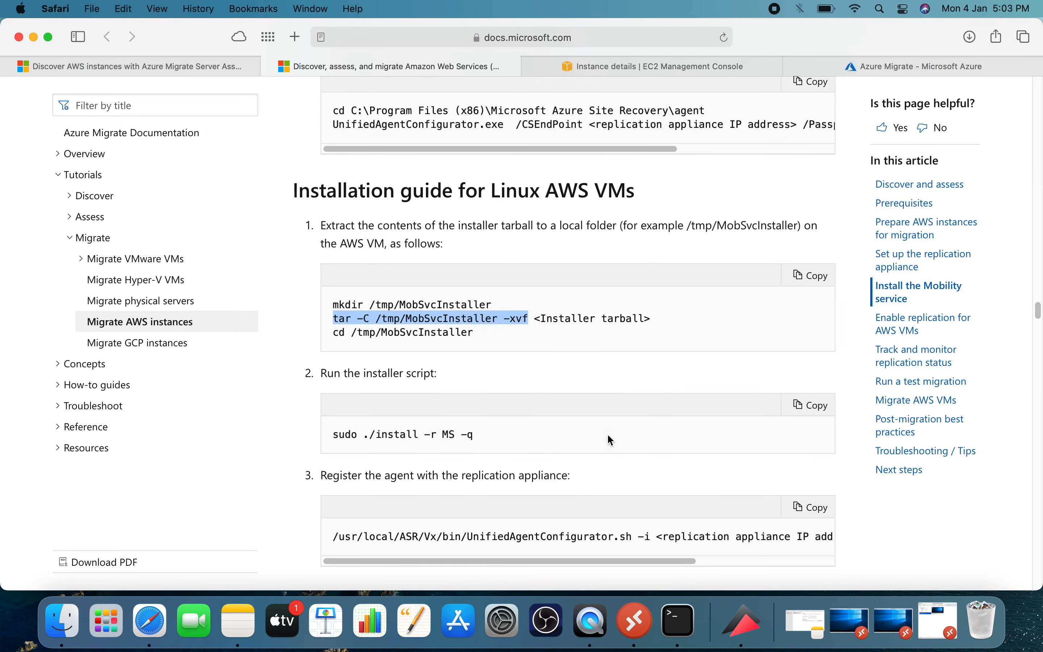
left_click(675, 616)
right_click(554, 339)
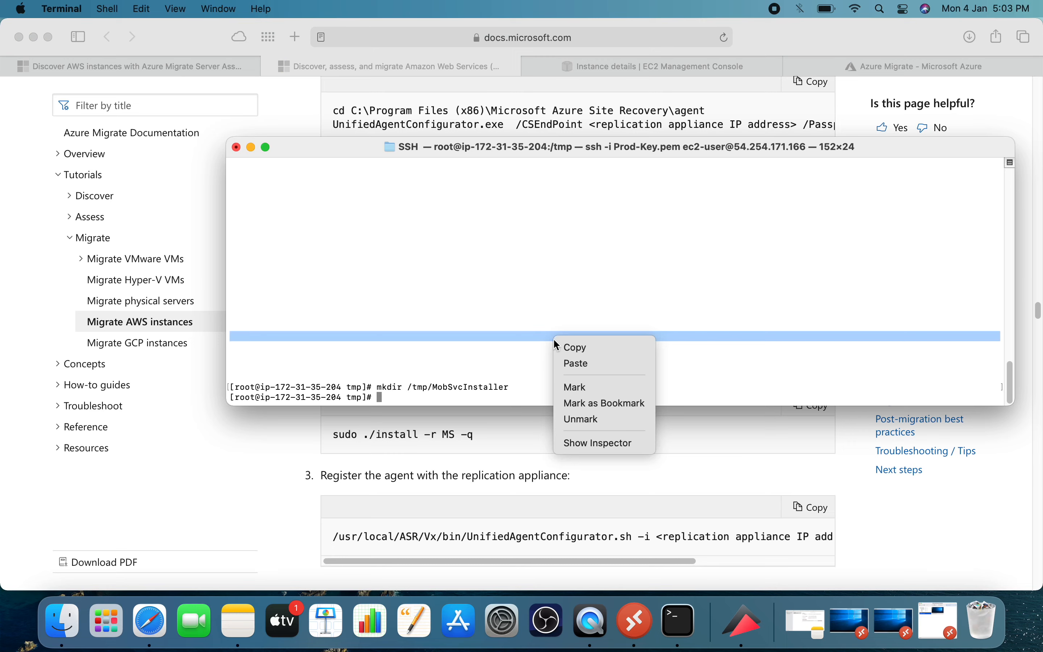
left_click(574, 357)
type("M")
key("Tab")
key("Tab")
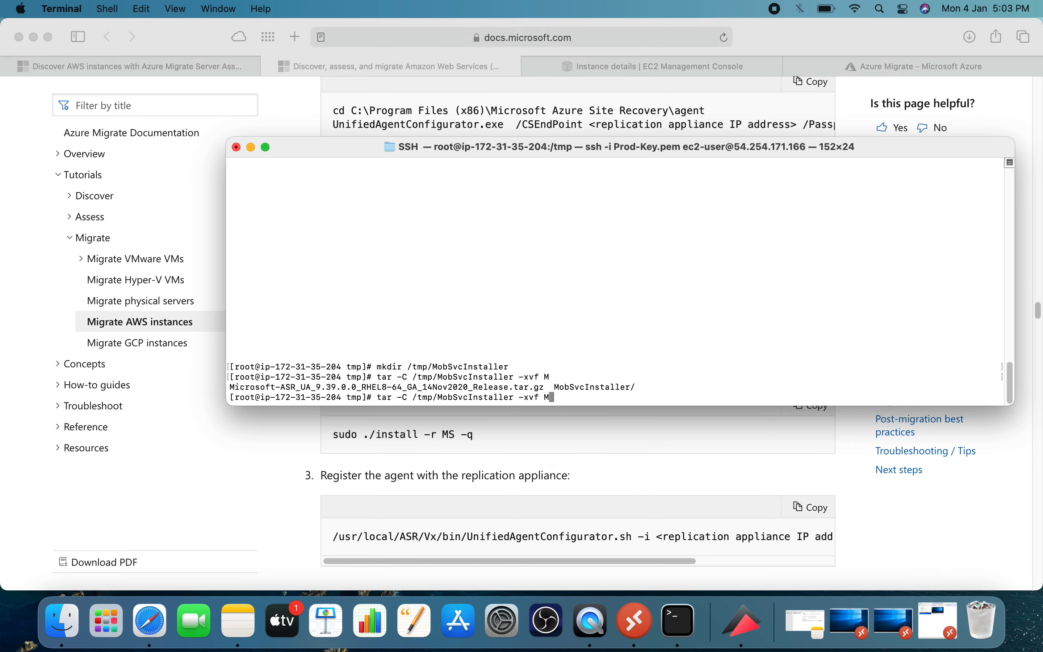
type("i")
key("Tab")
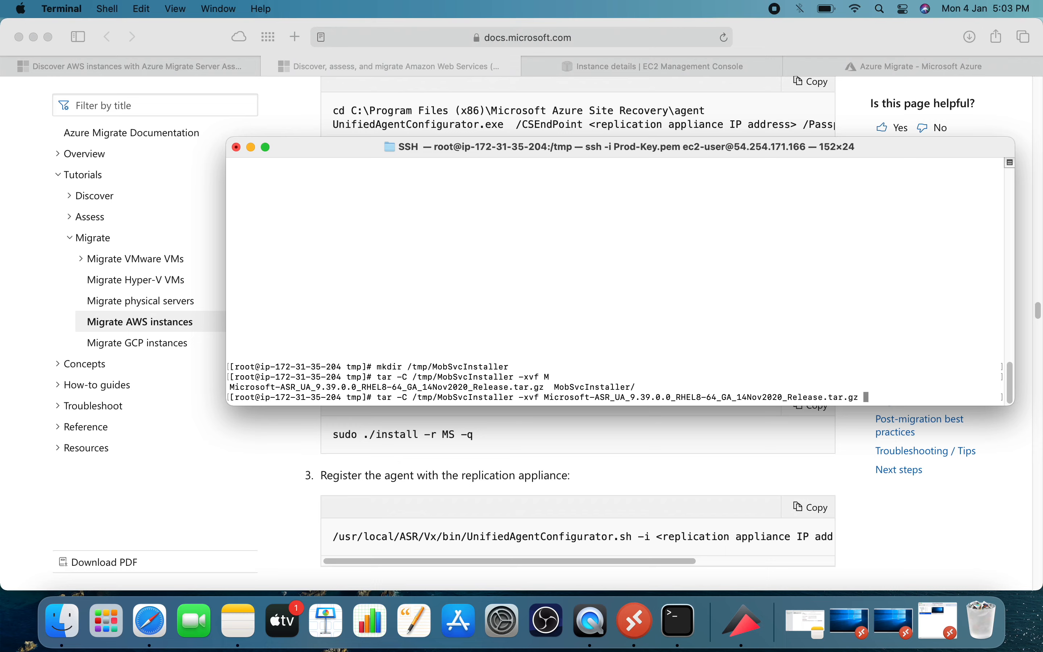
key("Return")
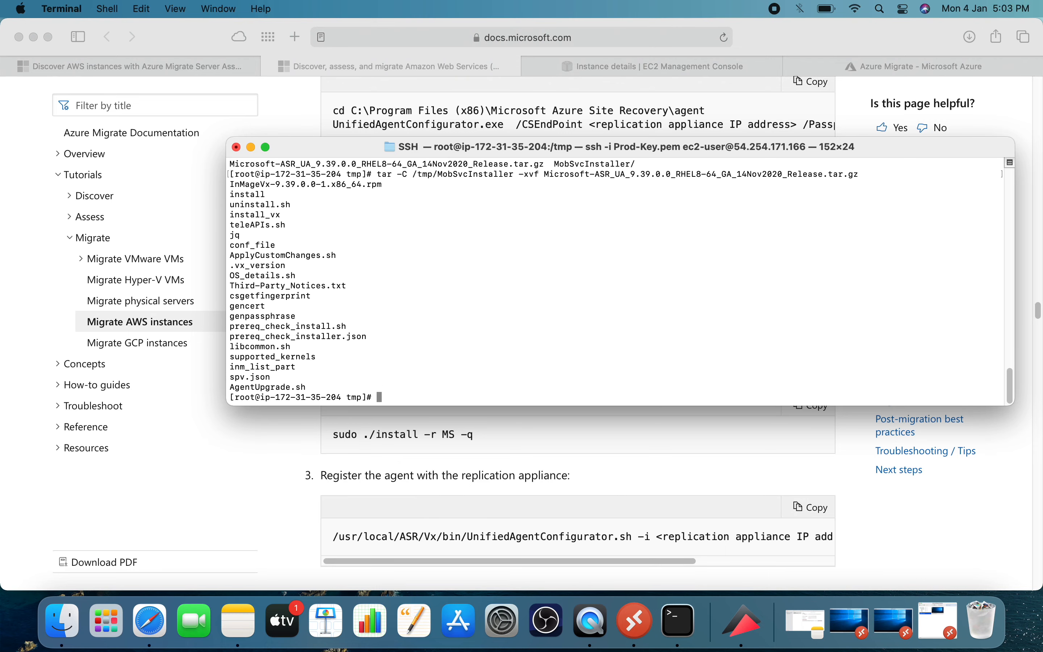
List the /tmp contents and try to change into the MobSvcInstaller folder using its copied name.
type("ls")
key("Return")
type("cd")
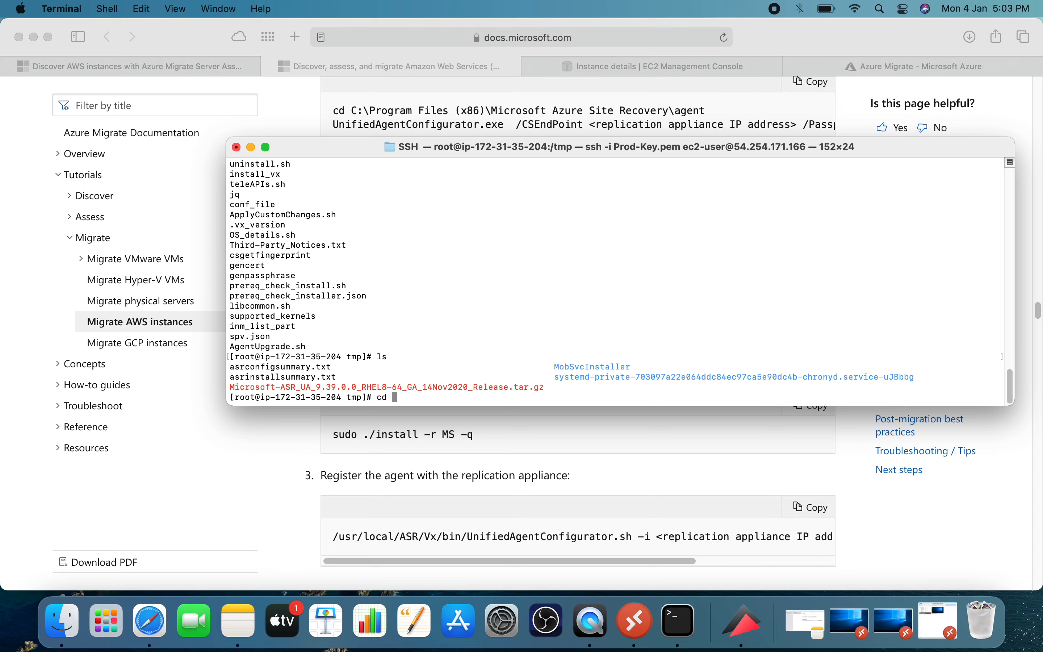
double_click(582, 366)
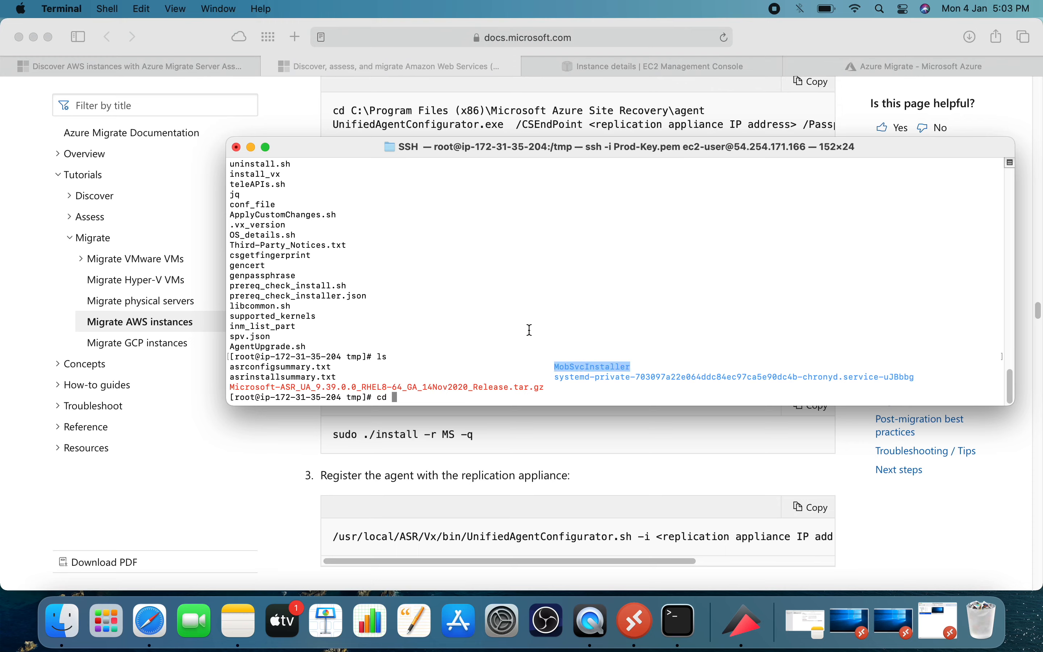
right_click(492, 326)
left_click(512, 332)
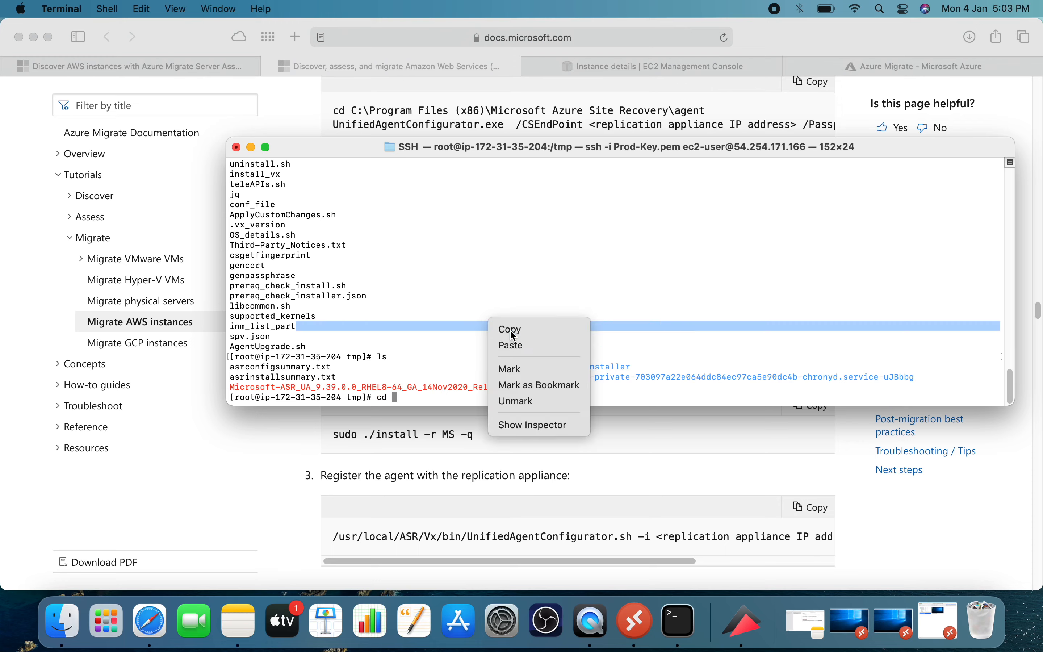
right_click(483, 286)
left_click(506, 312)
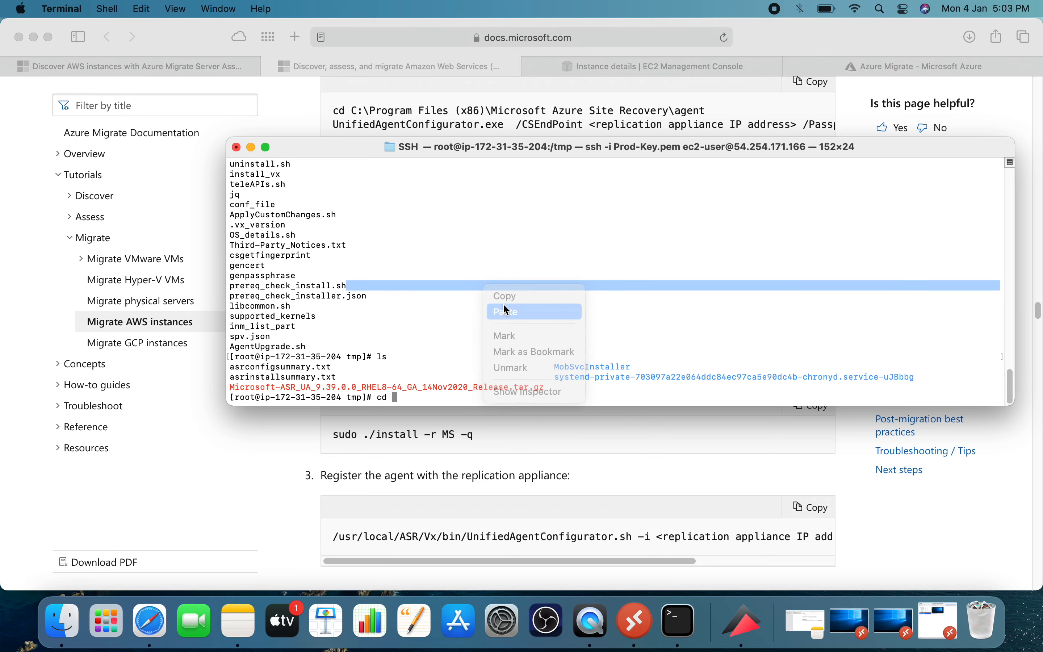
Change to the /tmp/MobSvcInstaller directory, list its contents, and clear the terminal.
type("cd /t,p")
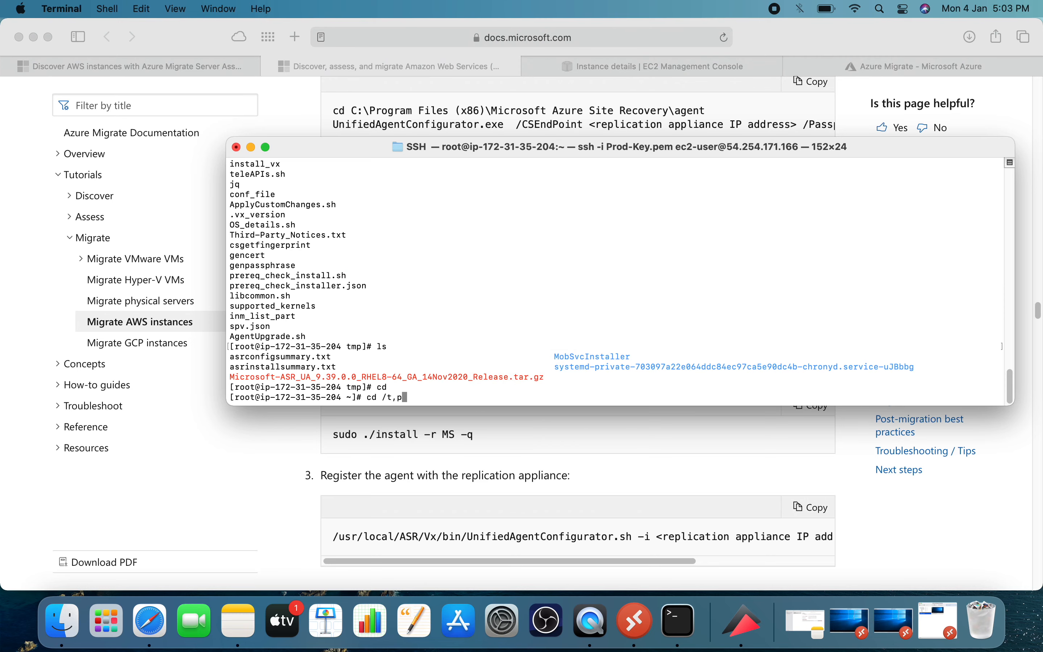
key("BackSpace")
key("BackSpace")
type("mp/MobSvcInstaller/")
key("Tab")
key("Return")
type("ls")
key("Return")
type("clear")
key("Return")
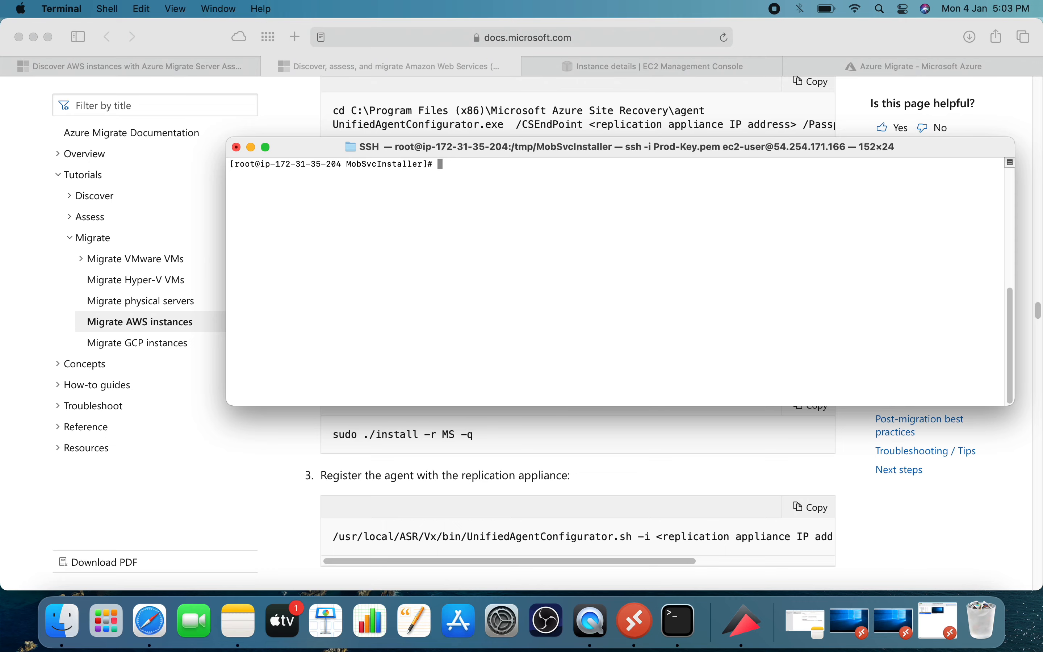
Copy ./install -r MS -q from the guide's installer script section and run it in Terminal.
left_click(503, 435)
left_click(375, 433)
mouse_move(375, 434)
left_mouse_down()
mouse_move(481, 437)
mouse_move(364, 433)
left_mouse_up()
key("super+c")
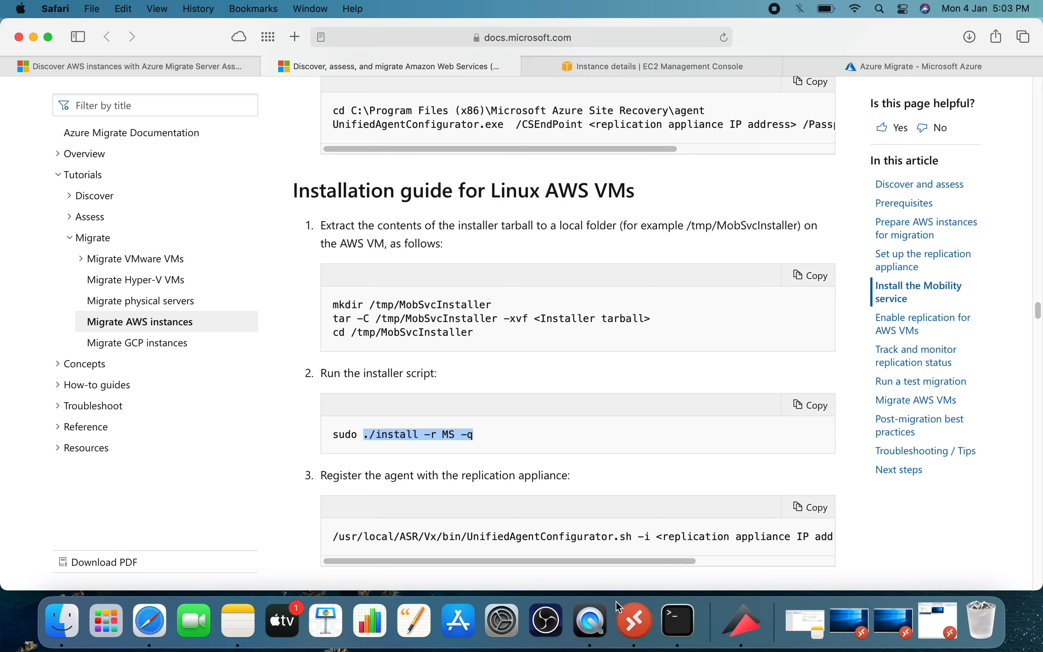
left_click(679, 620)
right_click(545, 266)
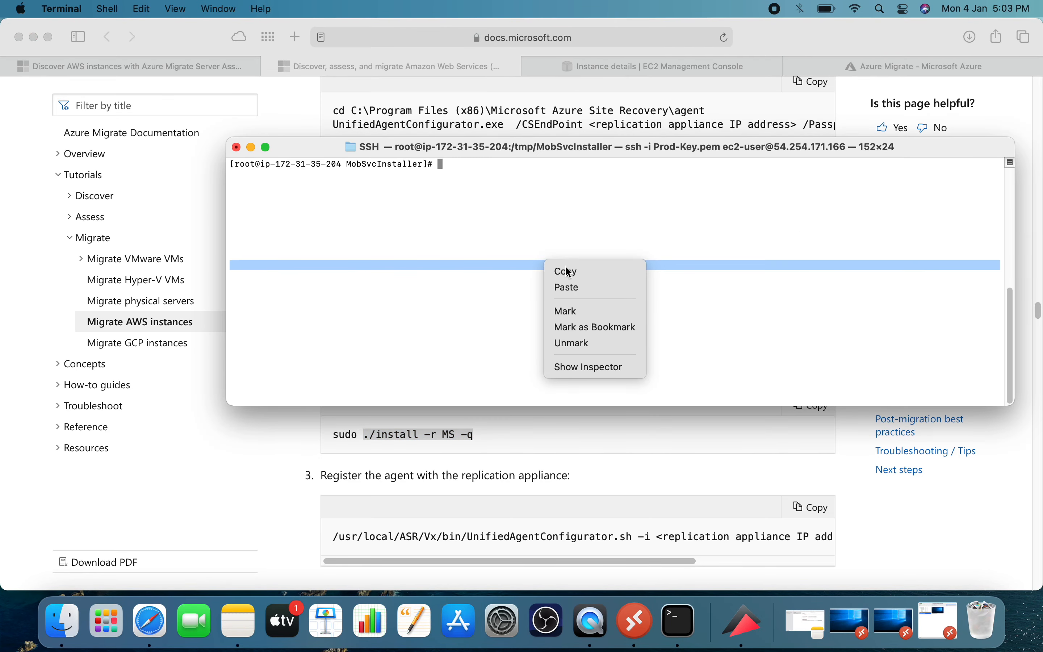
left_click(584, 288)
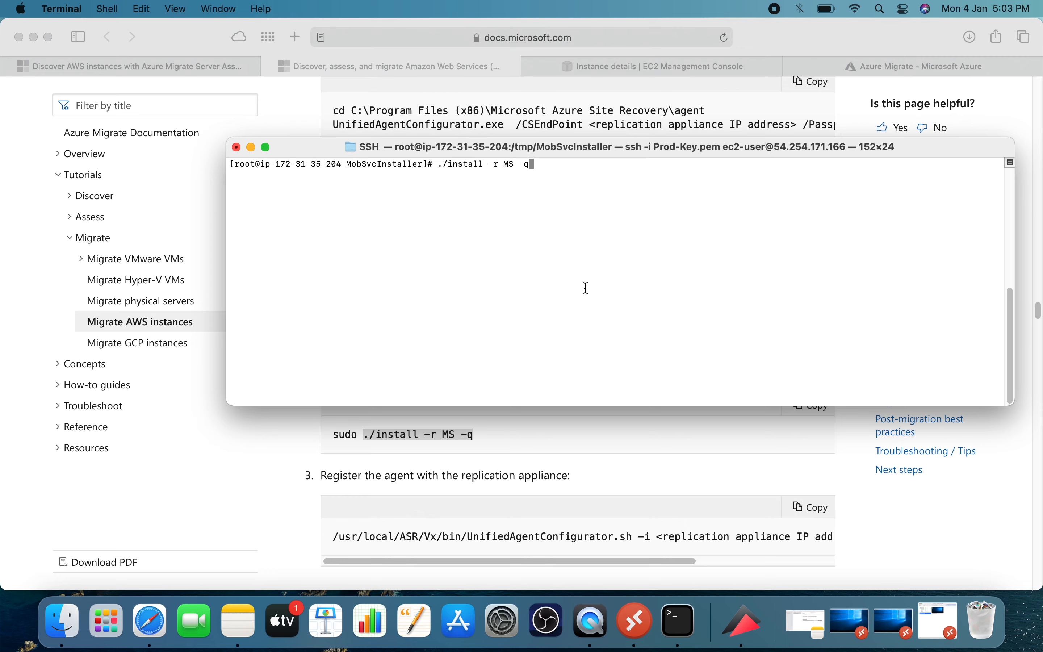
key("Return")
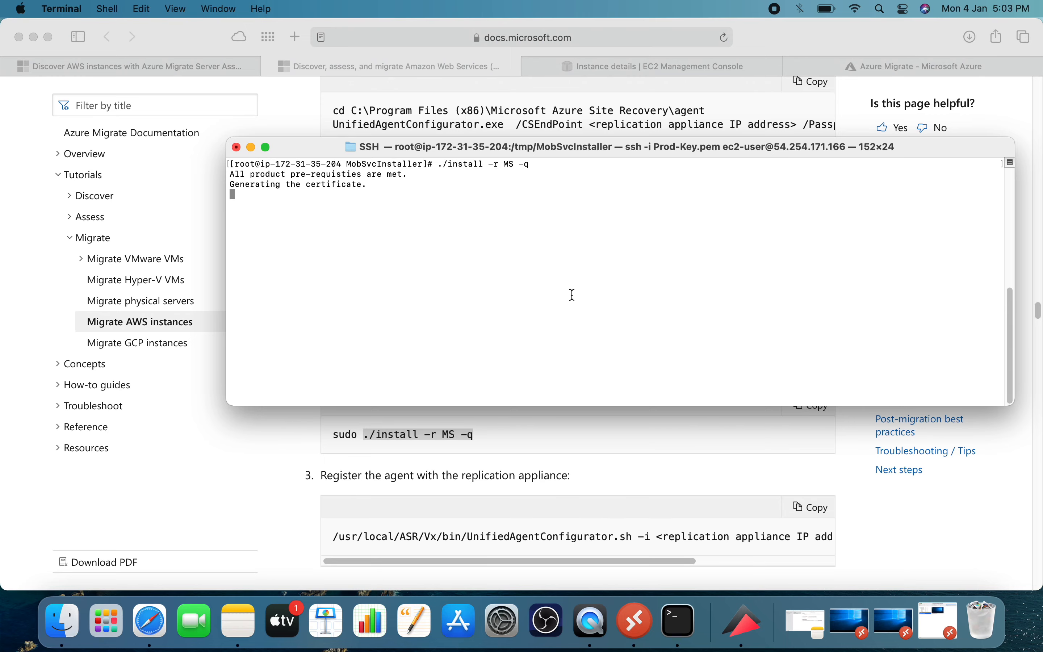
Examine the guide's agent registration command, including its replication appliance IP address and passphrase file path parameters.
left_click(608, 485)
scroll(612, 466, "down", 3)
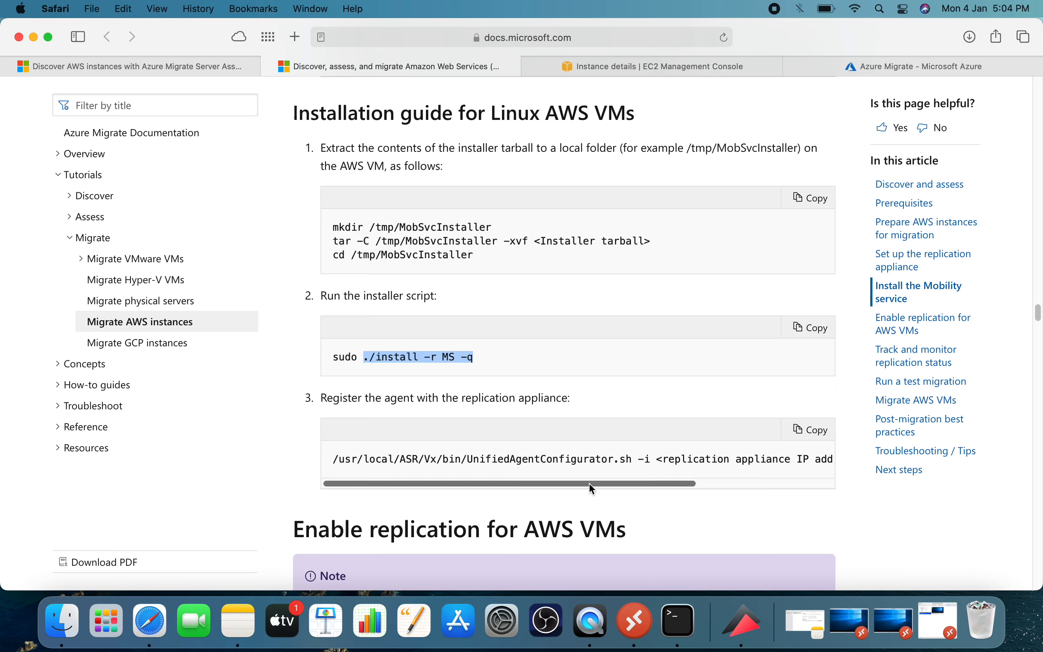
left_click_drag(332, 460, 649, 460)
scroll(645, 460, "right", 3)
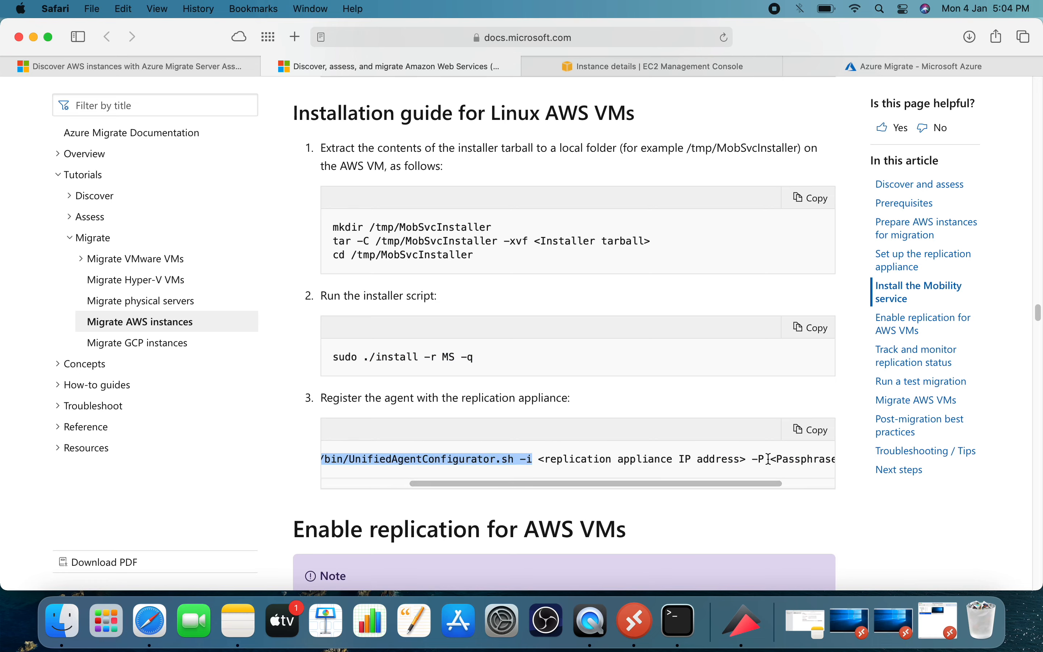
left_click_drag(661, 459, 797, 462)
scroll(708, 460, "right", 2)
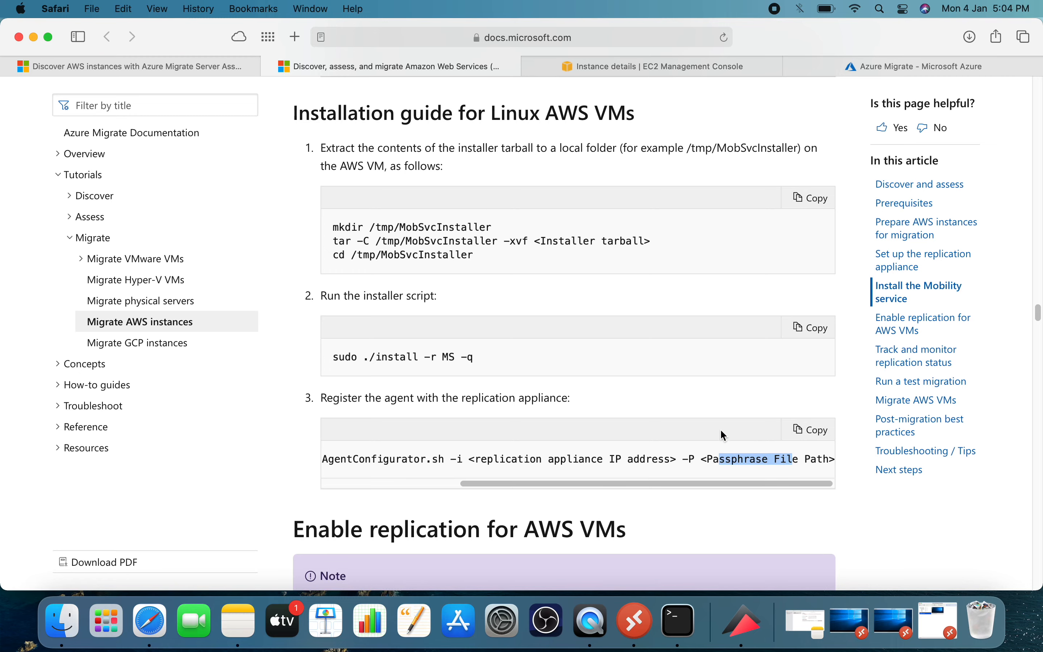
left_click_drag(690, 483, 506, 486)
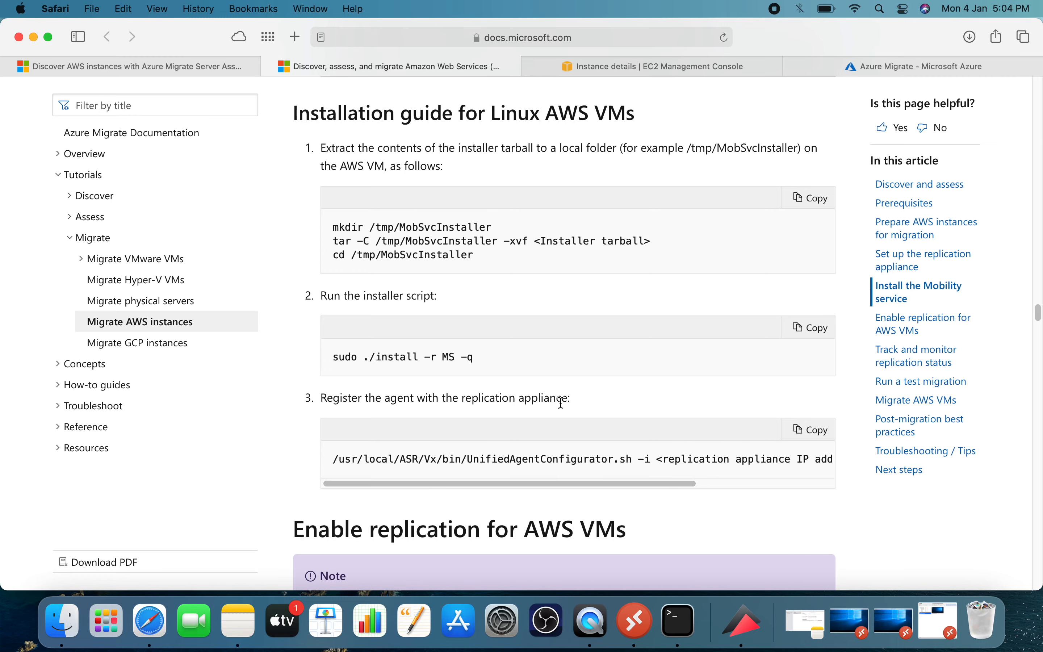
scroll(561, 399, "down", 10)
scroll(560, 398, "up", 6)
scroll(560, 394, "up", 5)
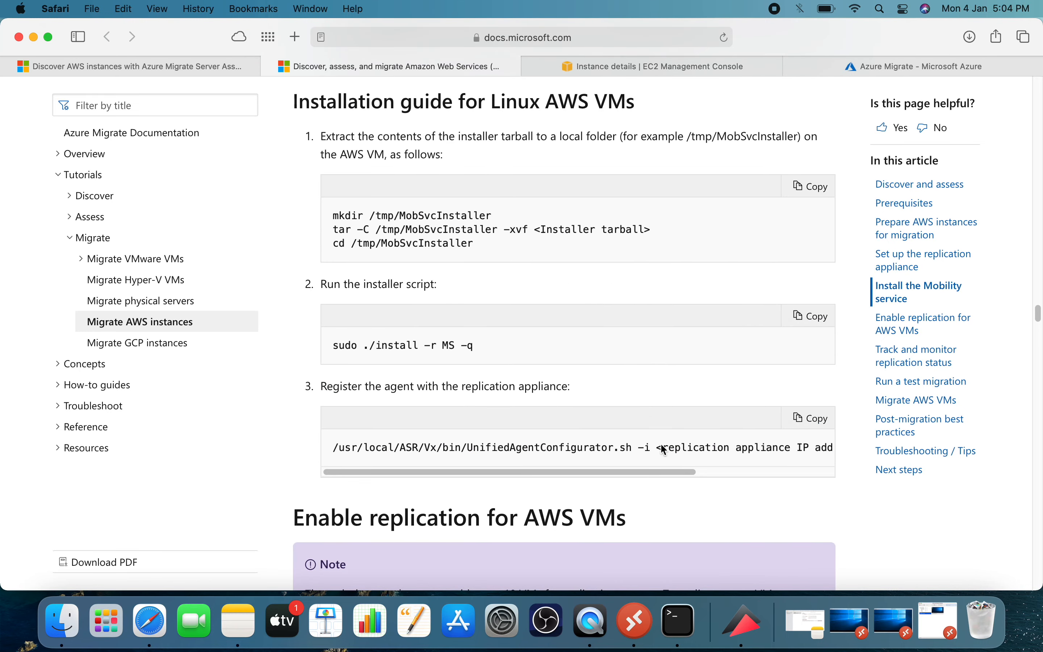
Return to Terminal to check the installer's progress and enlarge the window in width and height.
left_click(677, 620)
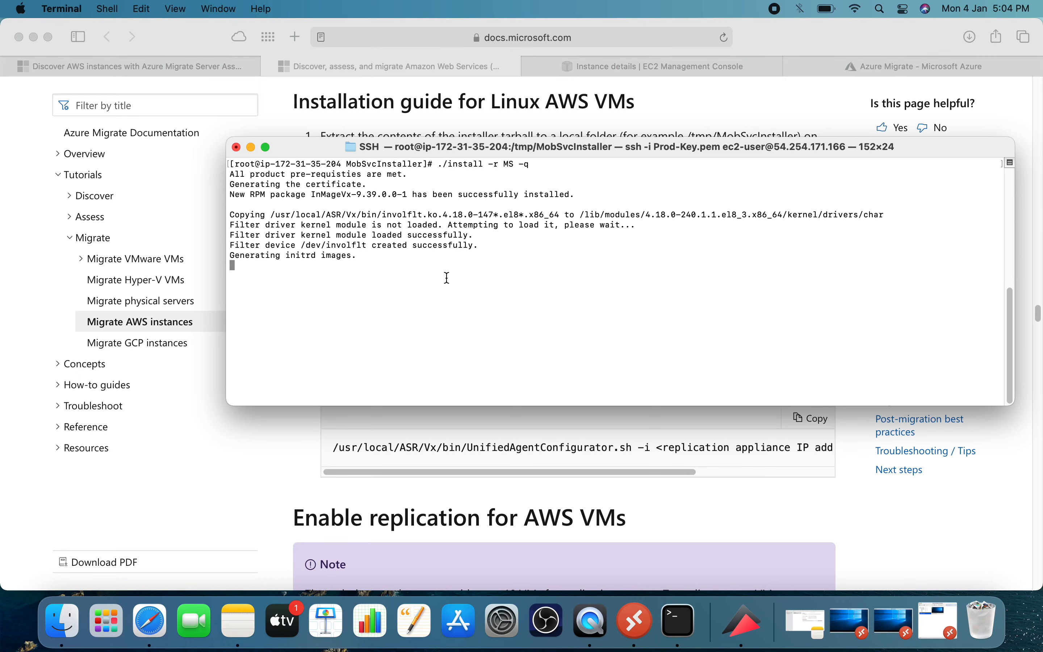
left_click_drag(227, 317, 35, 296)
left_click_drag(485, 407, 497, 503)
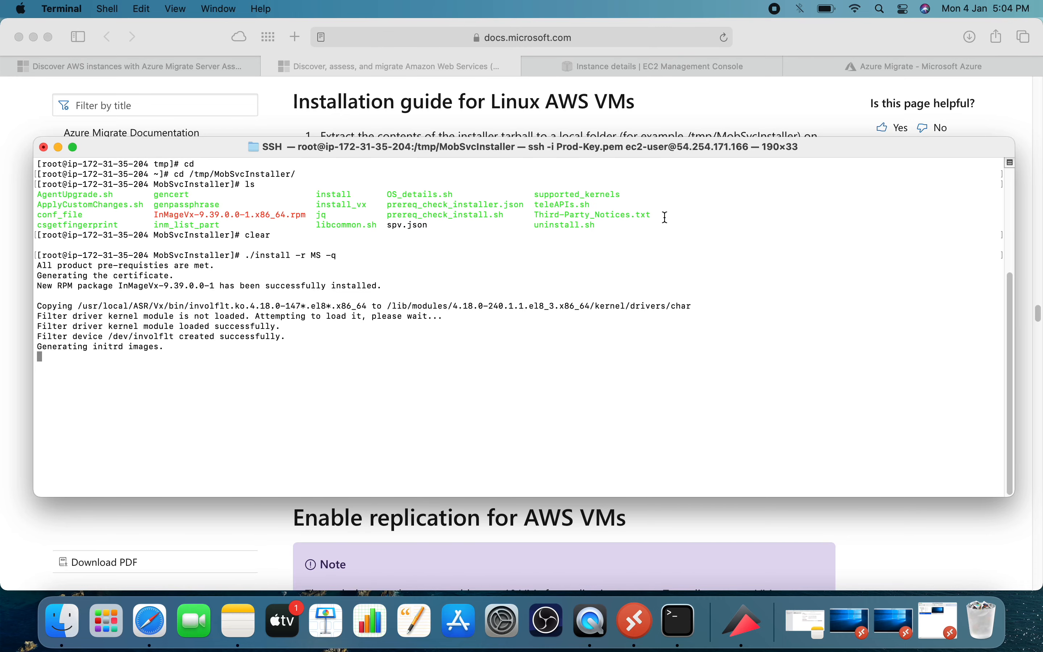
Copy the script path /usr/local/ASR/Vx/bin/UnifiedAgentConfigurator.sh from the guide's agent registration command.
left_click(700, 532)
left_click_drag(342, 449, 632, 449)
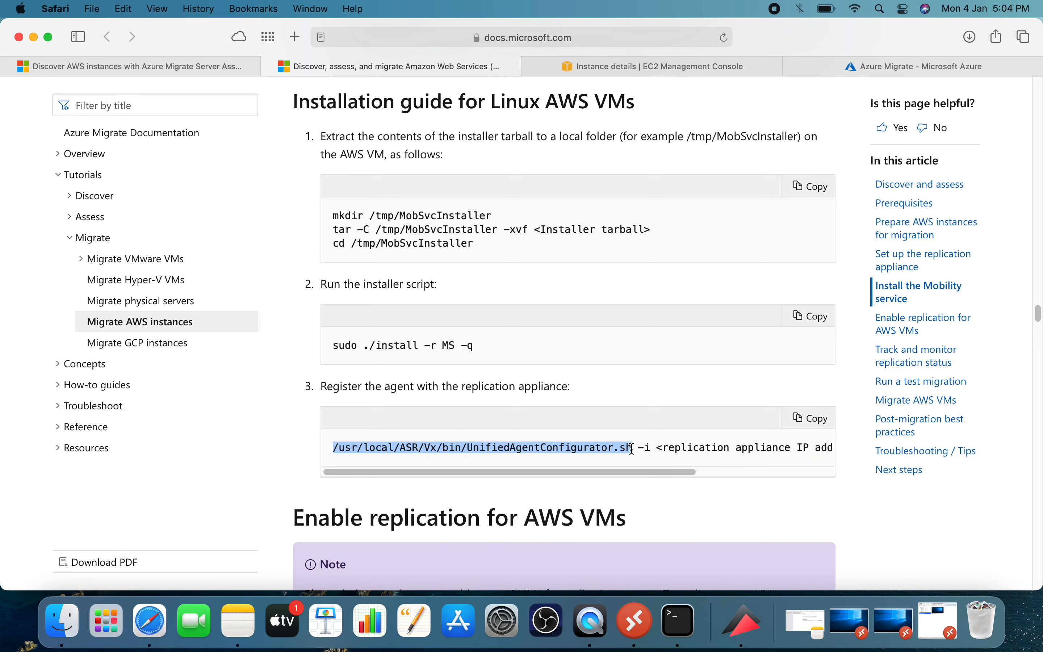
right_click(630, 449)
left_click(655, 497)
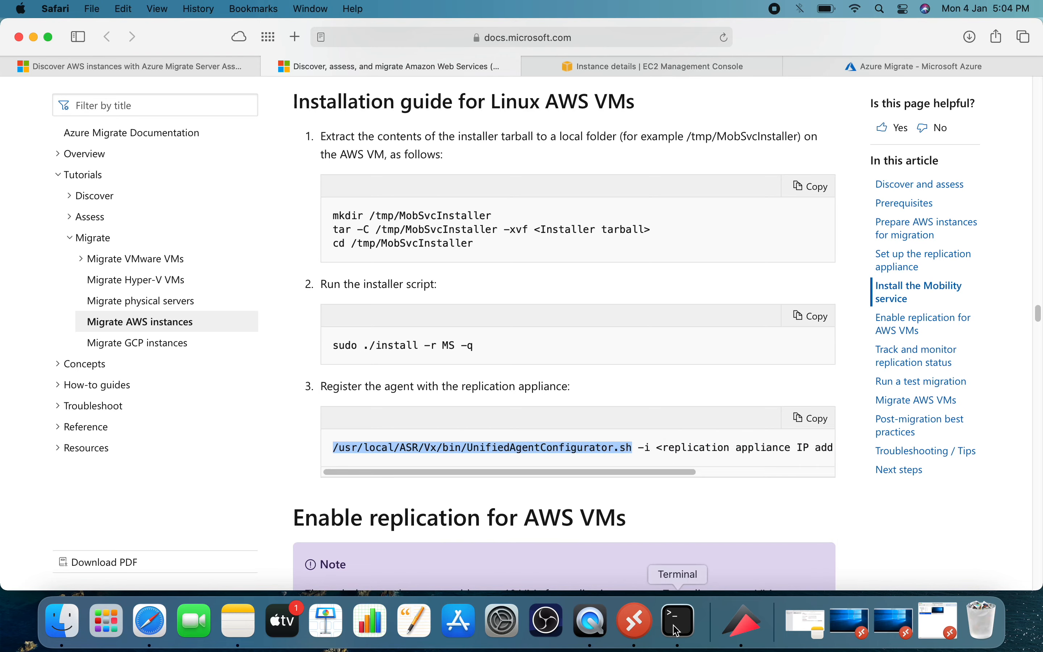
Return to Terminal, clear it, and run the copied /usr/local/ASR/Vx/bin/UnifiedAgentConfigurator.sh script.
left_click(678, 621)
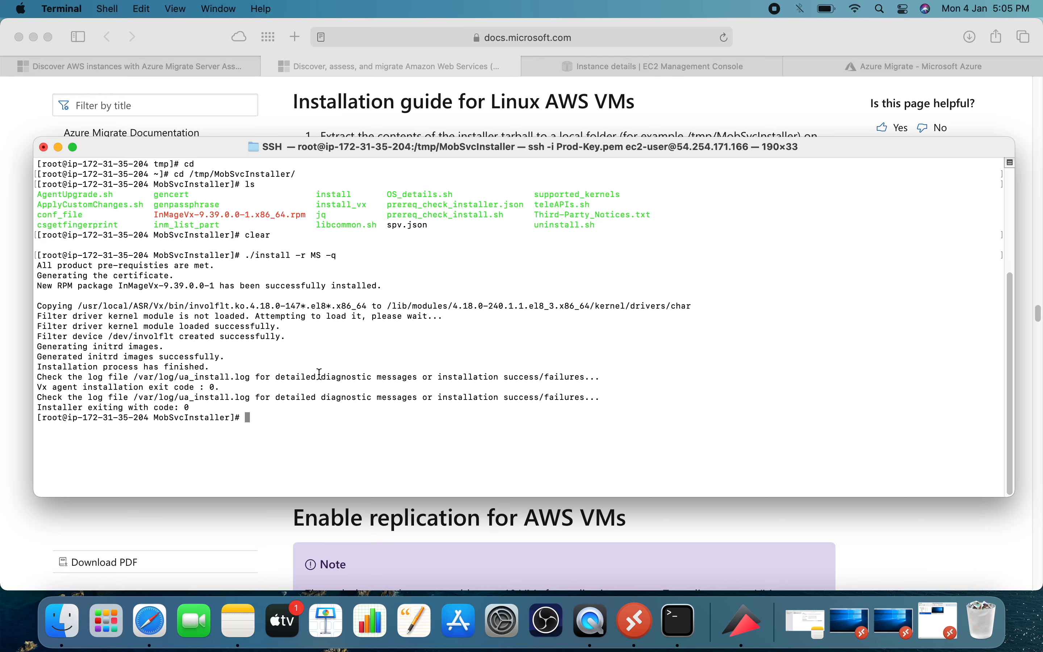
type("clear")
key("Return")
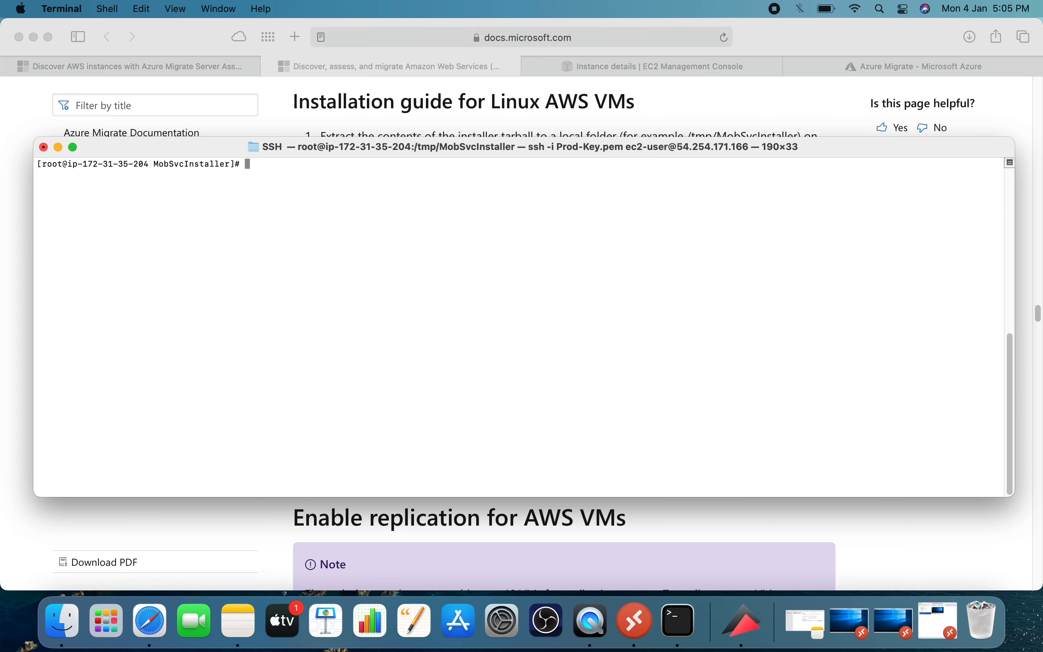
right_click(355, 276)
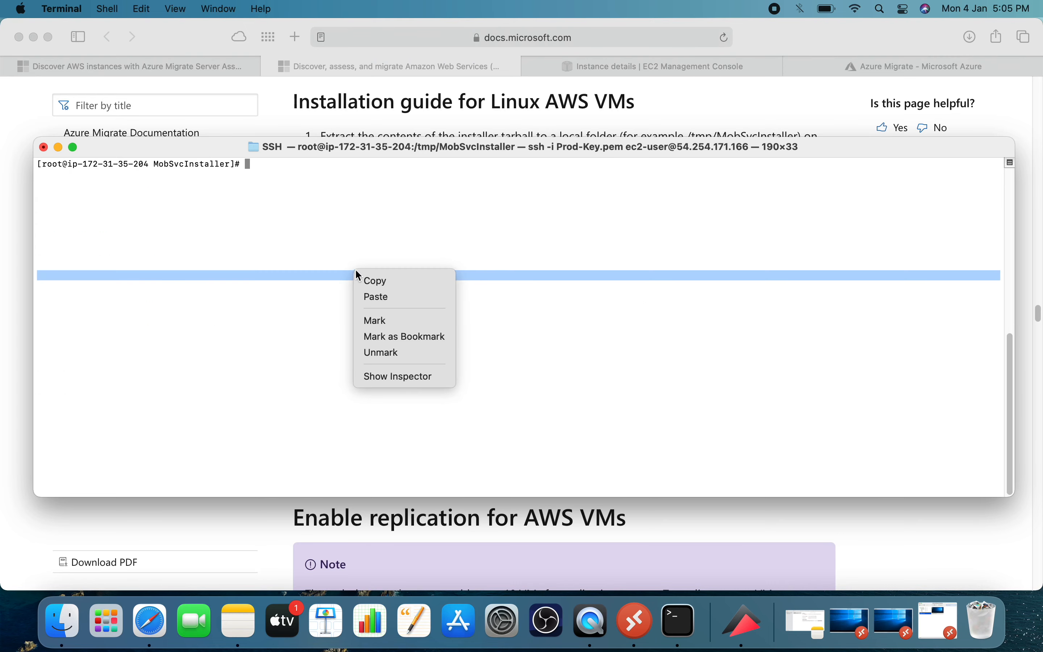
left_click(383, 297)
key("Return")
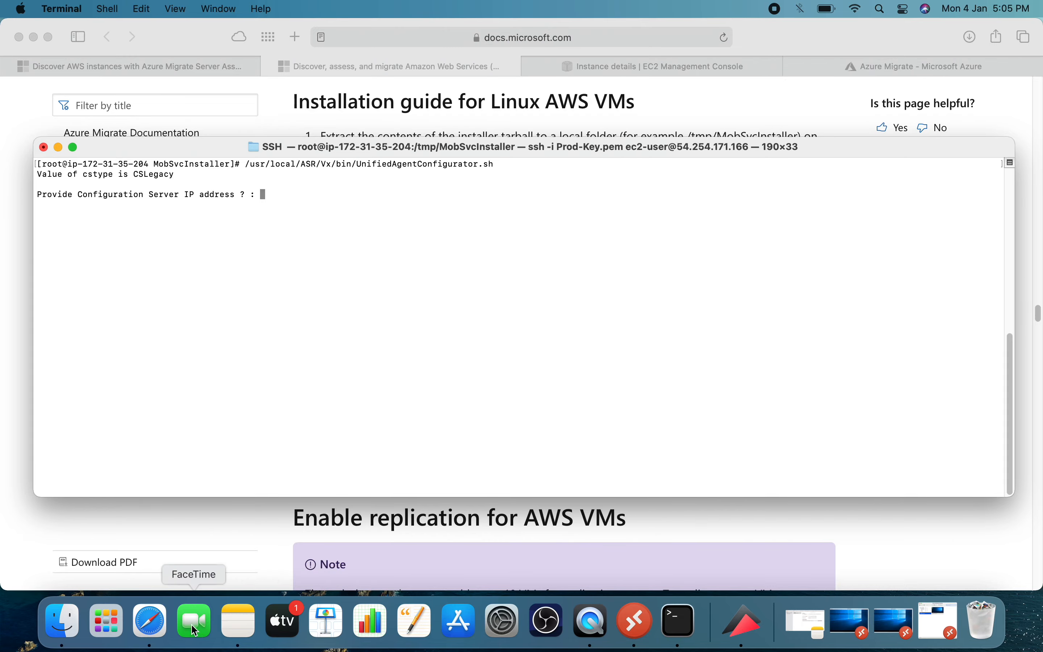
Switch to the EC2 console in Safari and copy the Appliance Server instance's private IPv4 address.
left_click(156, 623)
left_click(603, 69)
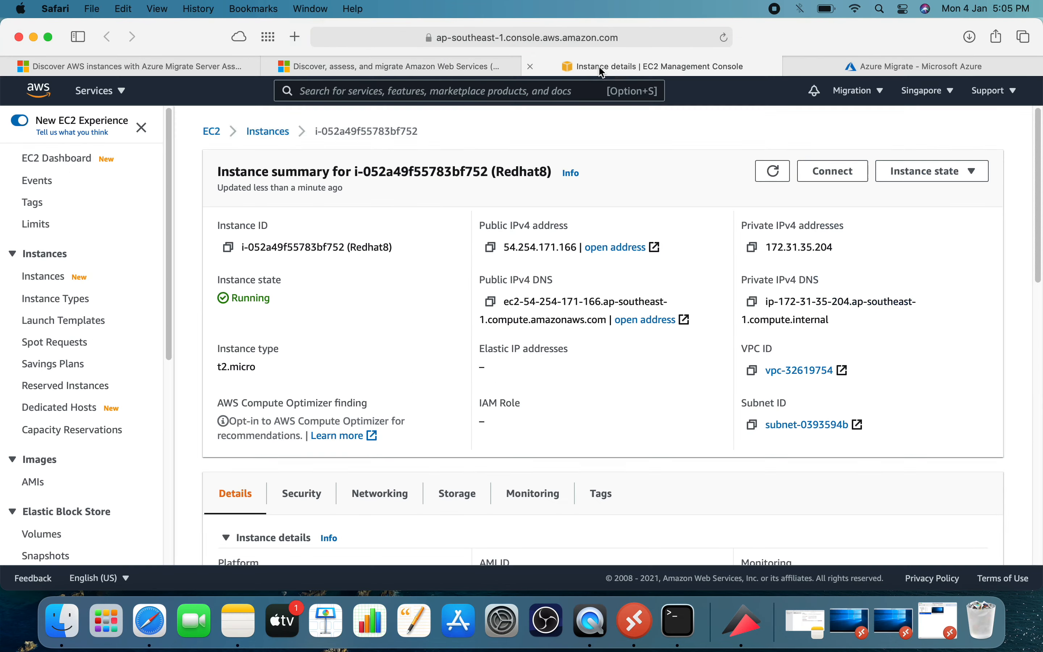
left_click(270, 136)
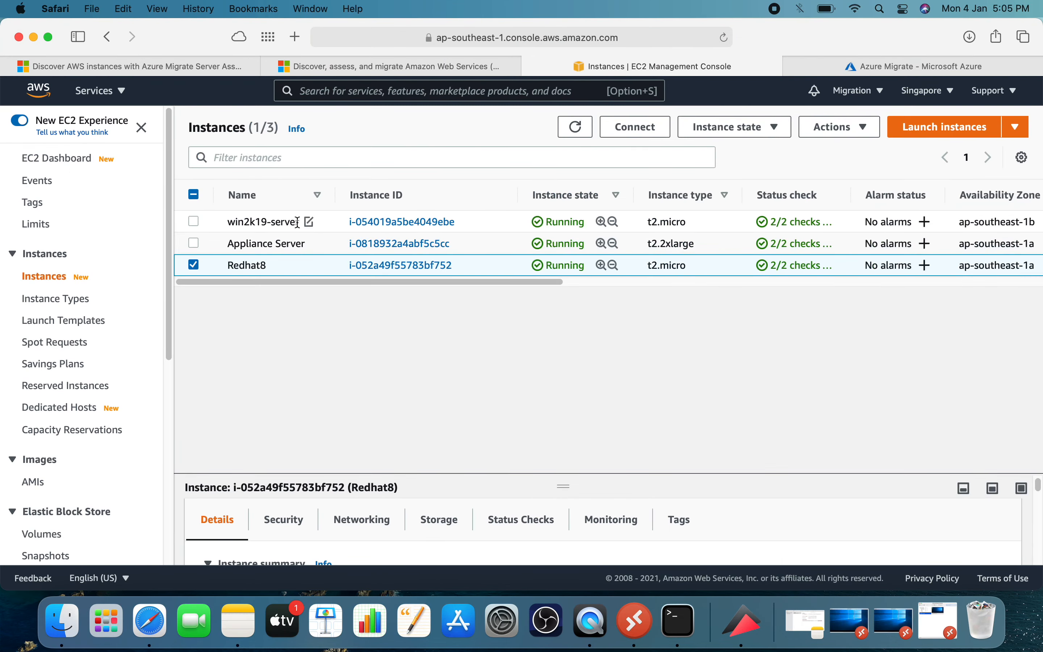
left_click(393, 244)
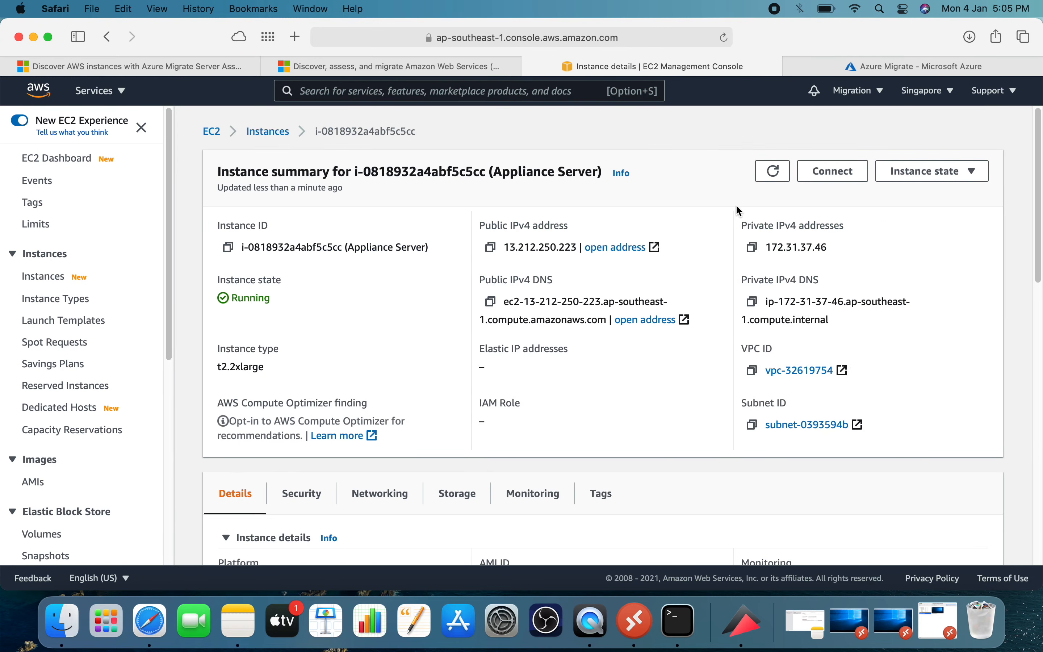
left_click(752, 247)
Provide 172.31.37.46 as the Configuration Server IP address in the agent configurator in Terminal.
left_click(670, 625)
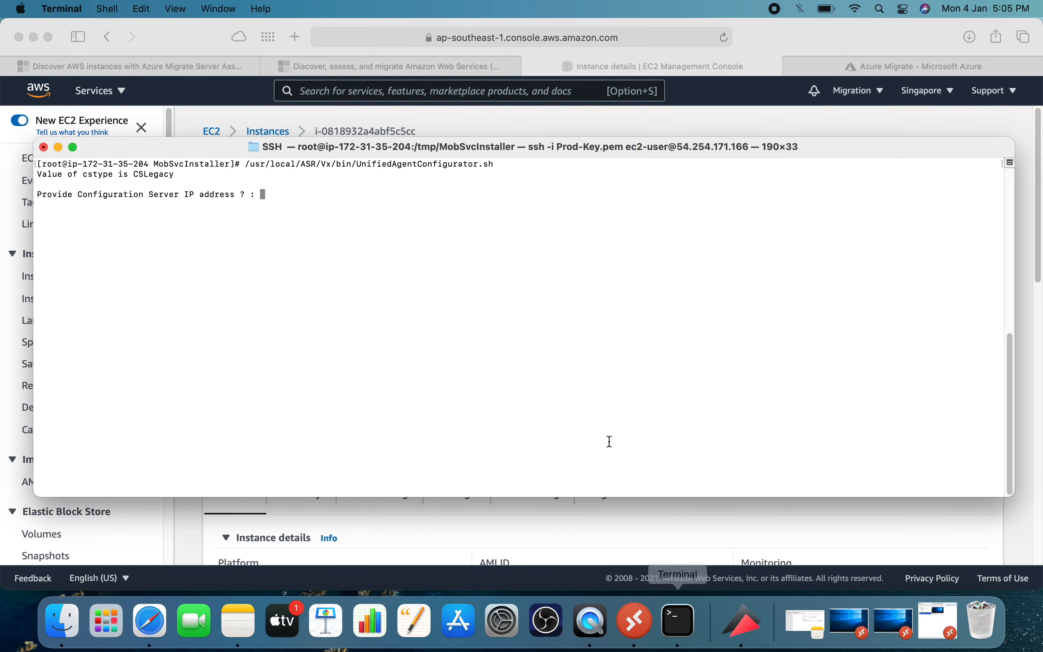
right_click(419, 292)
left_click(455, 318)
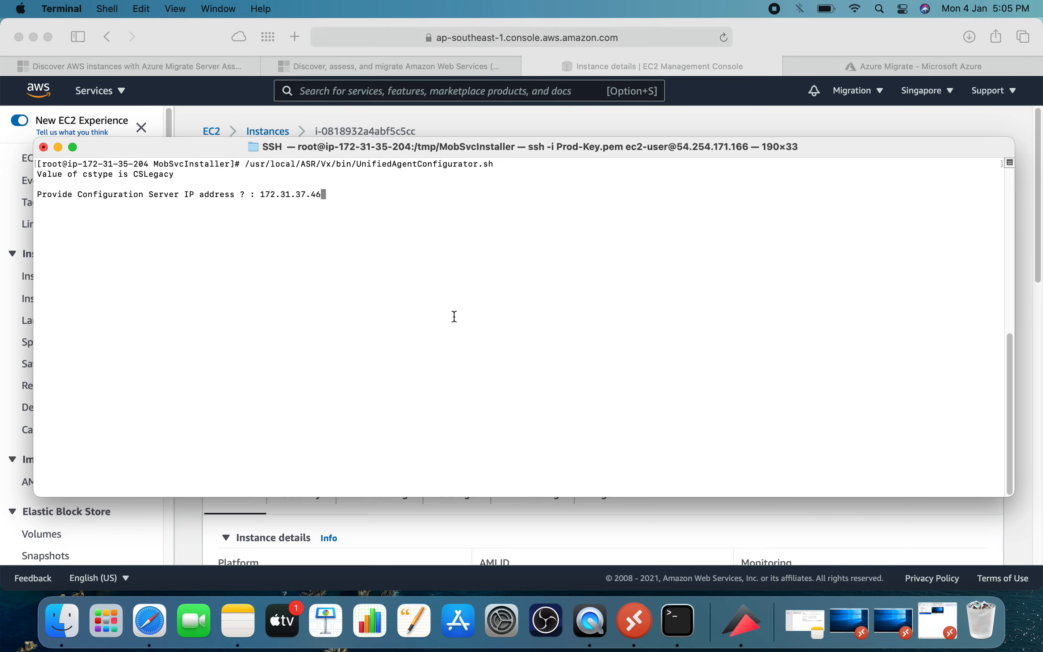
key("Return")
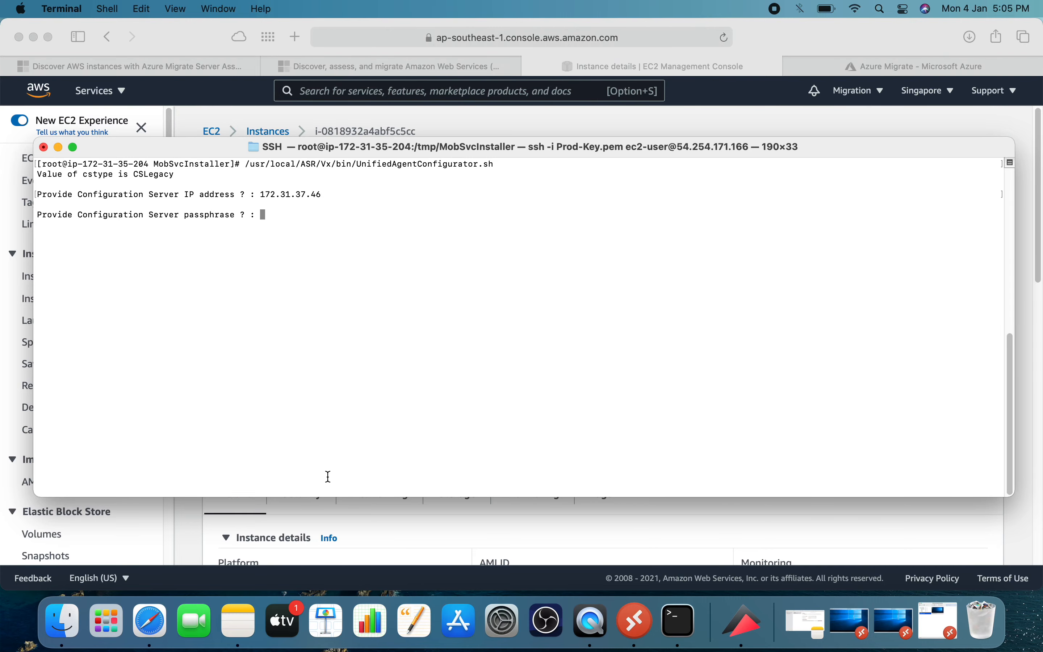
Copy the configuration server passphrase from the saved note in Notes and submit it to the agent configurator in Terminal.
left_click(238, 620)
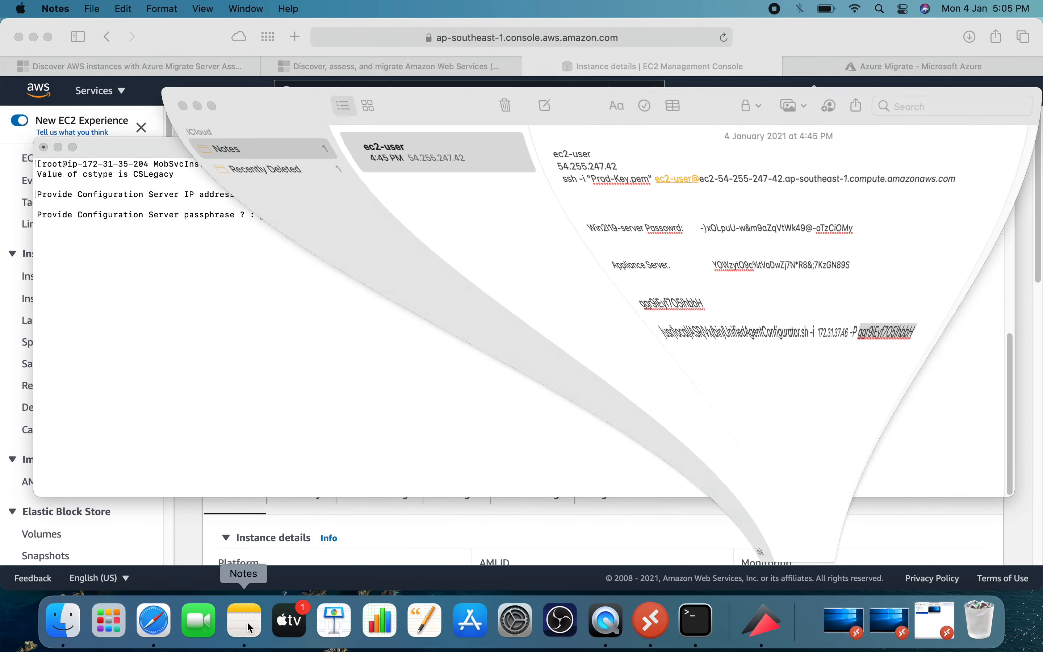
left_click_drag(643, 295, 544, 296)
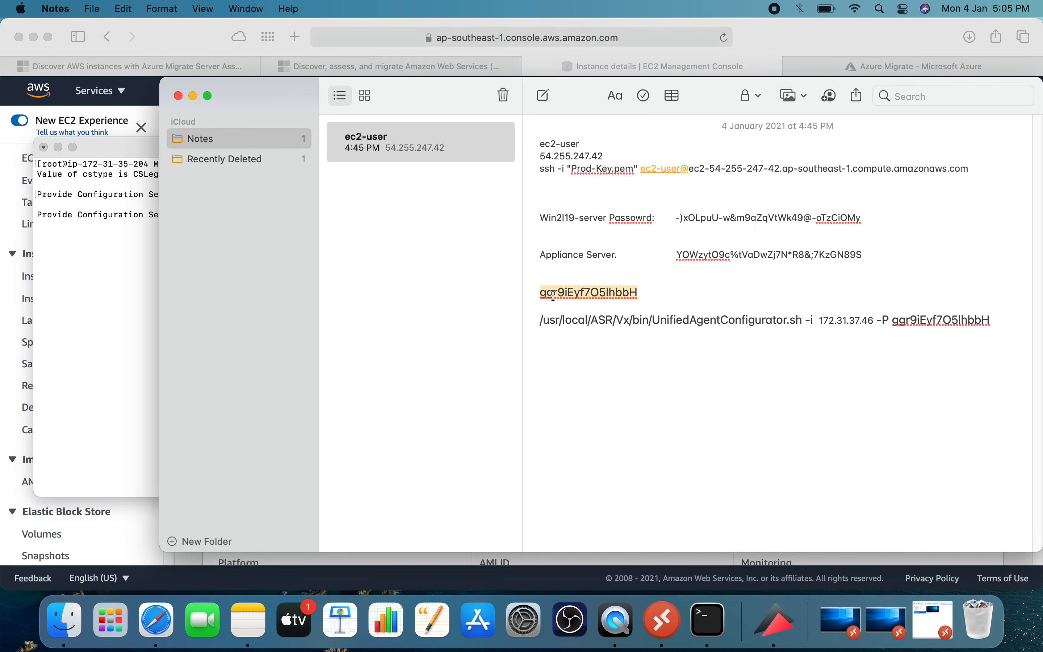
right_click(554, 296)
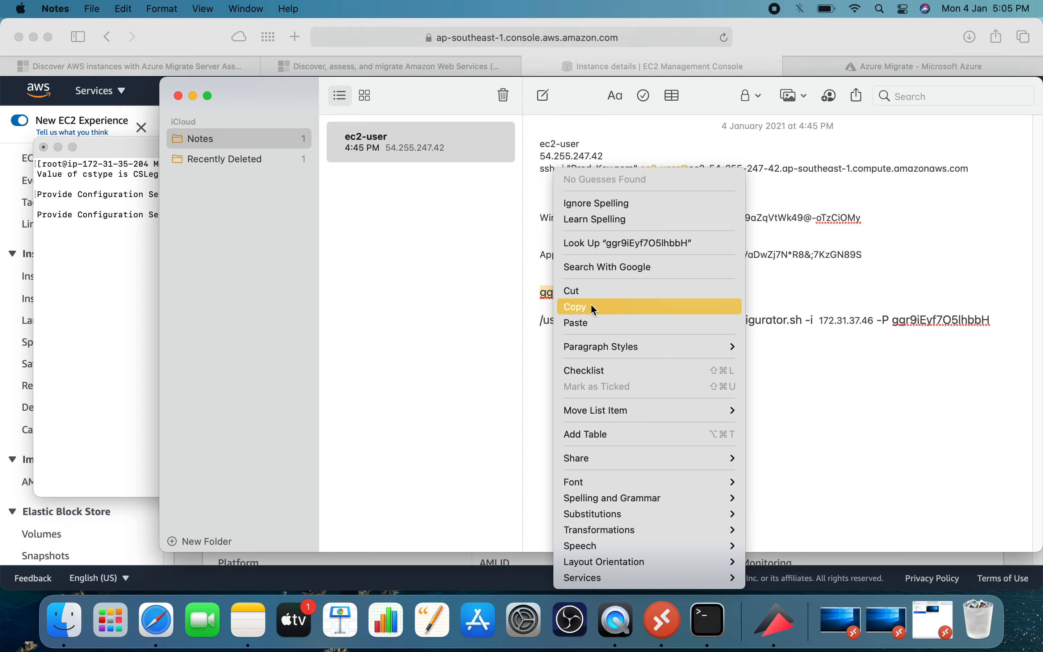
left_click(592, 307)
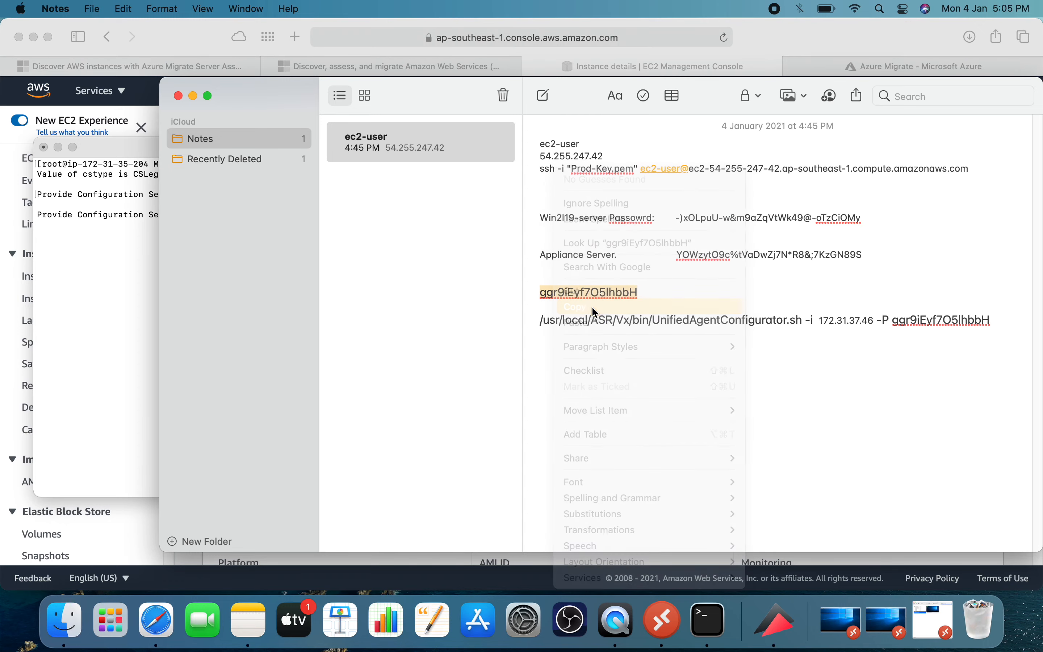
left_click(194, 94)
right_click(335, 235)
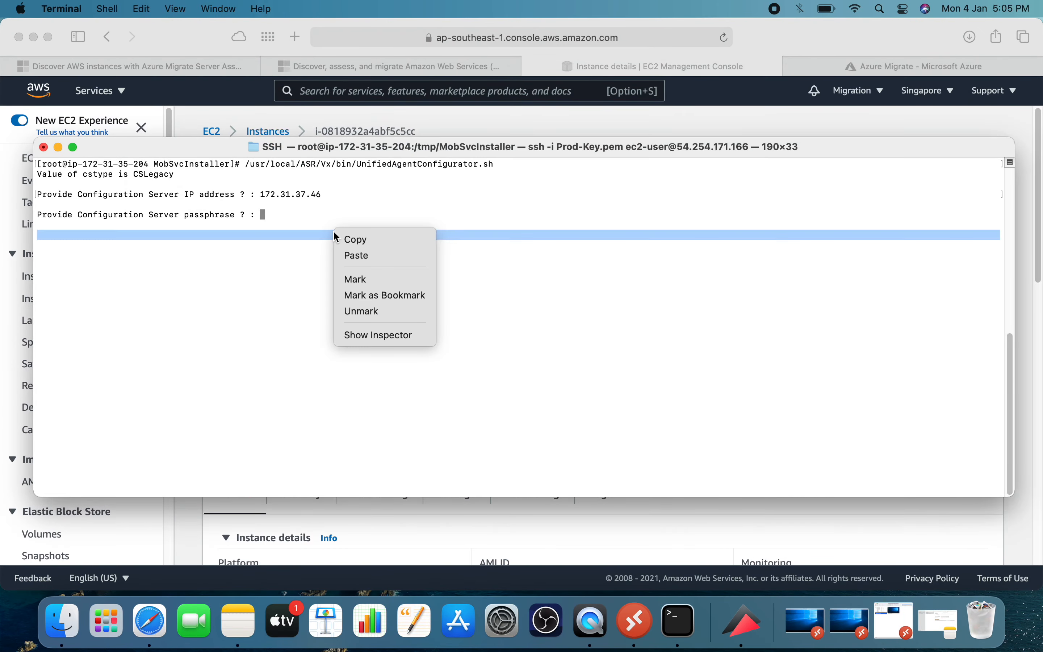
left_click(358, 255)
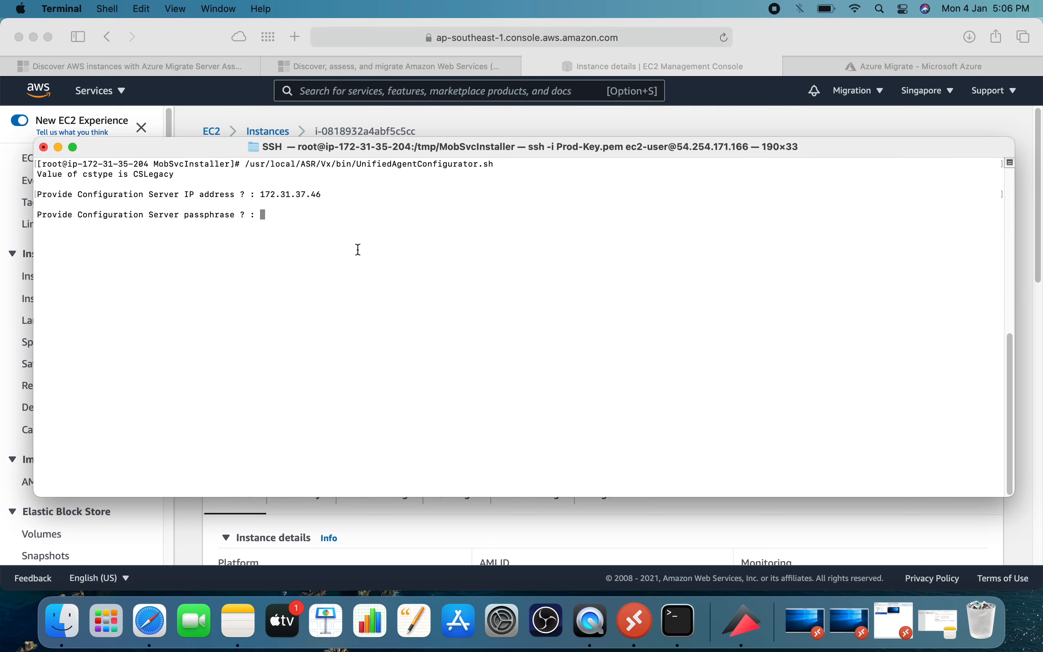
key("Return")
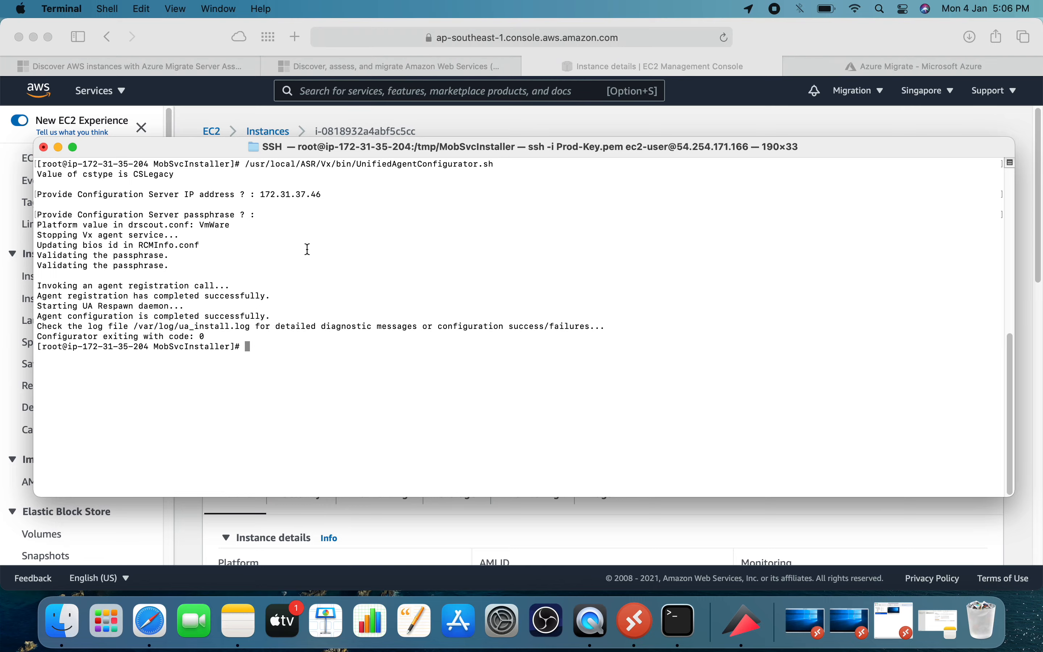
Minimize Terminal, switch to the Azure Migrate Servers page in Safari, and refresh its migration tools.
left_click(58, 147)
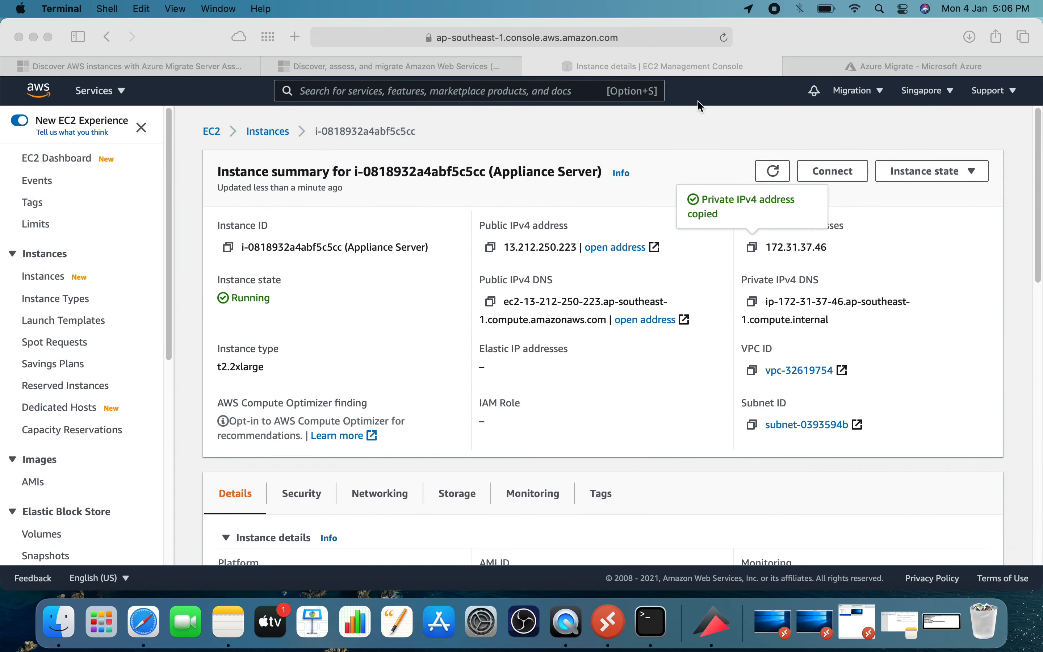
left_click(875, 67)
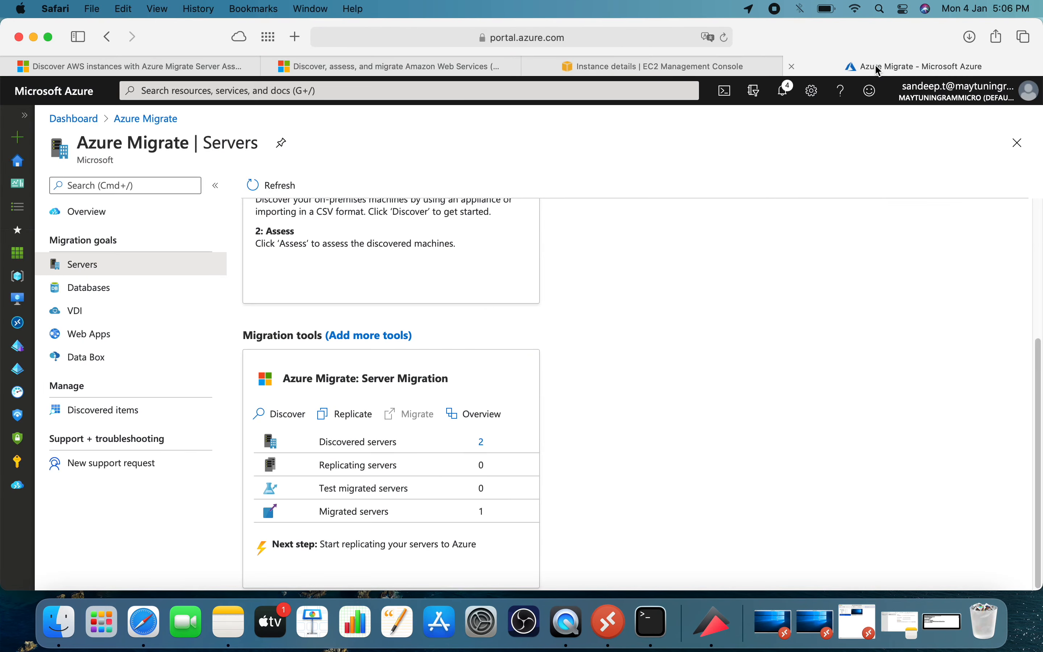
left_click(270, 186)
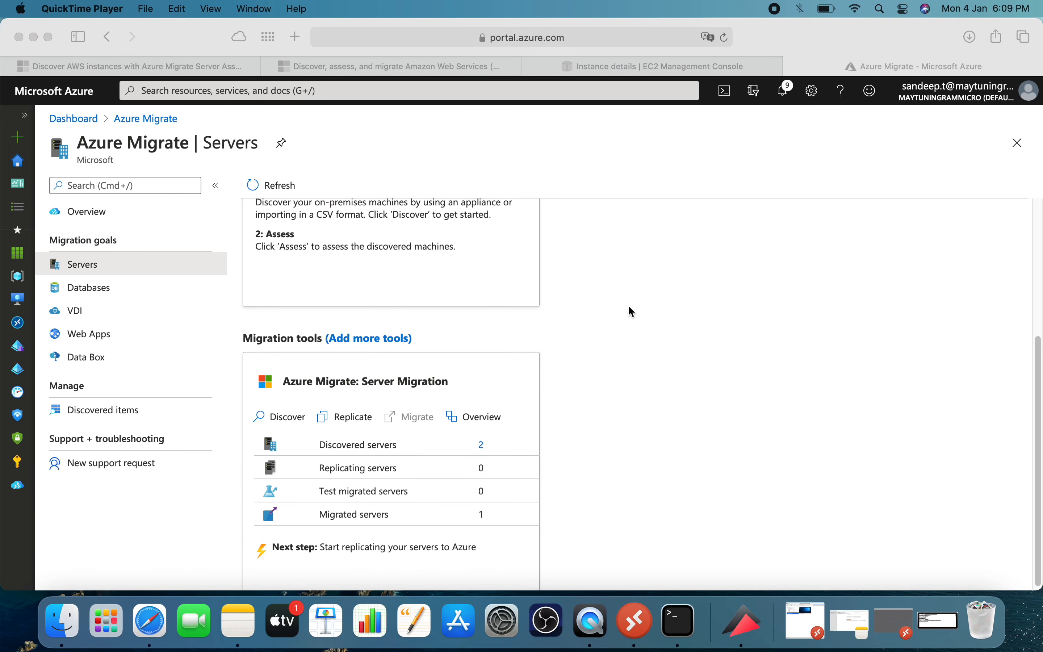
left_click(267, 191)
left_click(268, 190)
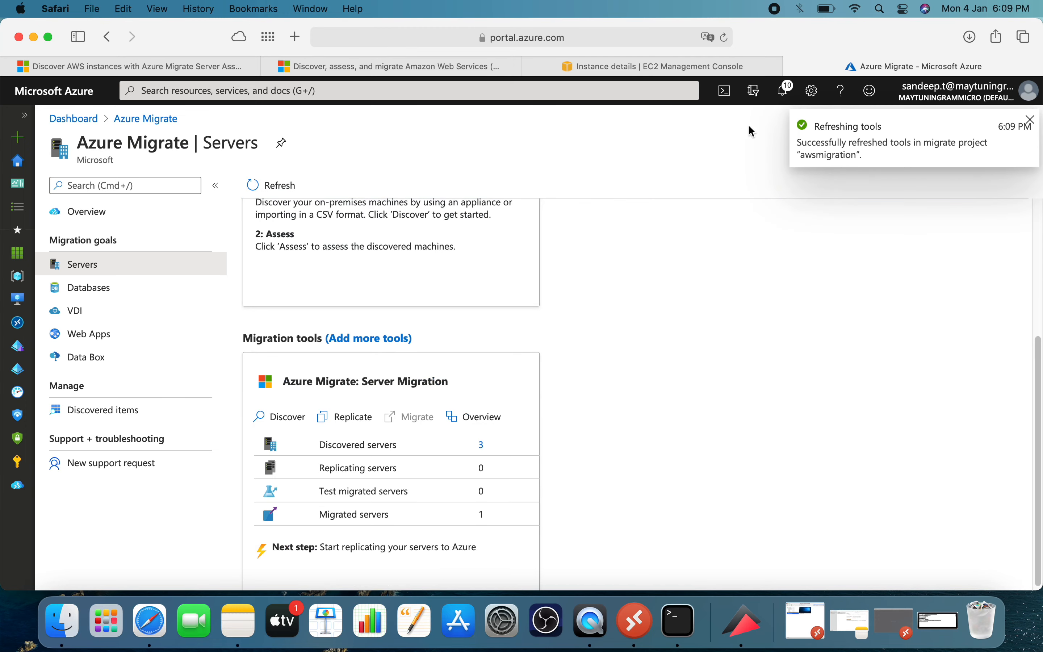
Open the discovered servers list and compare the Linux entries with the Redhat8 host name in Terminal.
left_click(483, 447)
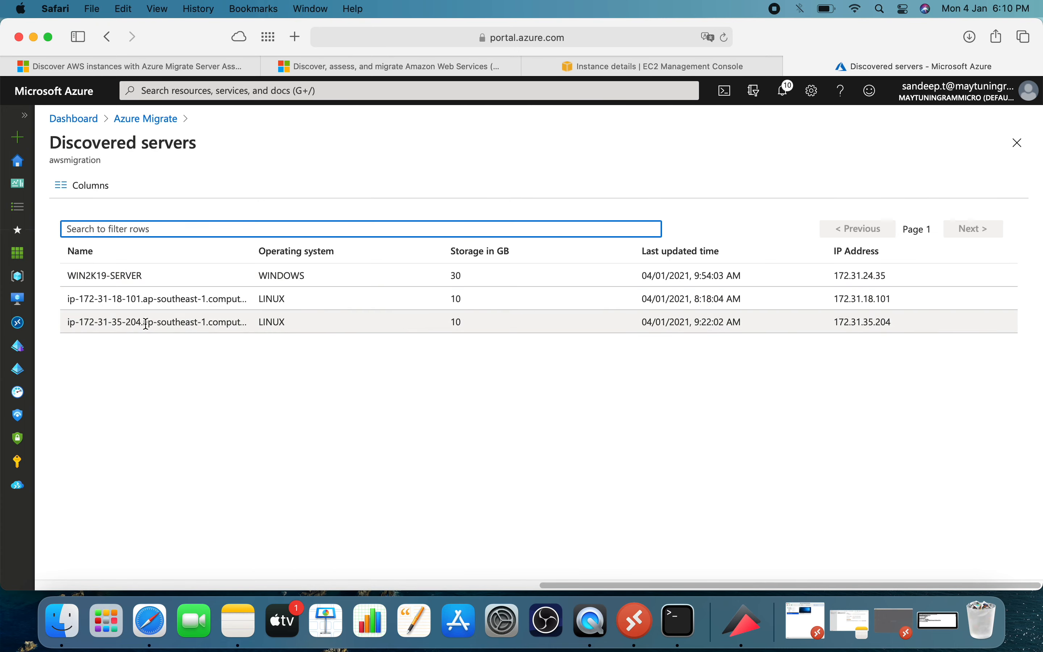
left_click(674, 620)
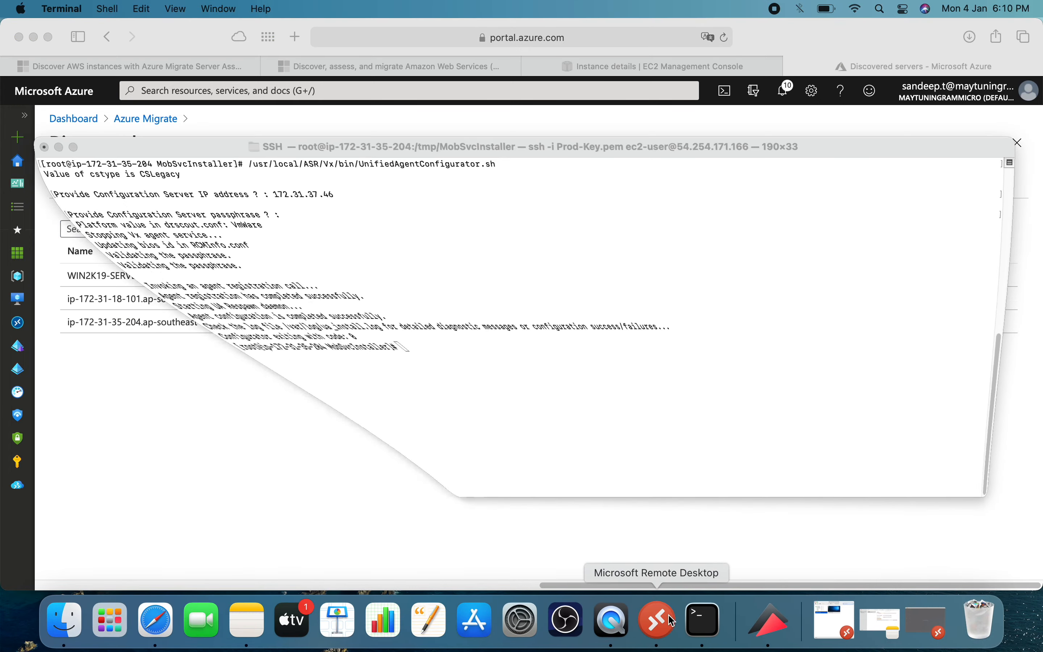
left_click_drag(137, 347, 147, 349)
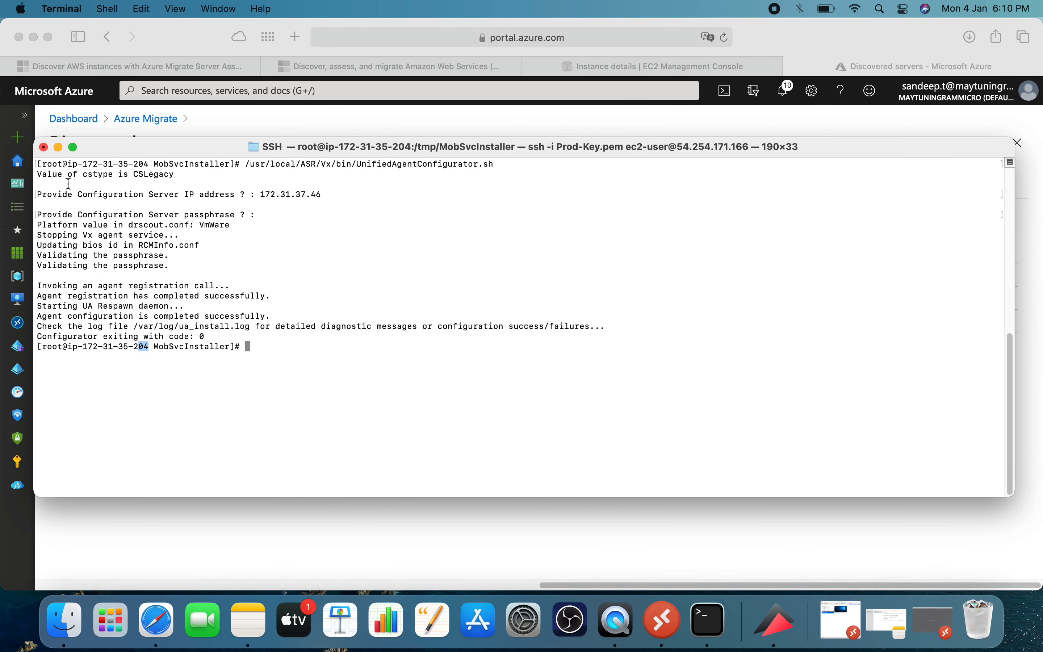
left_click(58, 148)
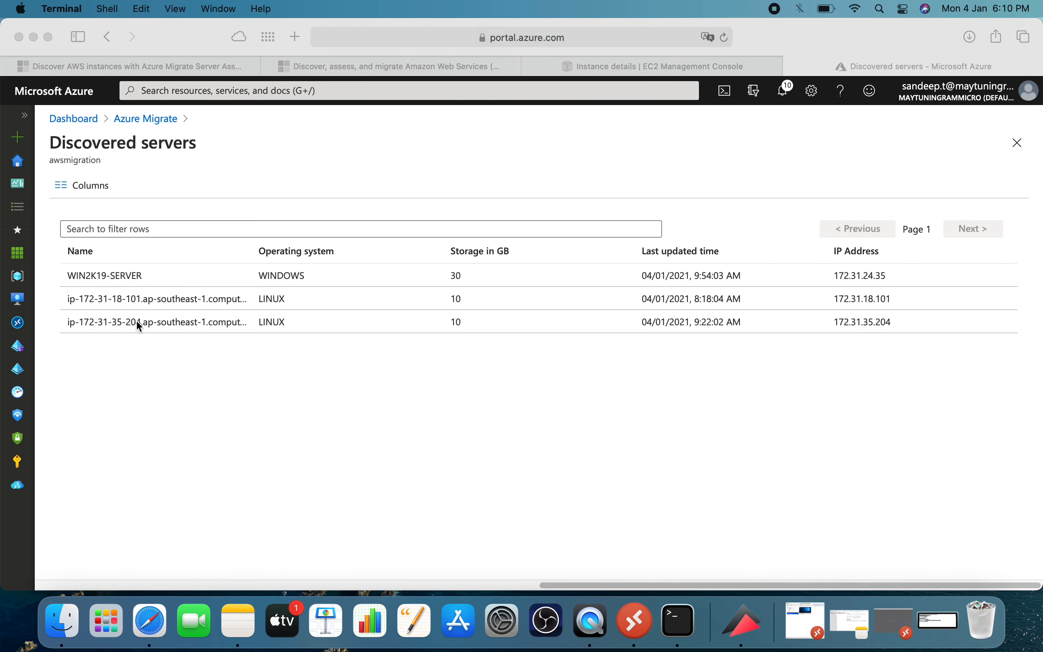
left_click(129, 321)
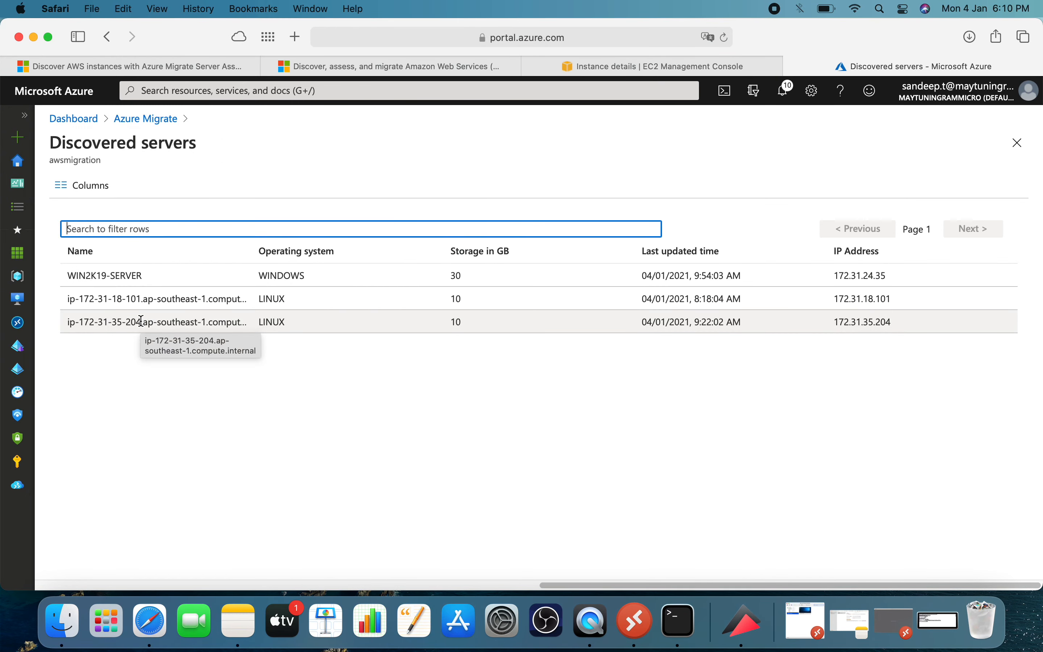
Start a replication with source type Physical or other, appliance EC2AMAZ-NPHDRG0 and guest credentials root, and continue to the virtual machines.
left_click(159, 121)
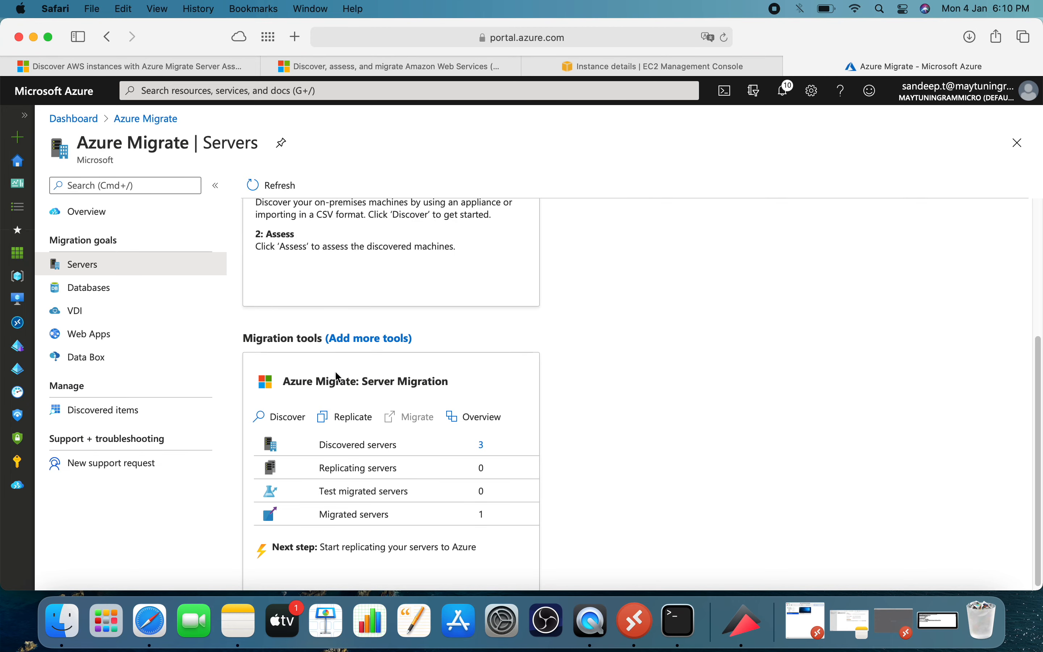
left_click(350, 419)
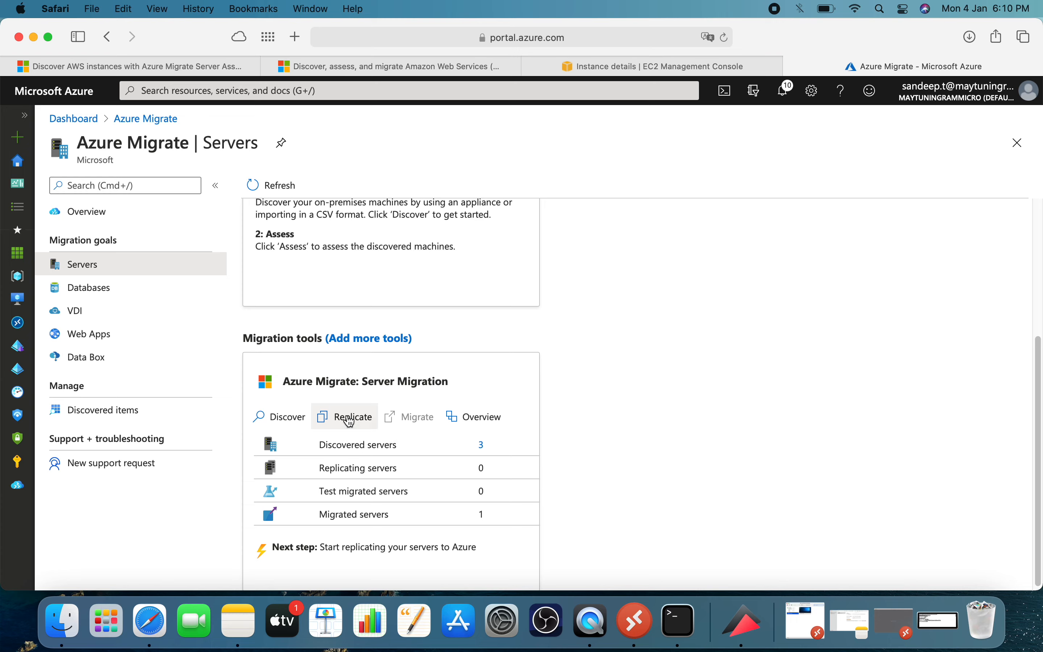
left_click(230, 283)
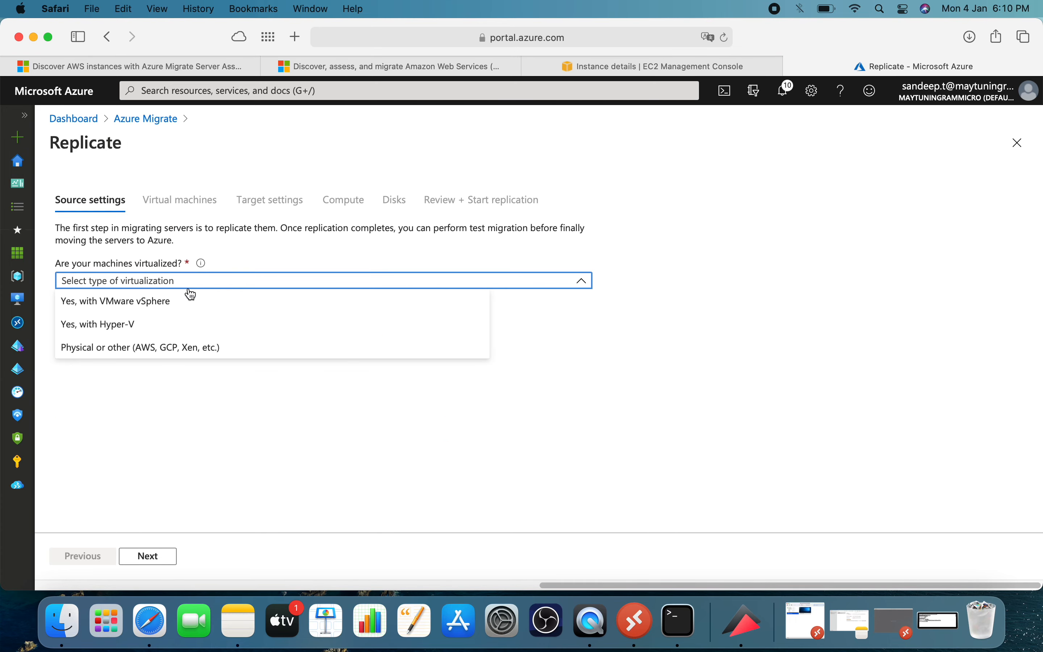
left_click(180, 352)
left_click(136, 323)
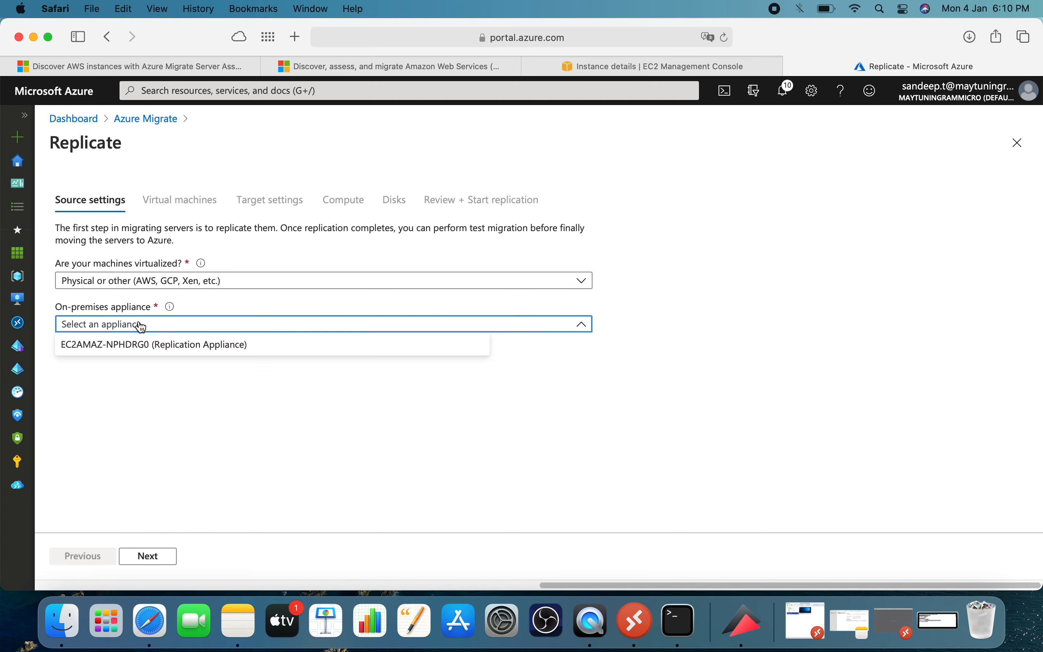
left_click(127, 346)
left_click(121, 412)
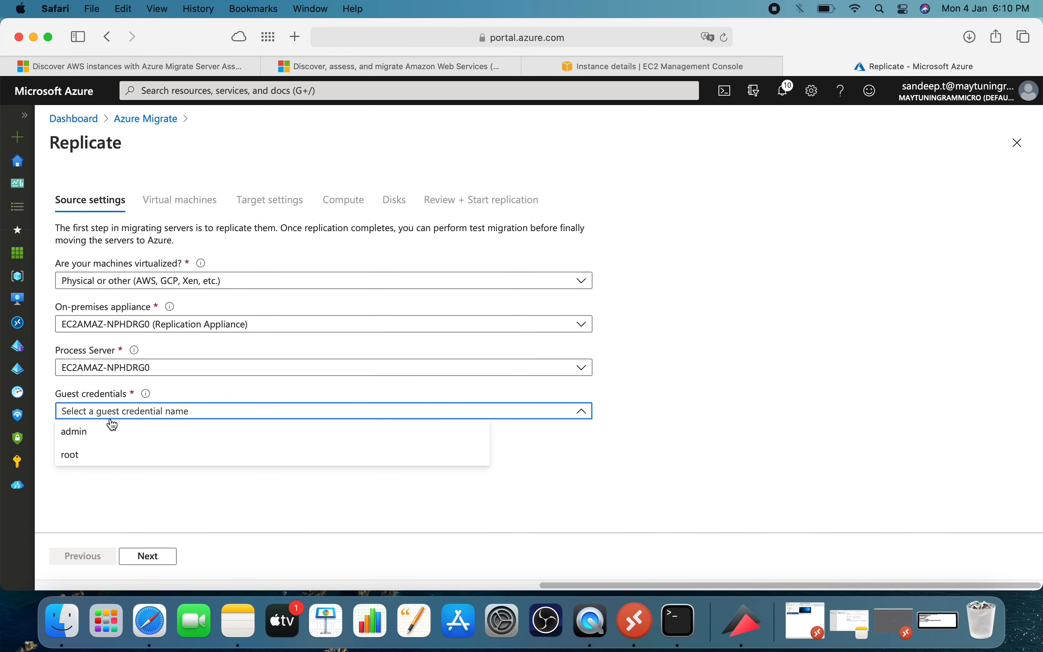
left_click(93, 461)
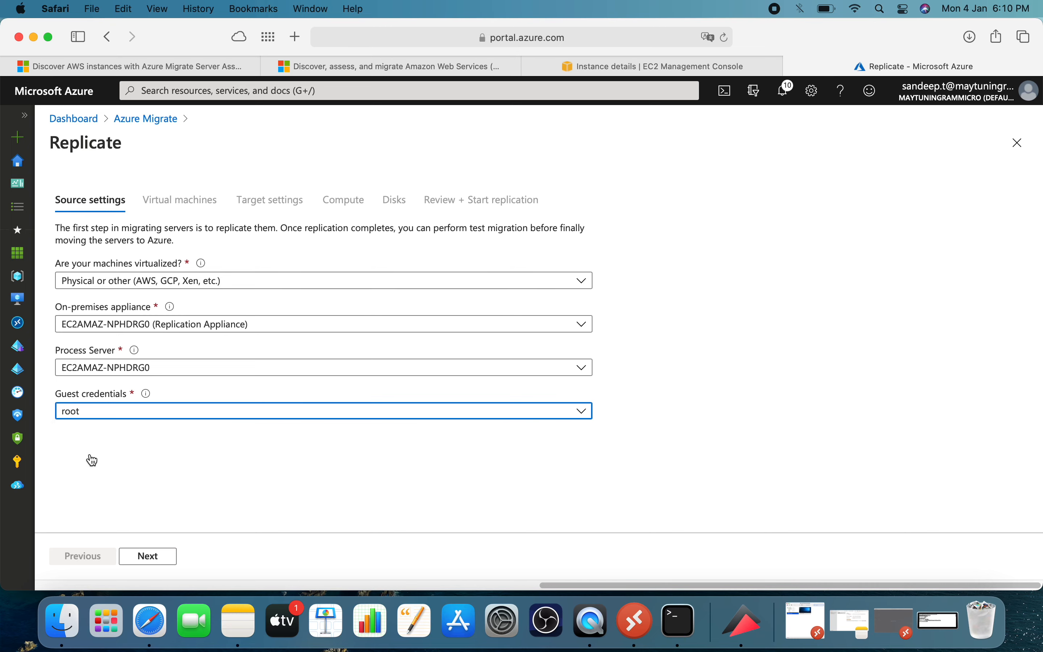
left_click(147, 555)
Set the import of migration settings to "No, I'll specify the migration settings manually".
left_click(105, 271)
left_click(98, 289)
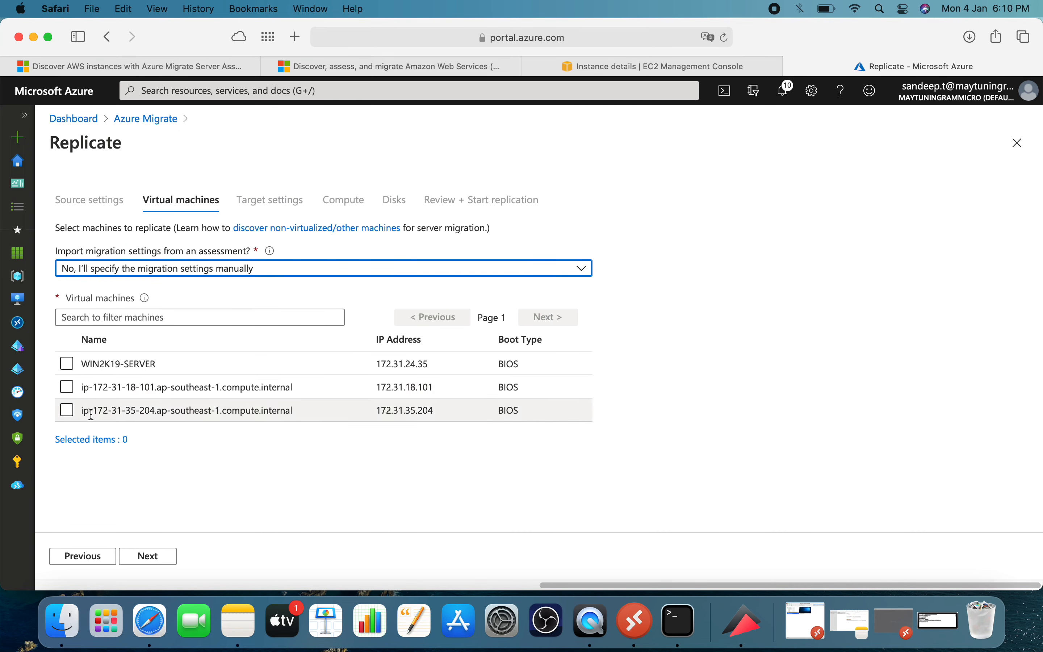
Select the machine ip-172-31-35-204.ap-southeast-1.compute.internal for replication and set the target resource group to migrationproject1.
left_click(67, 410)
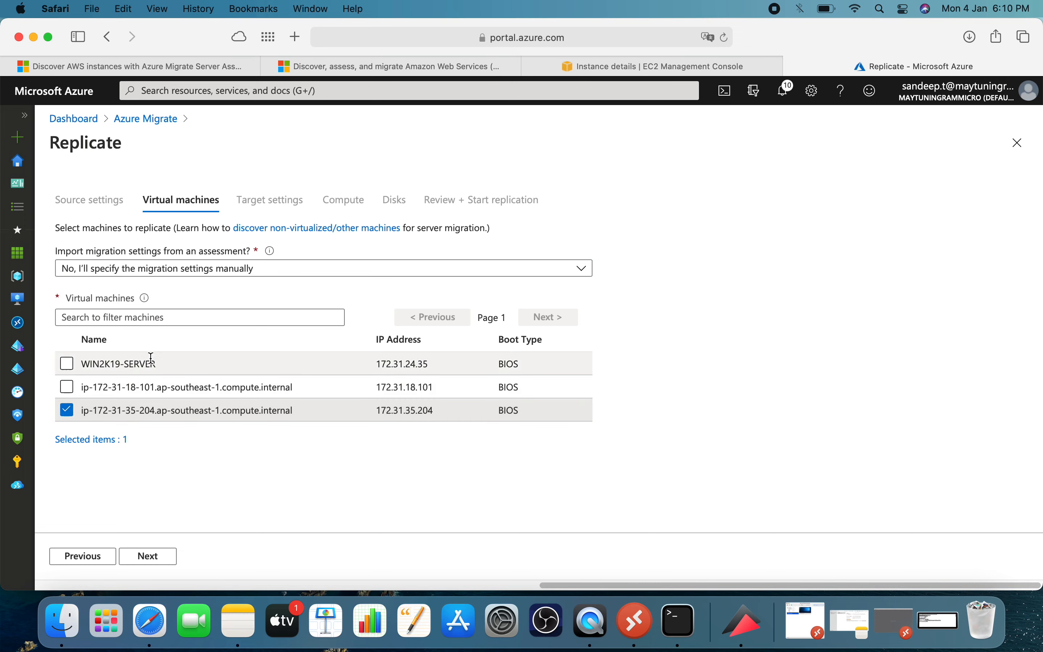
left_click(152, 560)
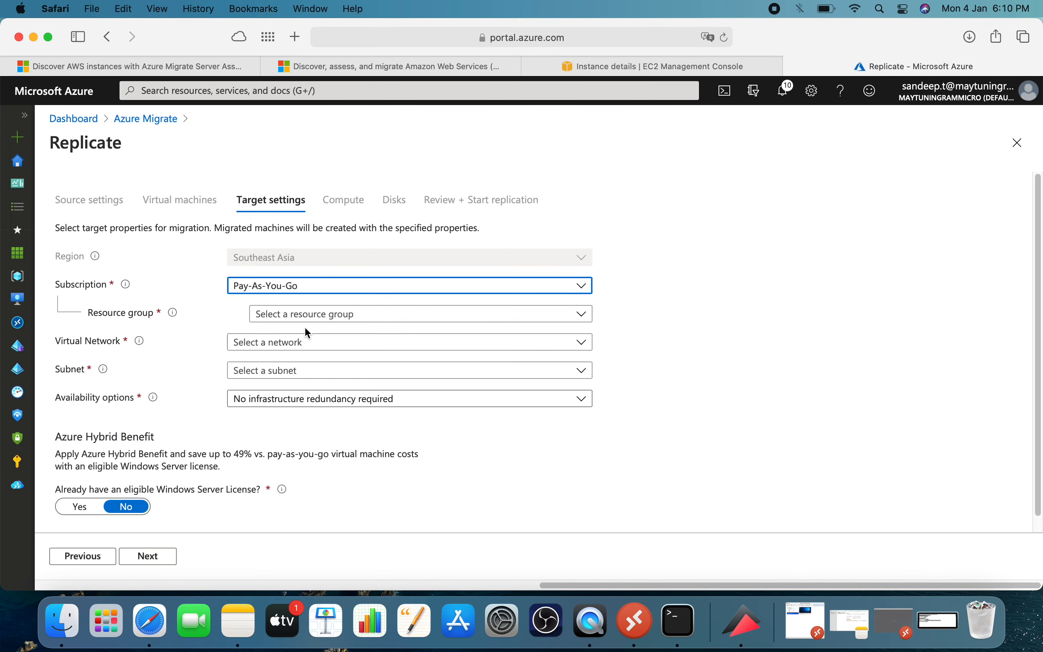
left_click(317, 315)
scroll(316, 393, "down", 10)
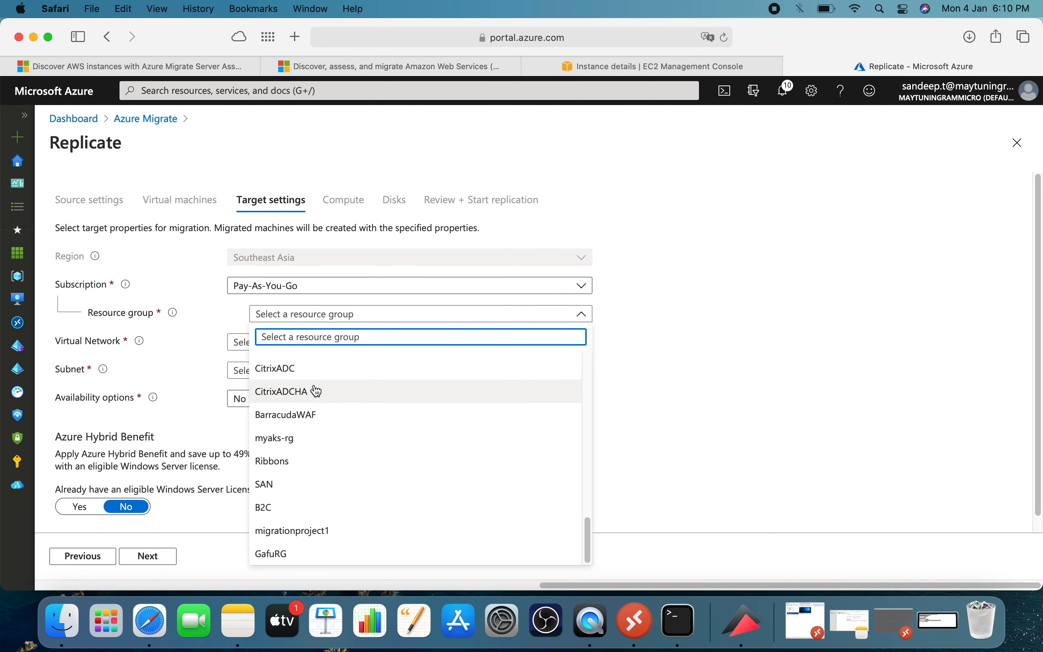
scroll(307, 436, "up", 5)
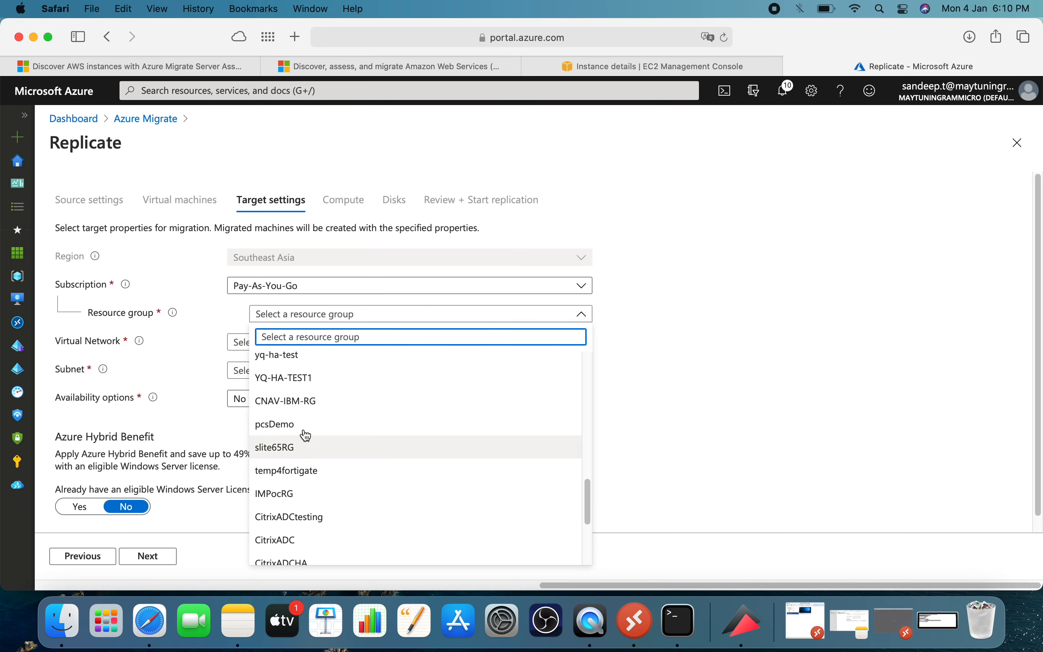
scroll(304, 427, "up", 5)
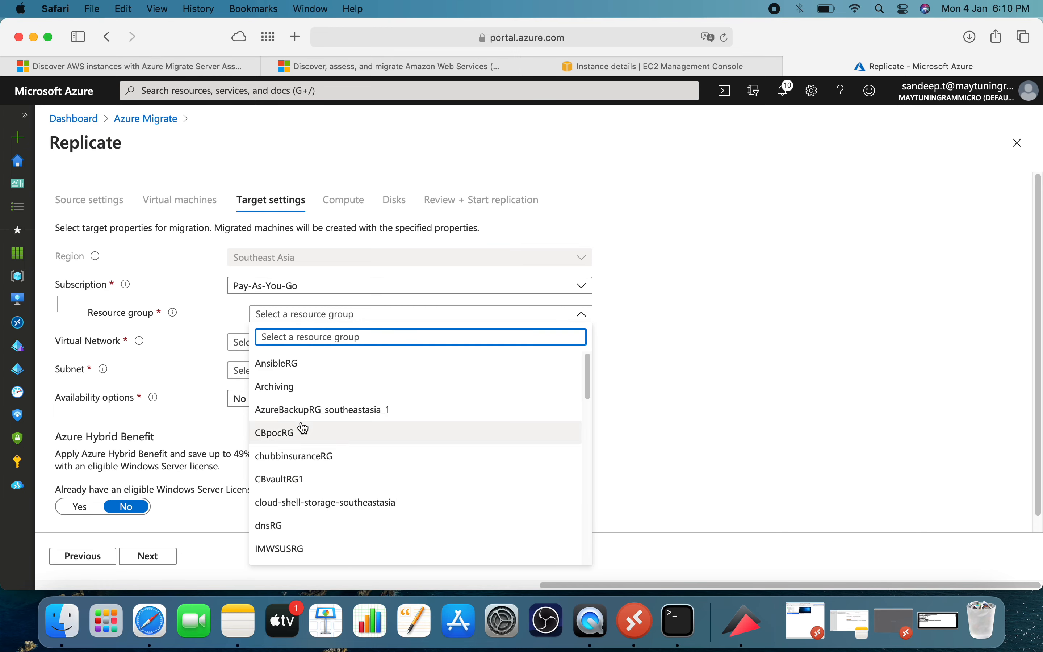
scroll(304, 426, "down", 1)
scroll(305, 426, "down", 8)
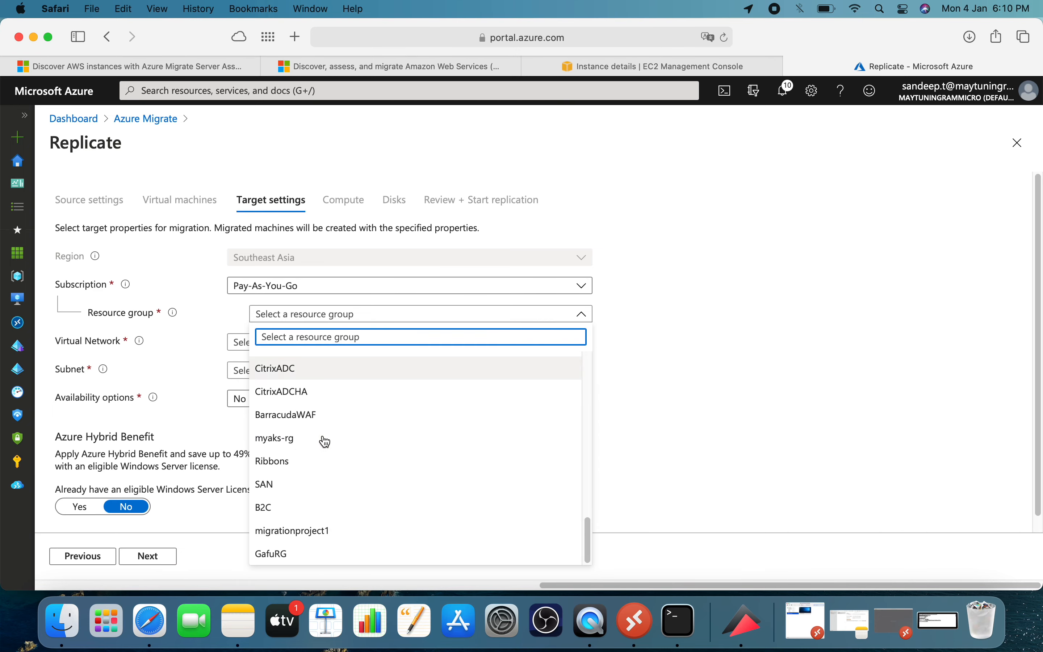
left_click(329, 528)
Set the target virtual network to Production with subnet default and no infrastructure redundancy, and continue to the compute settings.
left_click(309, 345)
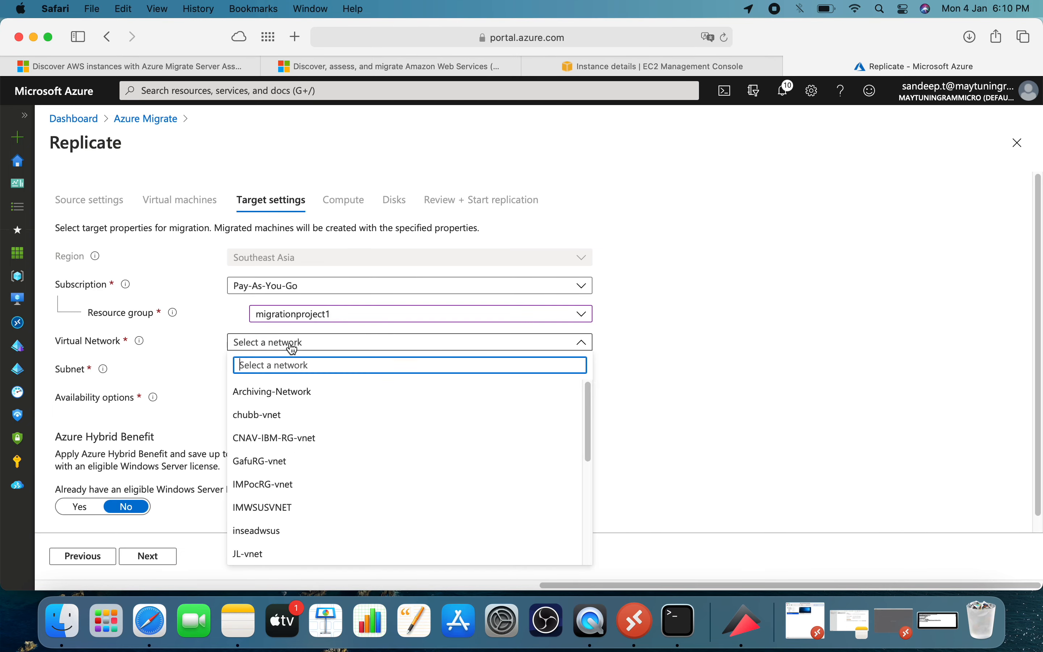
scroll(316, 433, "down", 5)
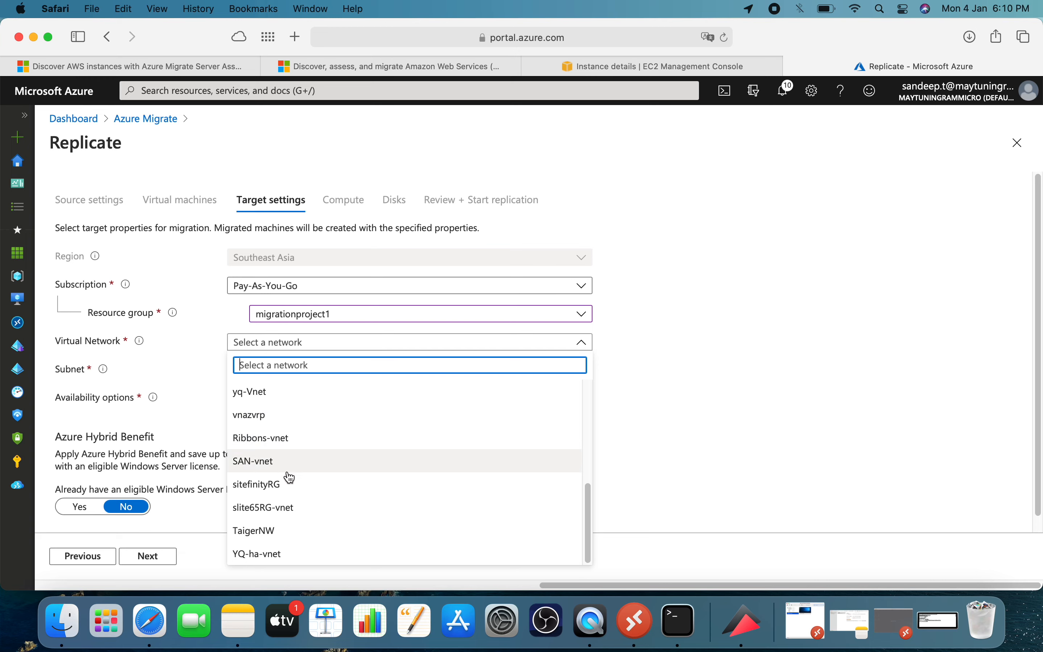
scroll(319, 447, "up", 1)
scroll(319, 447, "up", 2)
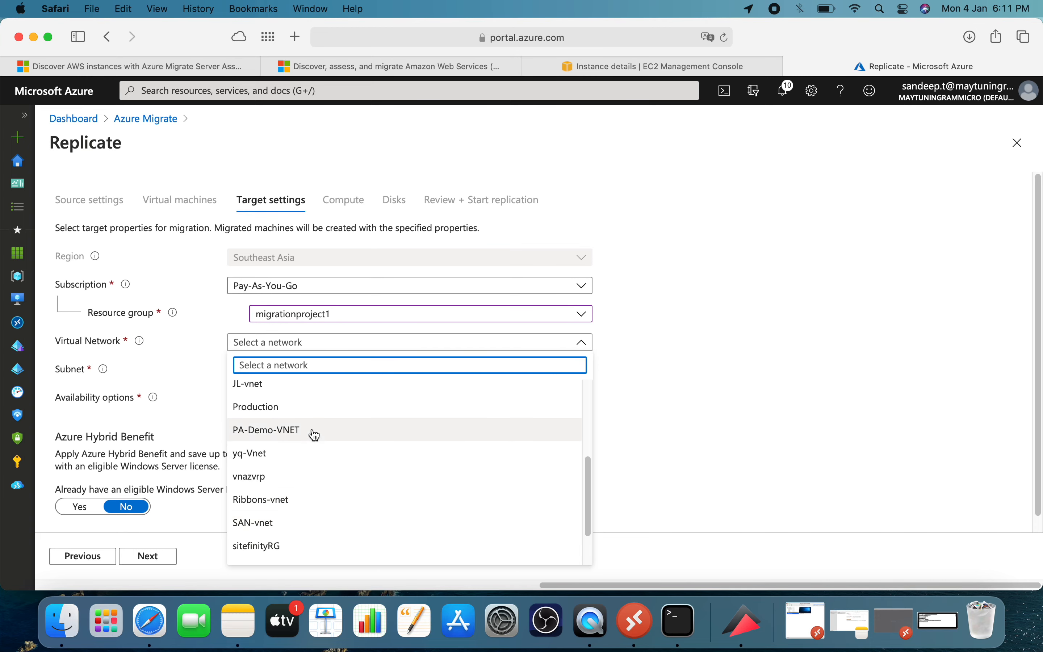
left_click(306, 410)
left_click(321, 396)
left_click(336, 398)
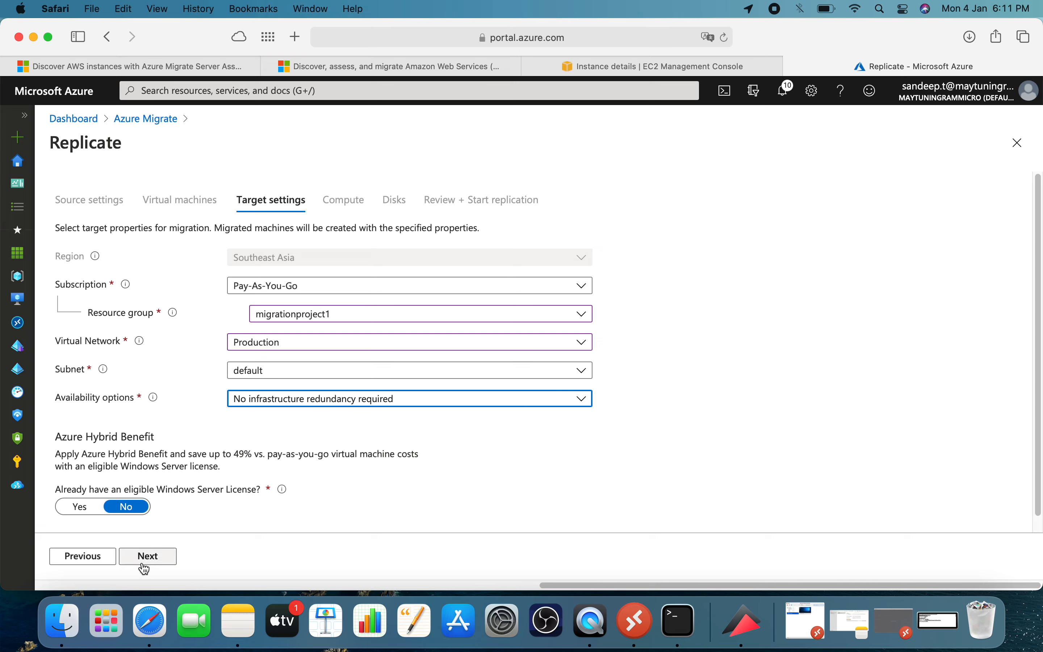
left_click(157, 558)
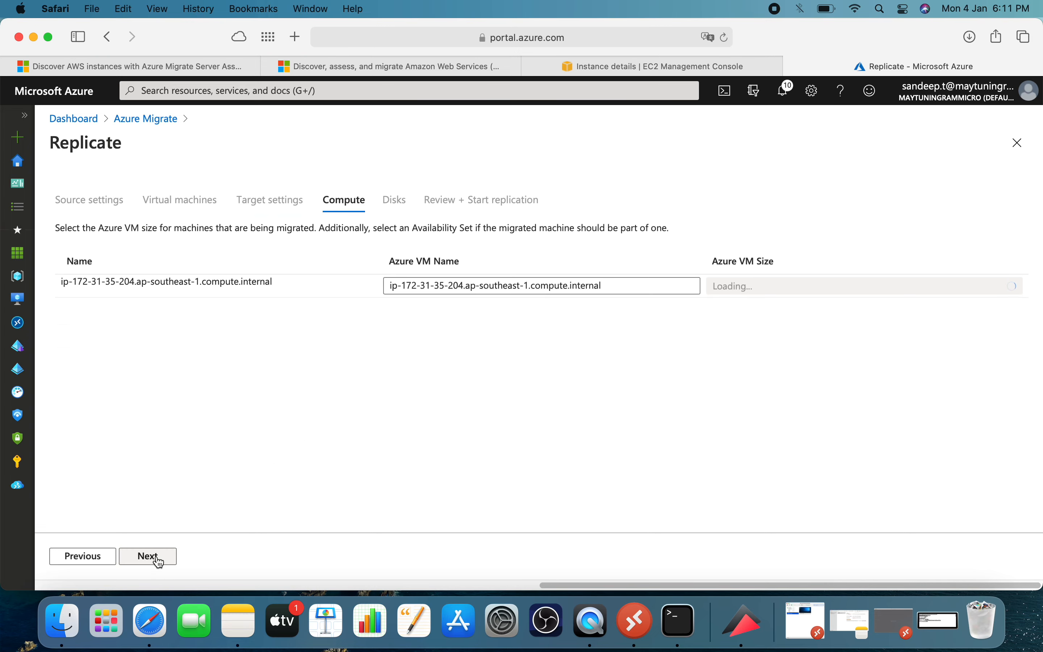
Set the Azure VM size to Standard_B1s (1 Cores, 1 GB RAM) and try to continue to the disk settings.
left_click(791, 286)
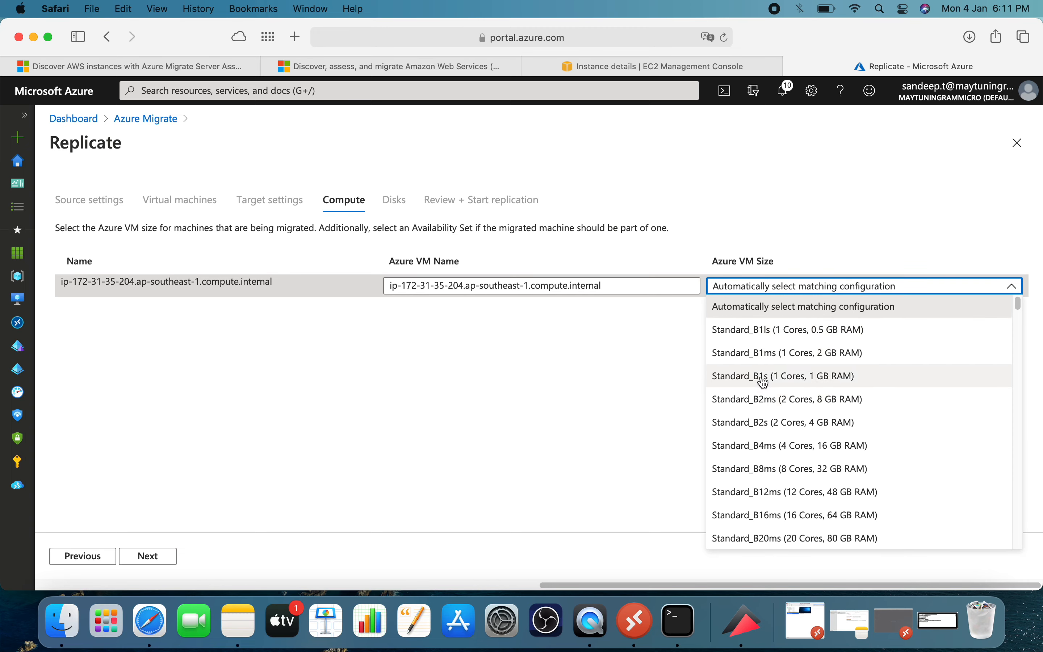
left_click(765, 382)
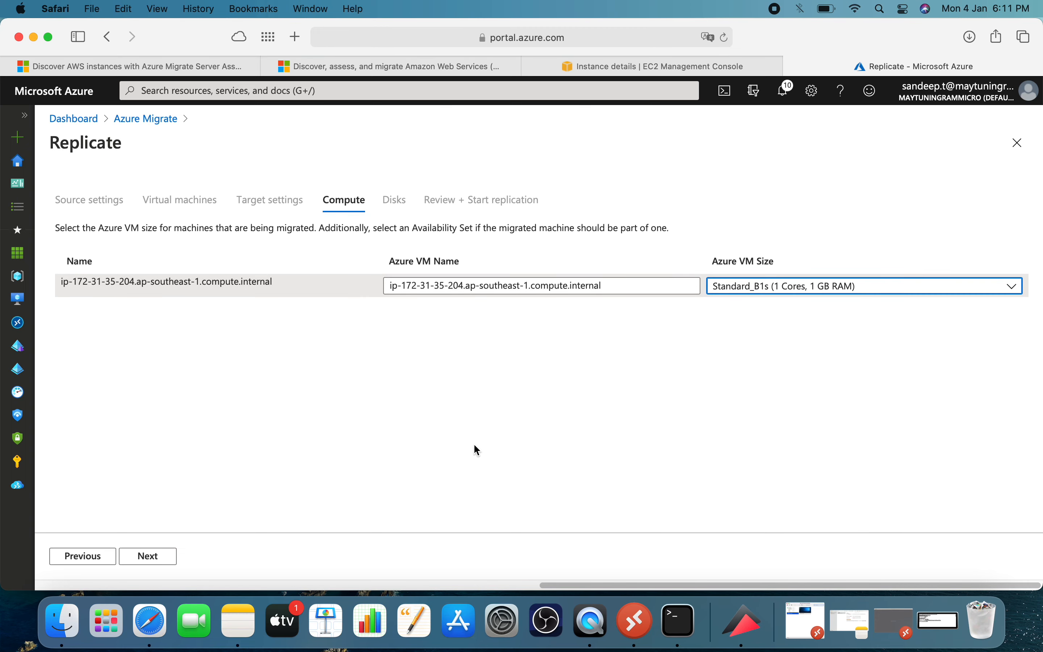
left_click(148, 561)
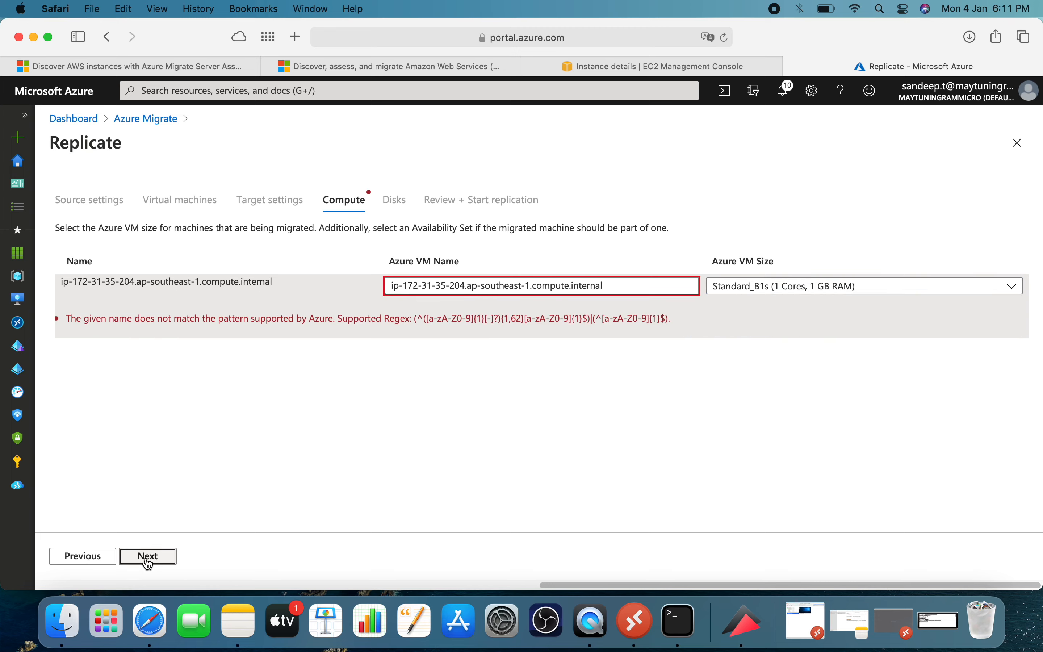
Replace the Azure VM name with redhat8-server and continue to the disk settings.
left_click_drag(564, 284, 568, 284)
left_click(614, 288)
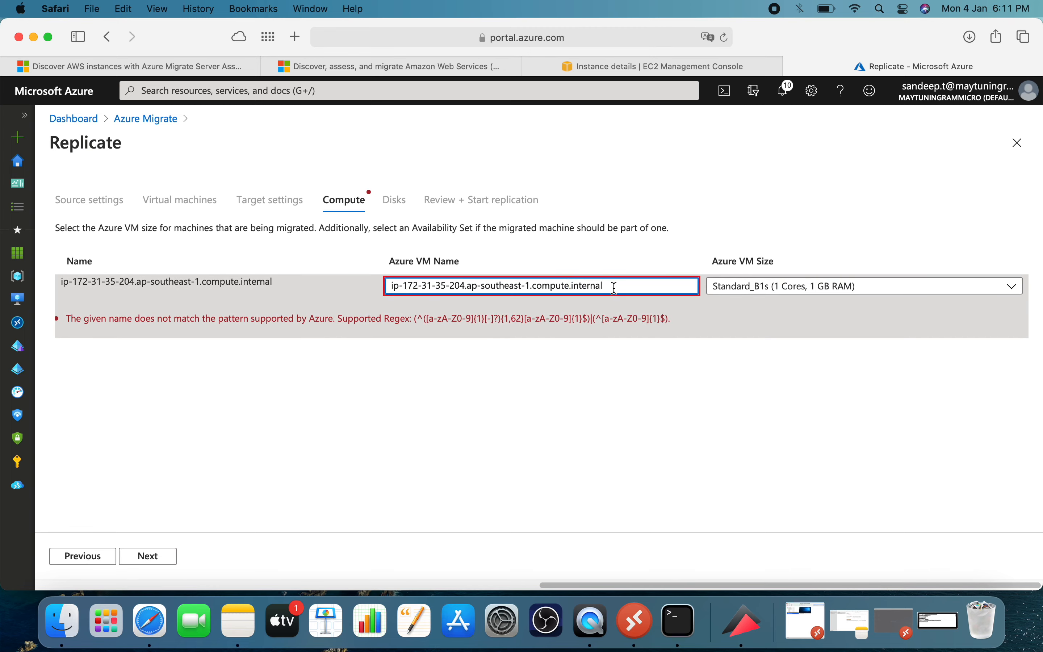
key("BackSpace")
key("BackSpace")
key("BackSpace")
key("BackSpace")
key("BackSpace")
key("BackSpace")
key("BackSpace")
key("BackSpace")
key("BackSpace")
key("BackSpace")
key("BackSpace")
key("BackSpace")
key("BackSpace")
key("BackSpace")
key("BackSpace")
key("BackSpace")
key("BackSpace")
key("BackSpace")
key("BackSpace")
key("BackSpace")
key("BackSpace")
key("BackSpace")
key("BackSpace")
key("BackSpace")
key("BackSpace")
key("BackSpace")
key("BackSpace")
key("BackSpace")
key("BackSpace")
key("BackSpace")
key("BackSpace")
key("BackSpace")
key("BackSpace")
key("BackSpace")
key("BackSpace")
key("BackSpace")
key("BackSpace")
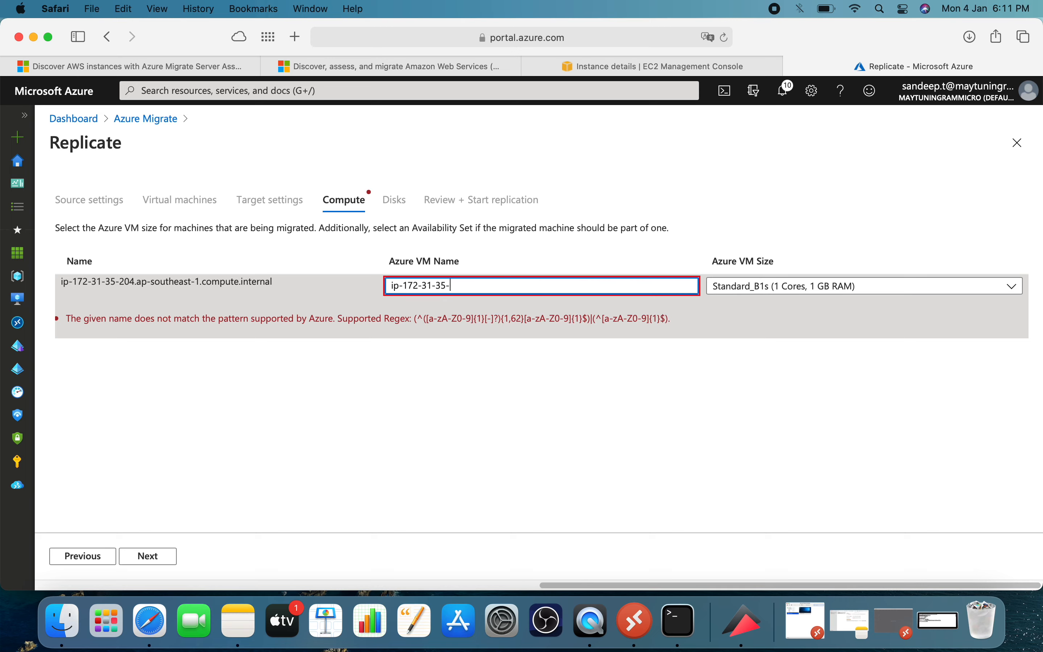
key("BackSpace")
key("BackSpace")
key("BackSpace")
key("BackSpace")
key("BackSpace")
key("BackSpace")
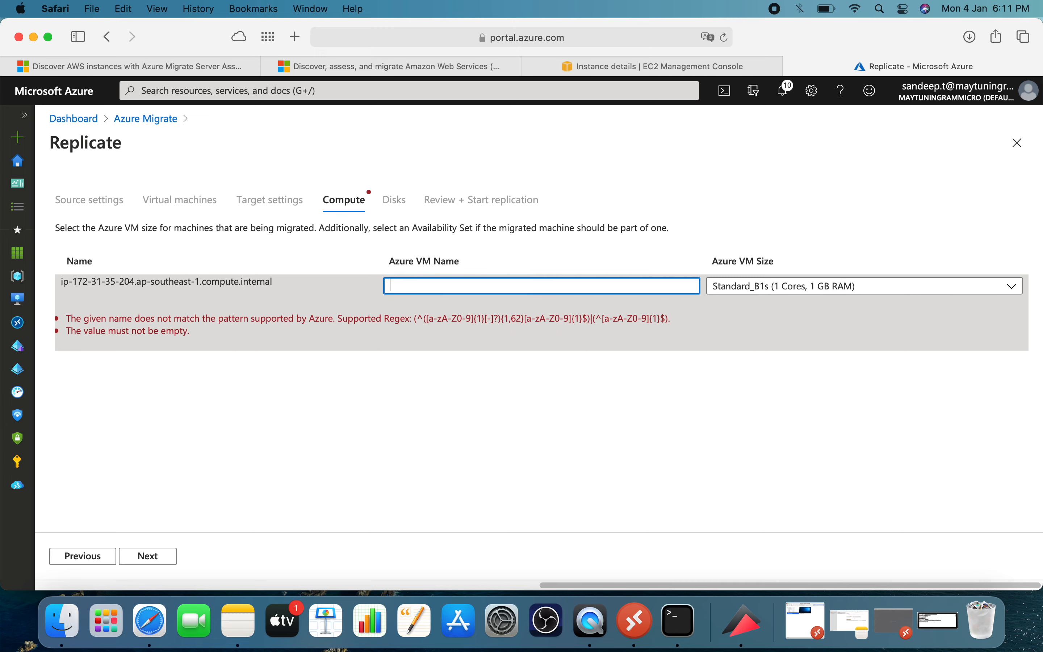
type("red")
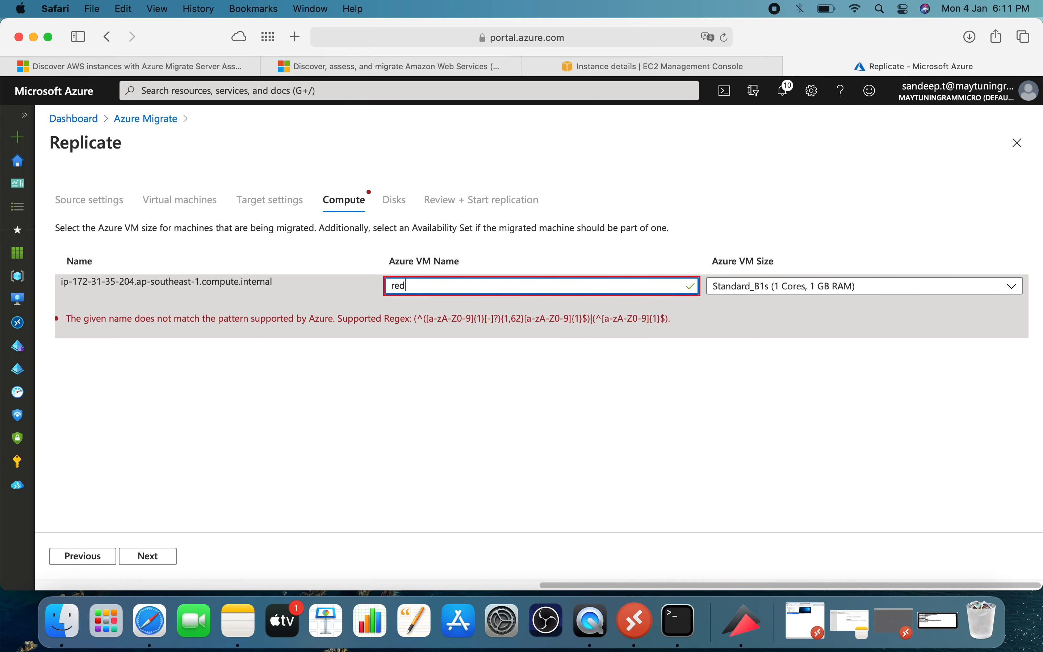
type("hat8-server")
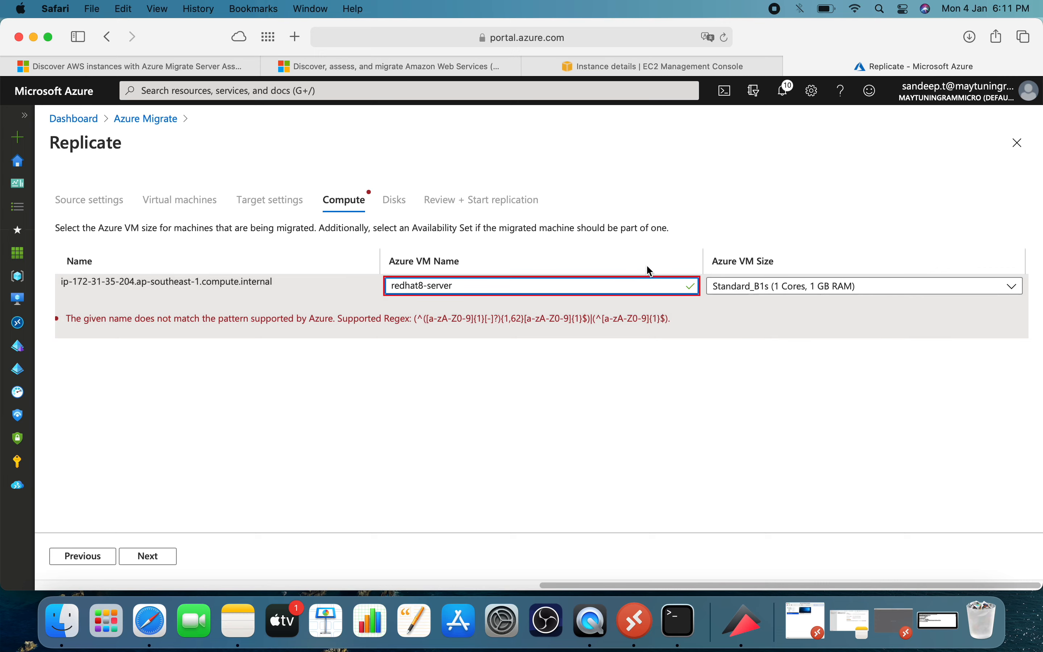
left_click(633, 378)
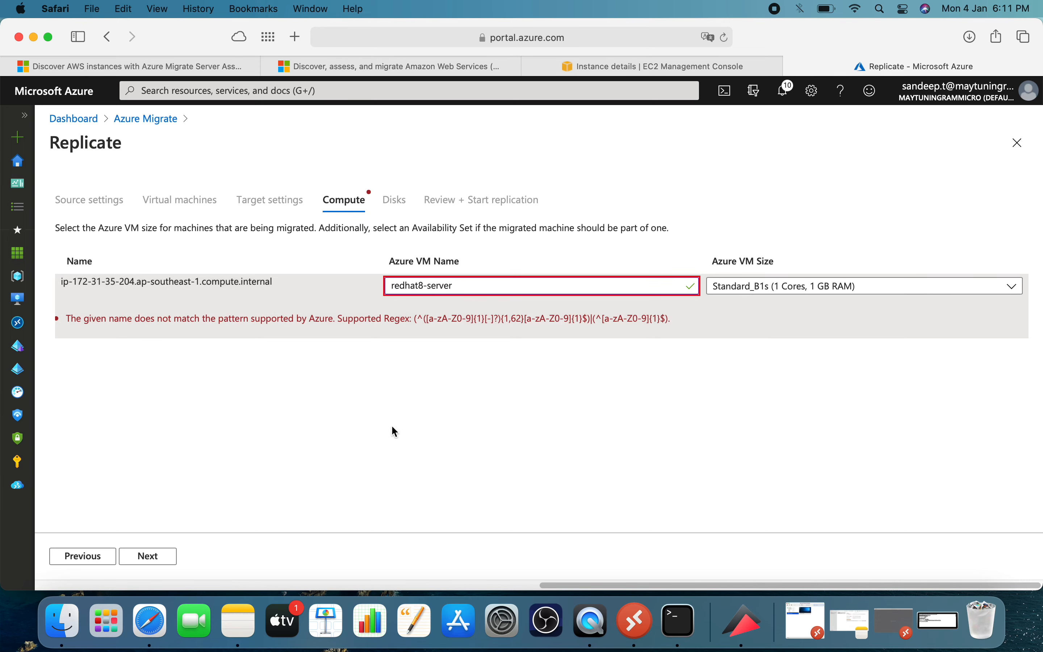
left_click(154, 563)
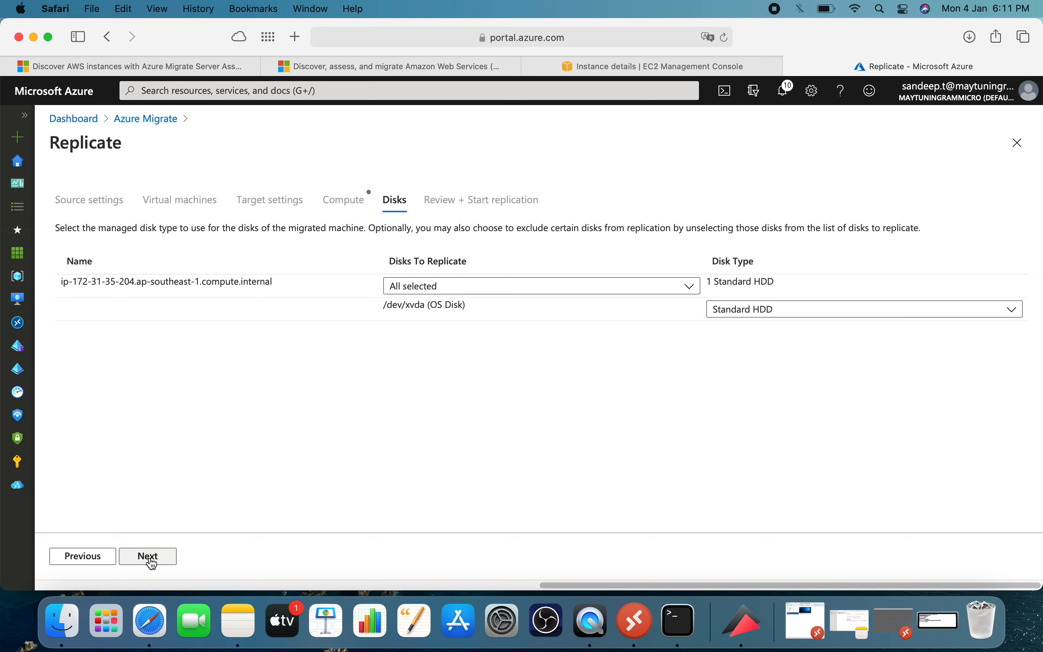
Choose Standard HDD as the type of the /dev/xvda OS disk and start the replication.
left_click(793, 314)
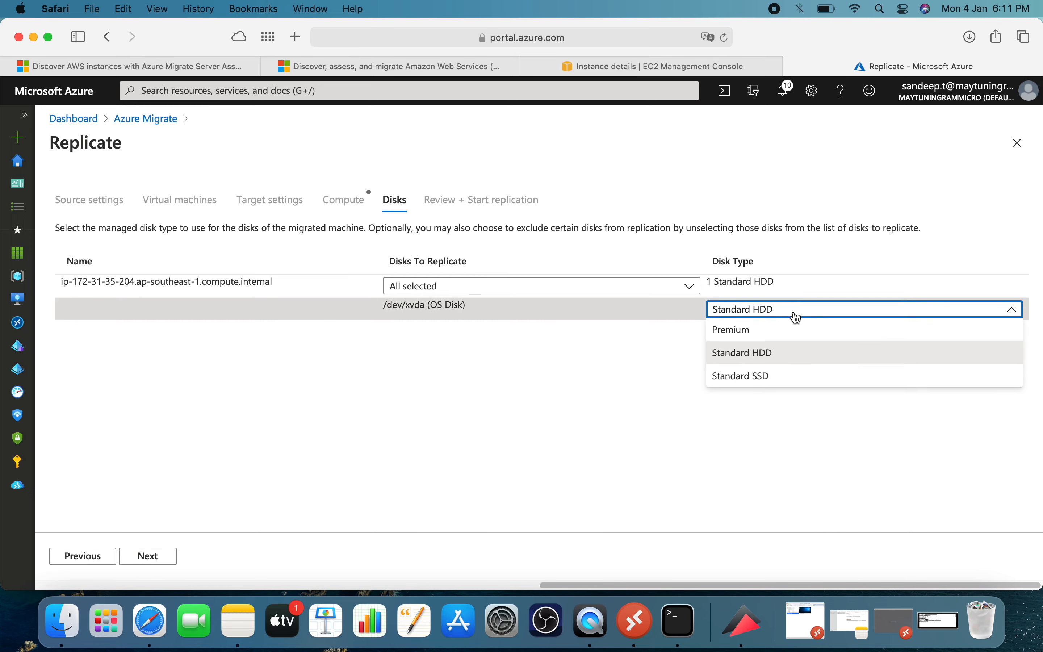
left_click(779, 353)
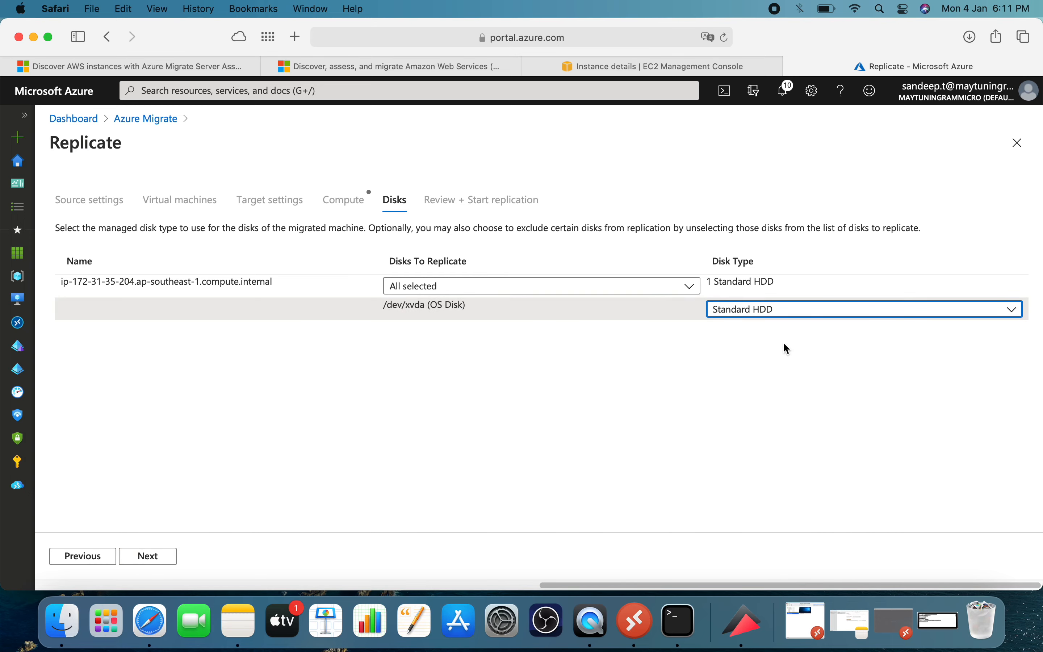
left_click(154, 560)
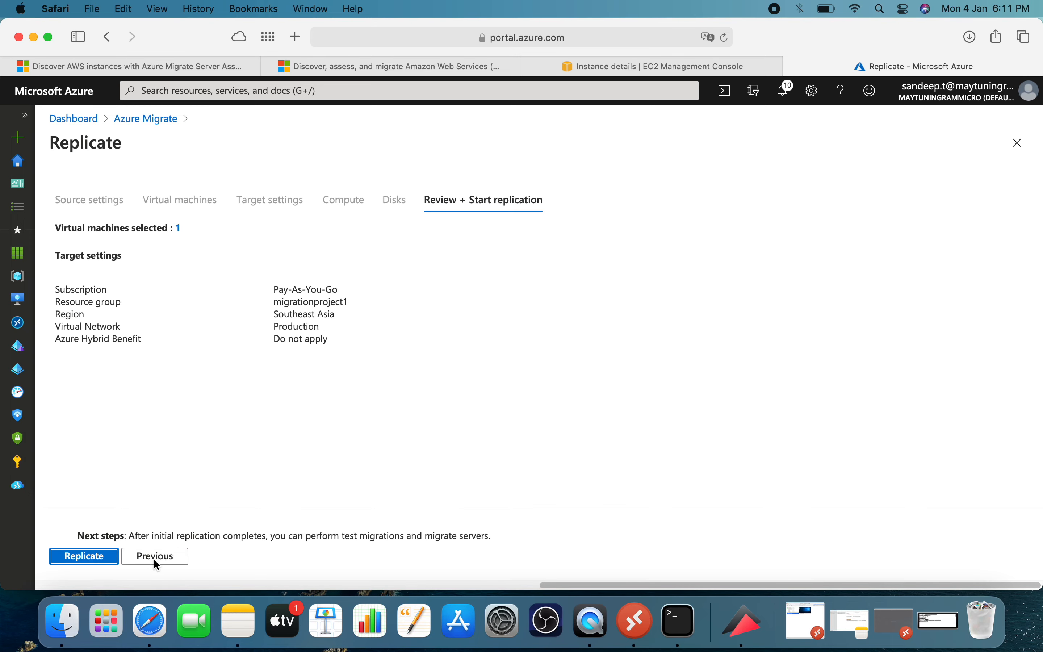
left_click(89, 563)
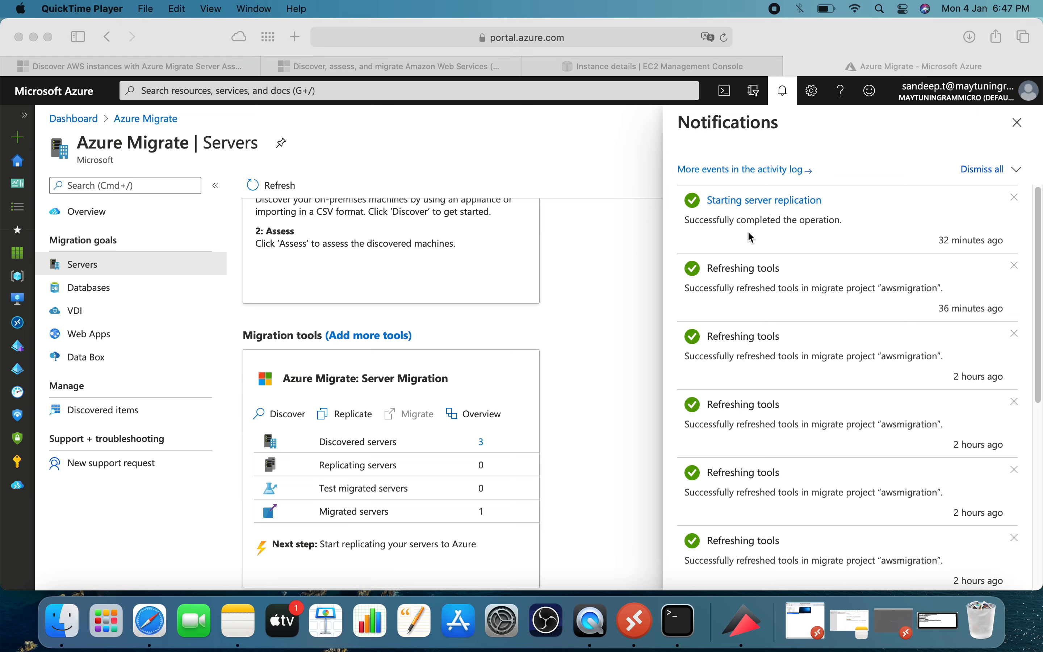
Close the notifications, refresh the migration tools on the Servers page, and check the refresh operation's progress.
left_click(1019, 124)
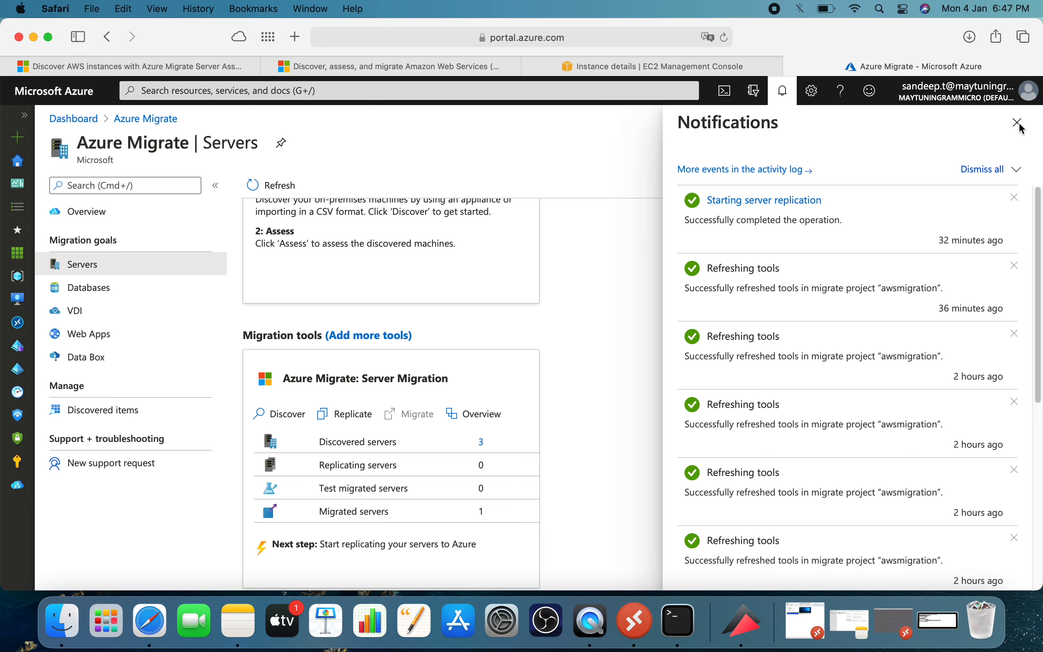
left_click(1019, 124)
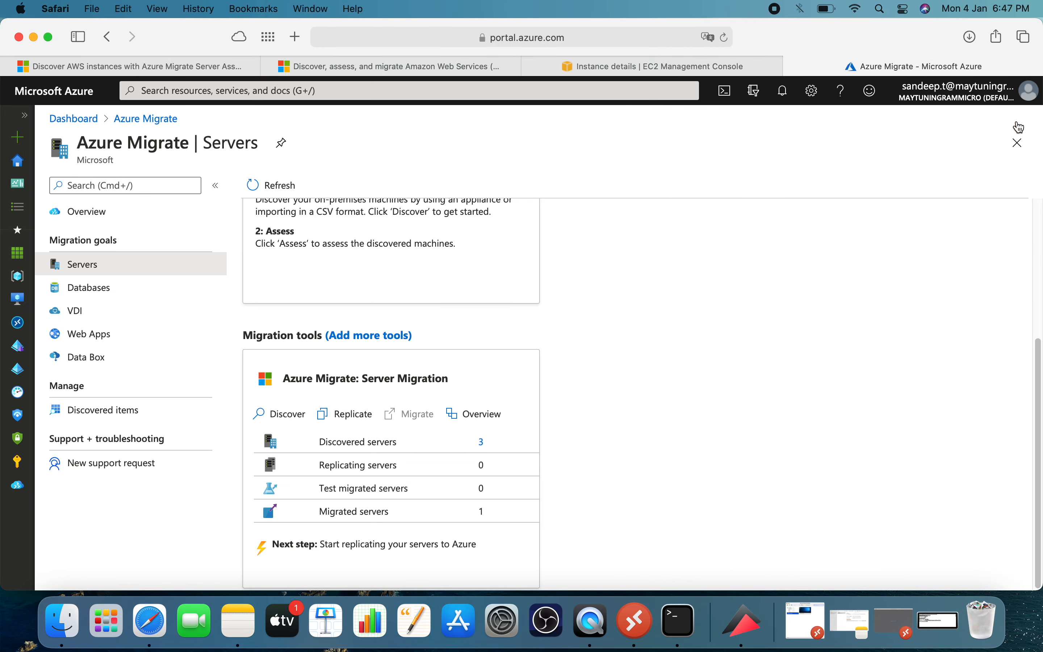
left_click(292, 186)
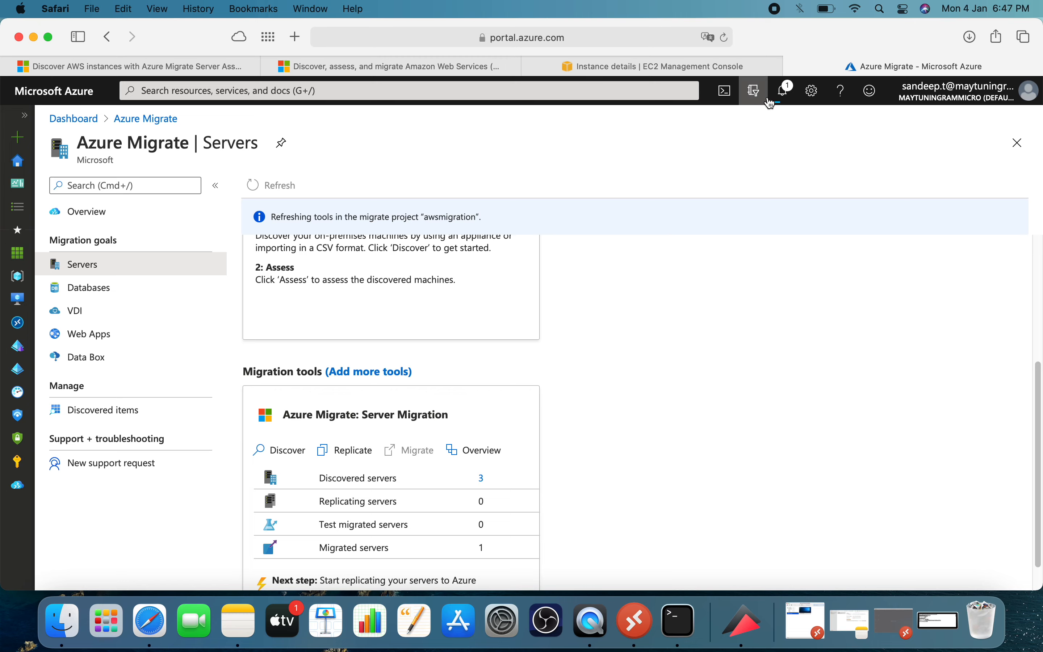
left_click(782, 95)
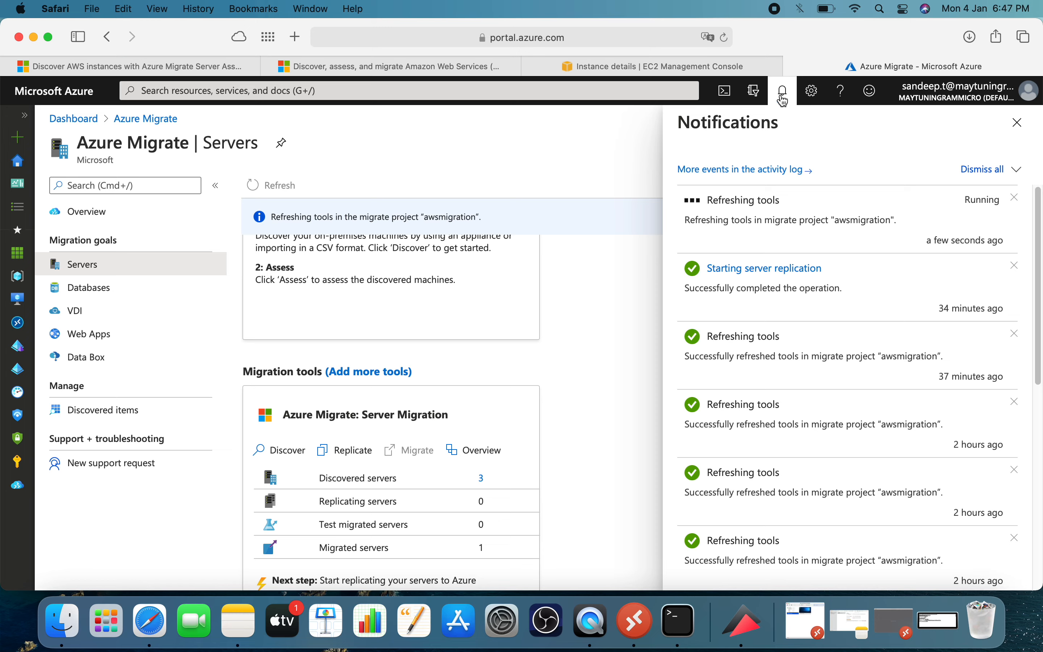
left_click(1014, 129)
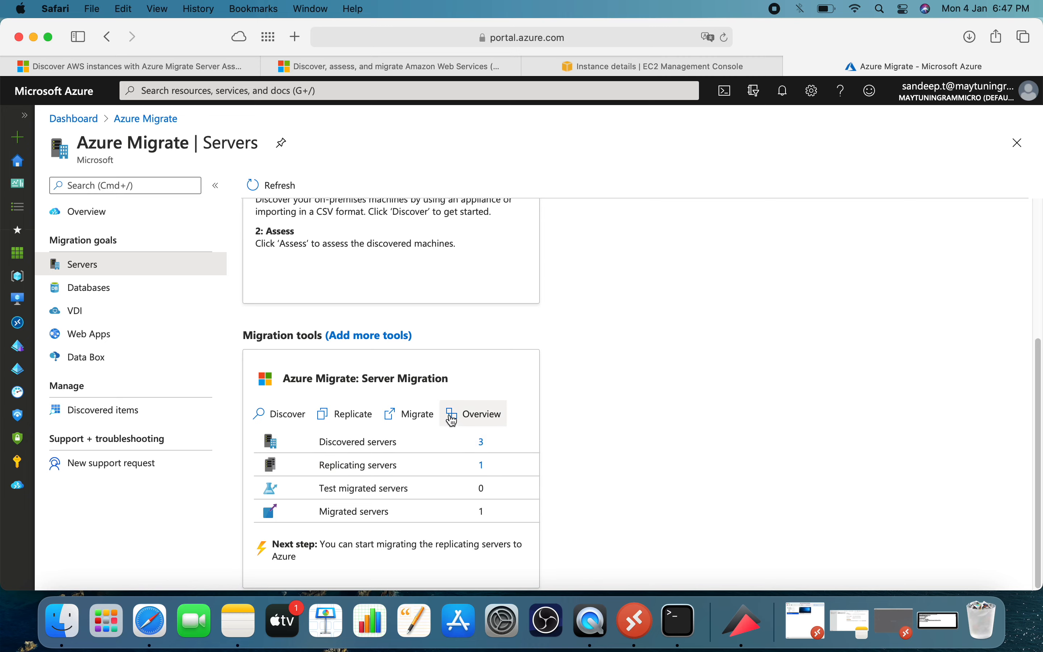
left_click(415, 419)
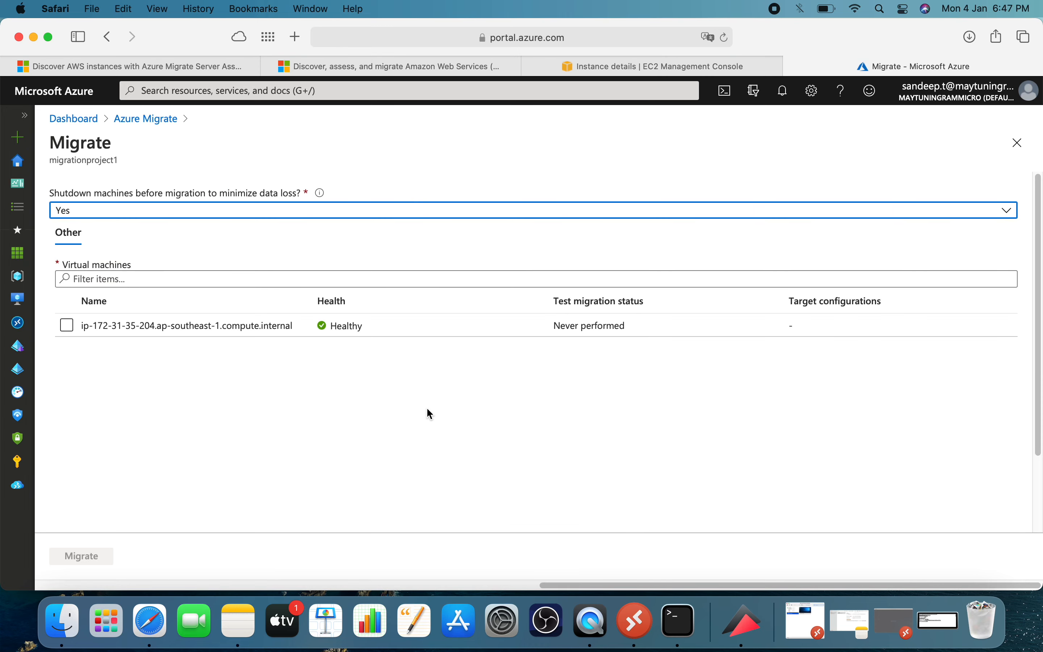
left_click(118, 214)
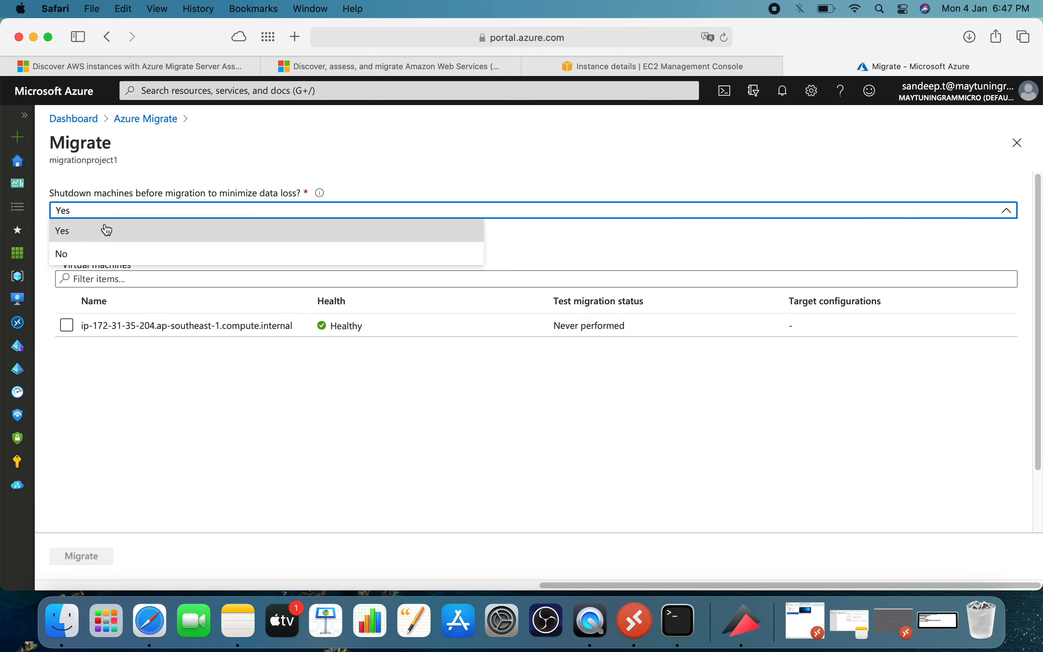
left_click(95, 256)
left_click(66, 324)
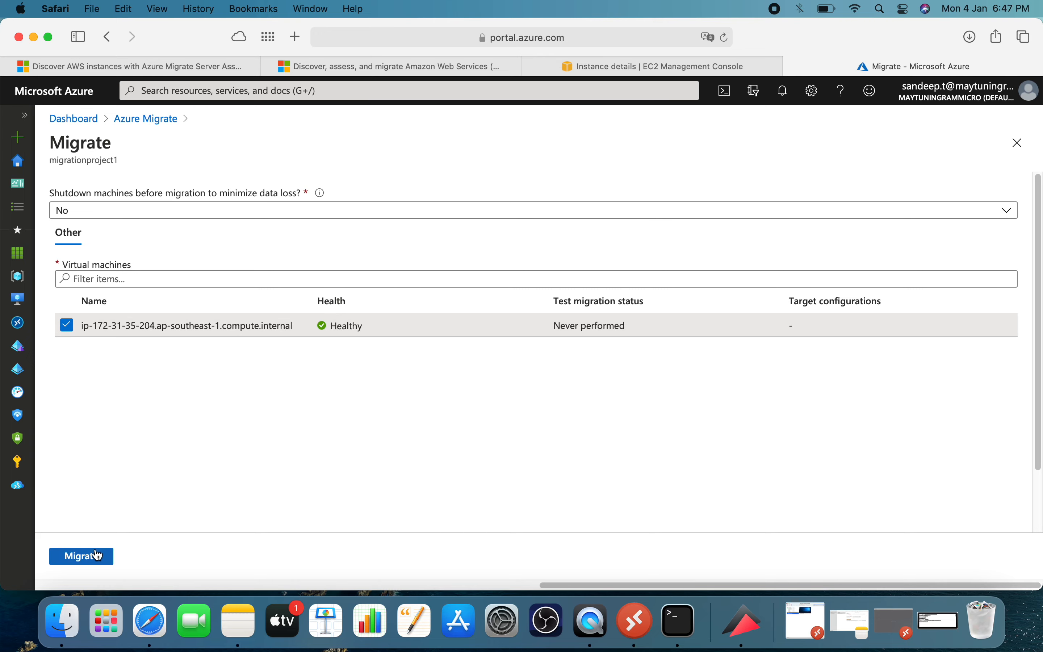
left_click(78, 561)
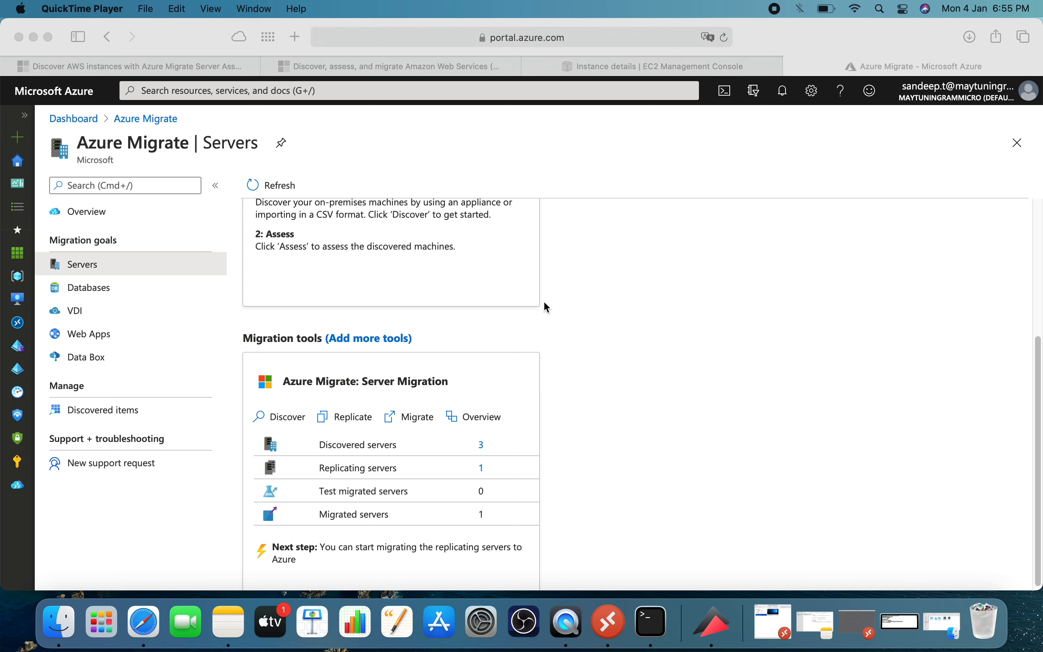
Refresh the awsmigration project's tools to update the replicating and migrated server figures.
left_click(268, 186)
left_click(264, 183)
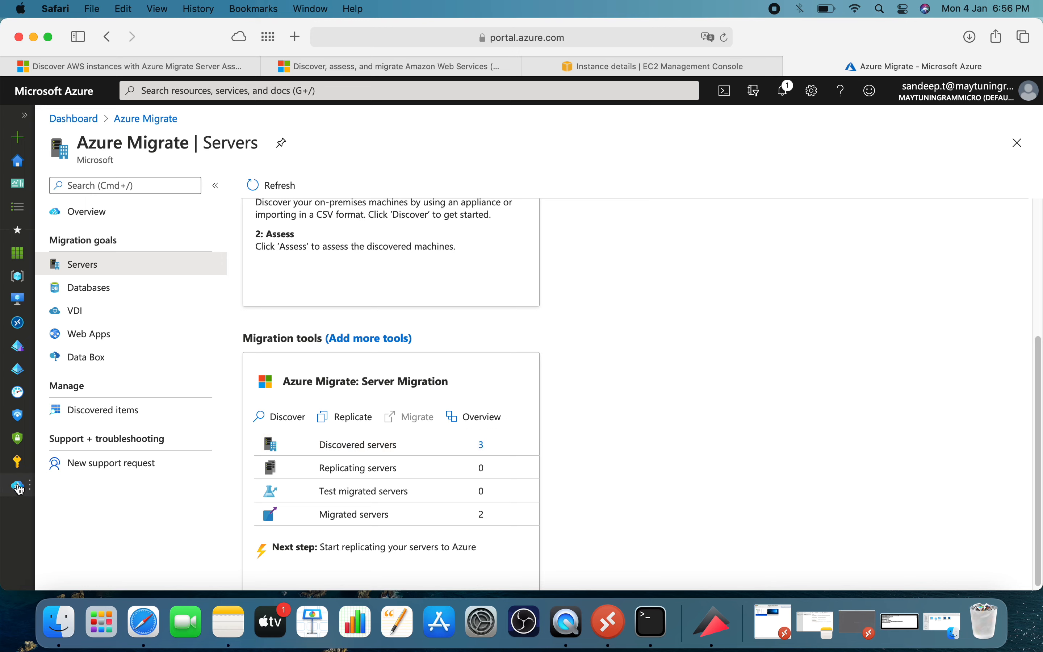
Look through the virtual machines list for the migrated redhat8-server and WIN2K19-SERVER machines.
left_click(18, 299)
scroll(129, 430, "down", 10)
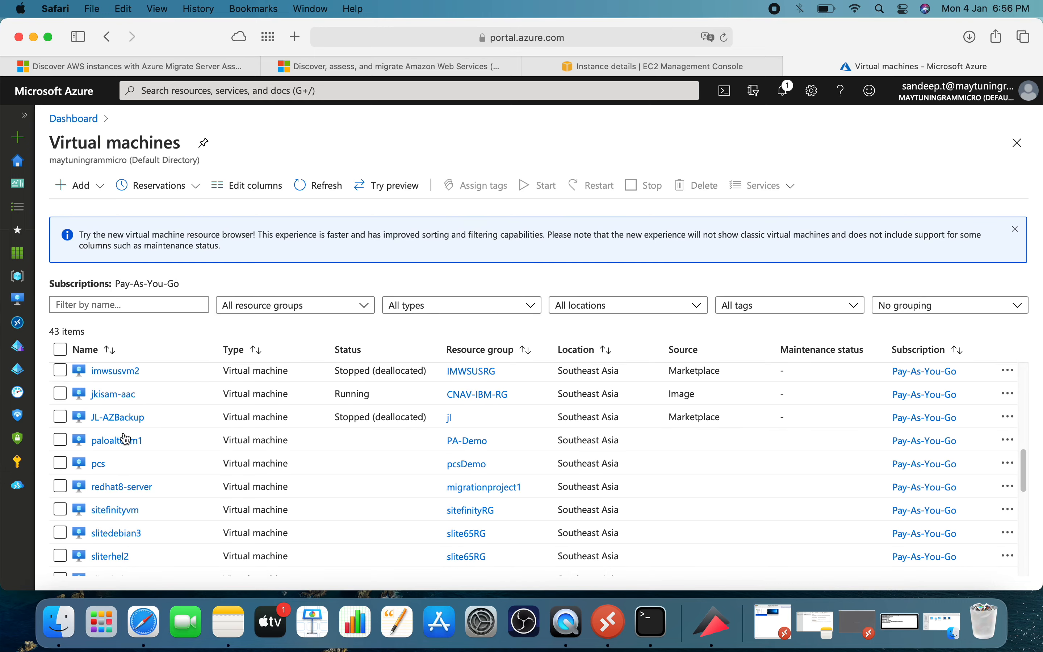
scroll(122, 430, "down", 10)
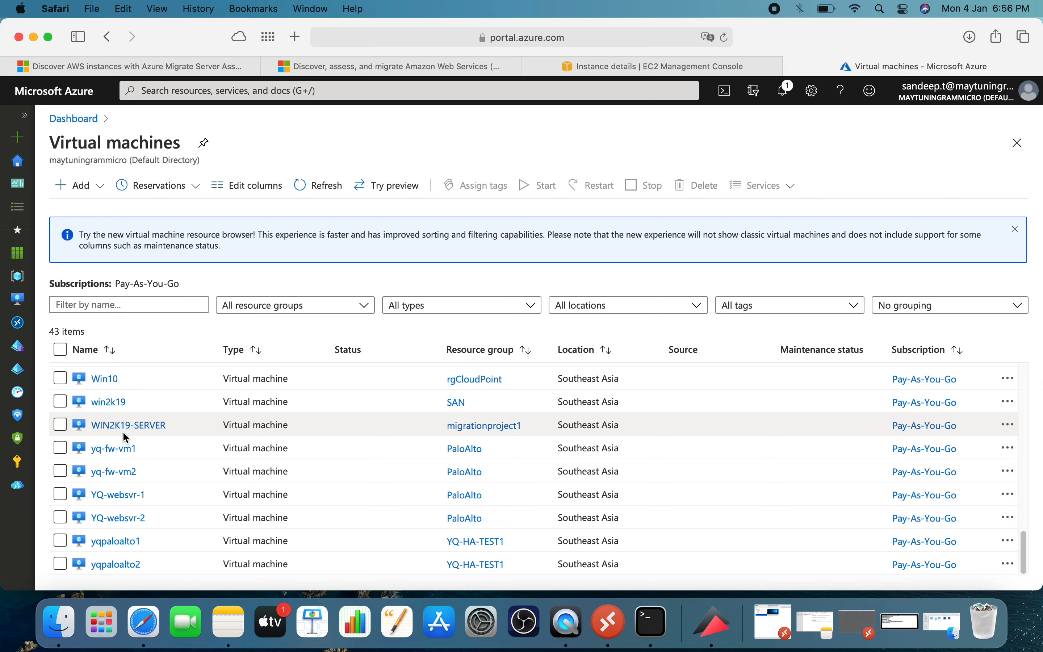
scroll(122, 430, "up", 8)
Open the migrationproject1 resource group and view the overview of its redhat8-server virtual machine.
left_click(18, 280)
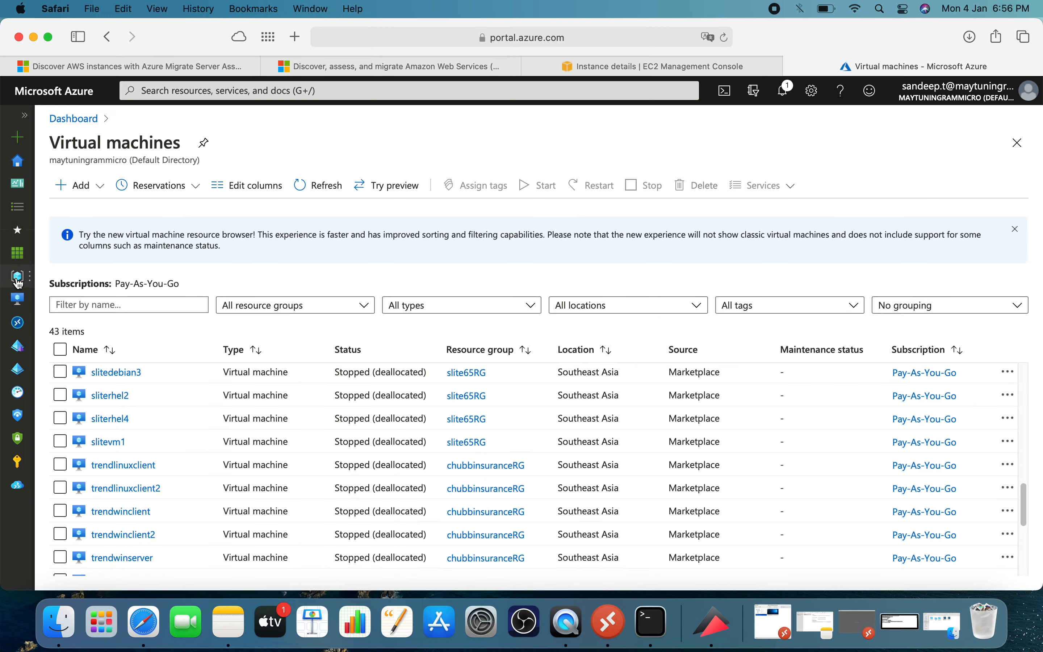
scroll(144, 429, "down", 7)
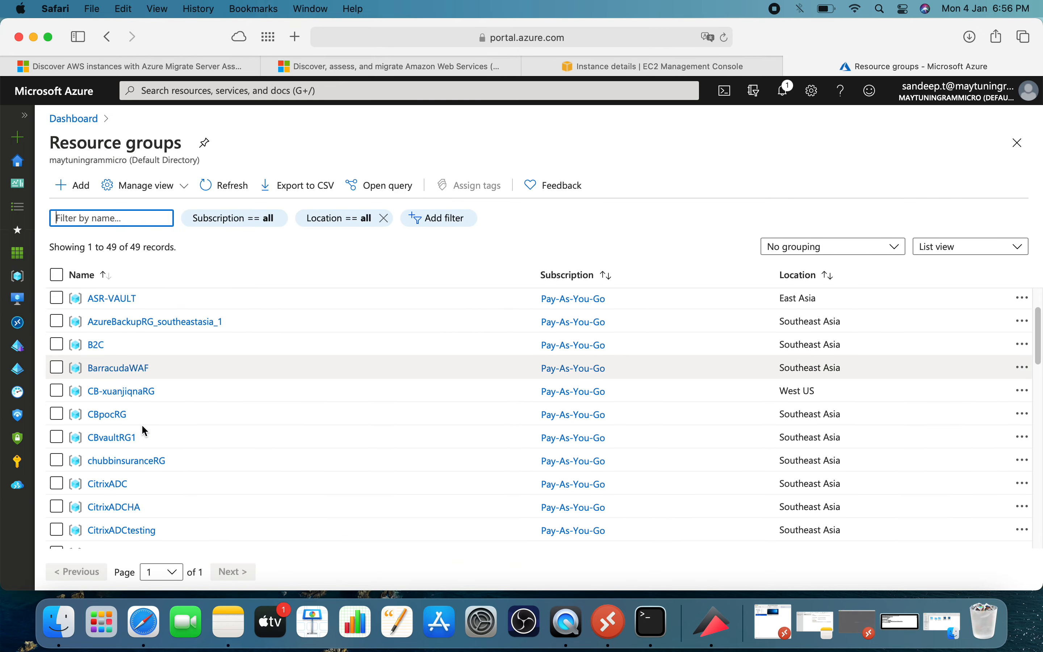
scroll(144, 433, "down", 6)
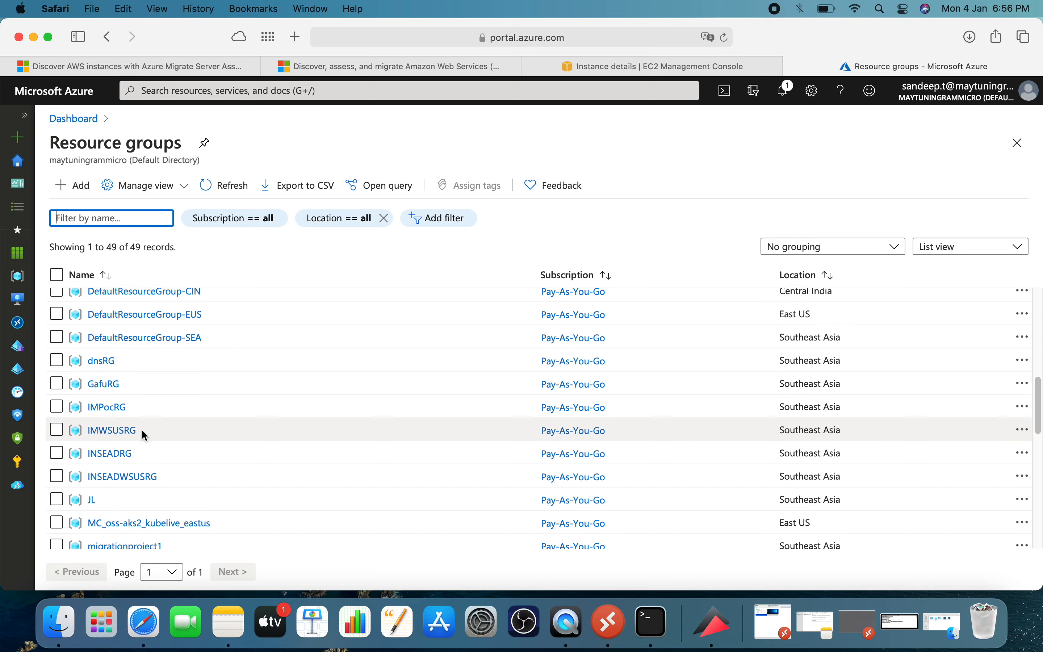
left_click(129, 387)
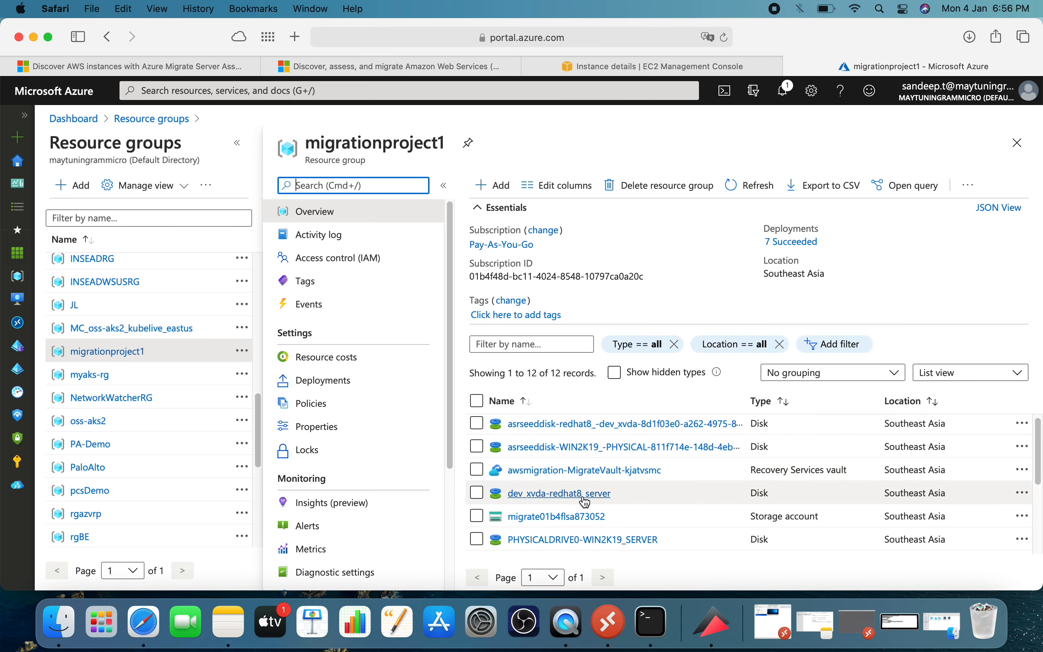
scroll(578, 491, "down", 5)
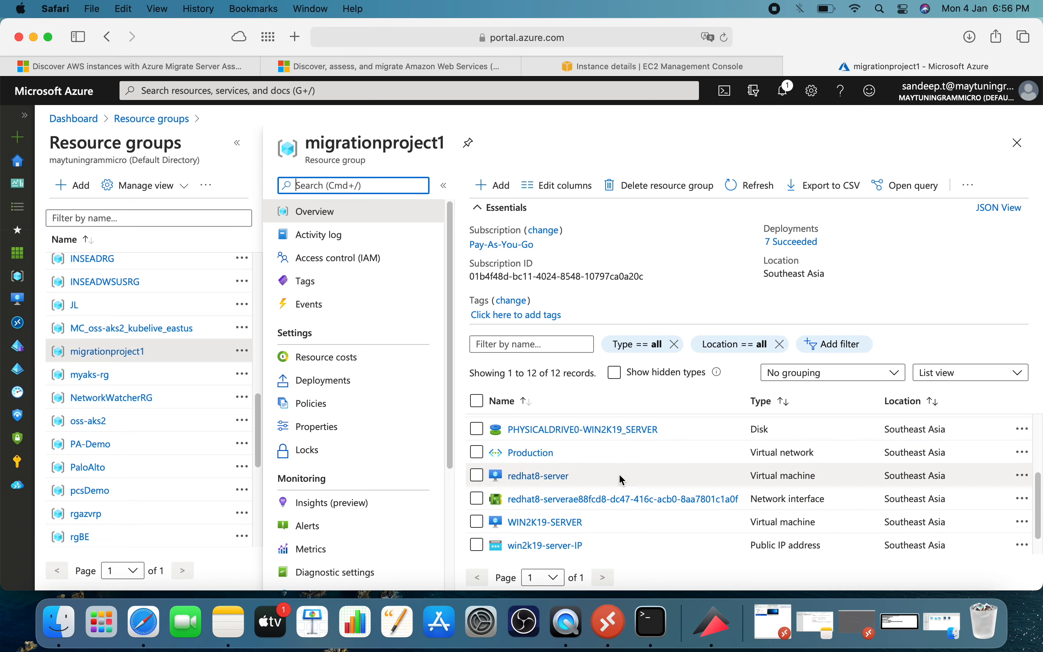
left_click(544, 476)
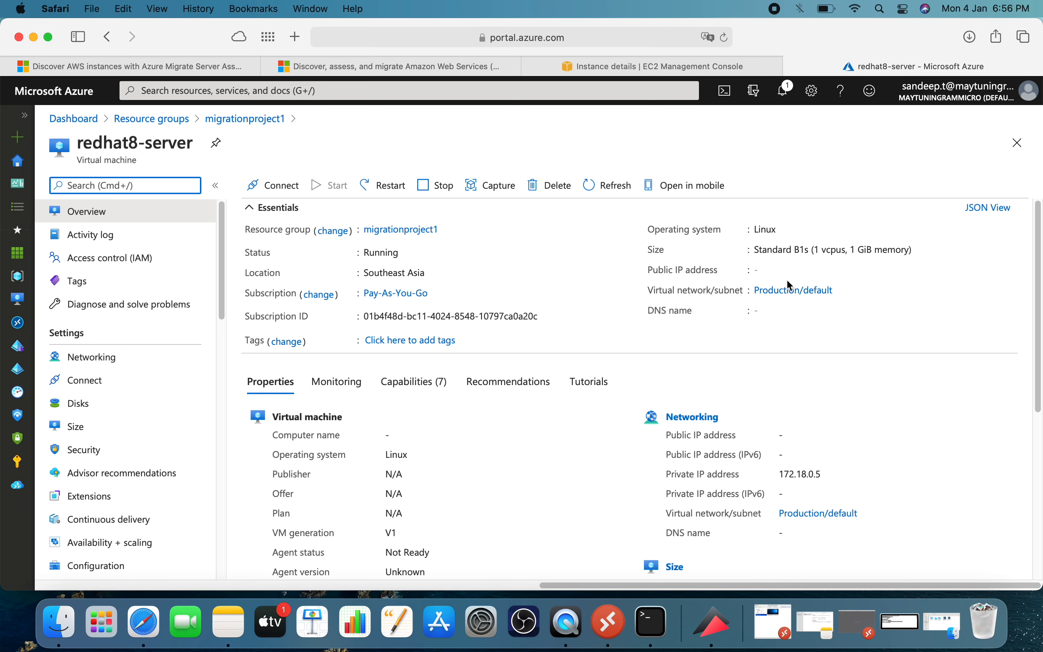
Open the IP configuration of the network interface attached to redhat8-server.
left_click(152, 359)
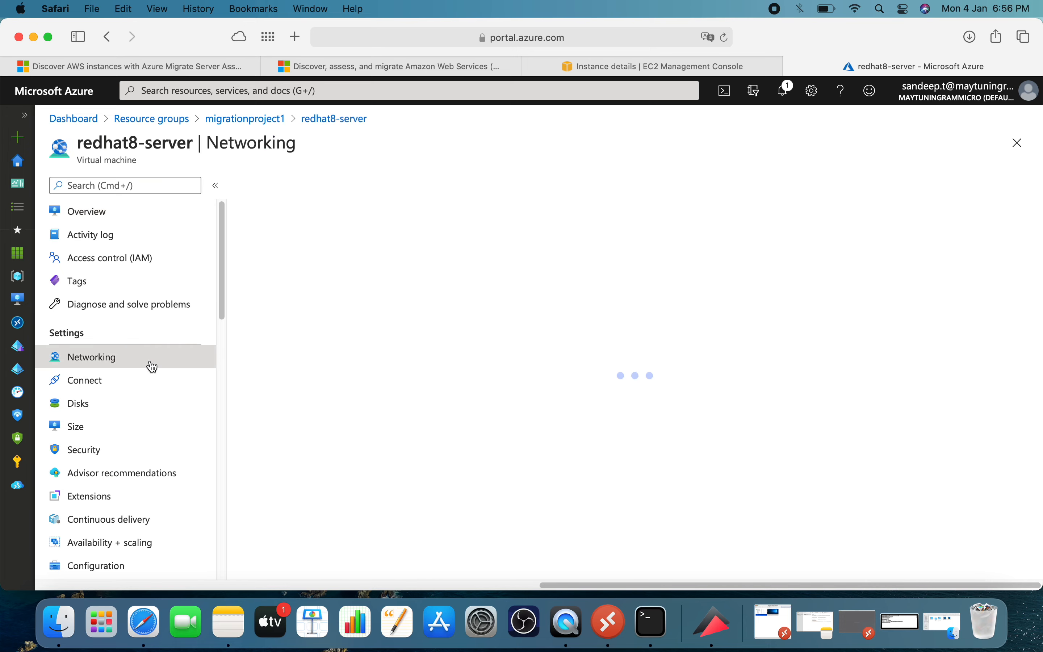
left_click(478, 287)
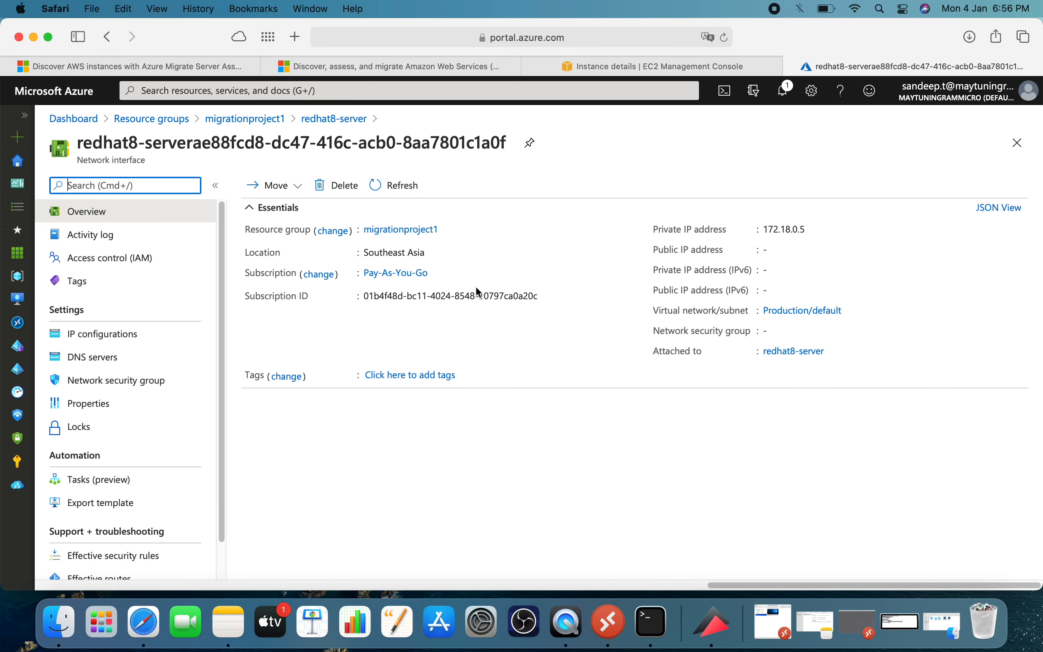
left_click(155, 342)
left_click(466, 400)
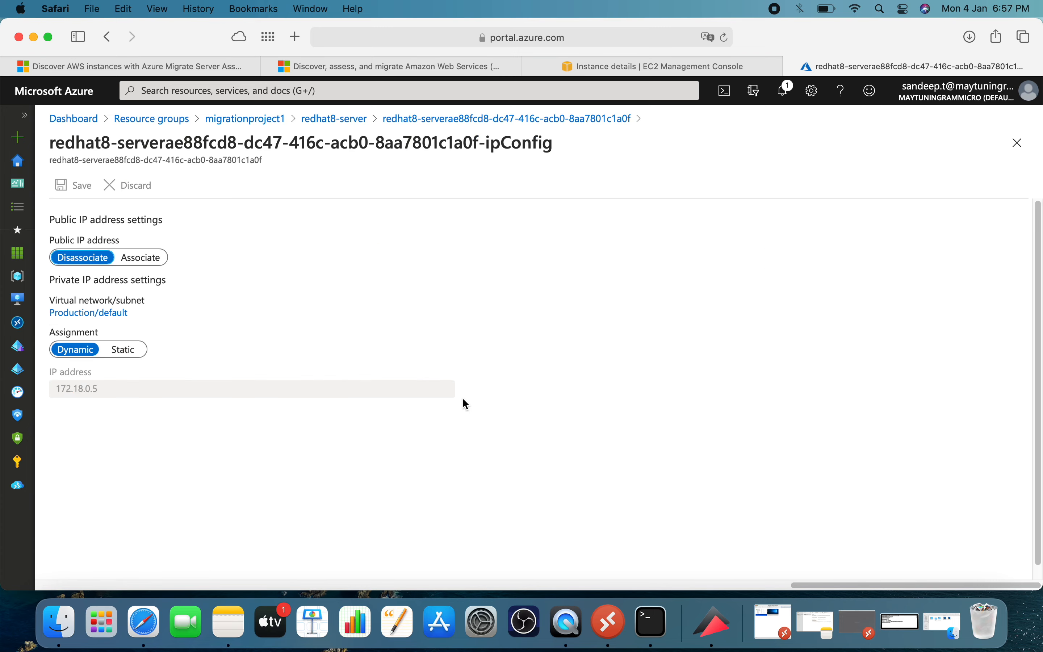
Associate a new Basic, dynamic public IP address named redhat8-server-ip with the network interface and save the configuration.
left_click(141, 257)
left_click(176, 298)
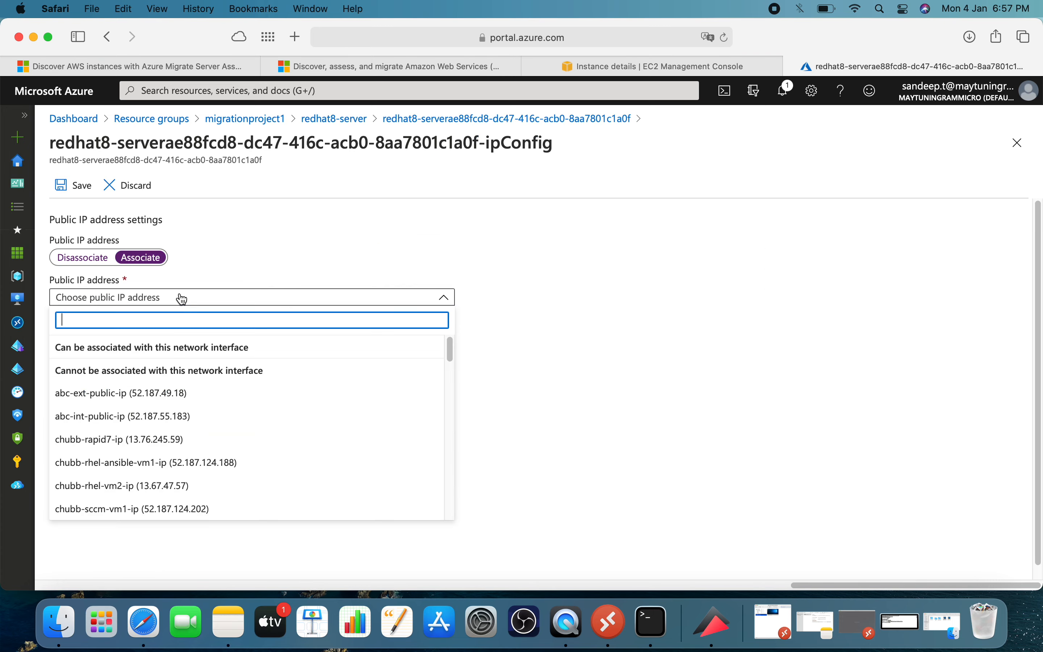
left_click(251, 293)
left_click(86, 313)
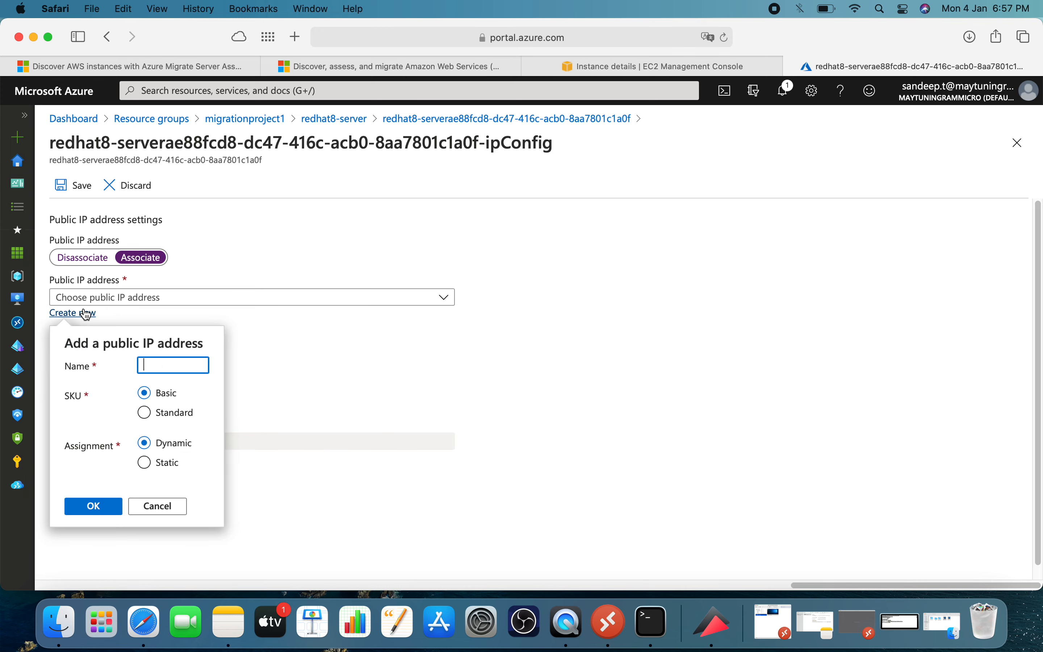
type("redha")
type("t8-server-ip")
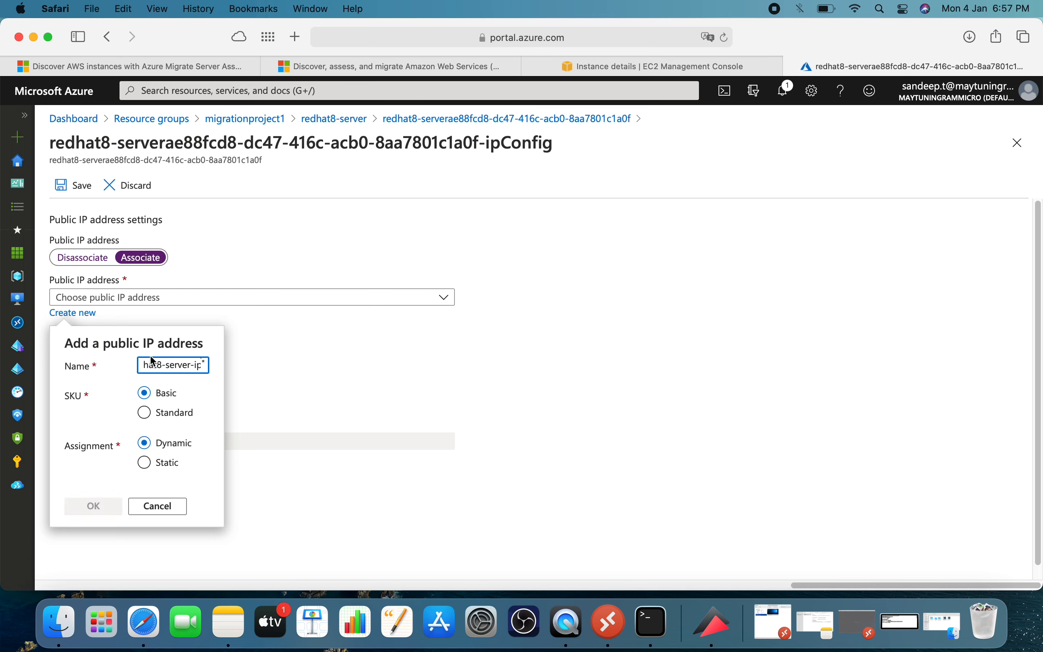
left_click(103, 506)
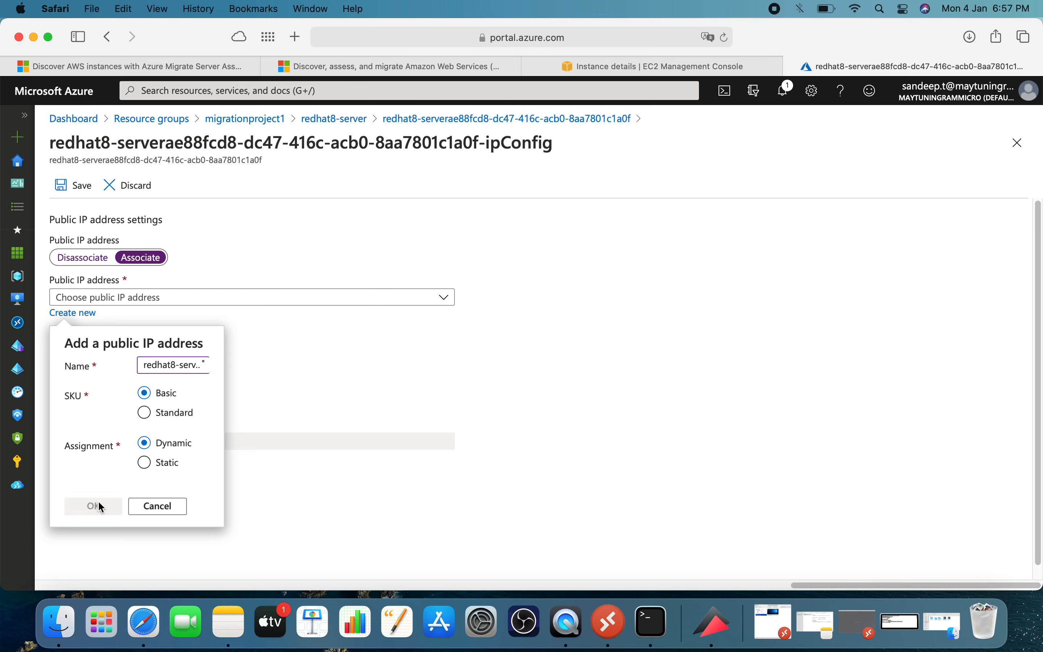
left_click(81, 188)
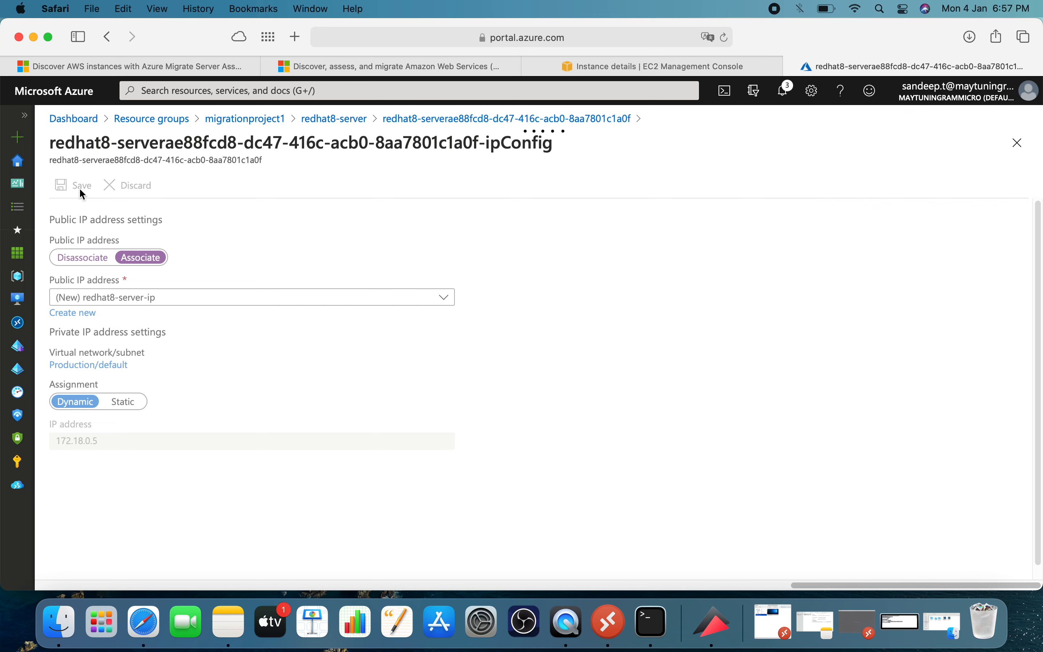
Stay on the IP configuration page and check the network interface's save progress in the notifications.
left_click(338, 119)
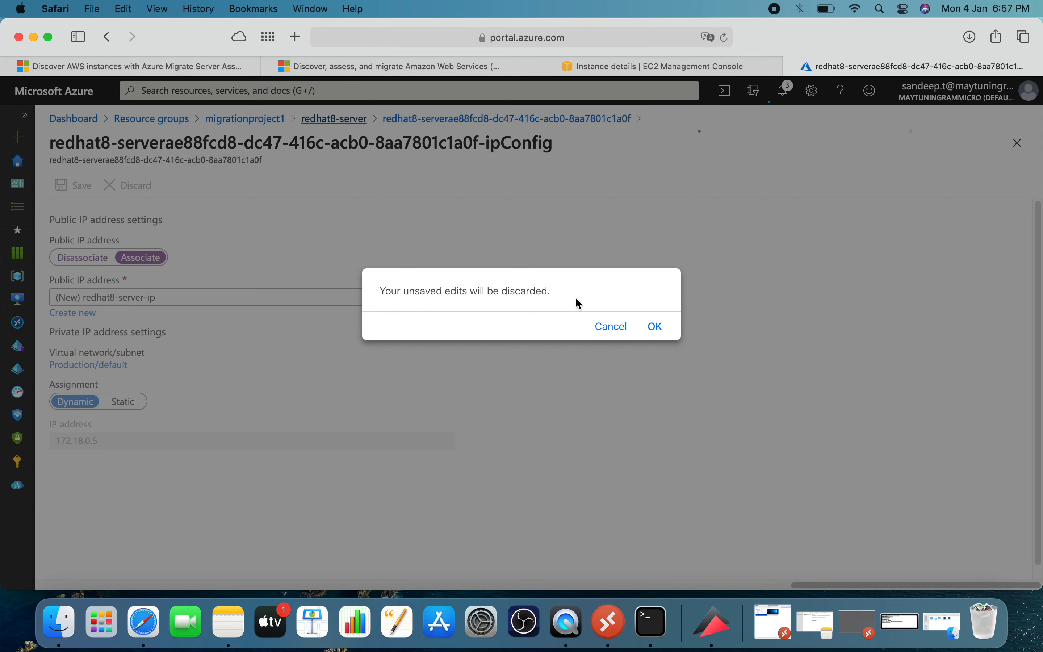
left_click(603, 328)
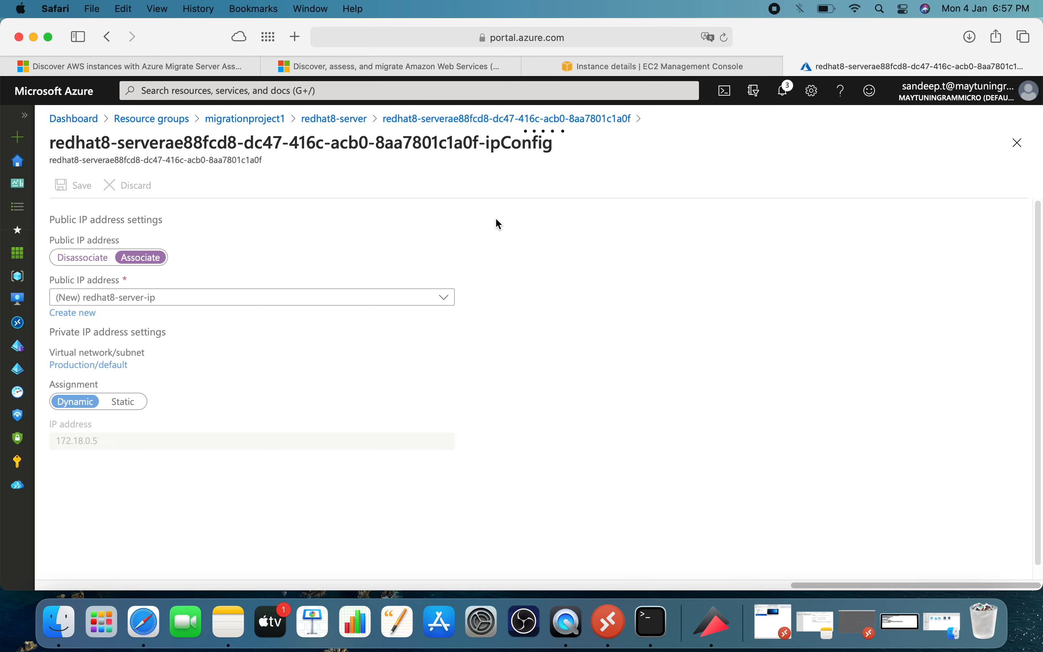
left_click(787, 92)
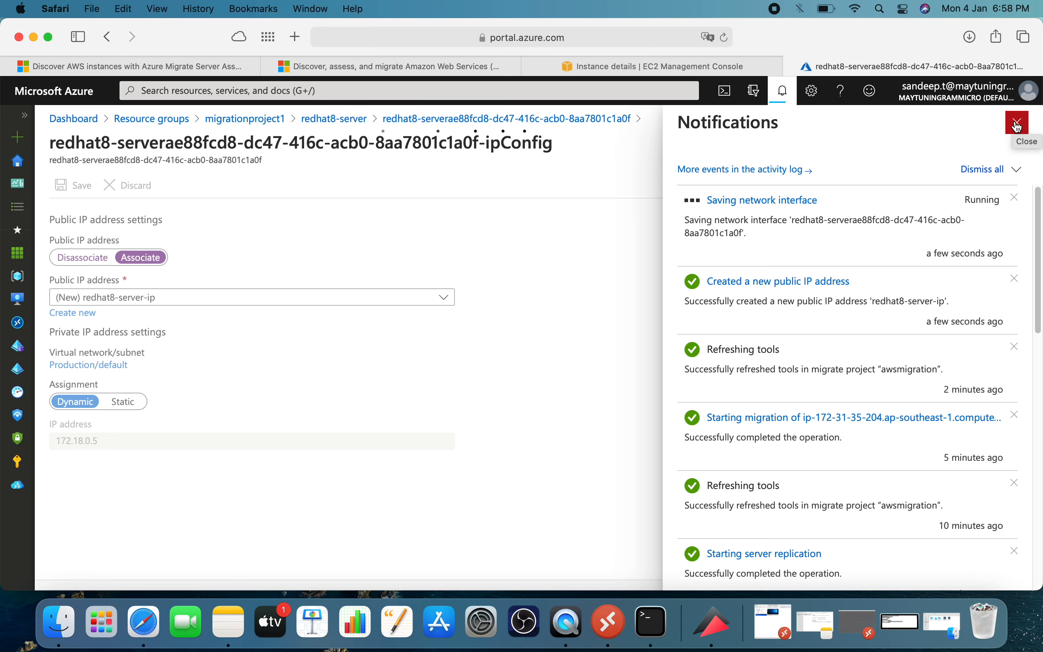
left_click(1017, 125)
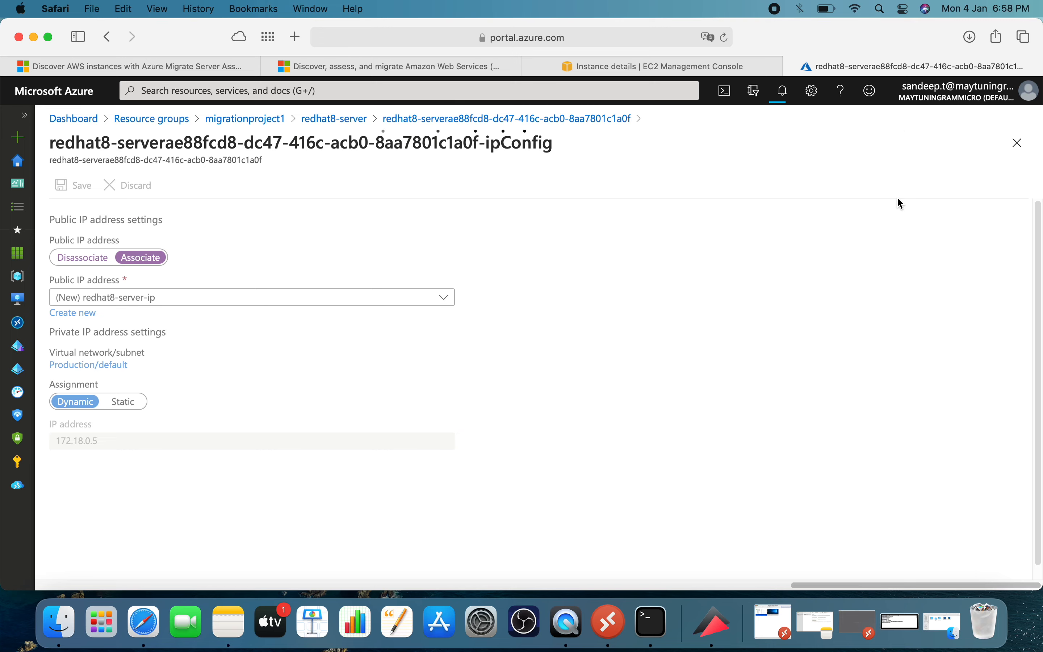
left_click(783, 92)
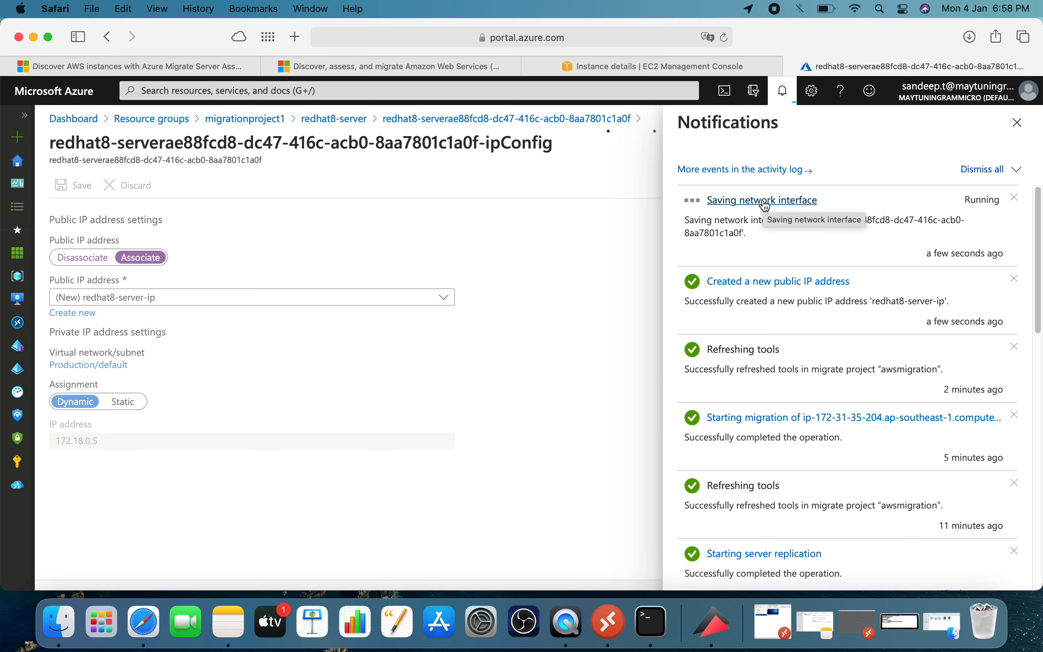
left_click(1017, 123)
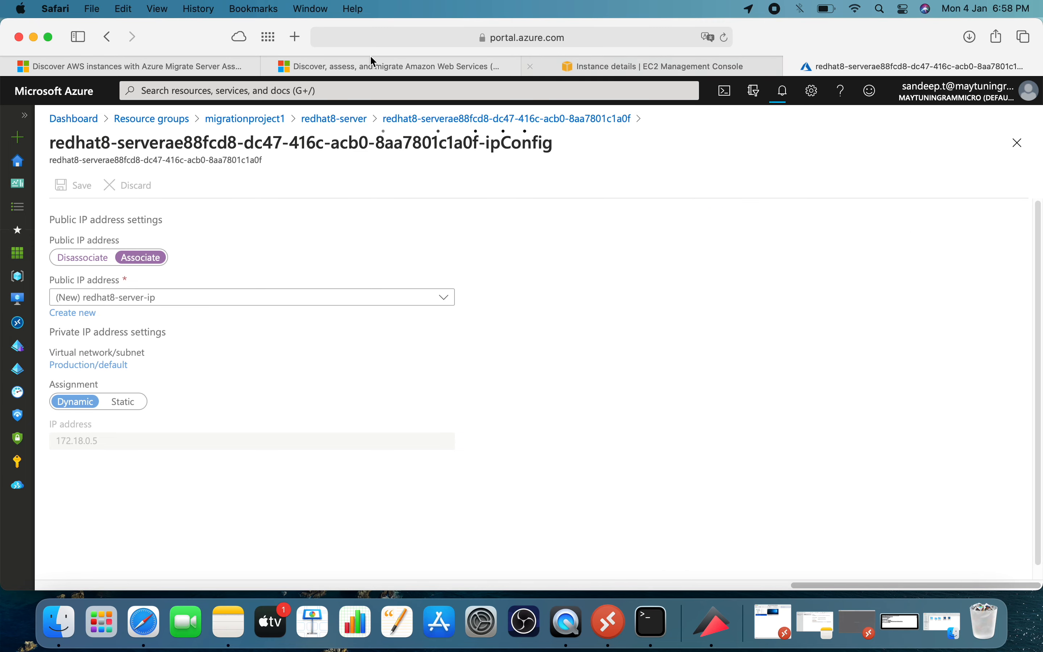
Open the Azure portal dashboard in a new browser tab and return to the IP configuration page.
left_click(295, 37)
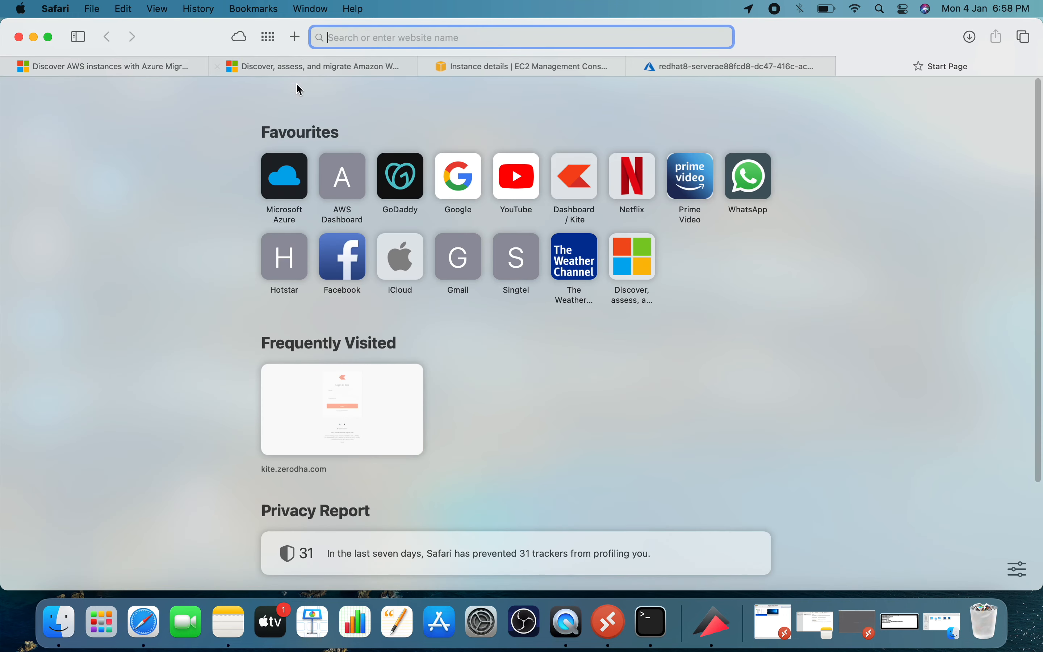
left_click(277, 181)
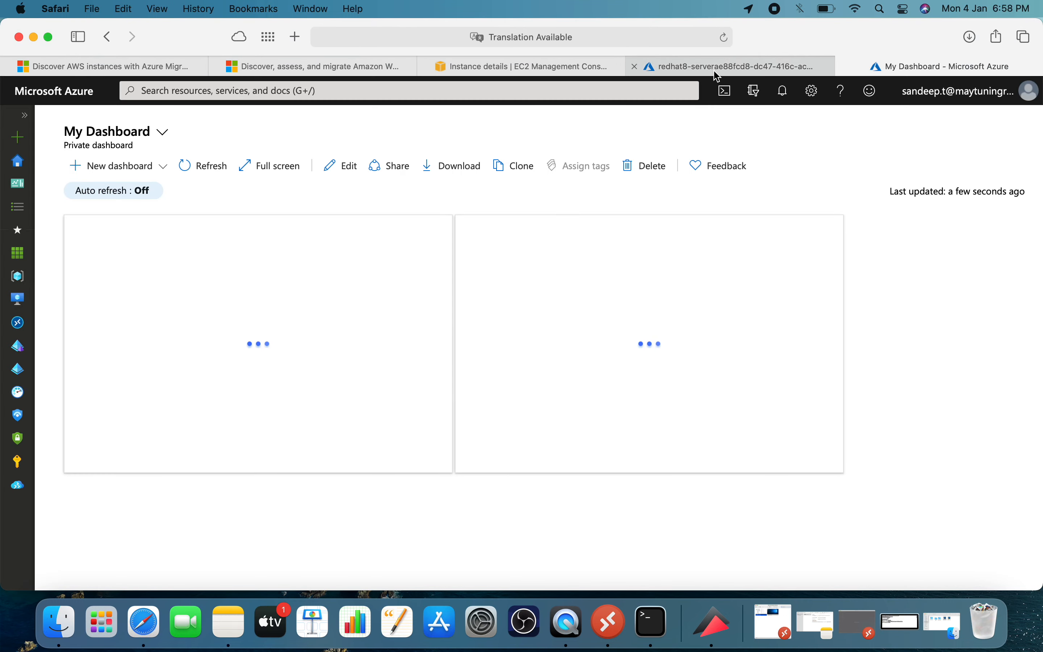
left_click(717, 71)
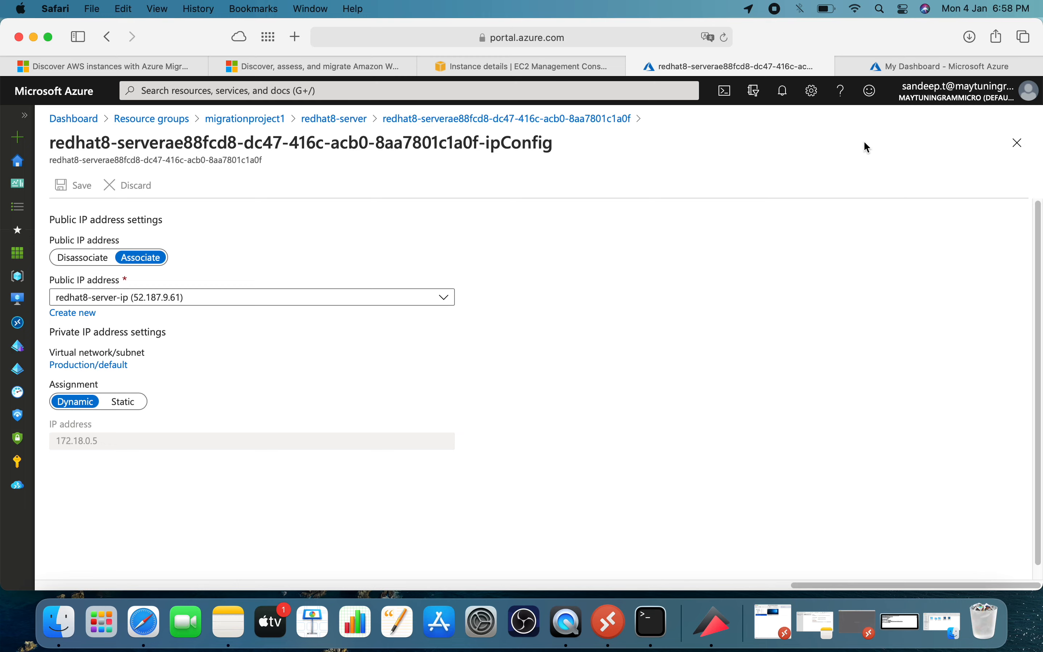
Reopen redhat8-server from the migrationproject1 resource group and copy its public IP address.
left_click(330, 123)
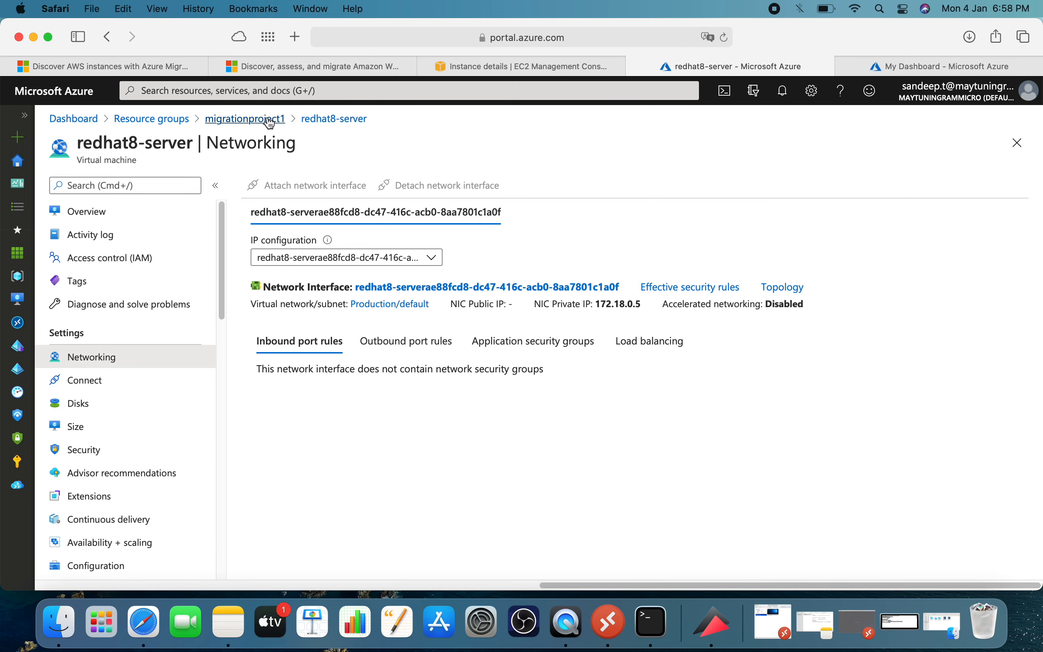
left_click(234, 125)
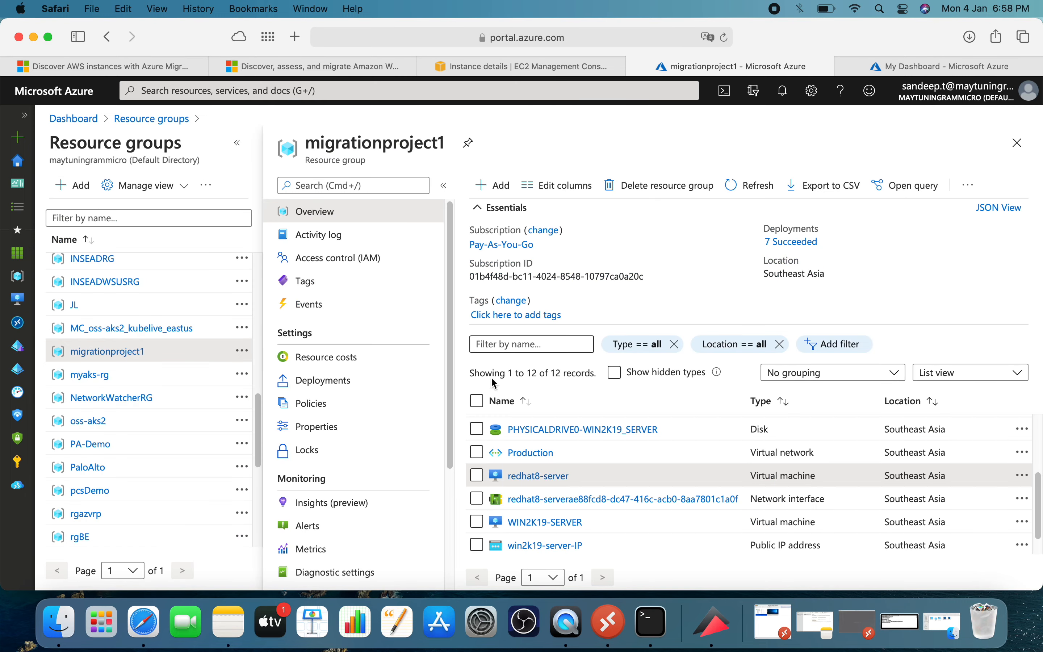
left_click(536, 475)
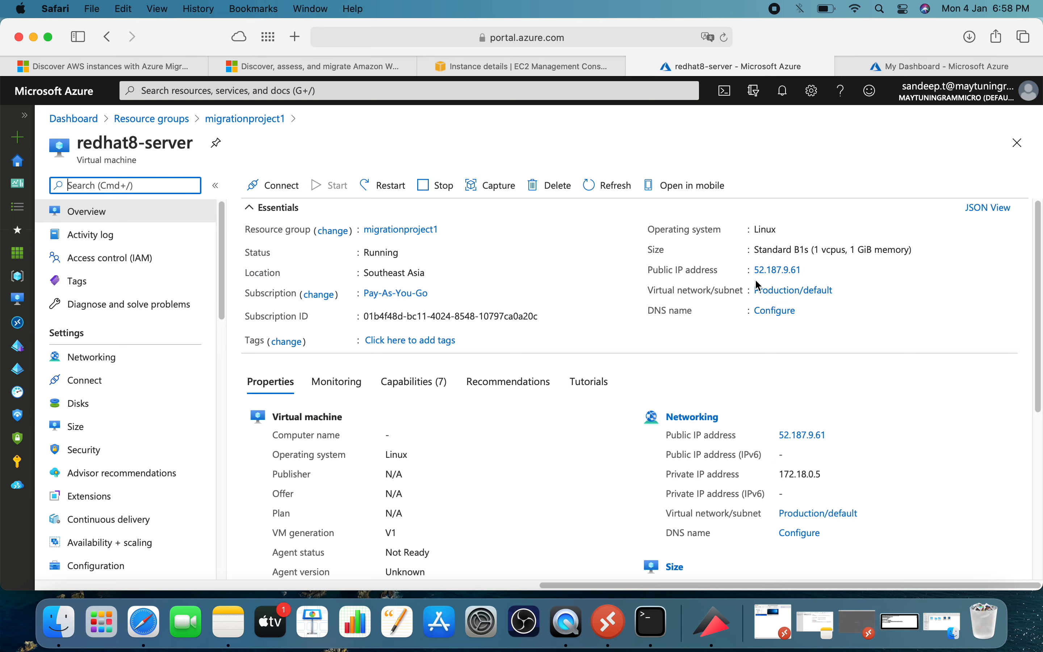
left_click(812, 272)
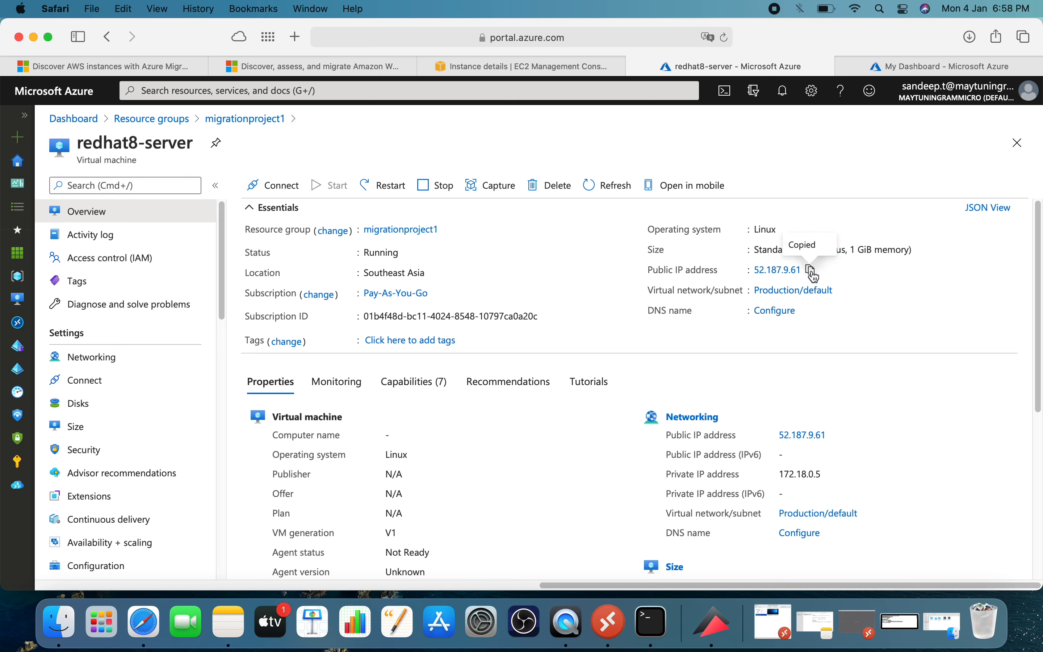
Switch to Terminal and try to connect with ssh 52.187.9.61, answering yes to the host authenticity question.
left_click(649, 626)
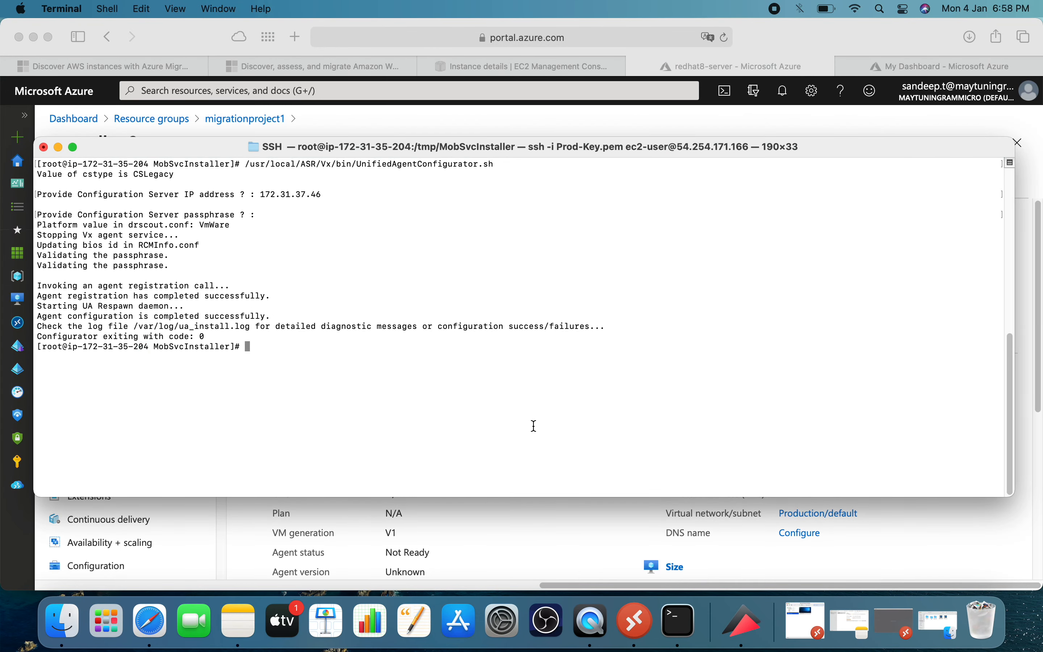
type("ssh")
right_click(509, 375)
left_click(543, 398)
key("Return")
type("yes")
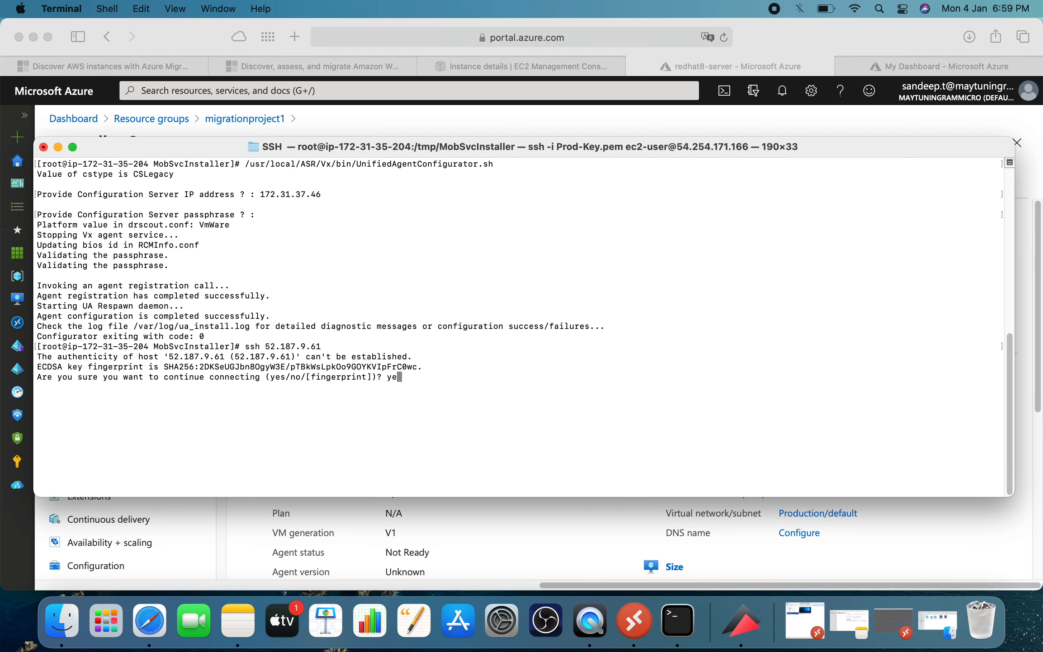
key("Return")
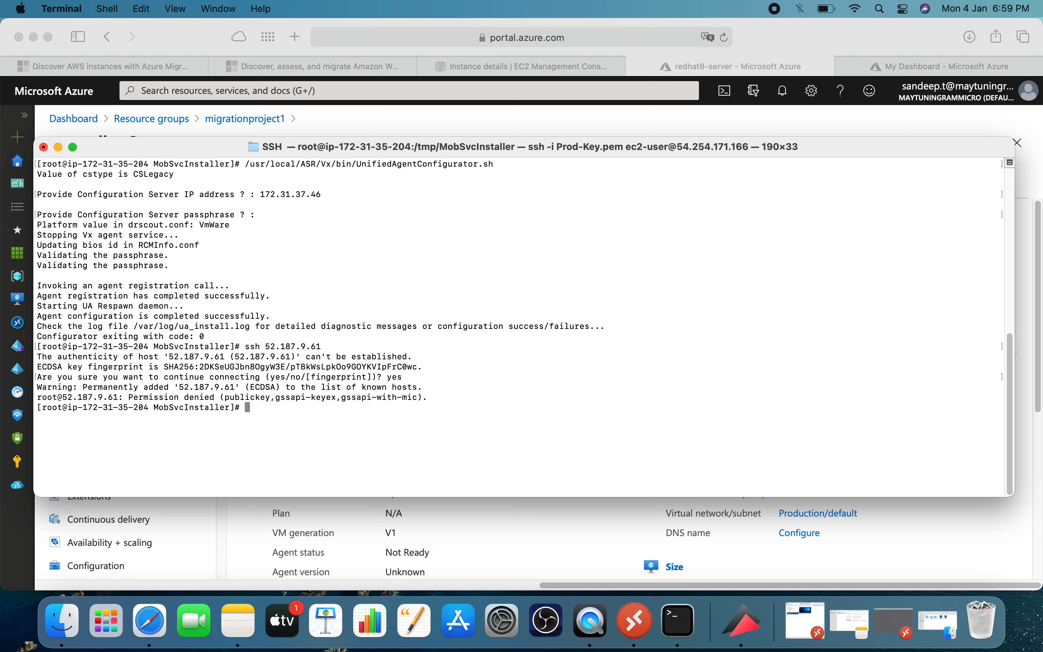
key("Up")
key("Up")
key("Up")
key("Up")
key("Up")
key("Up")
key("Up")
key("Up")
key("Up")
key("Up")
key("Up")
key("Up")
key("Up")
key("Up")
key("Up")
key("Up")
key("Up")
key("Up")
key("Up")
key("Up")
key("Up")
key("Up")
key("BackSpace")
key("BackSpace")
key("BackSpace")
key("BackSpace")
key("BackSpace")
key("BackSpace")
key("BackSpace")
key("BackSpace")
key("BackSpace")
key("BackSpace")
key("BackSpace")
key("BackSpace")
key("BackSpace")
key("BackSpace")
key("BackSpace")
Exit the root shell, clear the terminal, and log out of the ec2-user session on the AWS server.
type("exit")
key("Return")
type("clear")
key("Return")
type("exit")
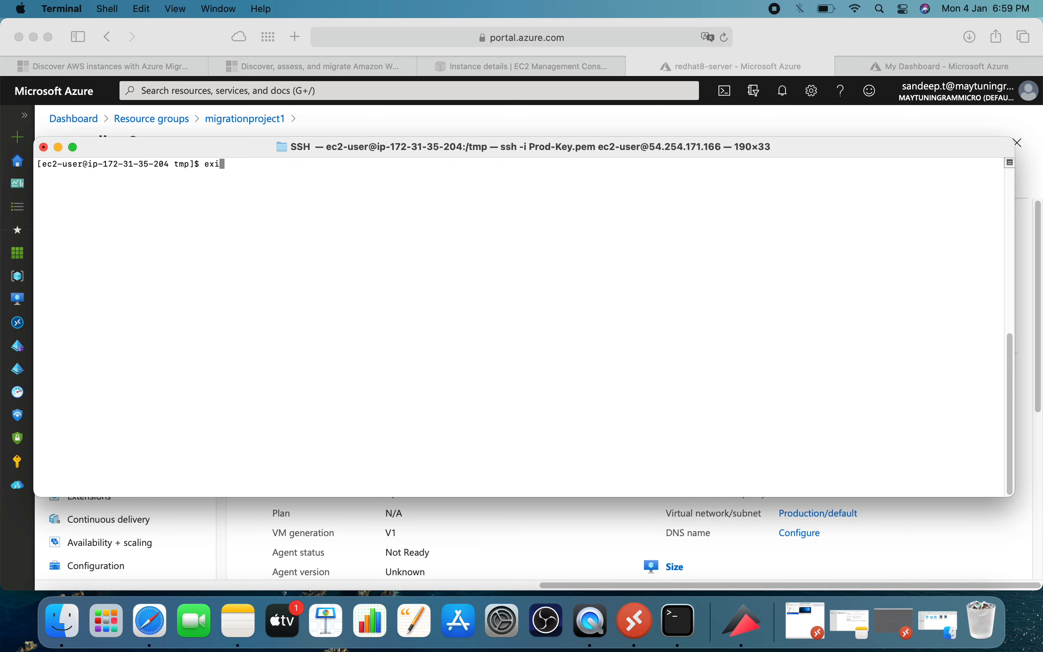
key("Return")
Recall the earlier Prod-Key.pem ssh command for ec2-user and replace its host address with 52.187.9.61.
type("clear")
key("Up")
key("BackSpace")
key("BackSpace")
key("BackSpace")
key("BackSpace")
key("BackSpace")
key("BackSpace")
key("BackSpace")
key("BackSpace")
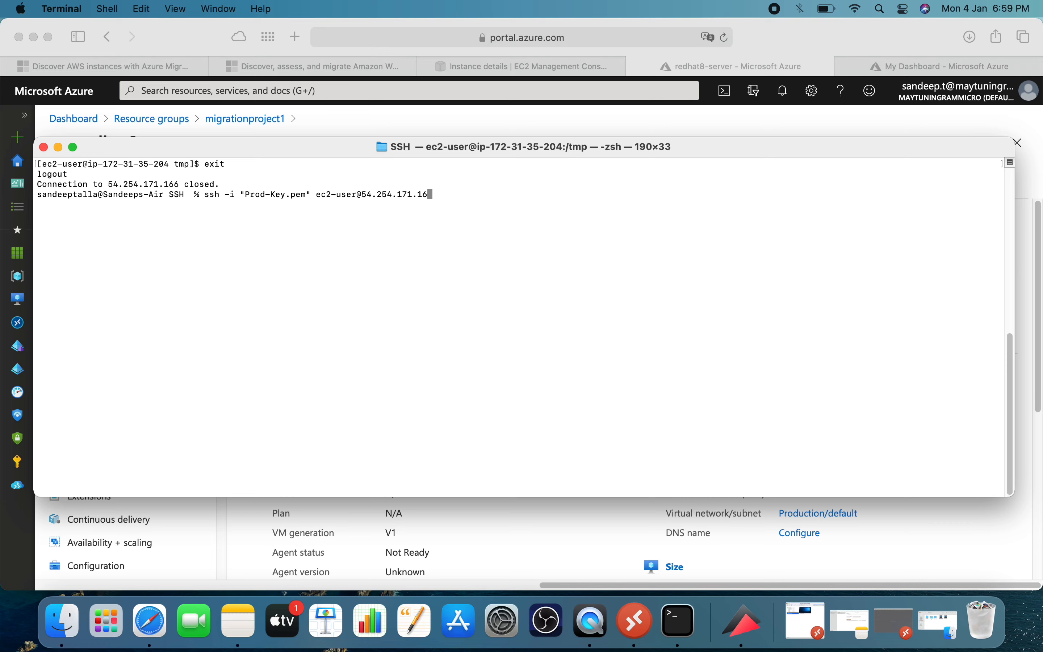
key("BackSpace")
key("BackSpace")
key("BackSpace")
key("BackSpace")
key("BackSpace")
key("BackSpace")
right_click(510, 294)
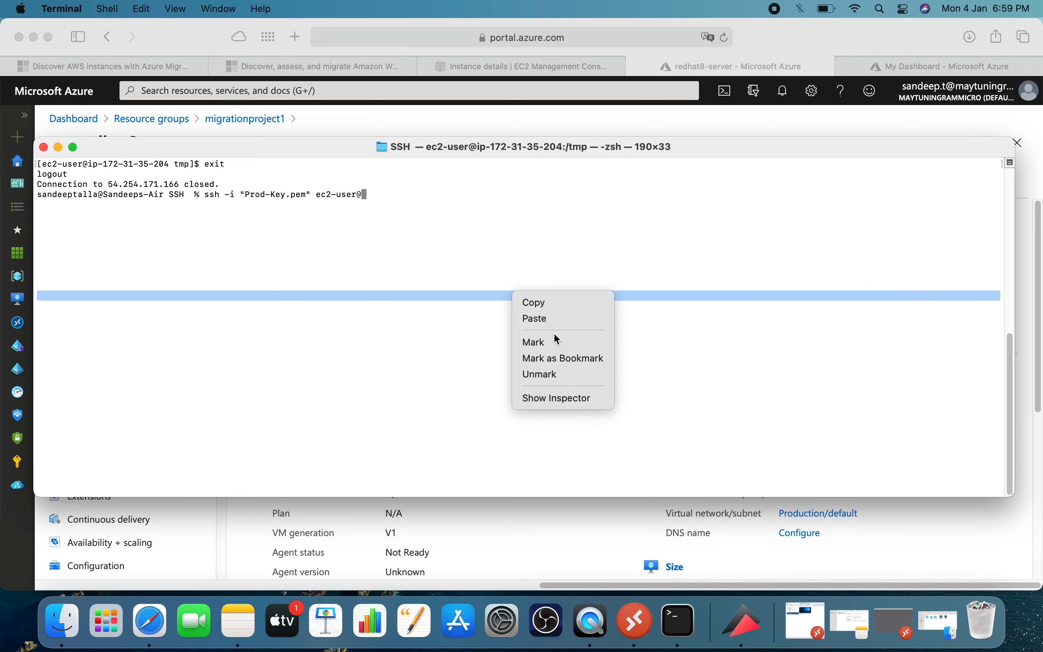
left_click(552, 321)
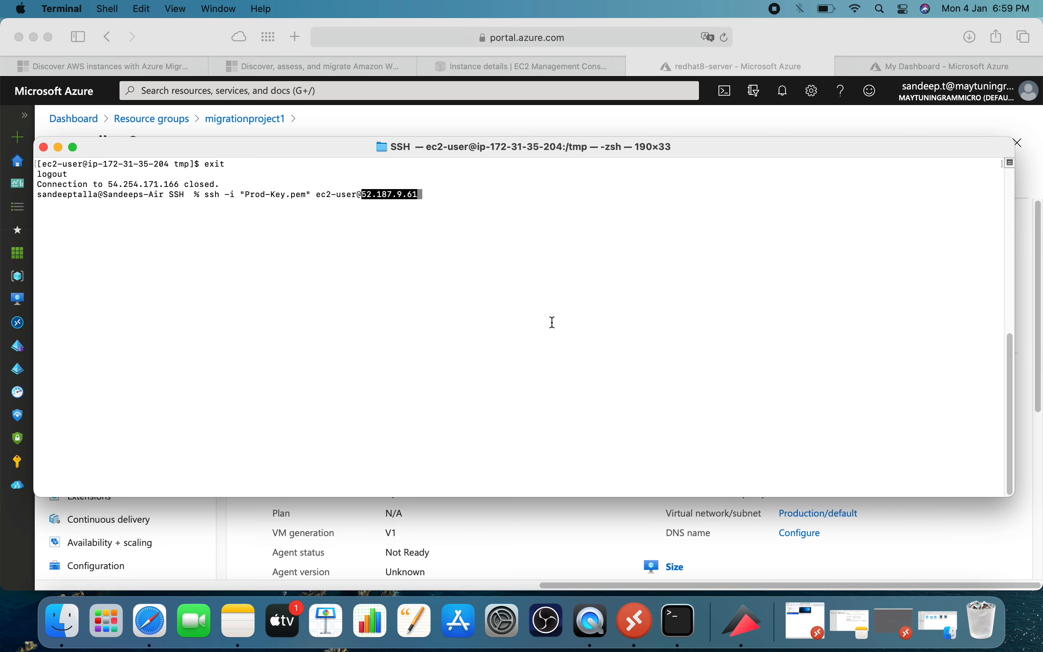
Run the ssh connection to the migrated server and answer yes to the host authenticity question.
key("Return")
type("yes")
key("Return")
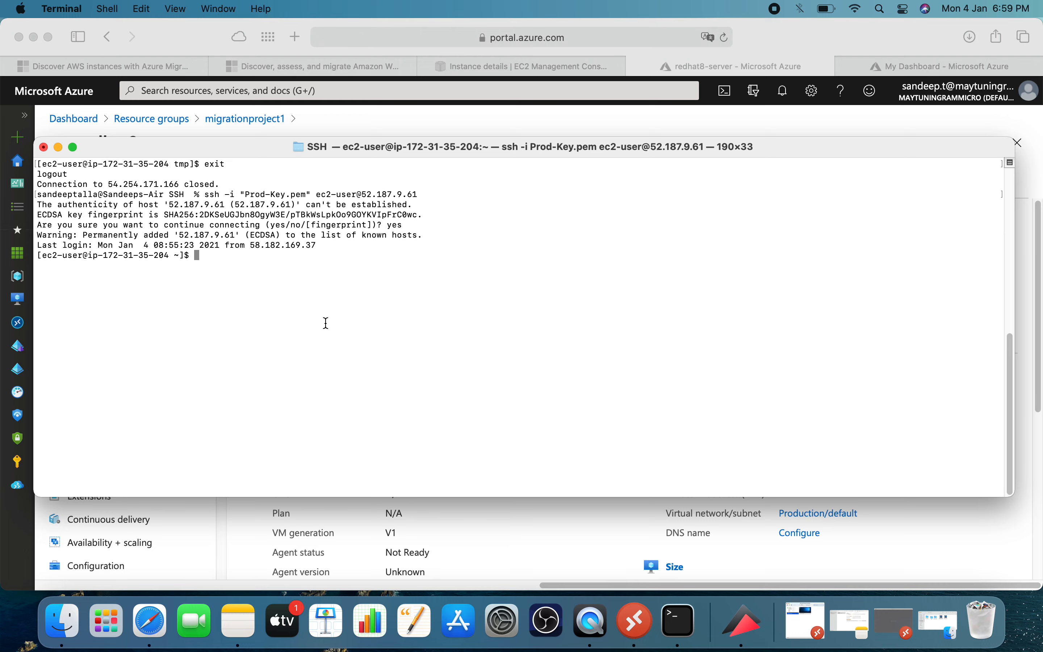
Clear the terminal in the migrated server's SSH session, run ip a, and highlight the eth0 inet address.
left_click(351, 127)
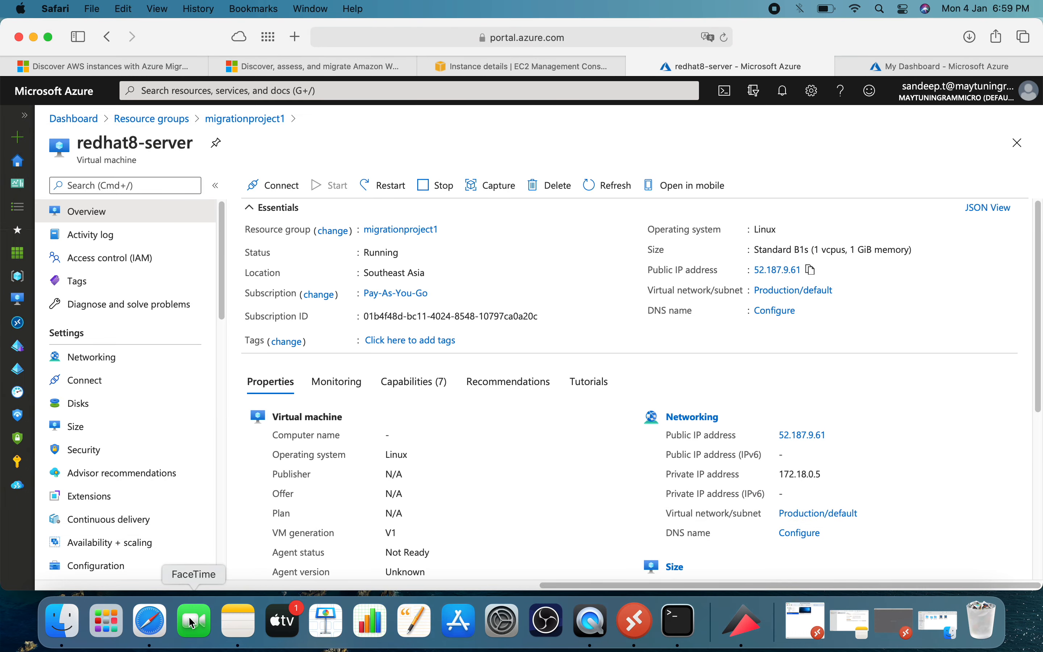
left_click(675, 627)
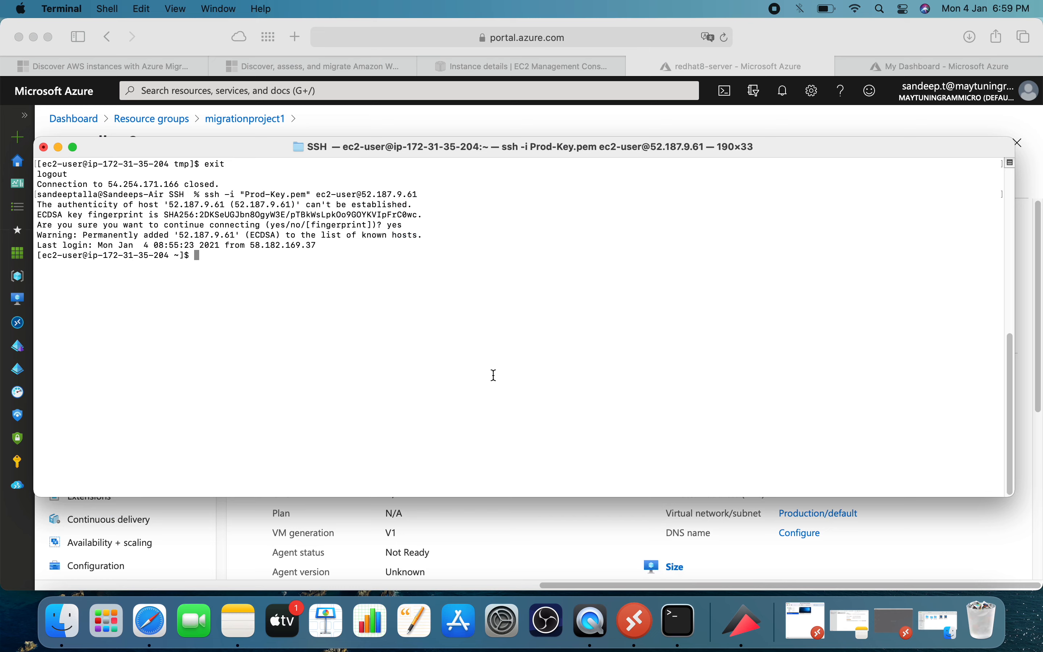
type("clear")
key("Return")
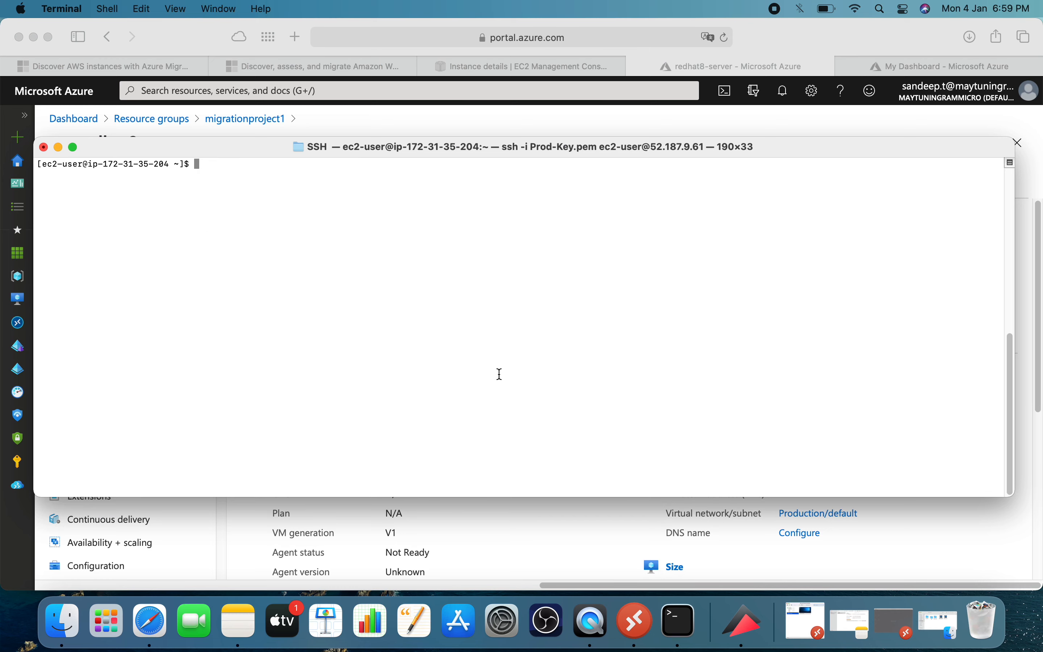
type("ip a")
key("Return")
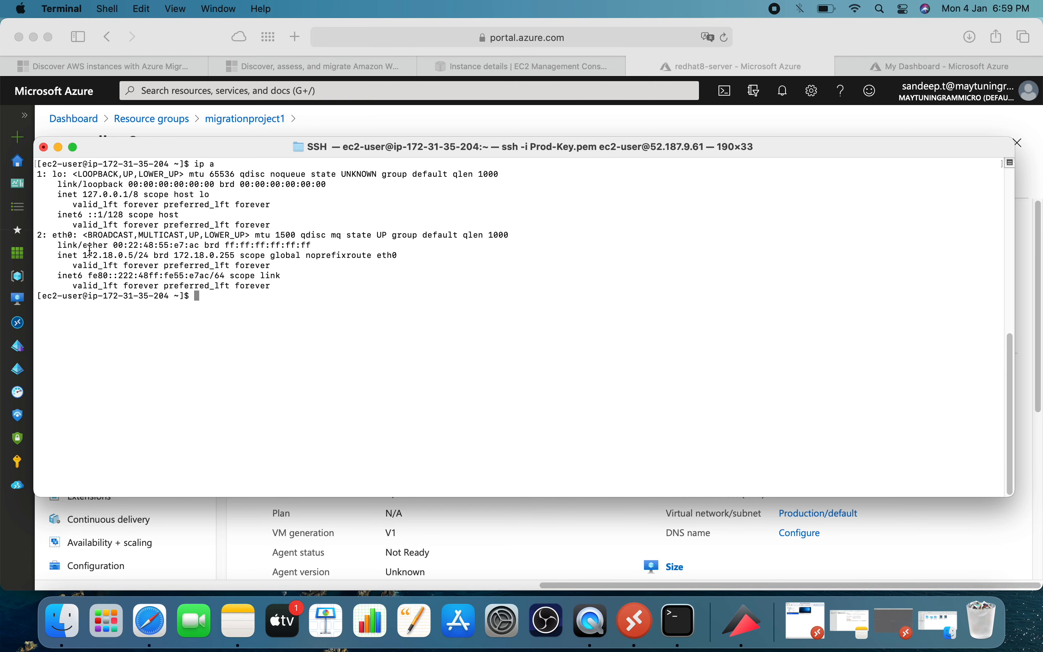
left_click_drag(82, 256, 156, 255)
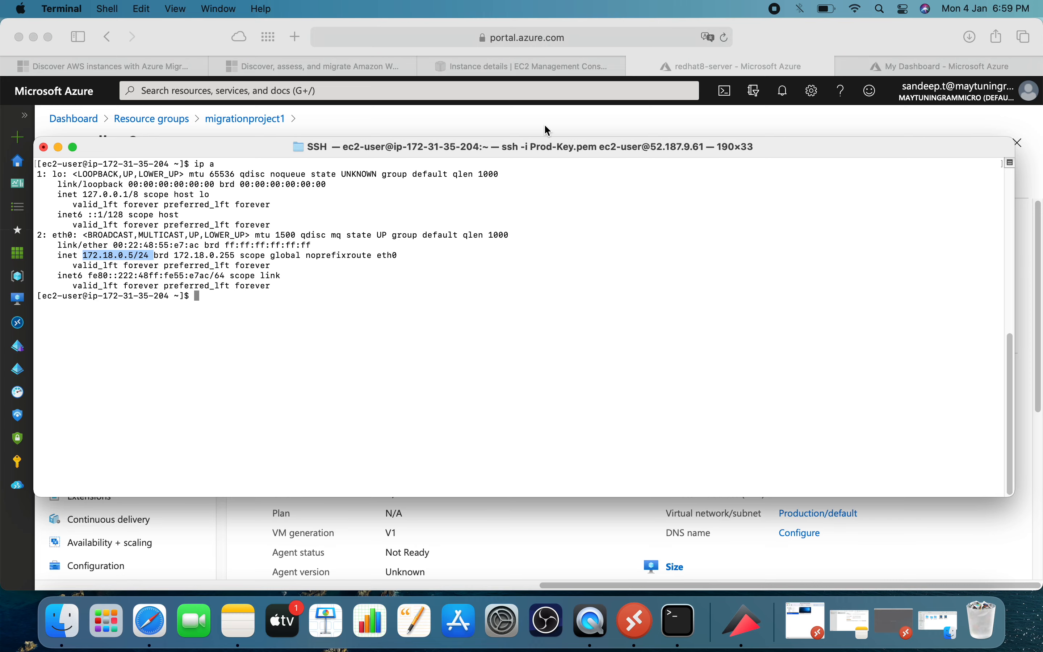
Switch to Safari to compare the private IP address in redhat8-server's networking properties with the eth0 address, and return to Terminal.
left_click(539, 129)
scroll(817, 458, "down", 1)
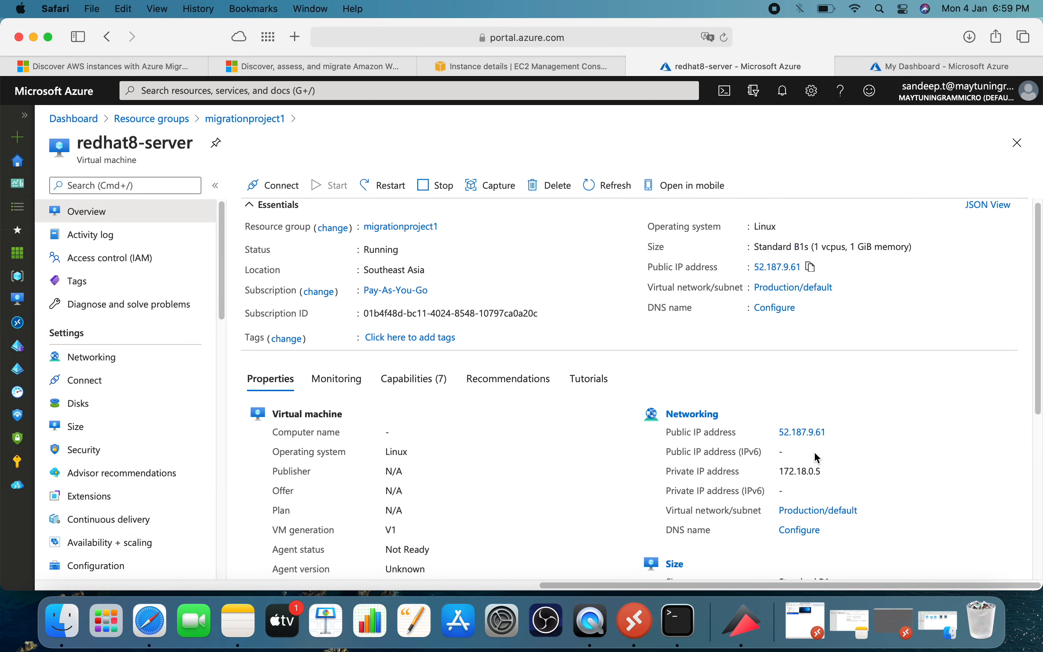
left_click_drag(784, 469, 829, 472)
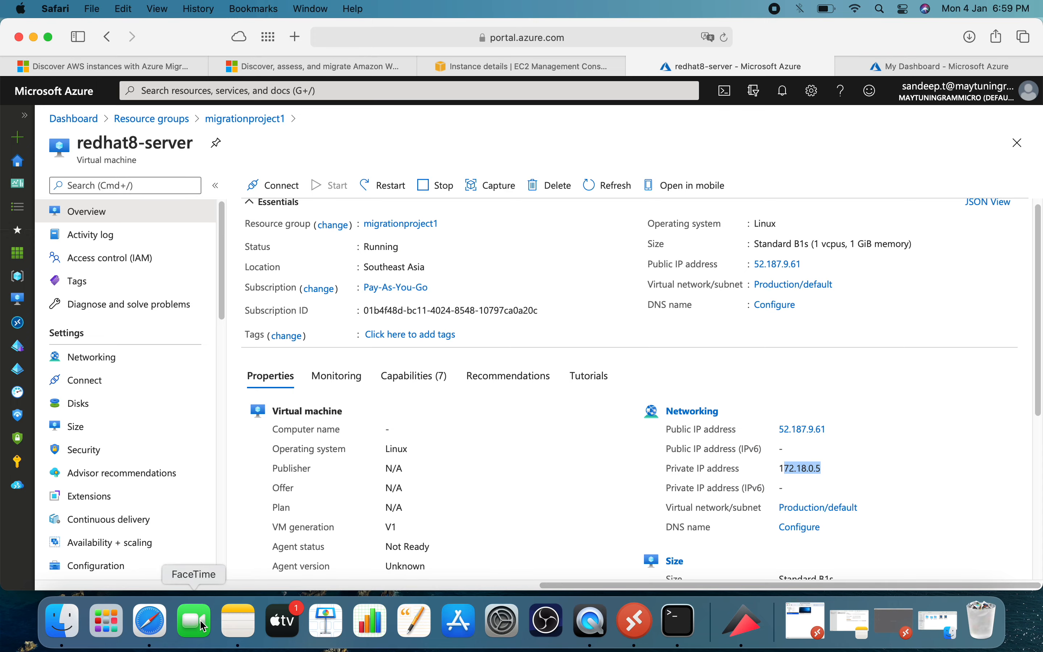
left_click(672, 606)
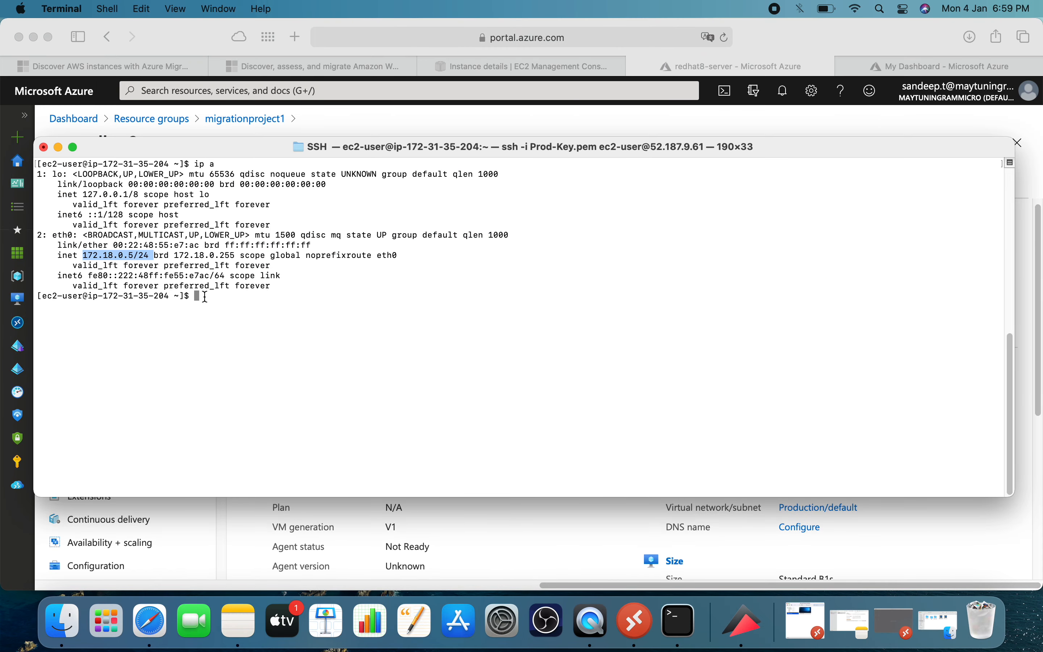